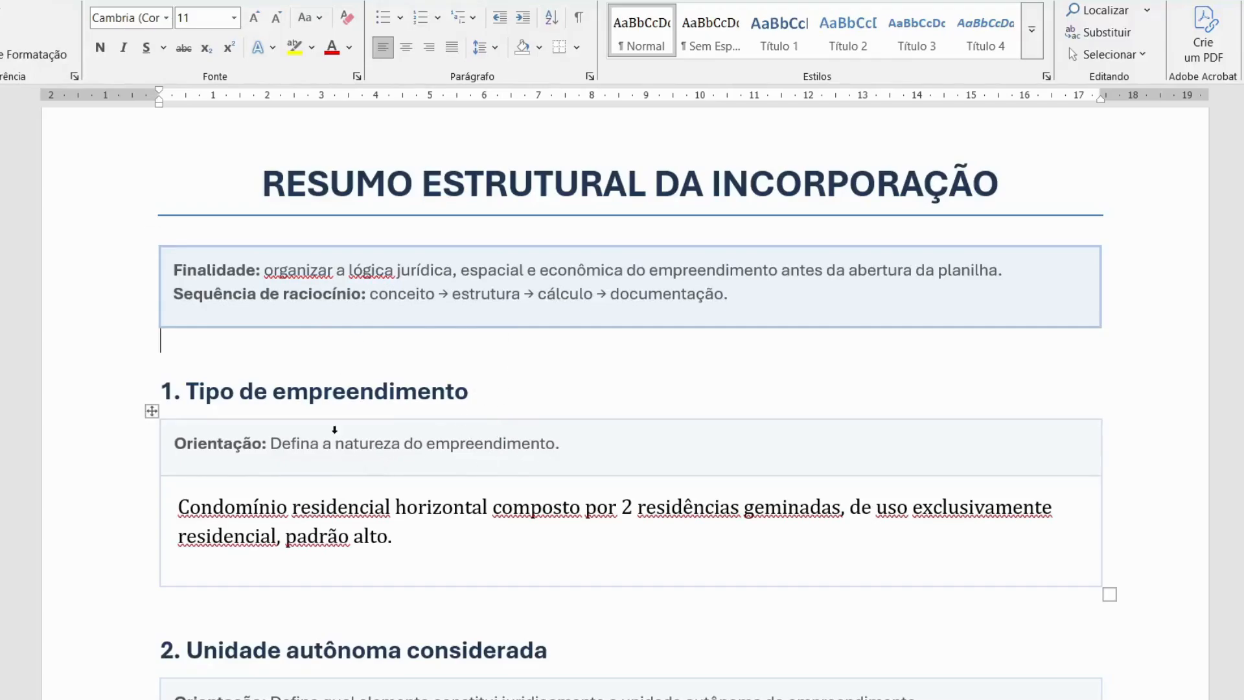
Step: Scroll the Word summary down to sections 3–4: two 168,35 m² units on a 432,35 m² lot
scroll(334, 433, down, 2)
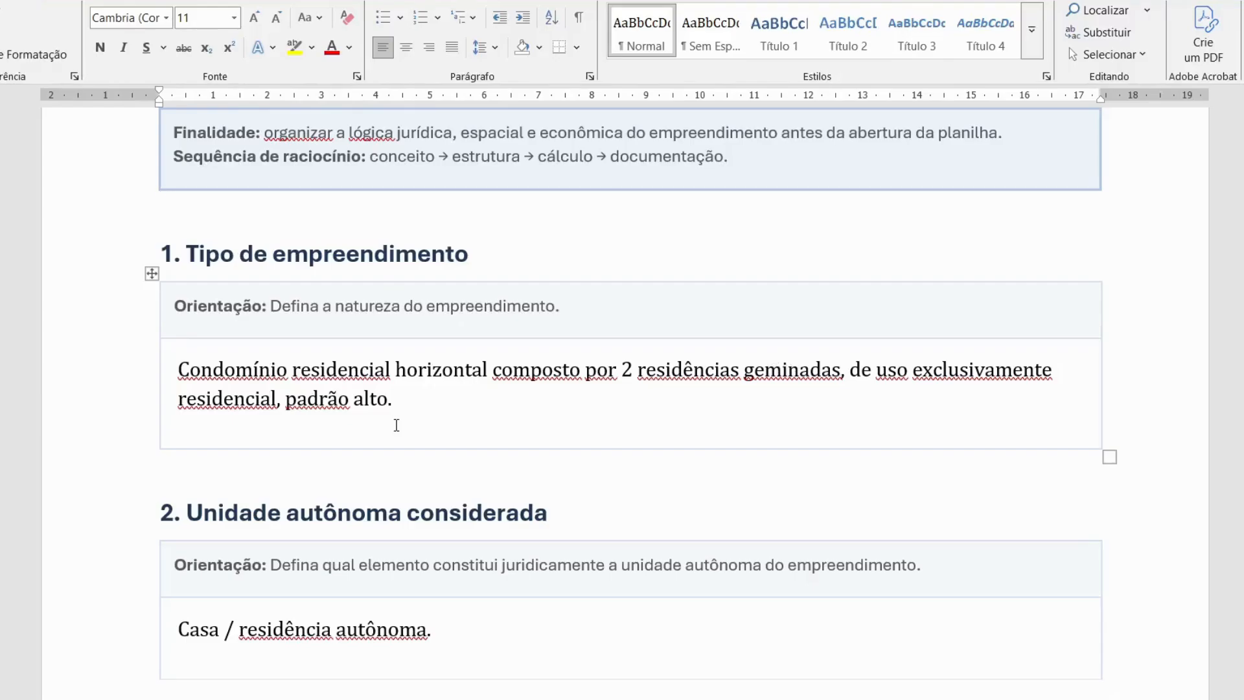
scroll(329, 477, down, 3)
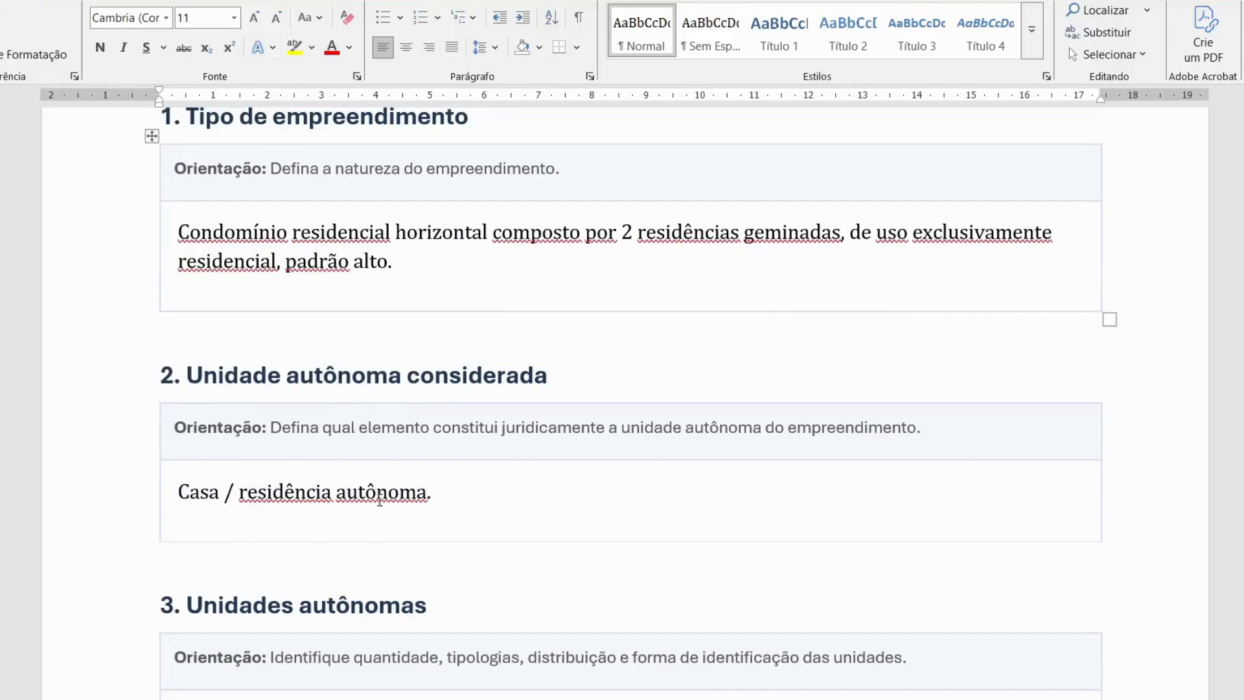
scroll(376, 480, down, 1)
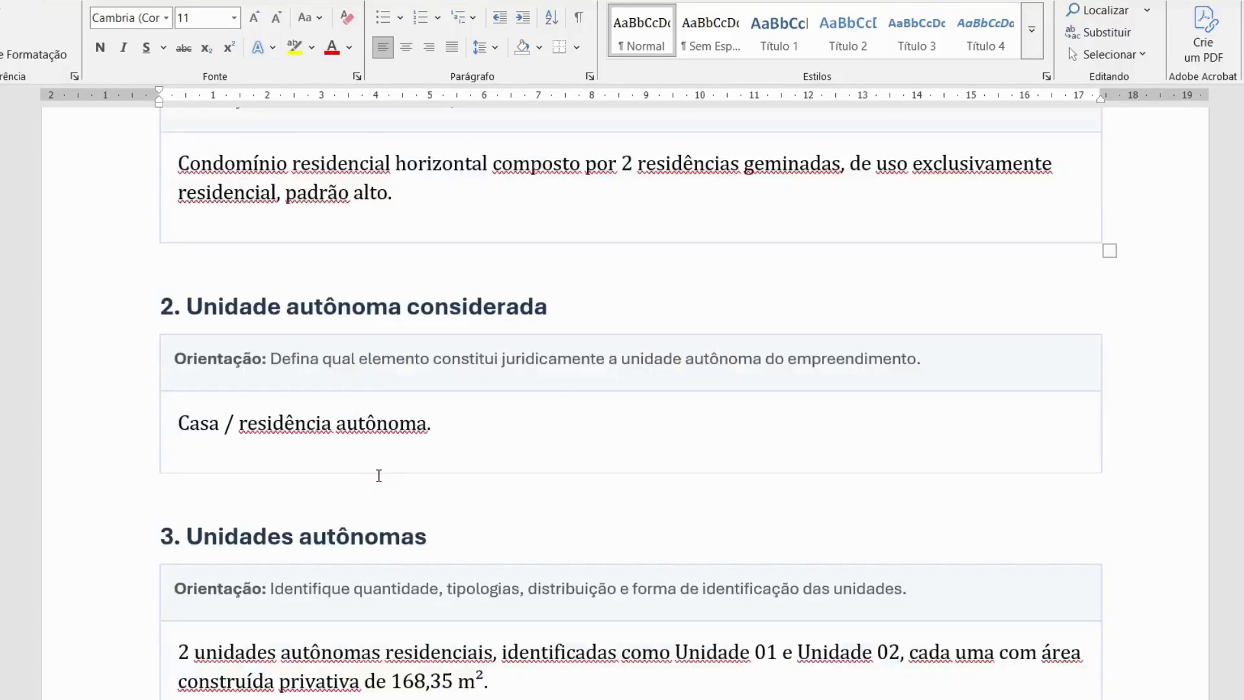
scroll(320, 418, down, 4)
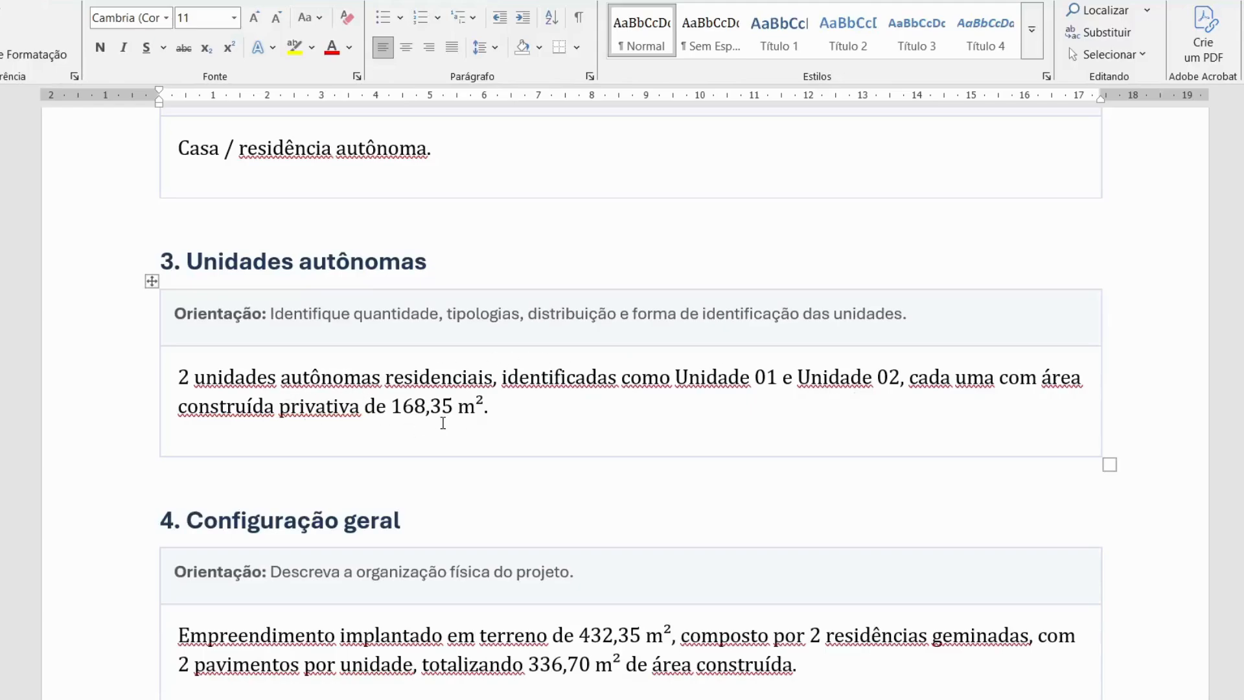
scroll(444, 423, down, 3)
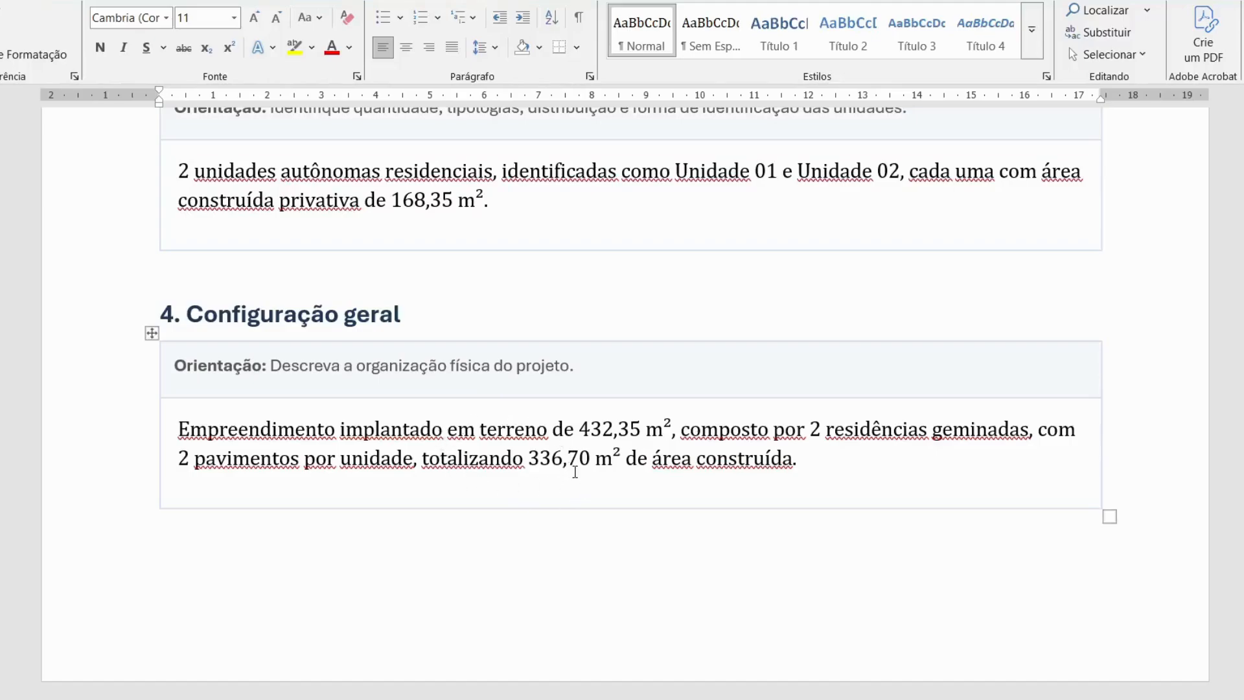
Step: Scroll the Word summary down to sections 5–9, ending on the NBR 12.721 critical observations
scroll(568, 443, down, 3)
scroll(568, 443, down, 5)
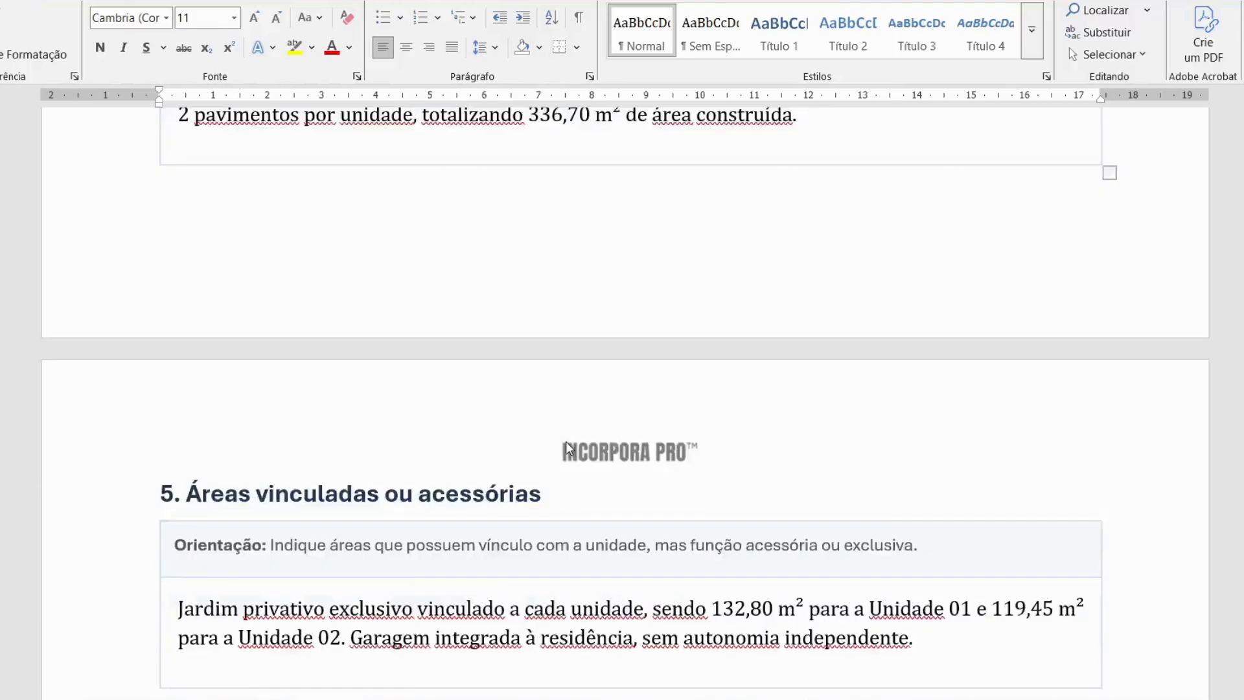
scroll(567, 442, down, 1)
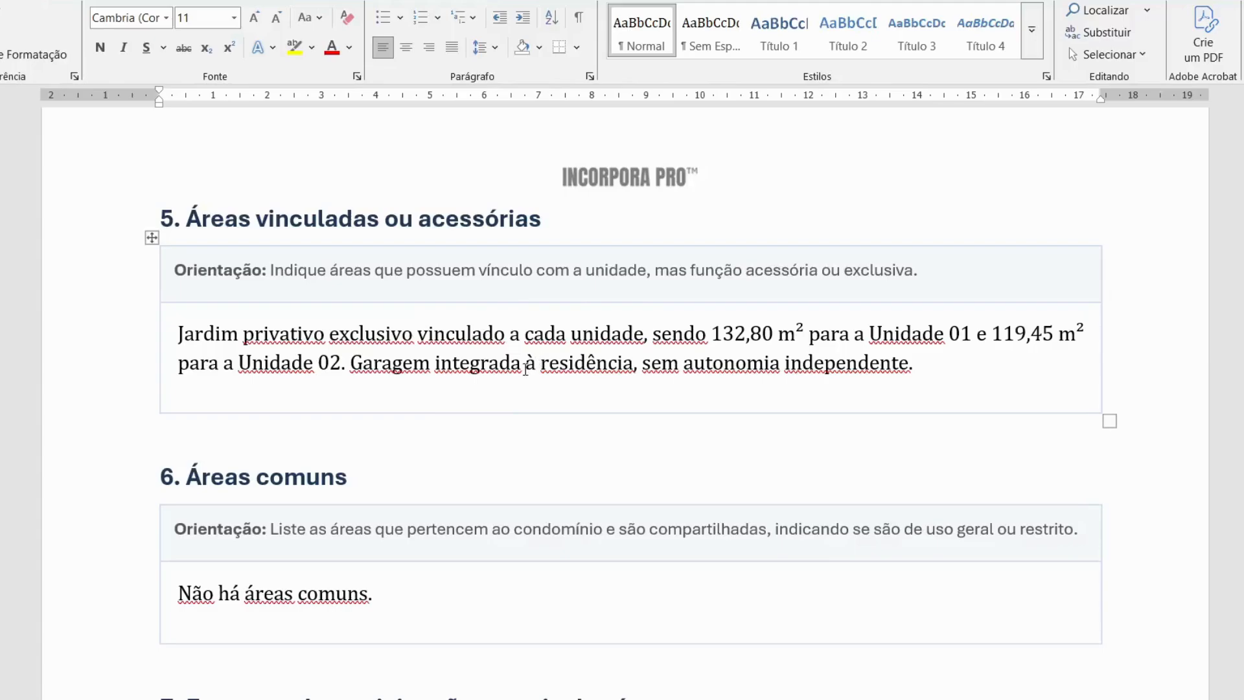
scroll(372, 409, down, 4)
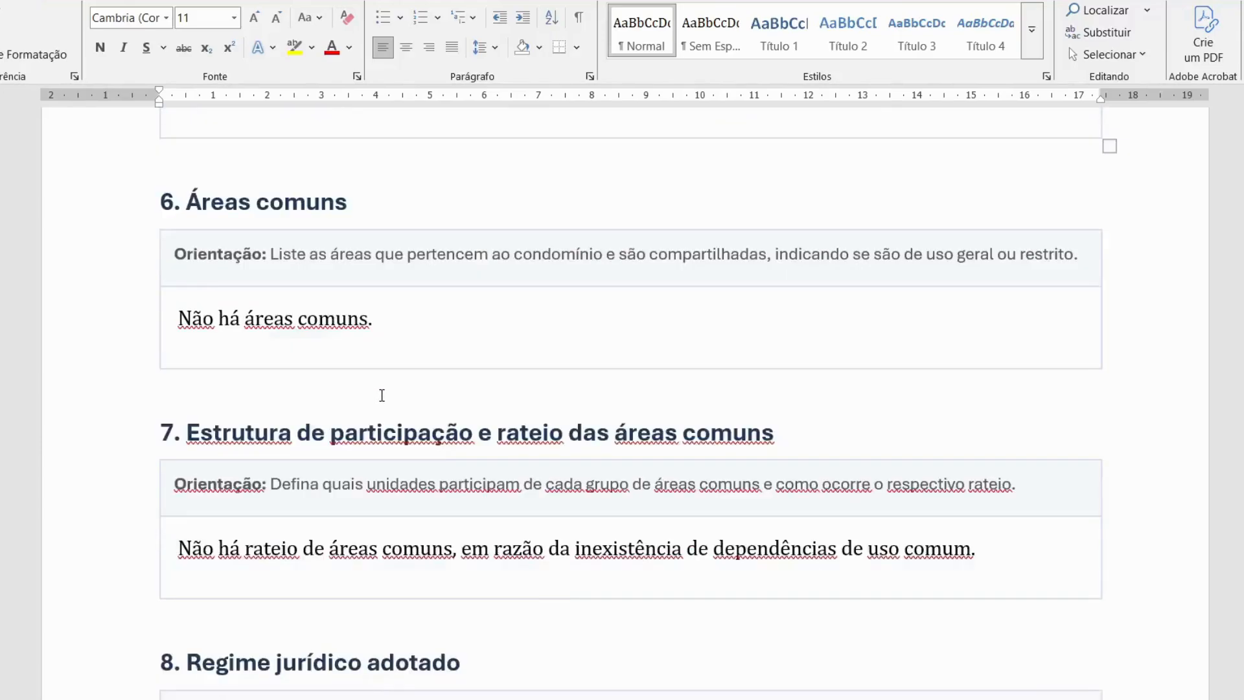
scroll(410, 430, down, 1)
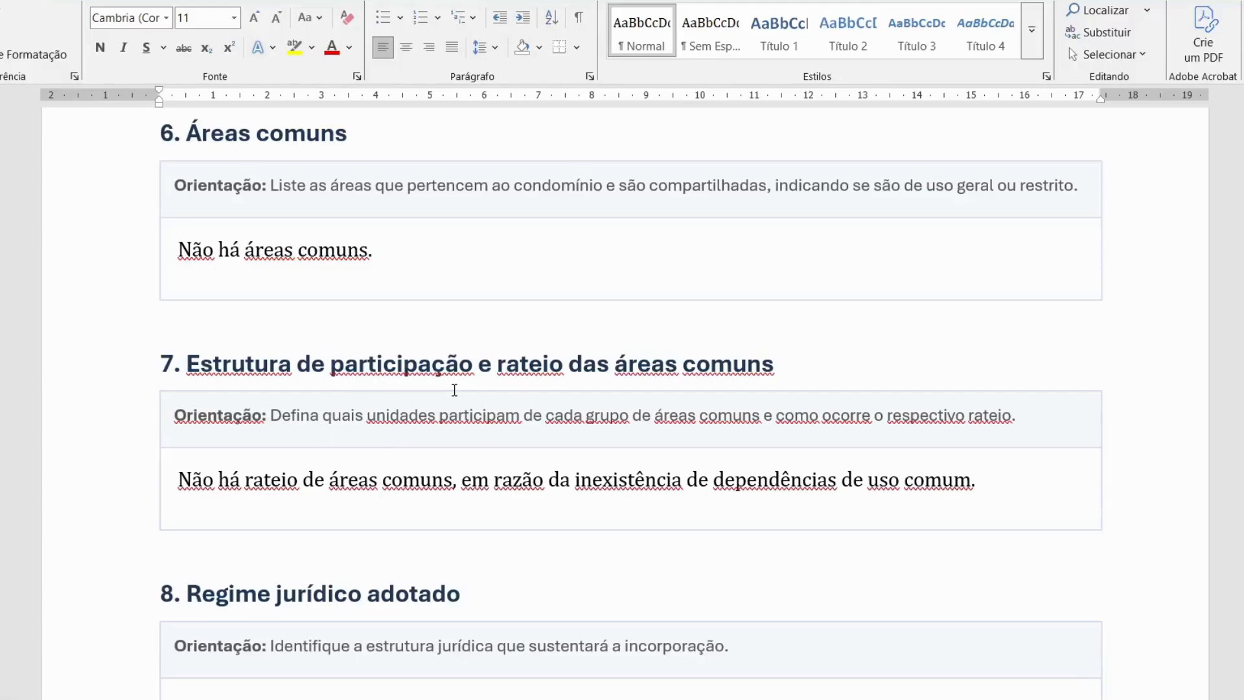
scroll(445, 439, down, 4)
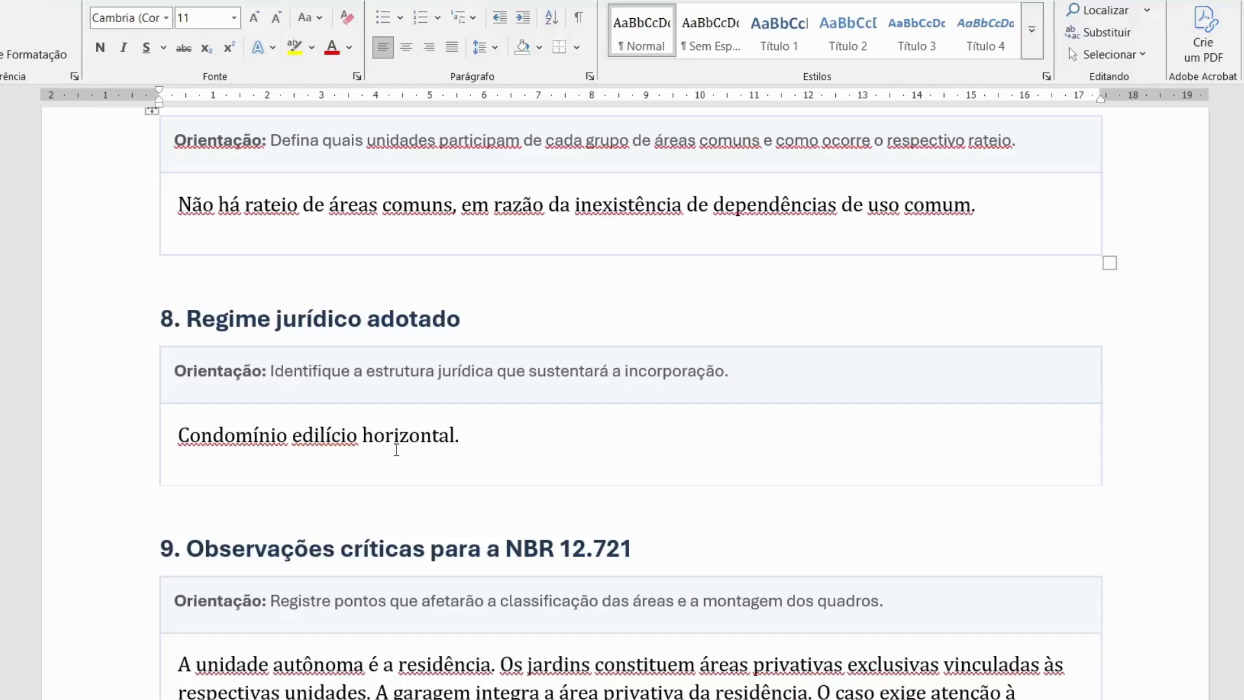
scroll(397, 450, down, 3)
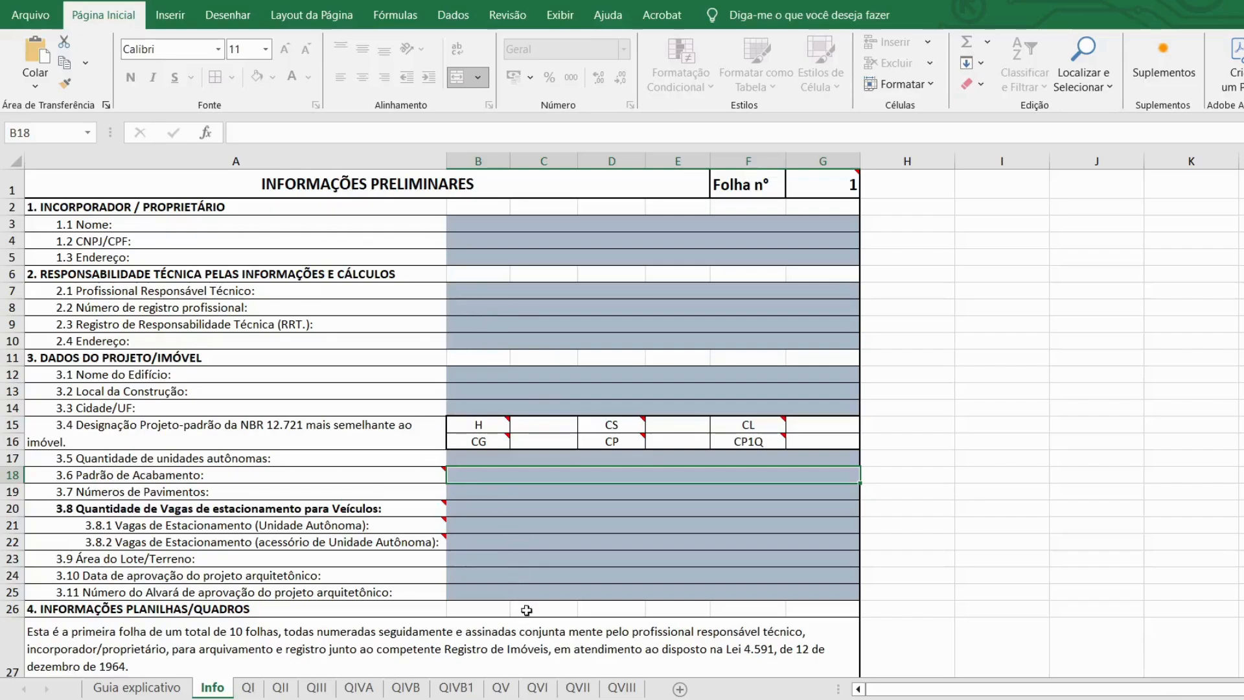
click(493, 698)
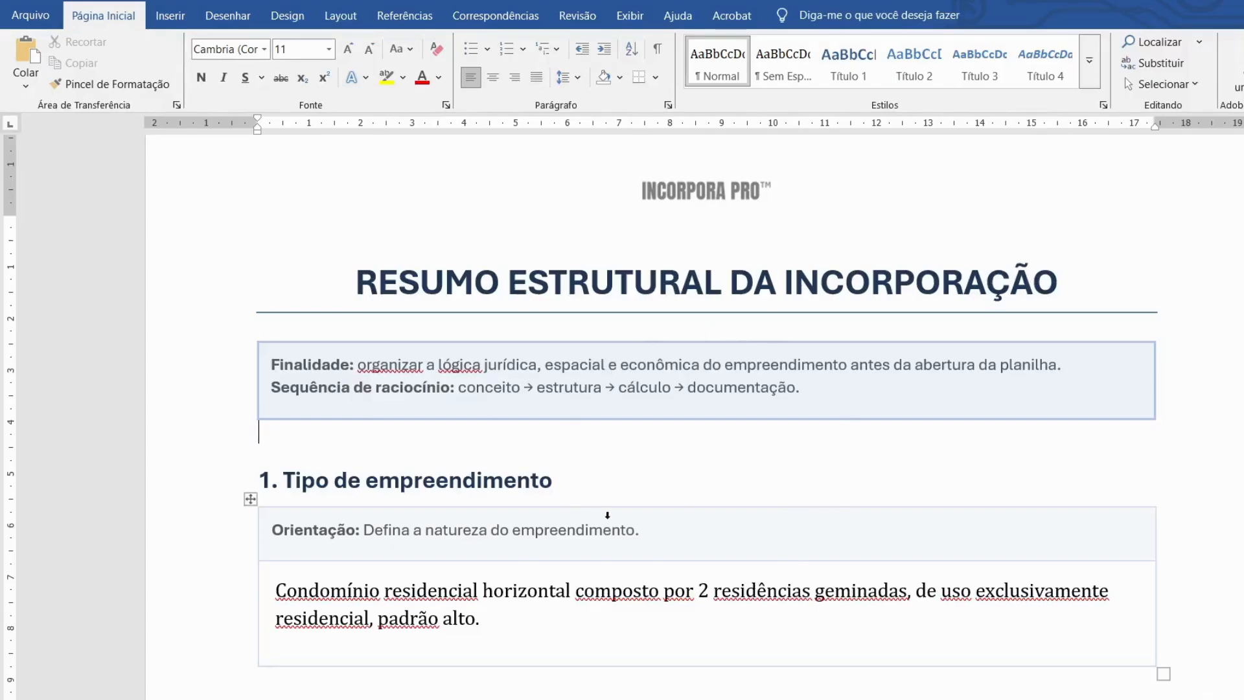
click(545, 698)
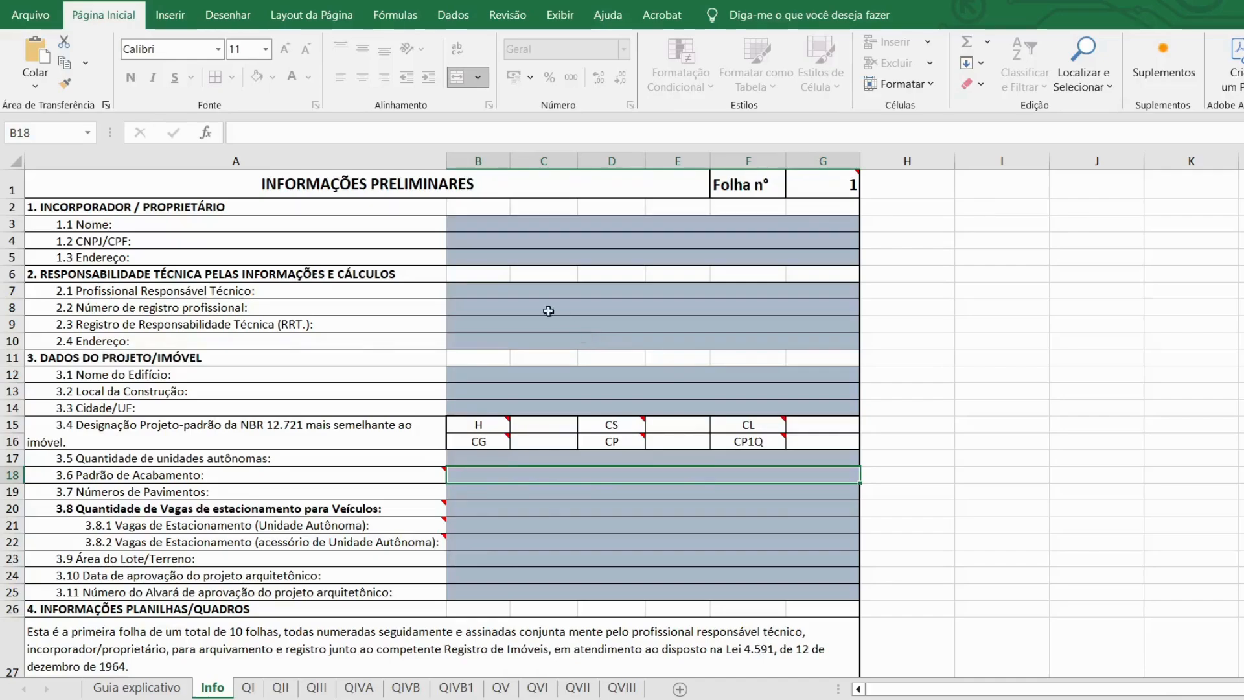
Step: On the Info sheet, enter the owner's name, CPF and address, then the technician's name
double_click(460, 224)
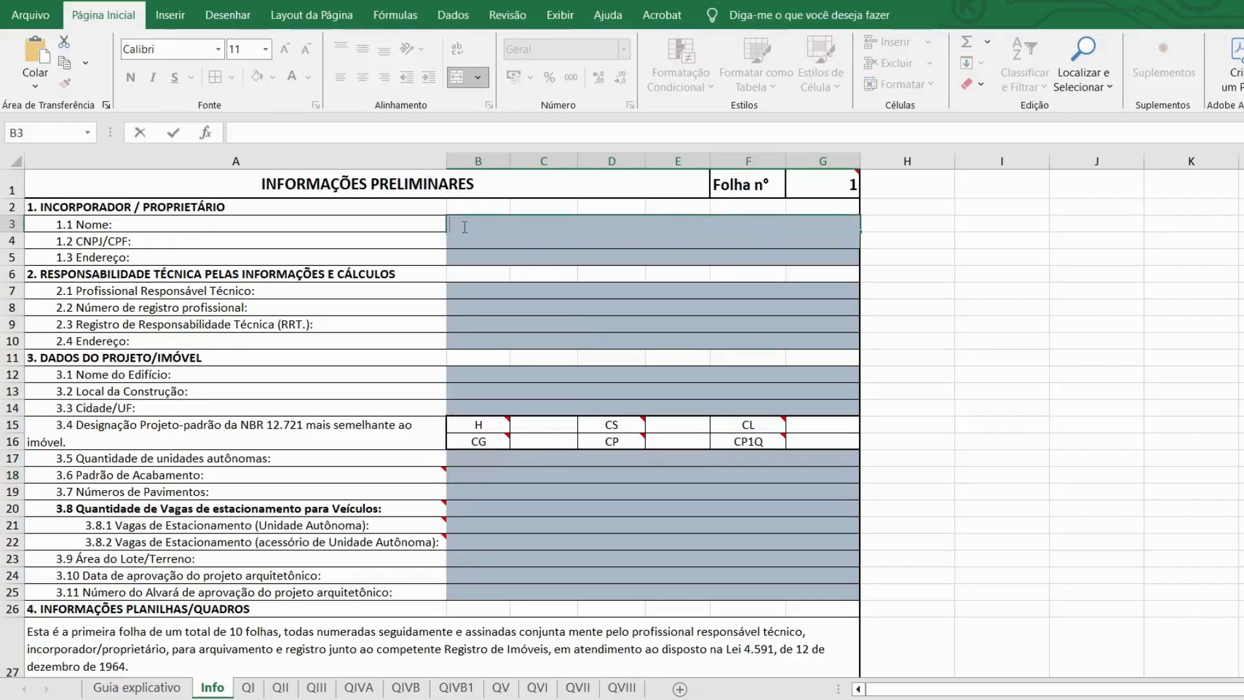
text(José da)
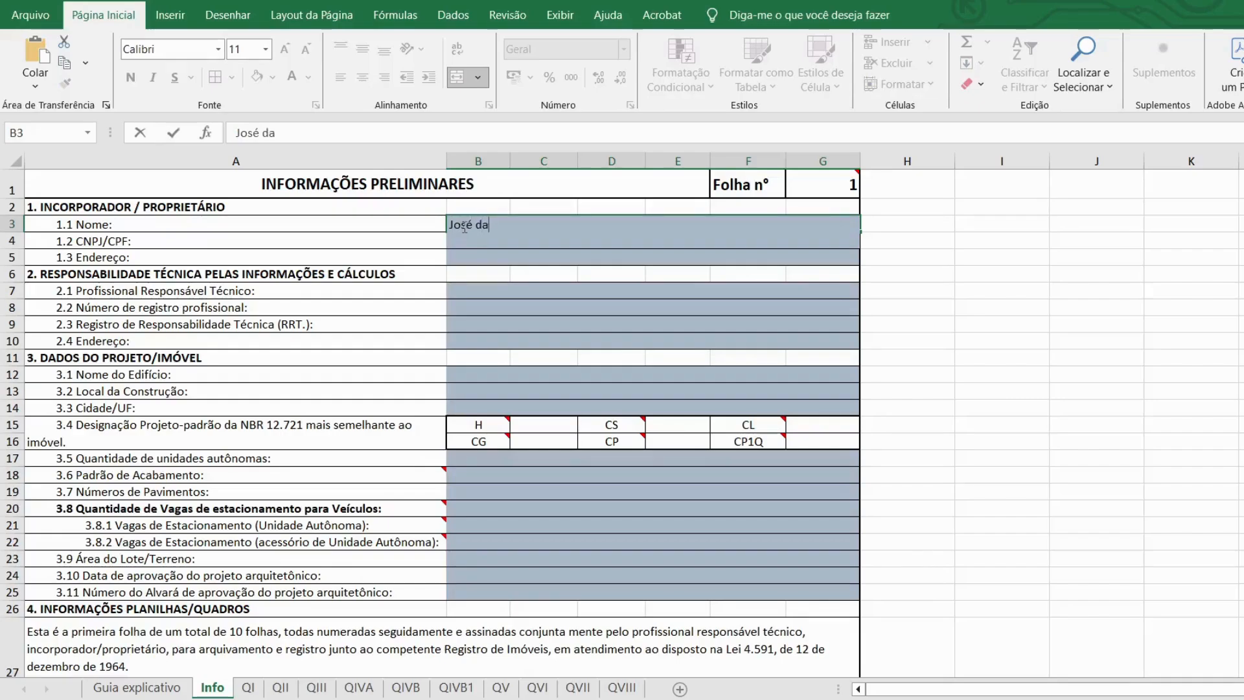
text( Silva)
key(Return)
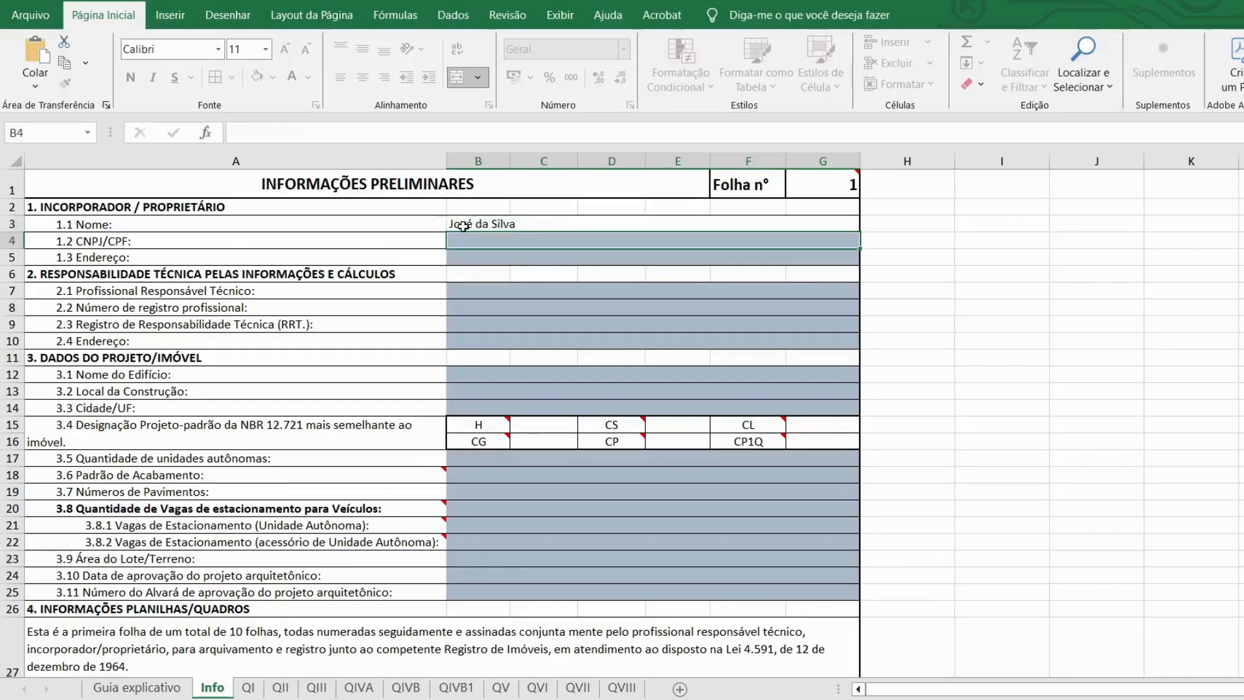
text(000.)
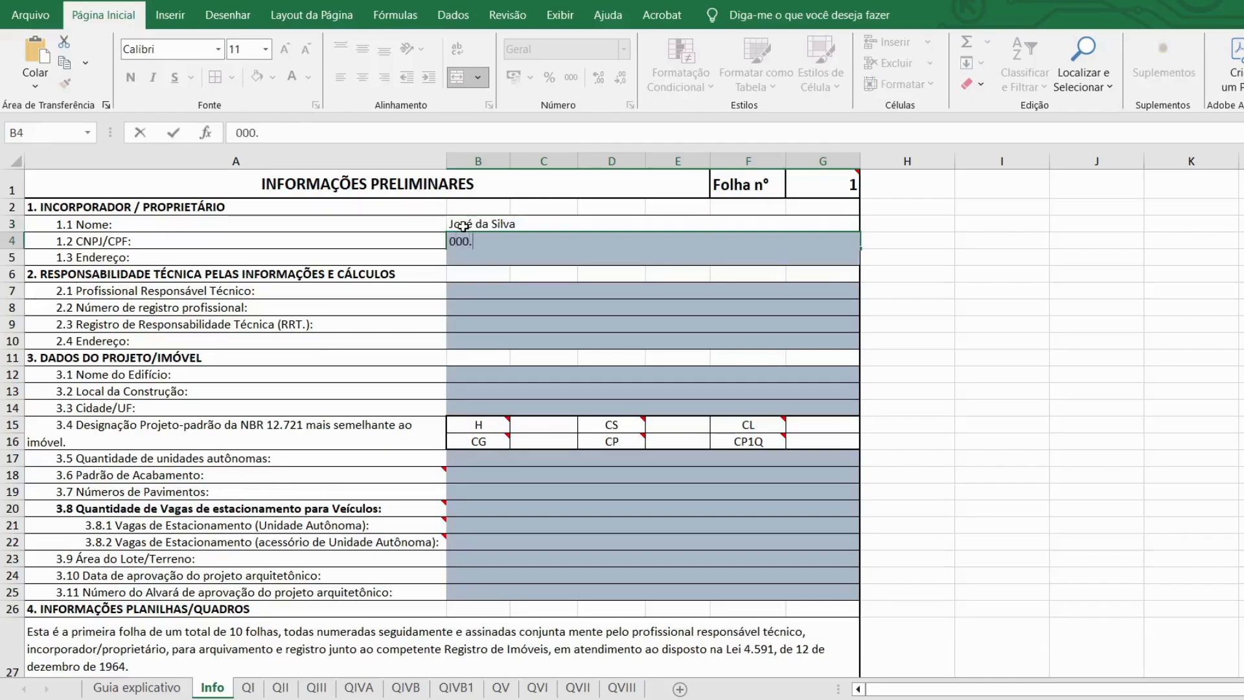
text(000.0)
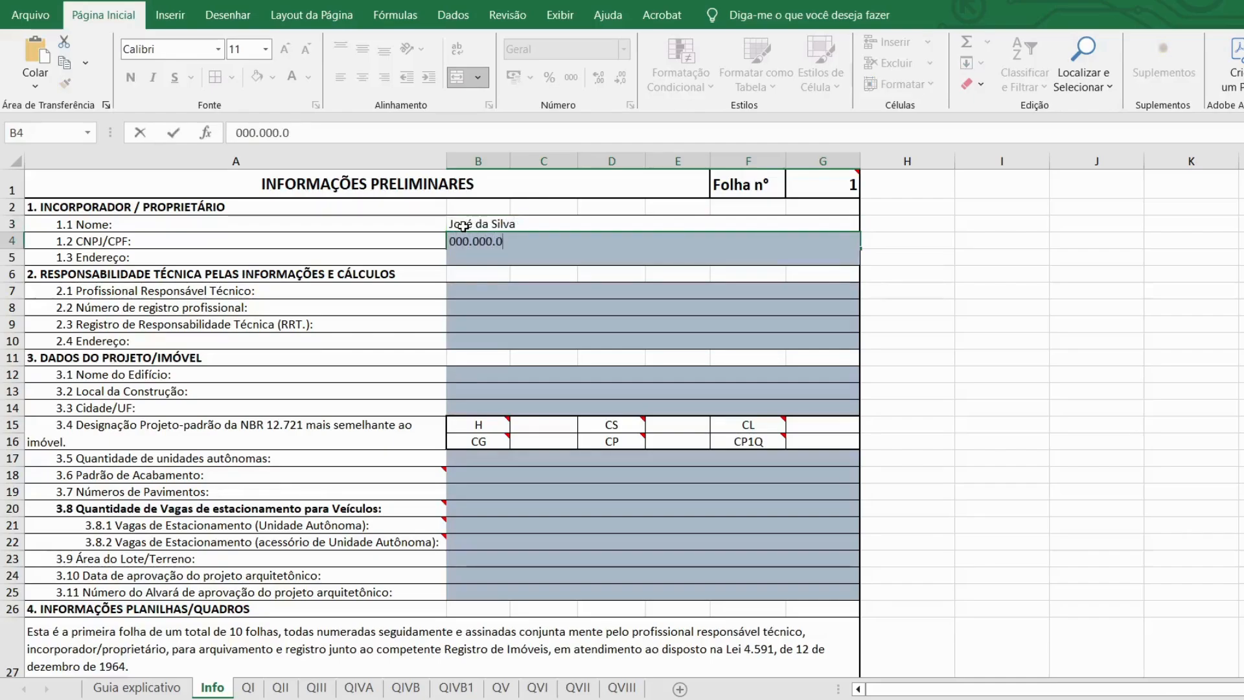
text(00-00)
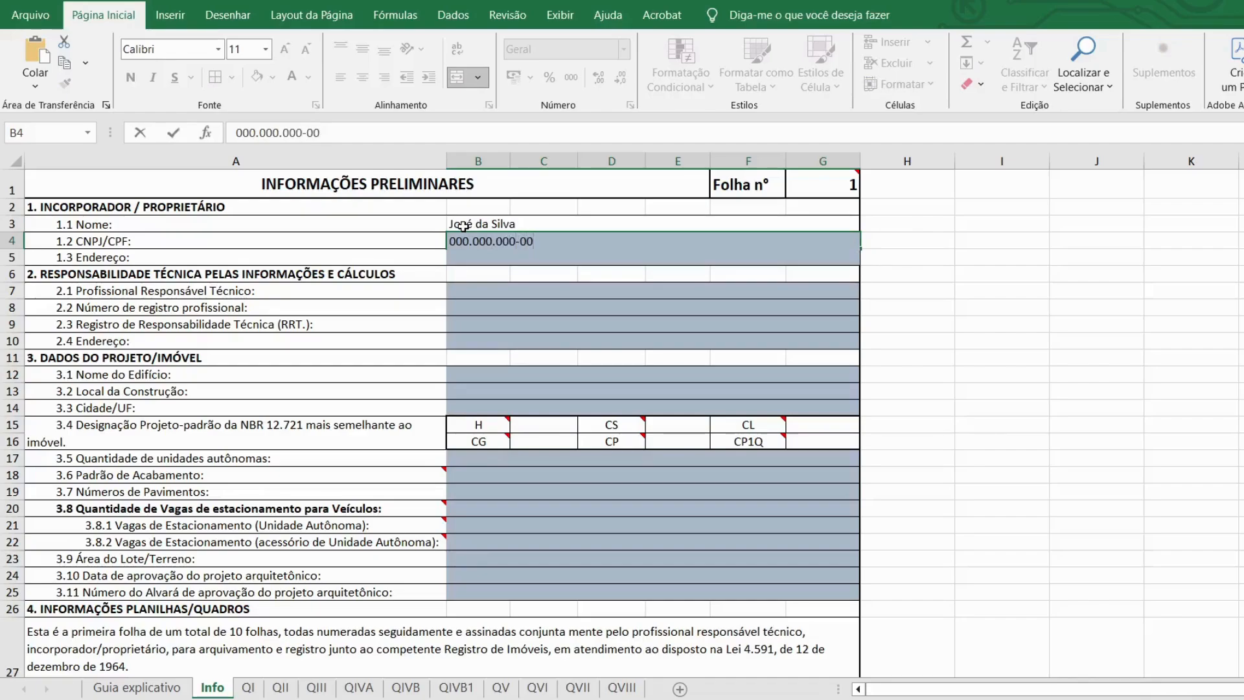
key(Return)
text(Rua )
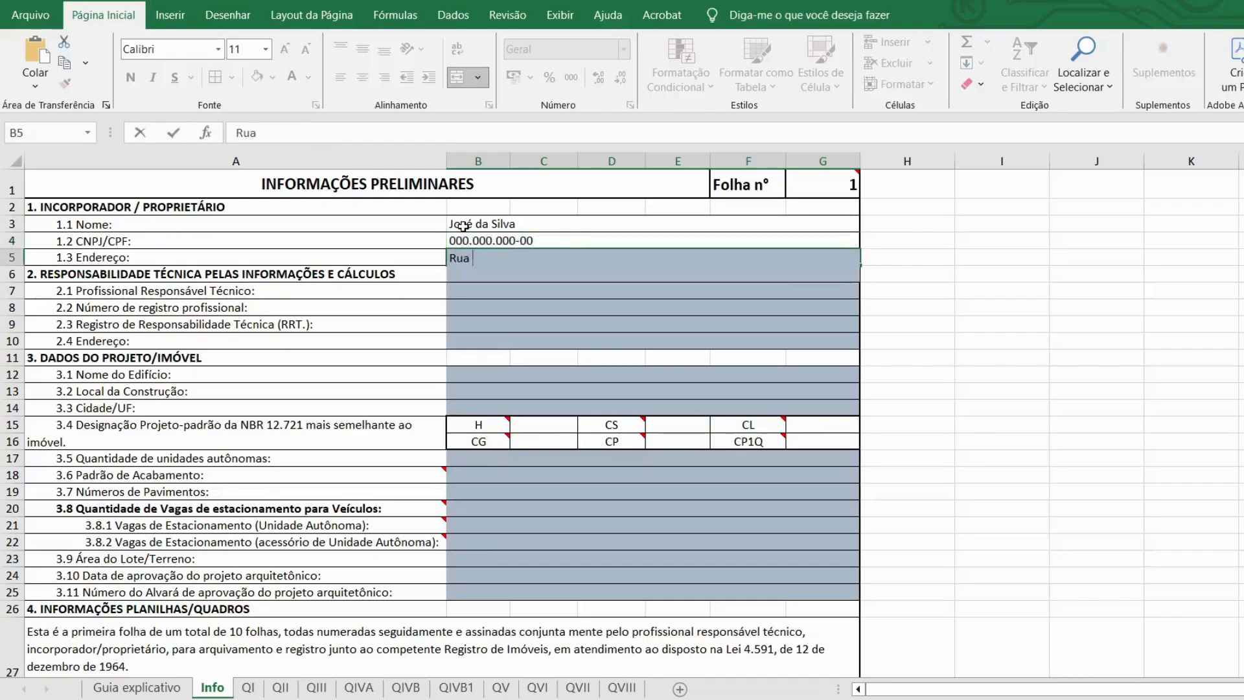
text(A)
key(Return)
key(Return)
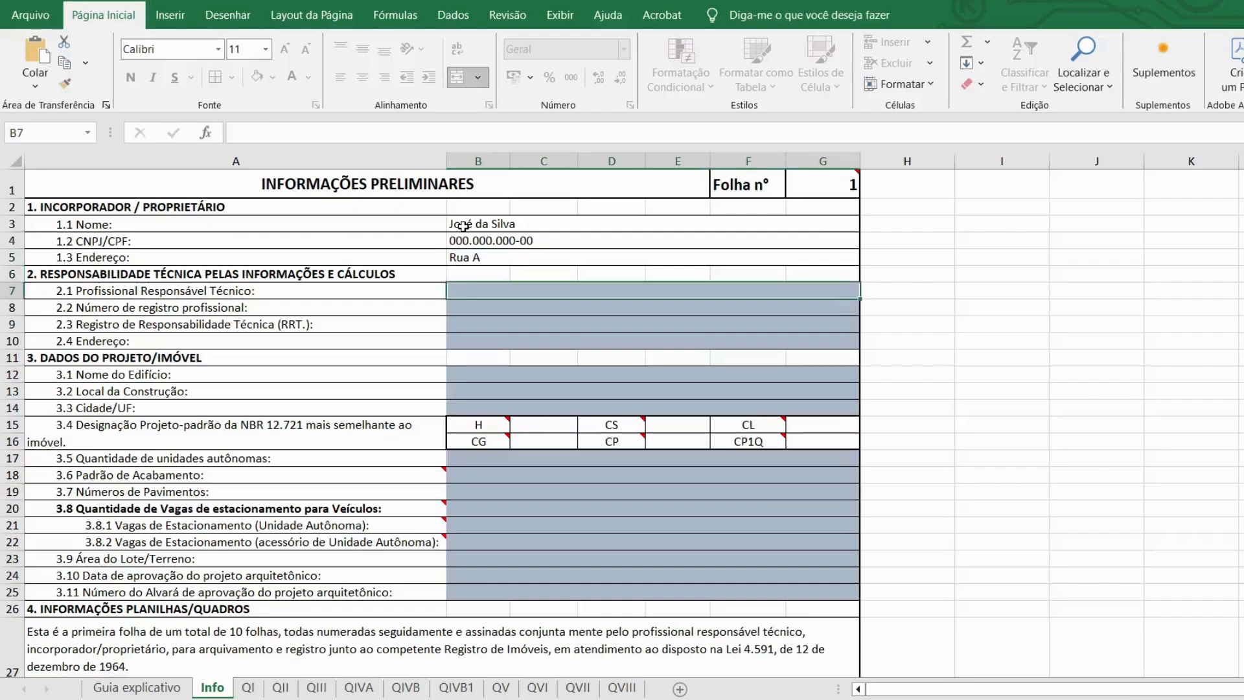
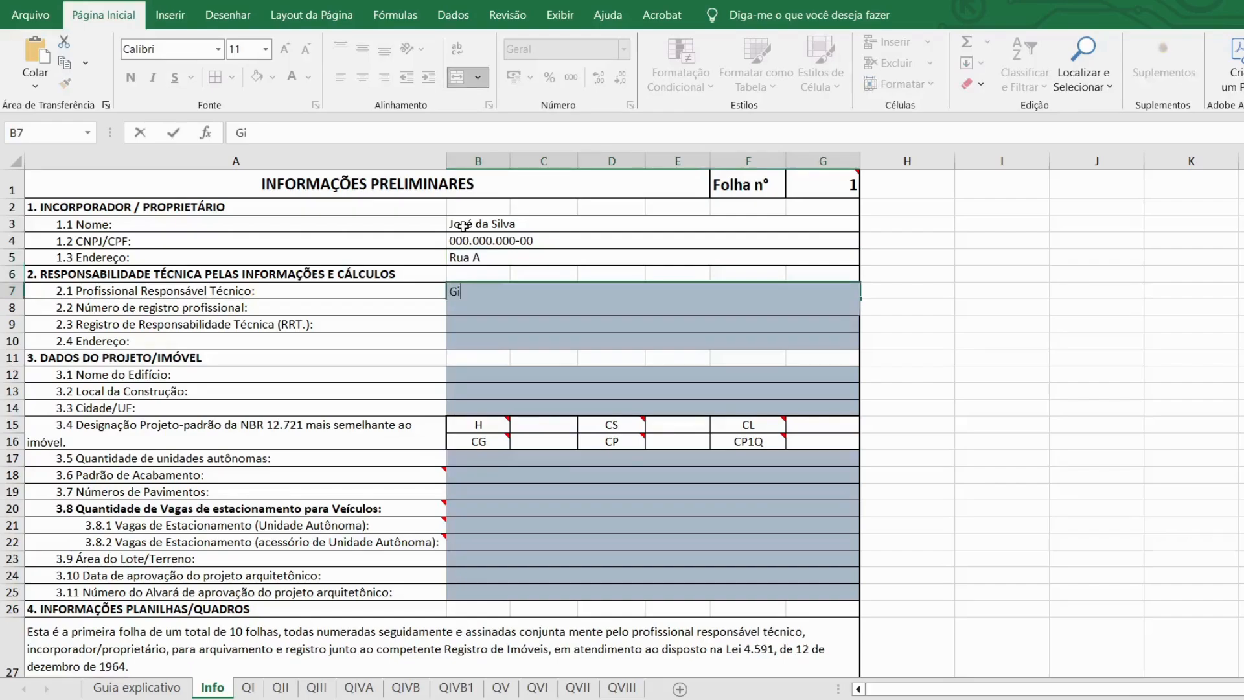
Step: Enter the technician's professional registration and RRT numbers on the Info sheet
key(Return)
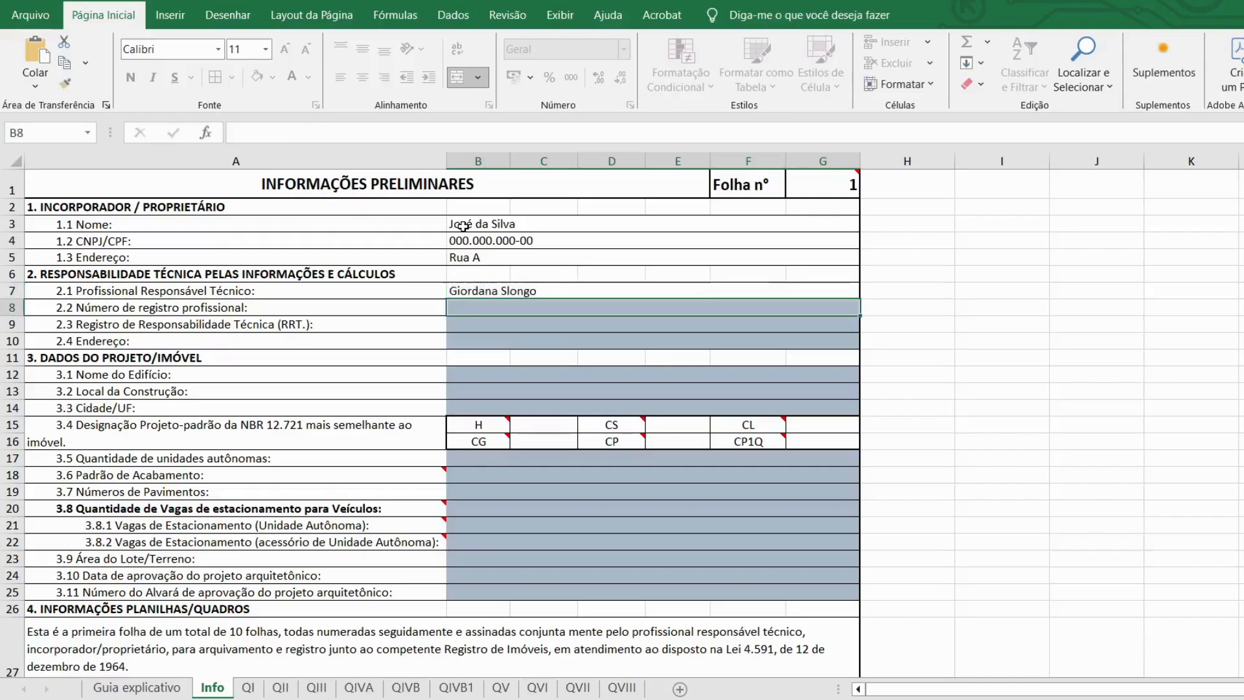
text(Cau )
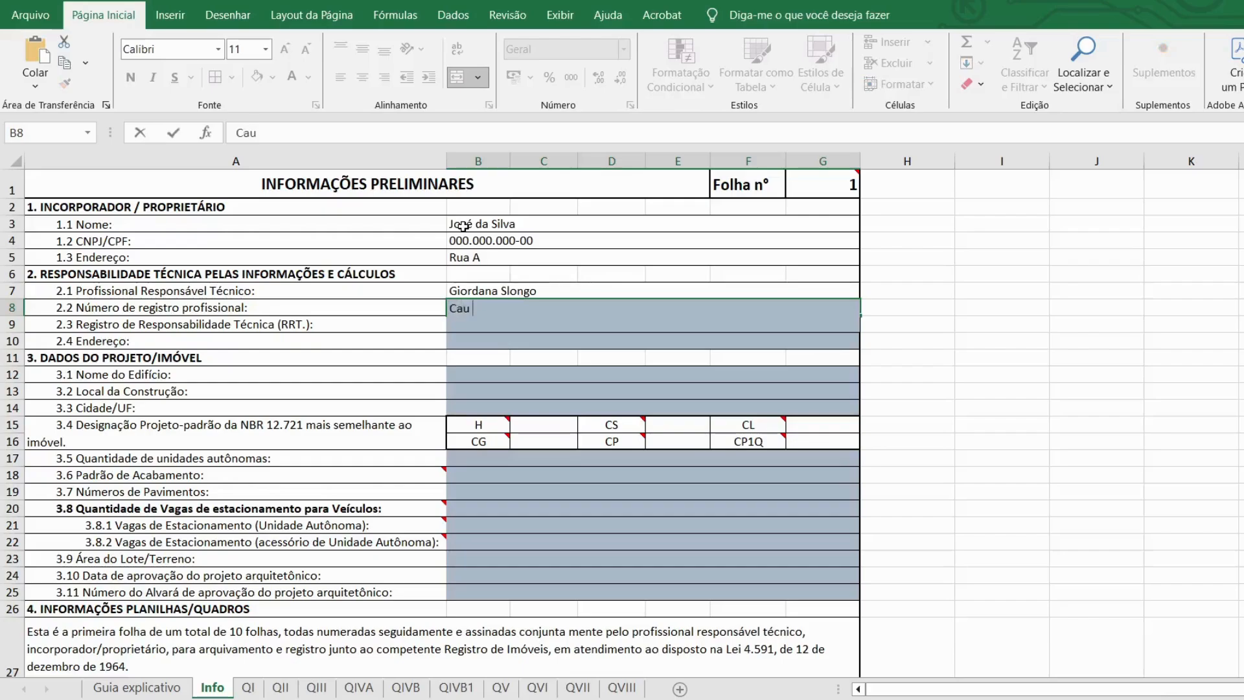
text(A40506-0)
key(Return)
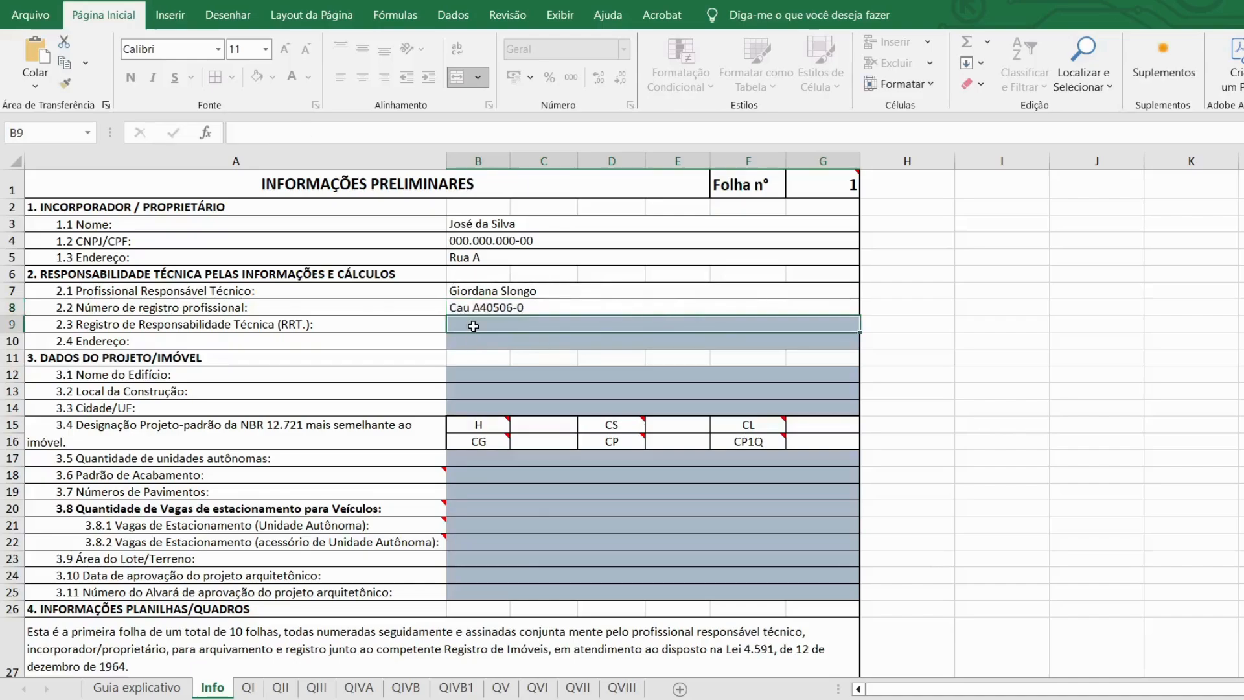
double_click(473, 326)
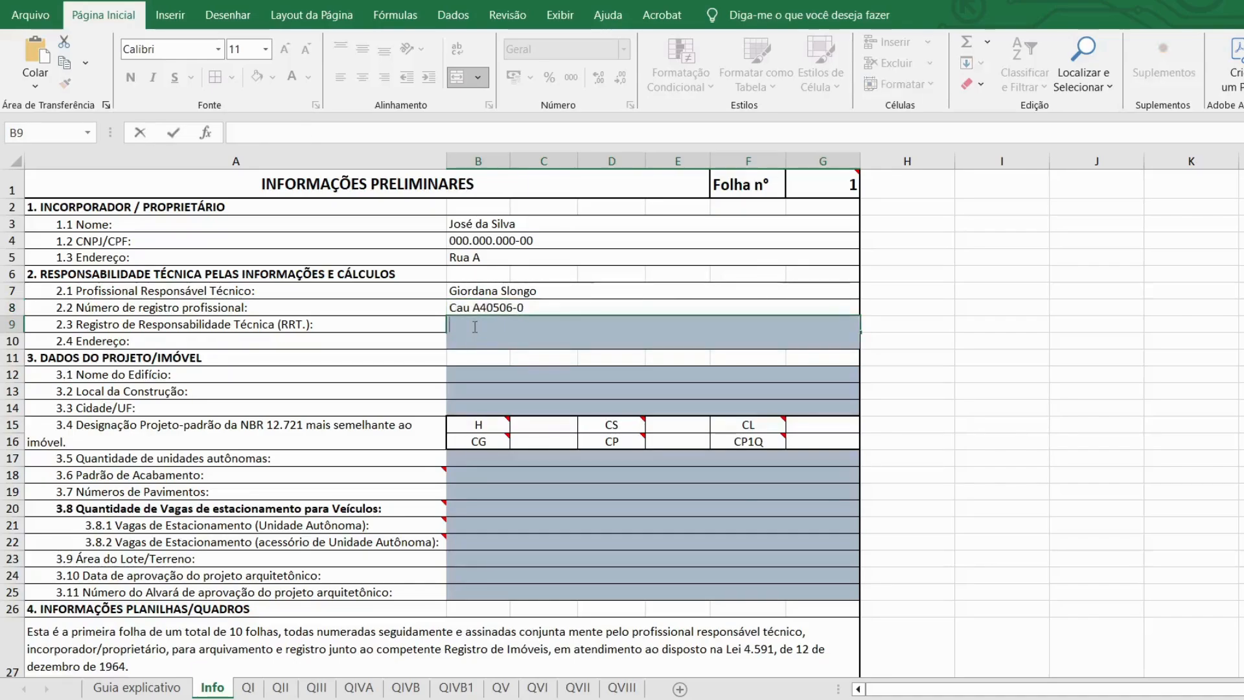
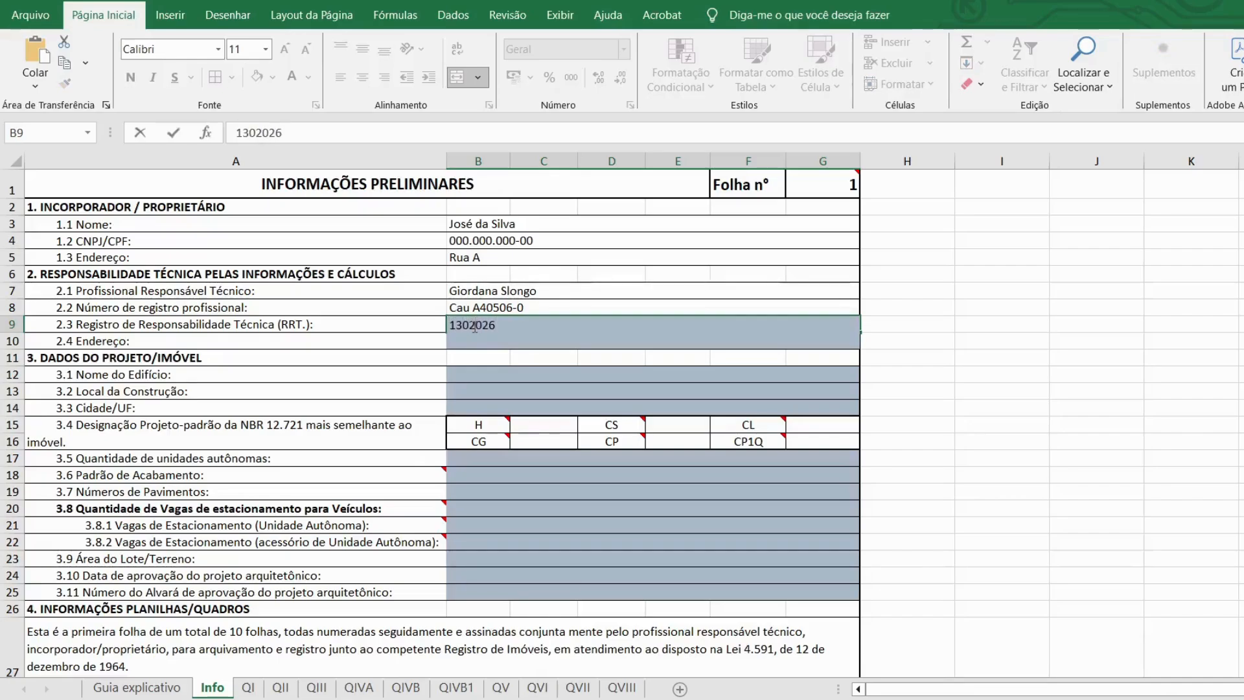
key(Return)
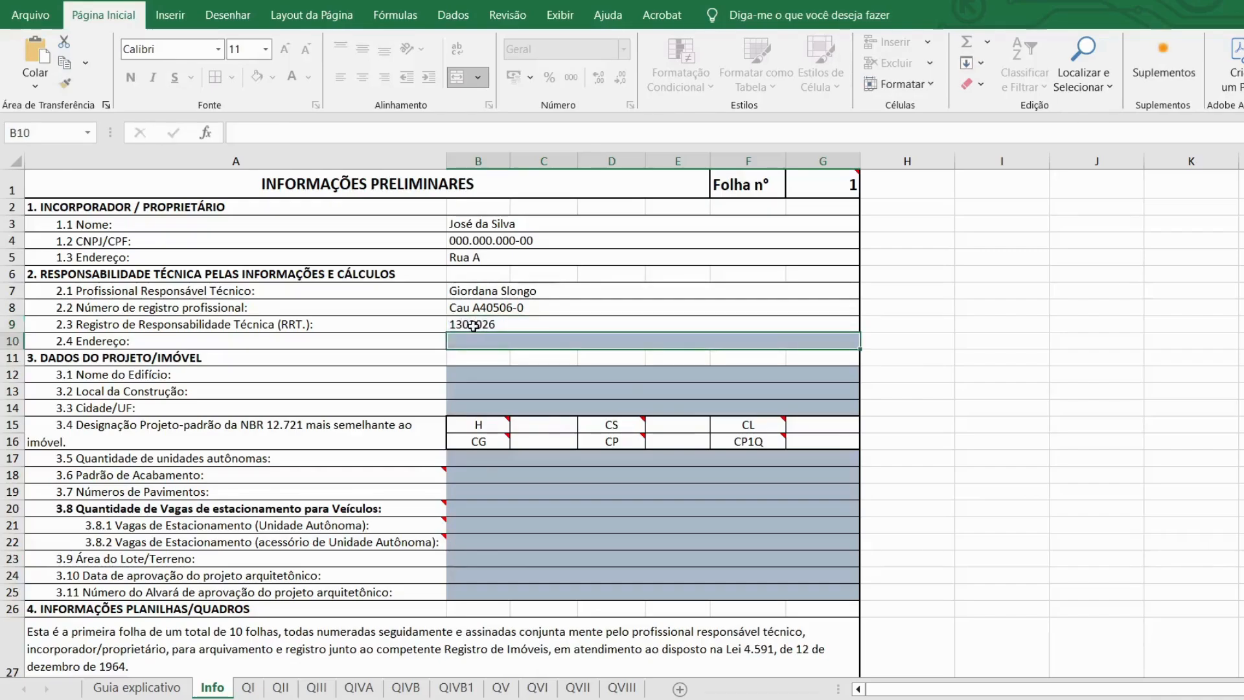
Step: Correct the technician's address in B10 to a different street letter
double_click(468, 342)
text(Rua A)
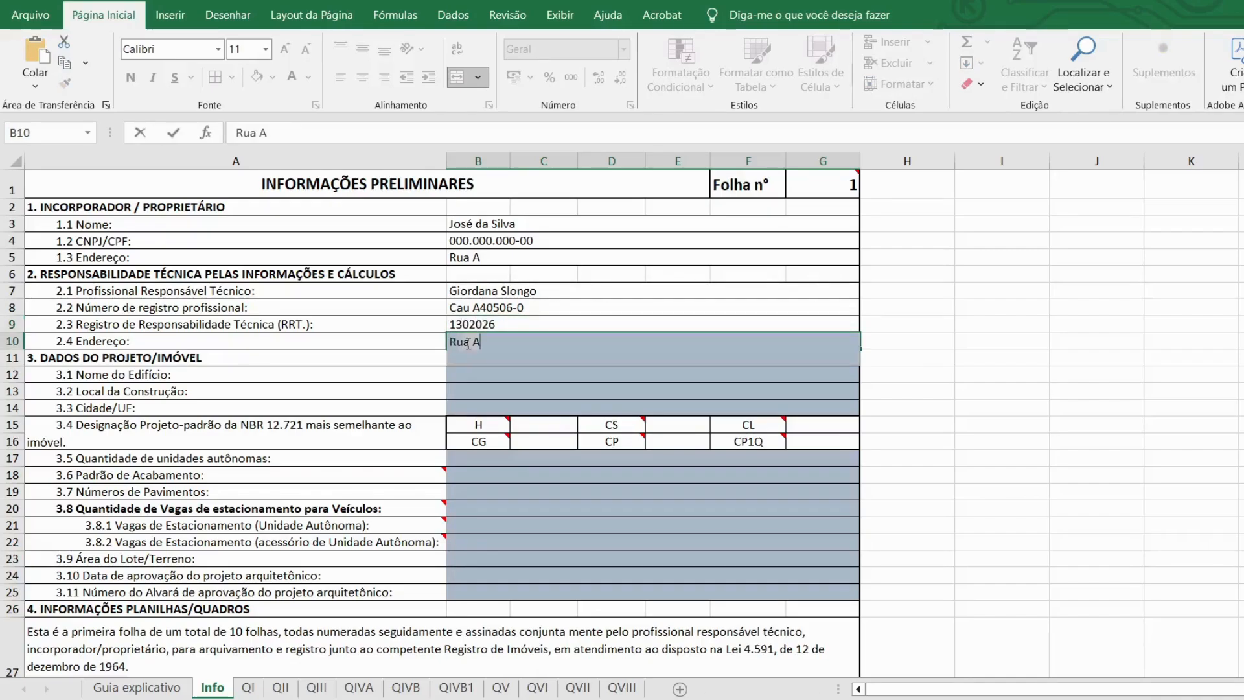
key(BackSpace)
text(B)
key(Return)
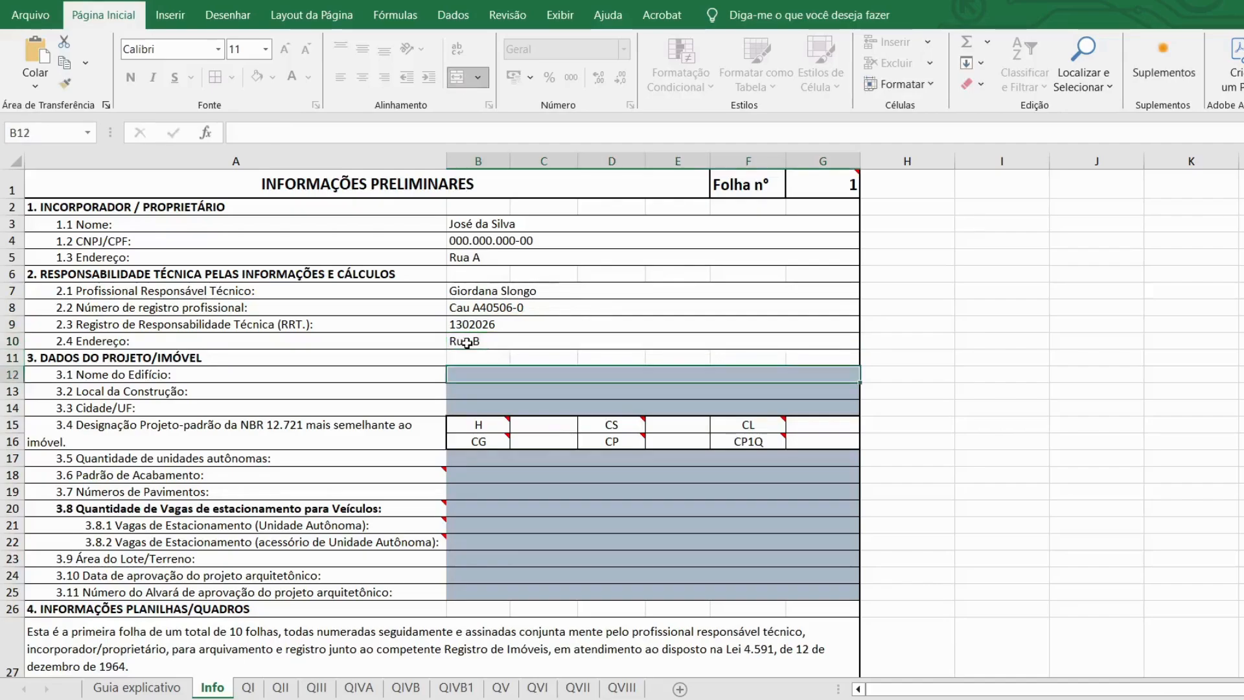
Step: Fill in building name 'Condomínio Residencial Modelo', the construction street and city 'Porto União - SC'
double_click(473, 373)
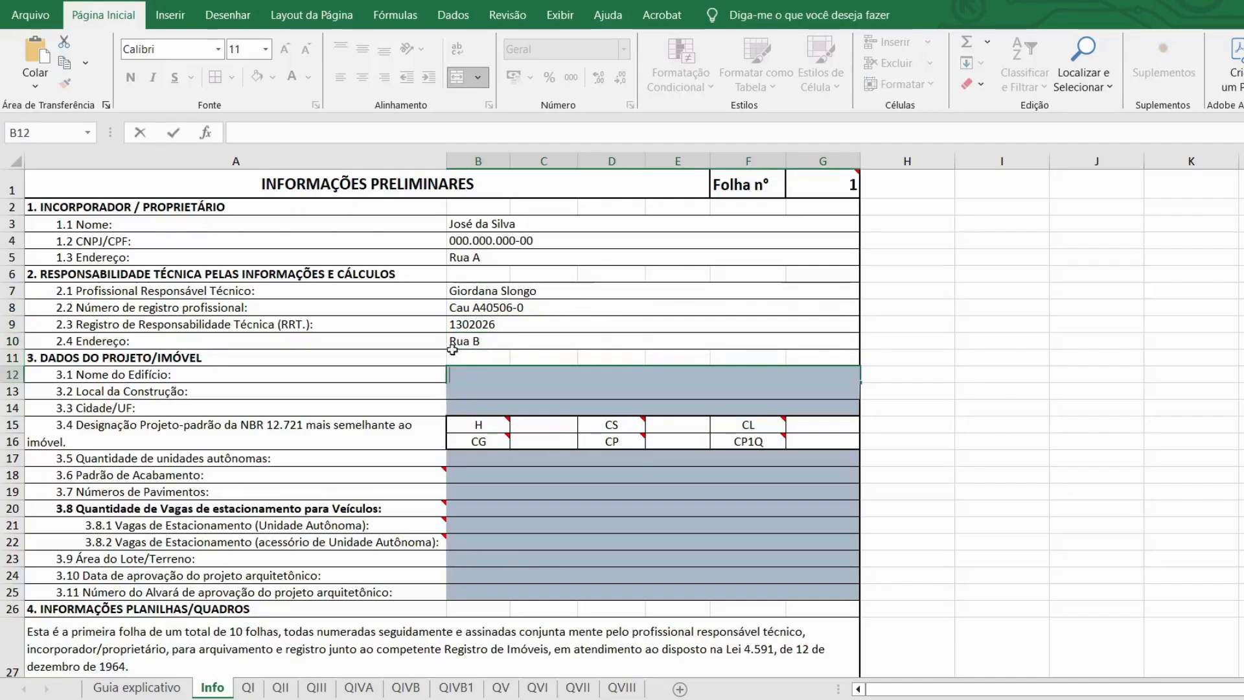
text(Condomínio Residencial Modelo)
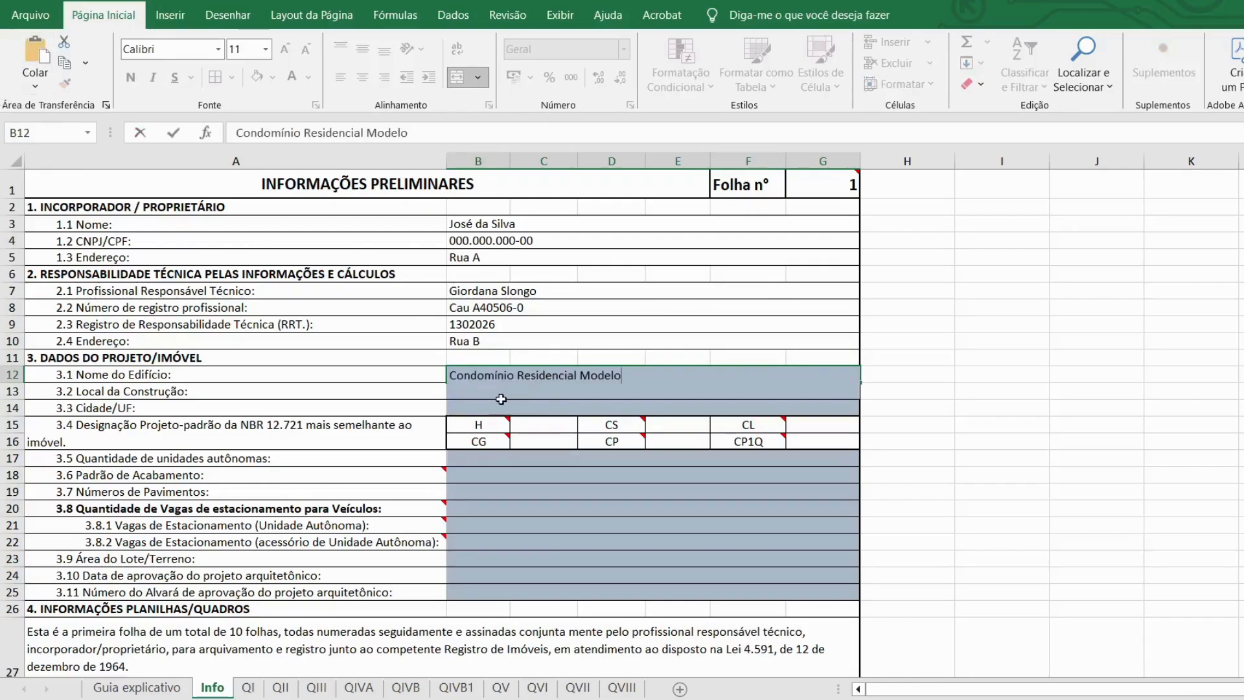
key(Return)
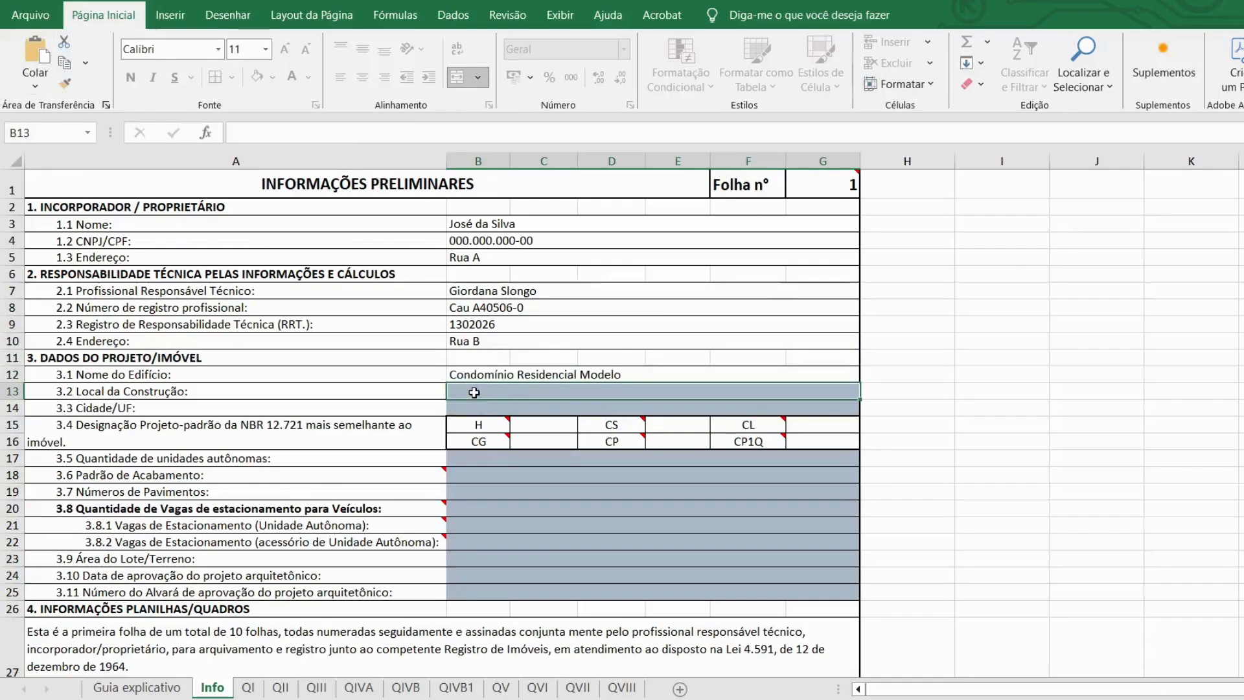
double_click(475, 392)
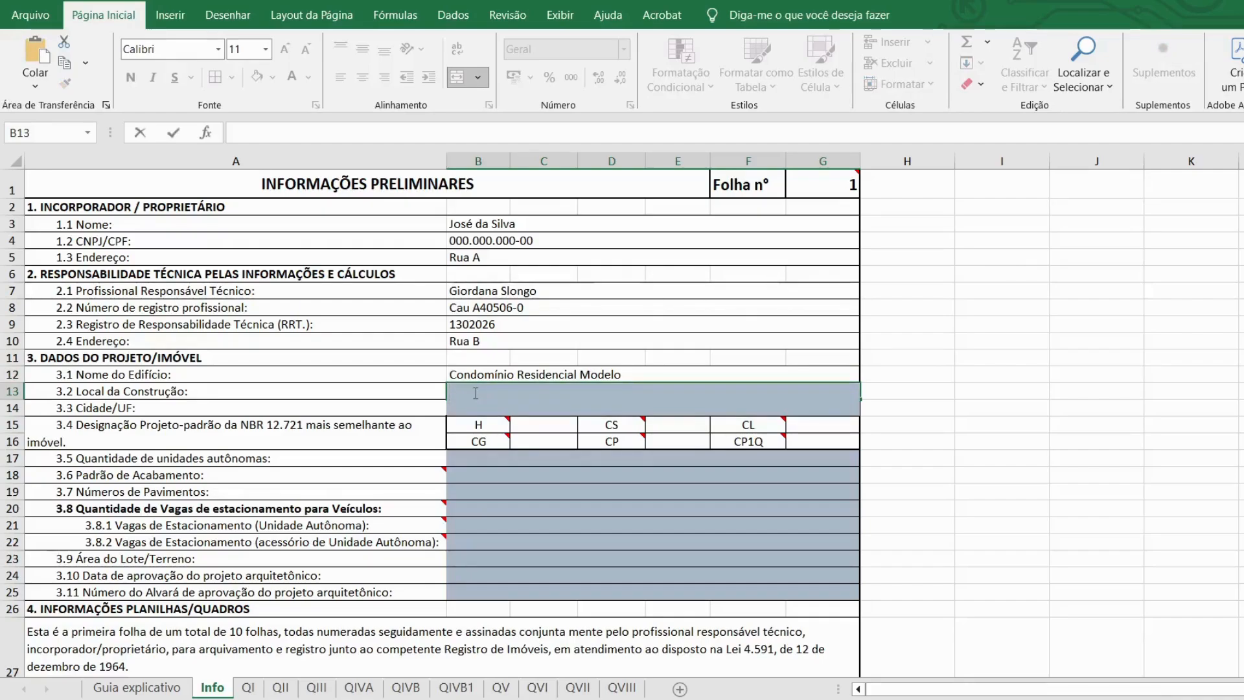
text(Rua E)
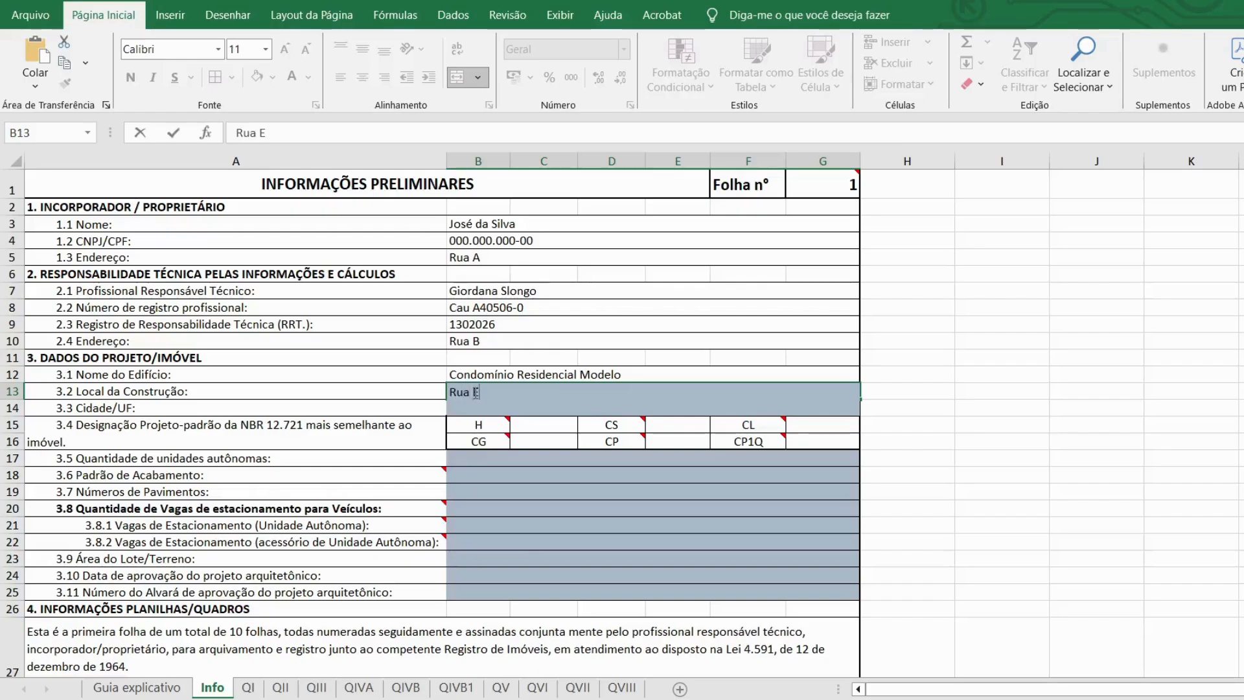
key(Return)
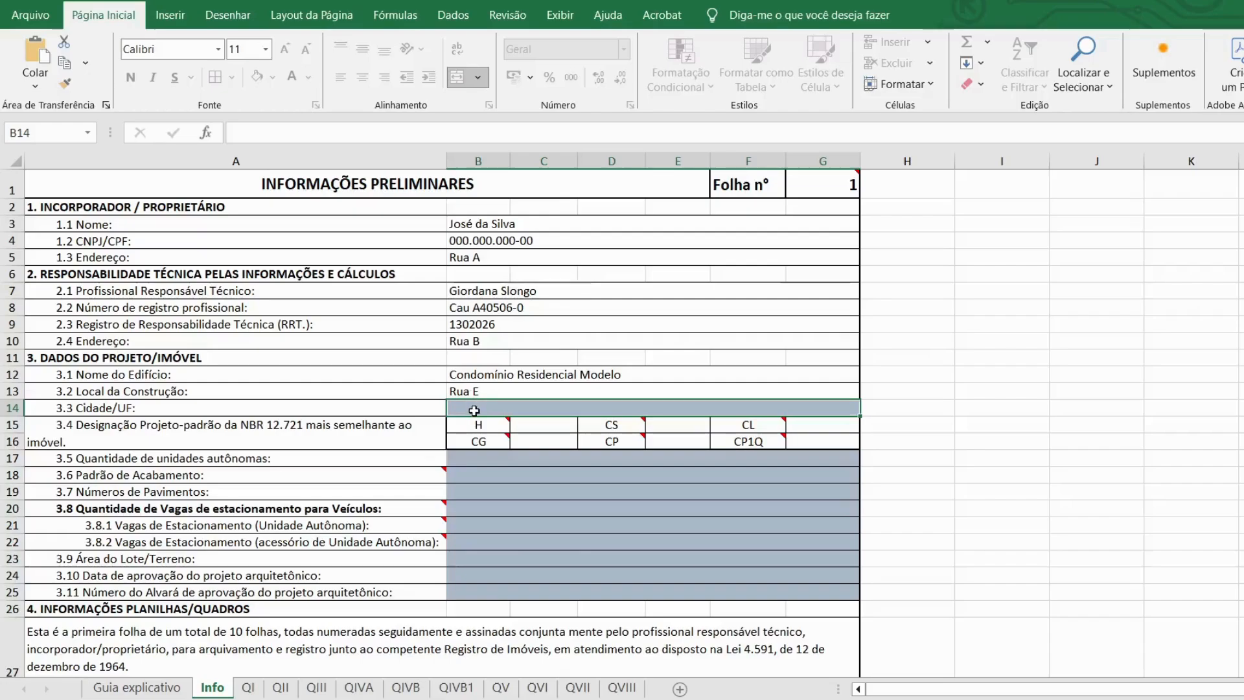
double_click(475, 411)
text(Porto)
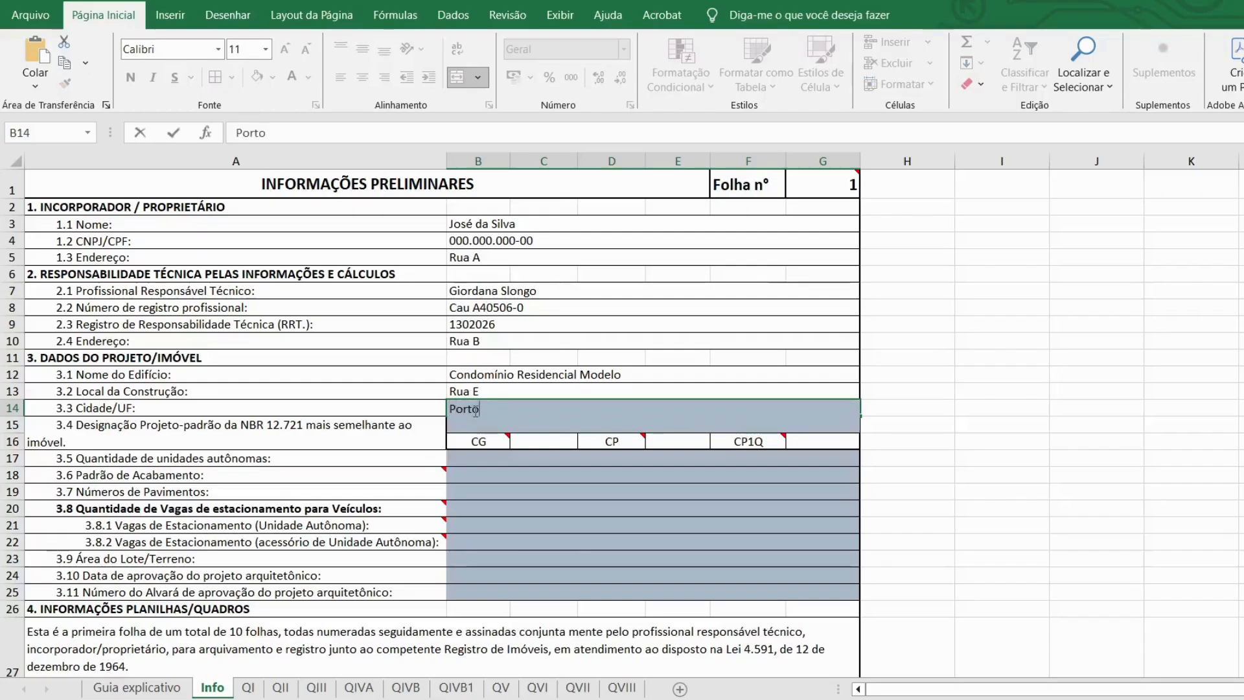
text( União)
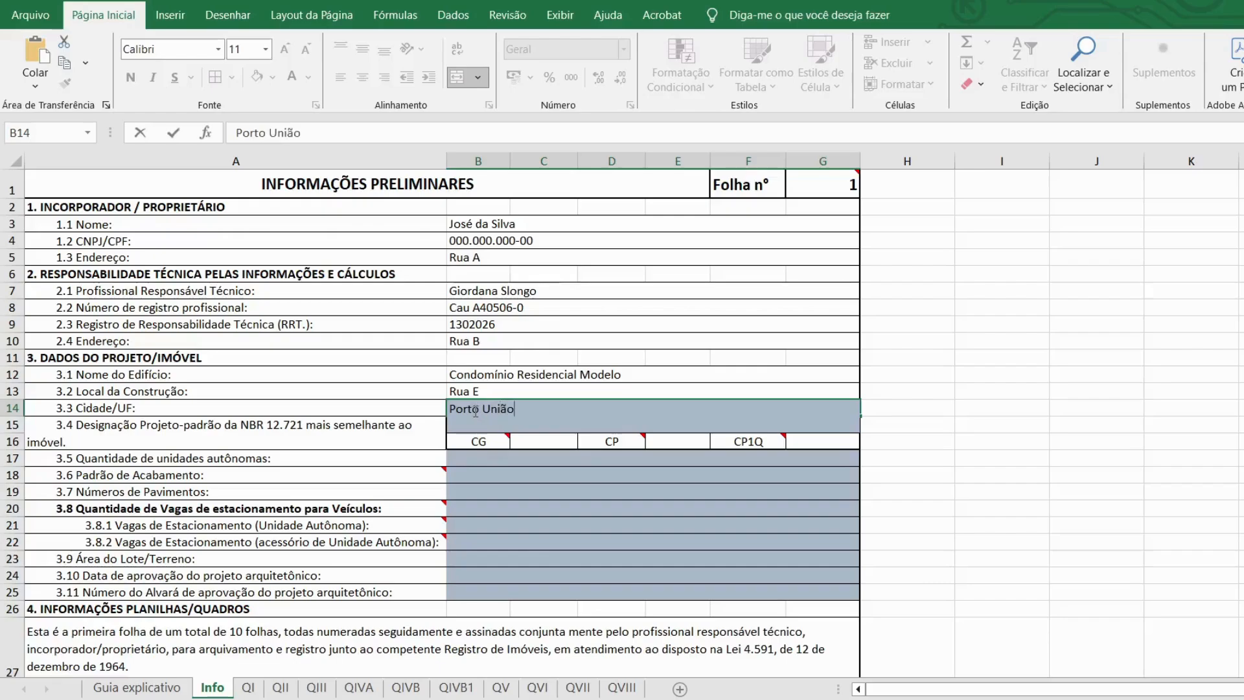
text( - SC)
key(Return)
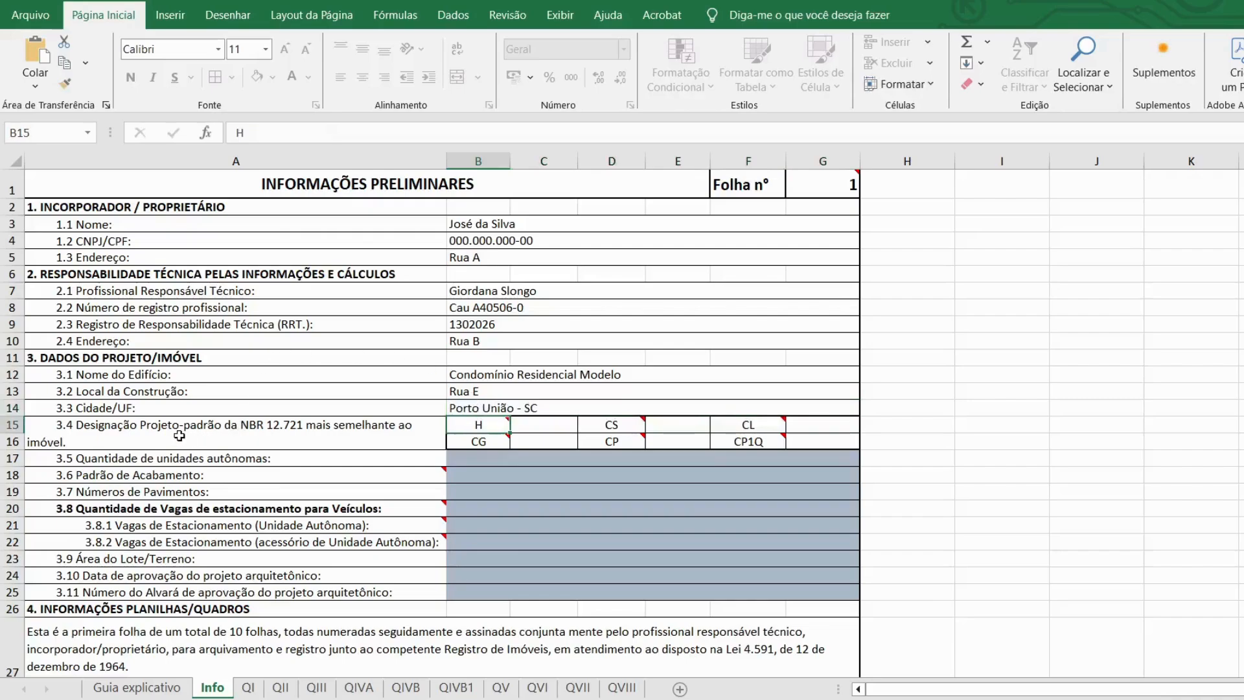
mouse_move(477, 425)
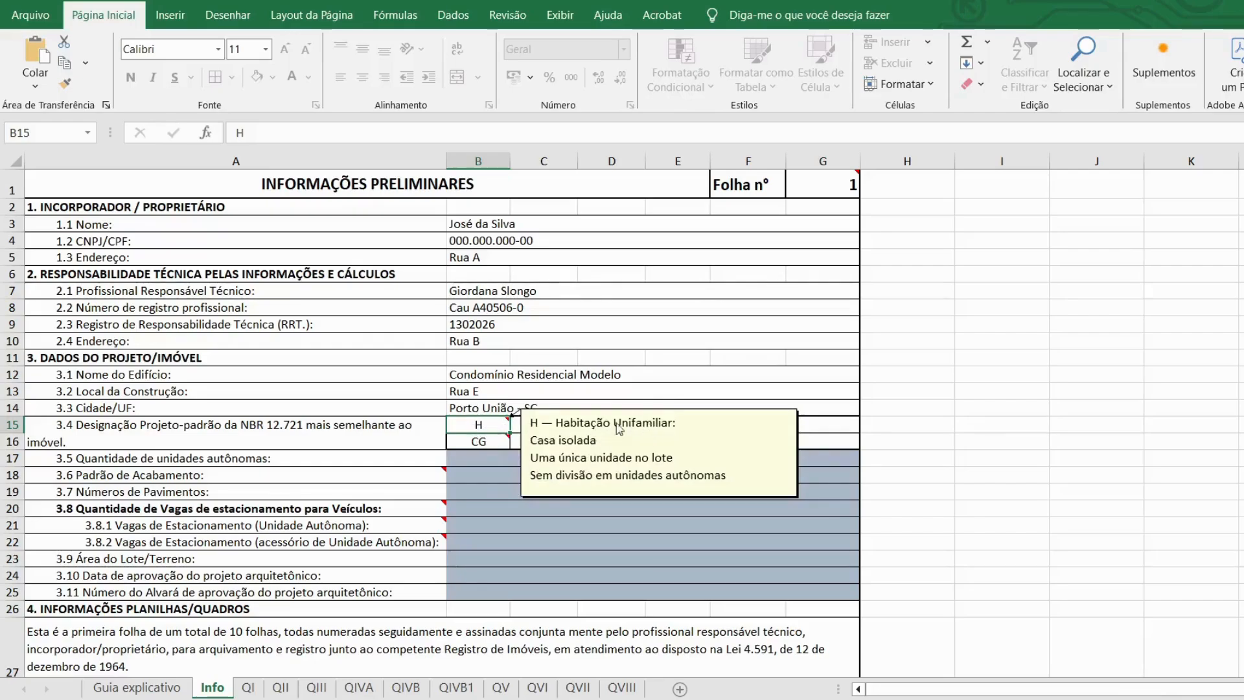
key(Down)
key(Down)
key(Down)
Step: Mark project type H with an x and set 2 autonomous units
click(558, 422)
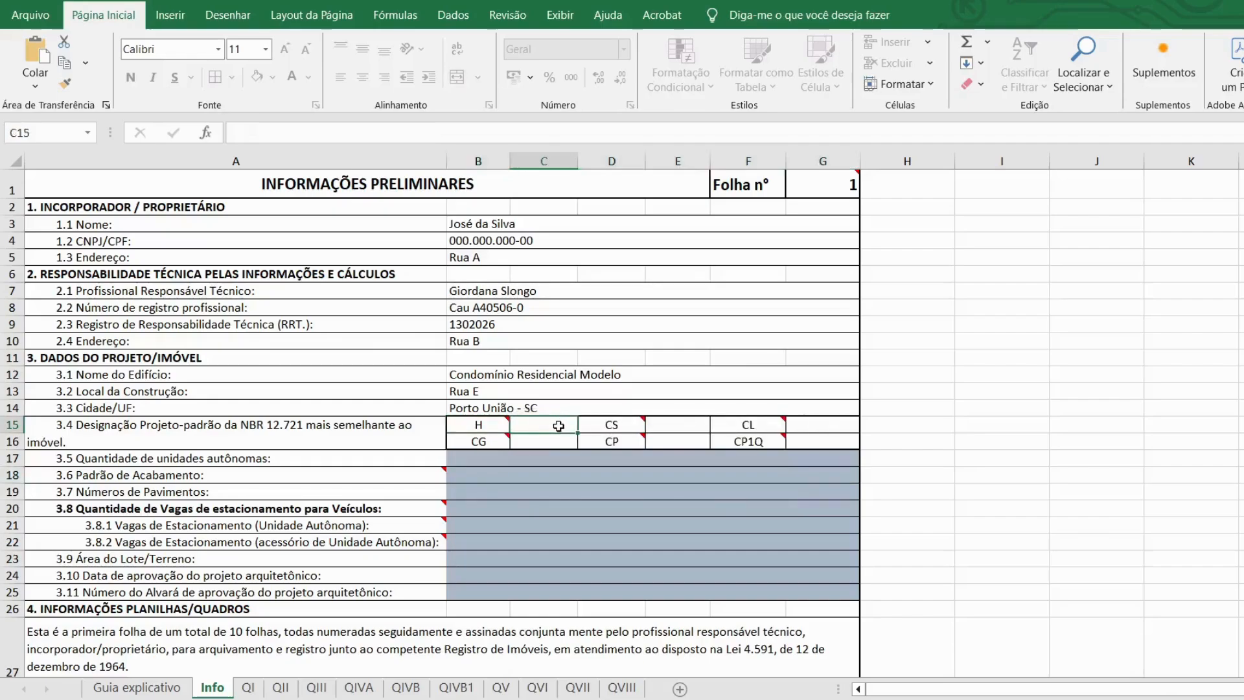
text(x)
click(584, 516)
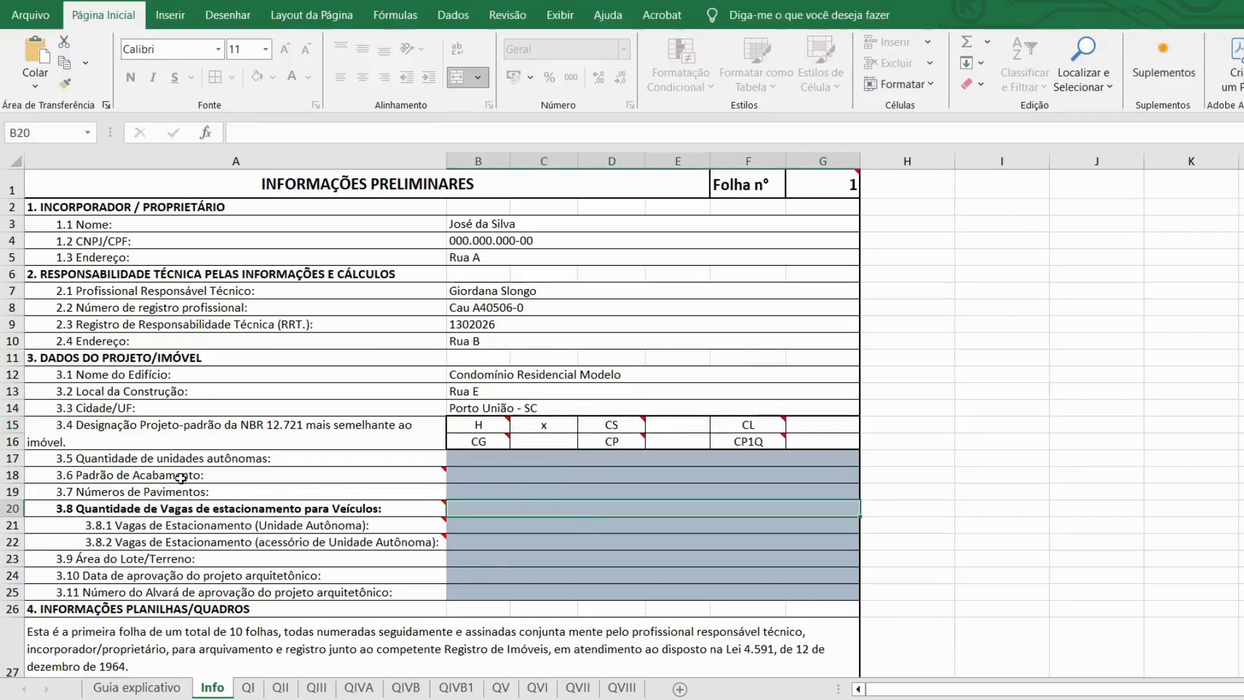
mouse_move(239, 469)
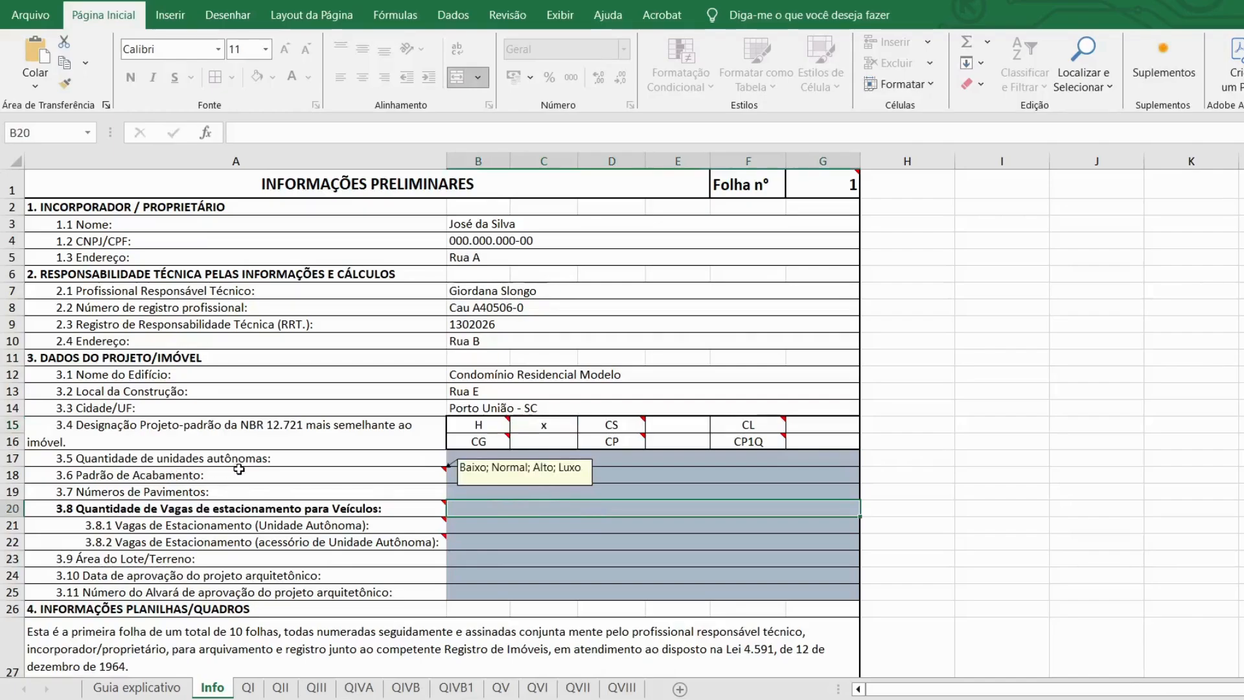
double_click(650, 462)
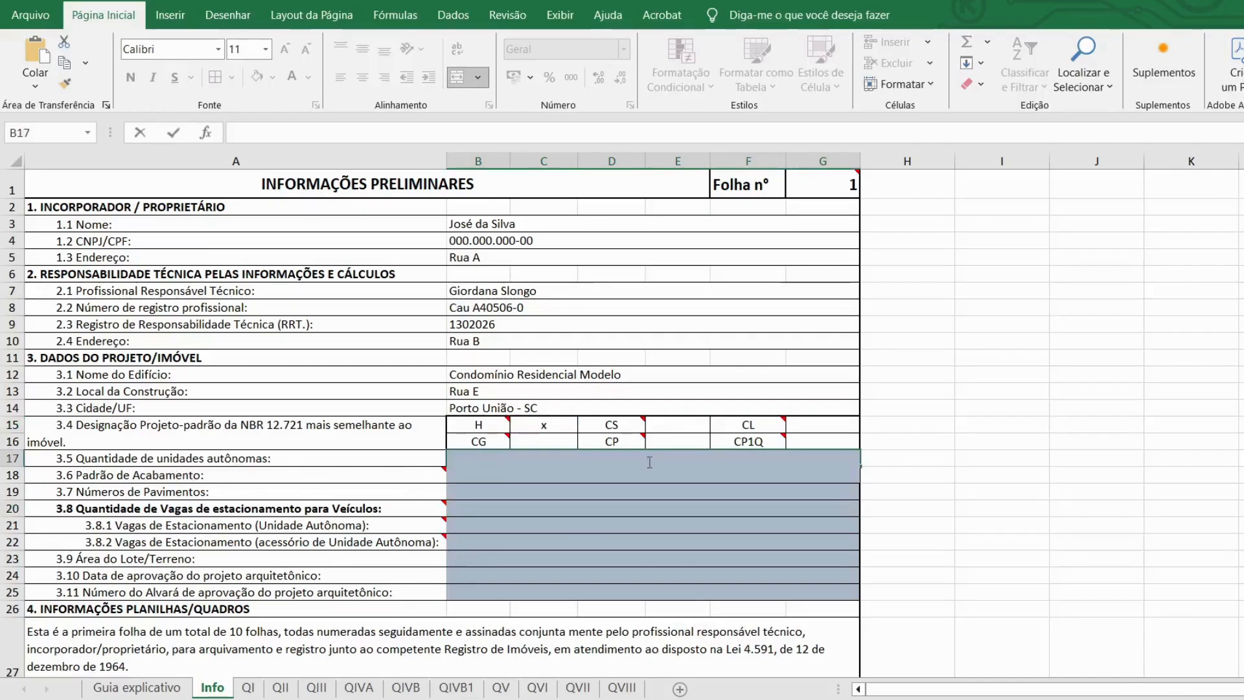
text(2)
key(Return)
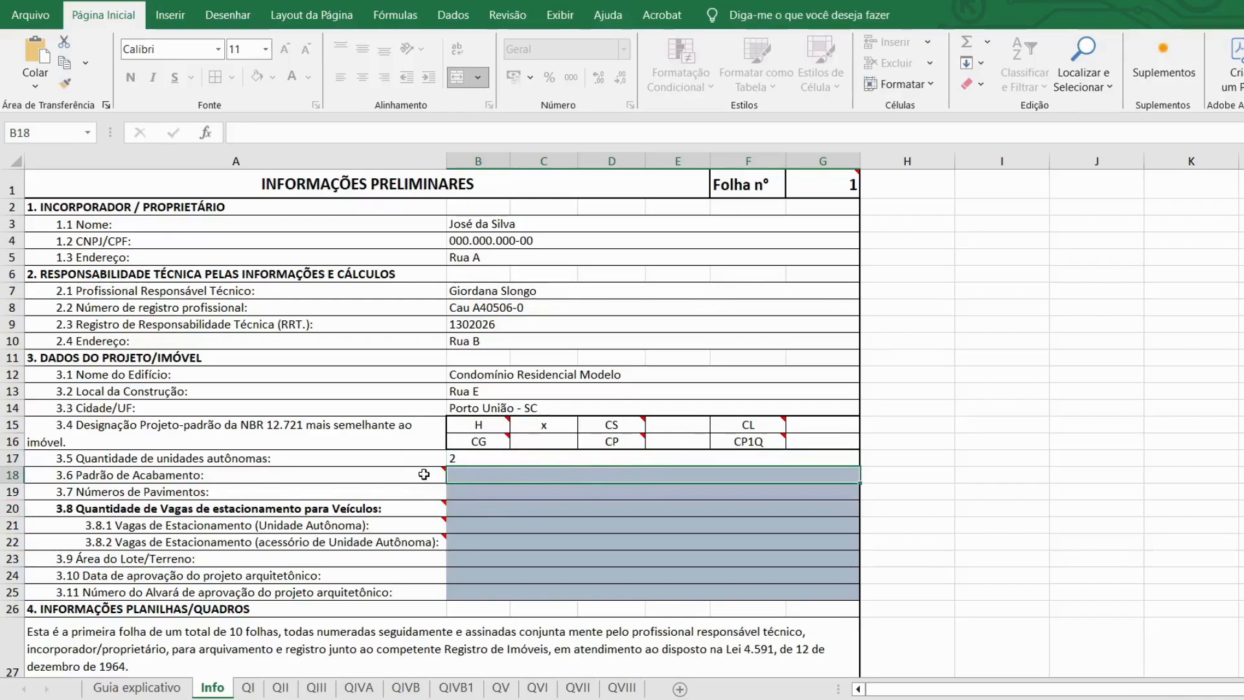
Step: Set the finish standard to 'Padrão alto' and the number of floors to 2
mouse_move(424, 475)
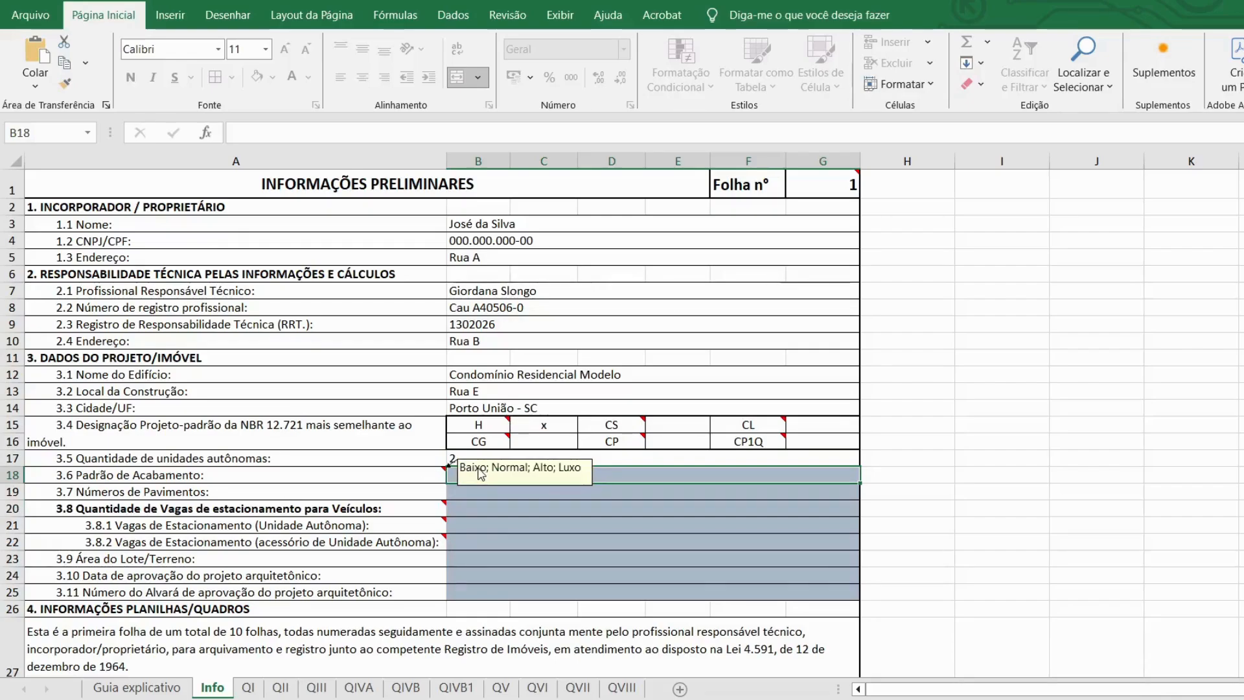
click(508, 522)
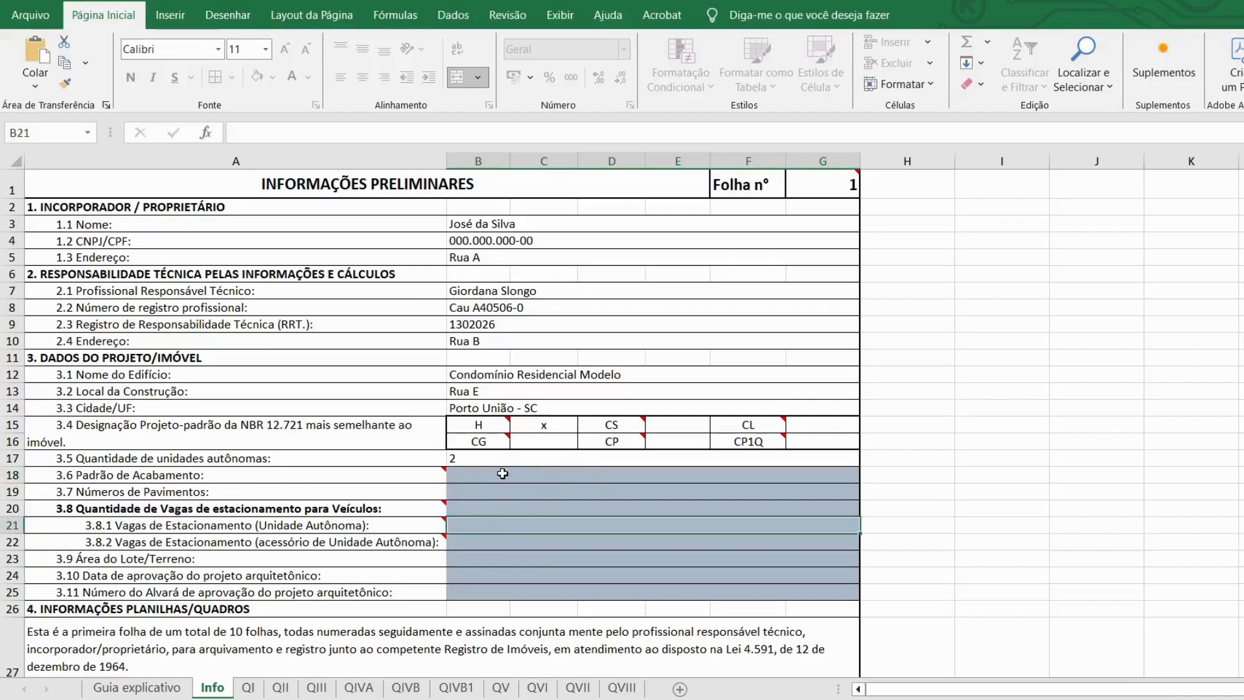
click(502, 473)
text(Pad)
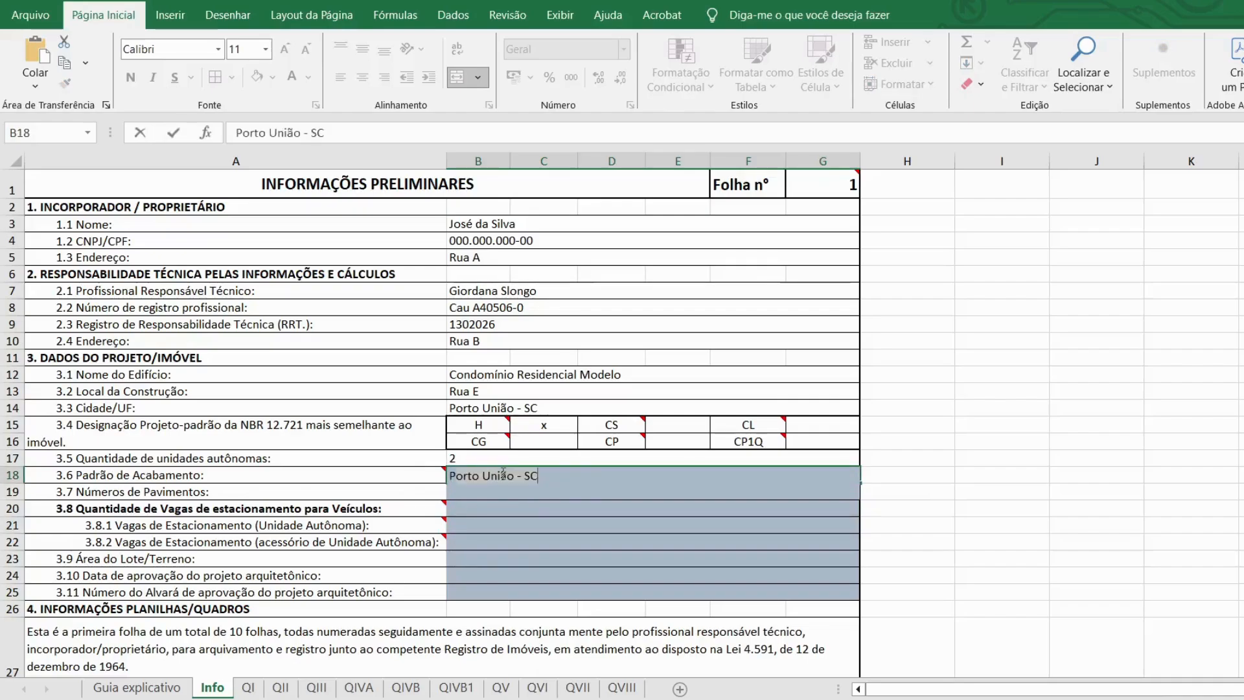
text(rão )
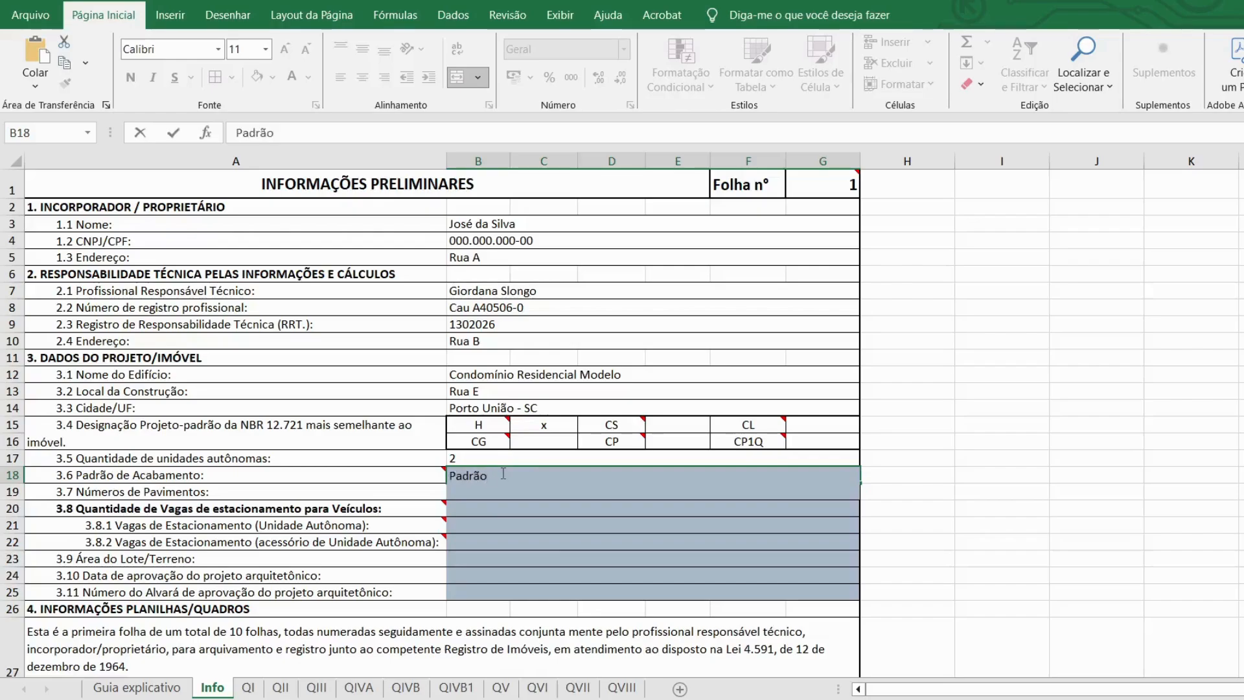
text(alto)
key(Return)
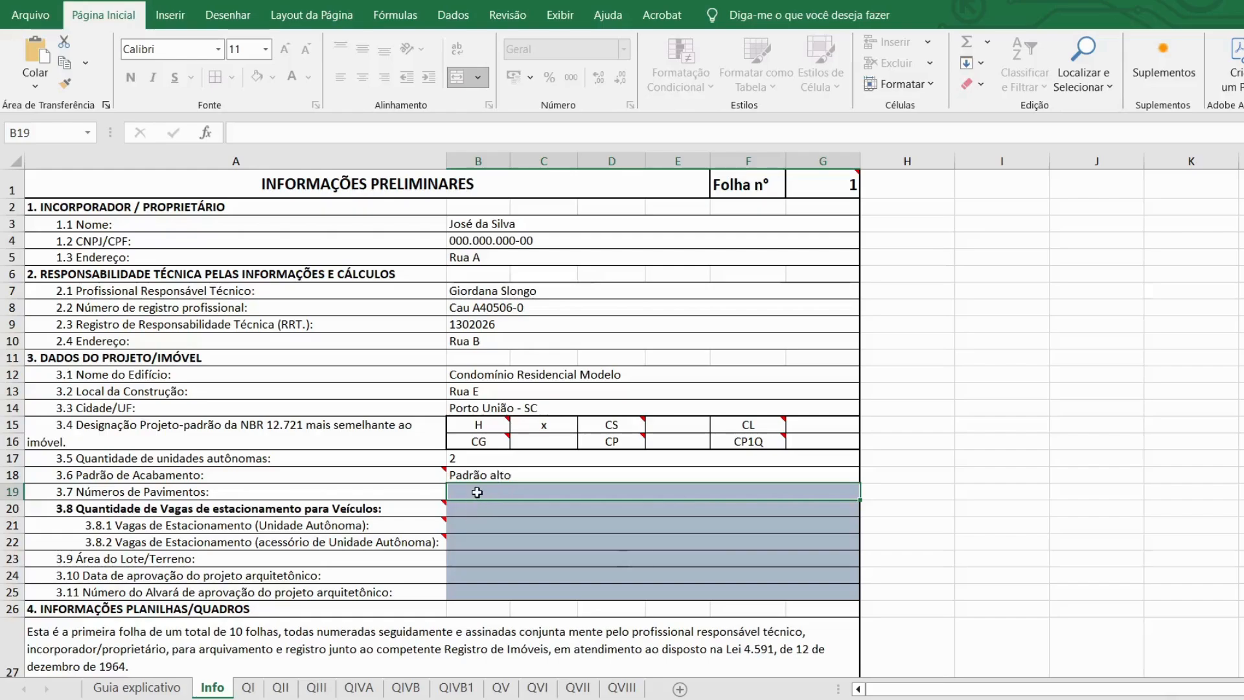
double_click(477, 492)
text(2)
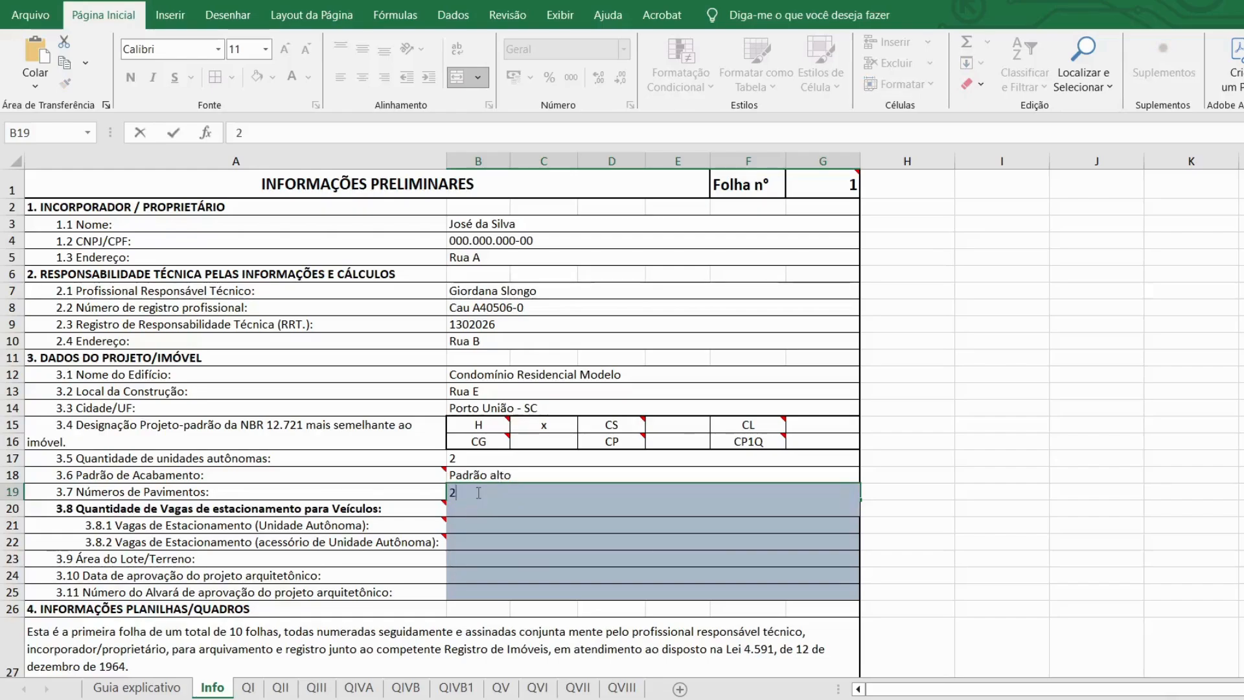
key(Return)
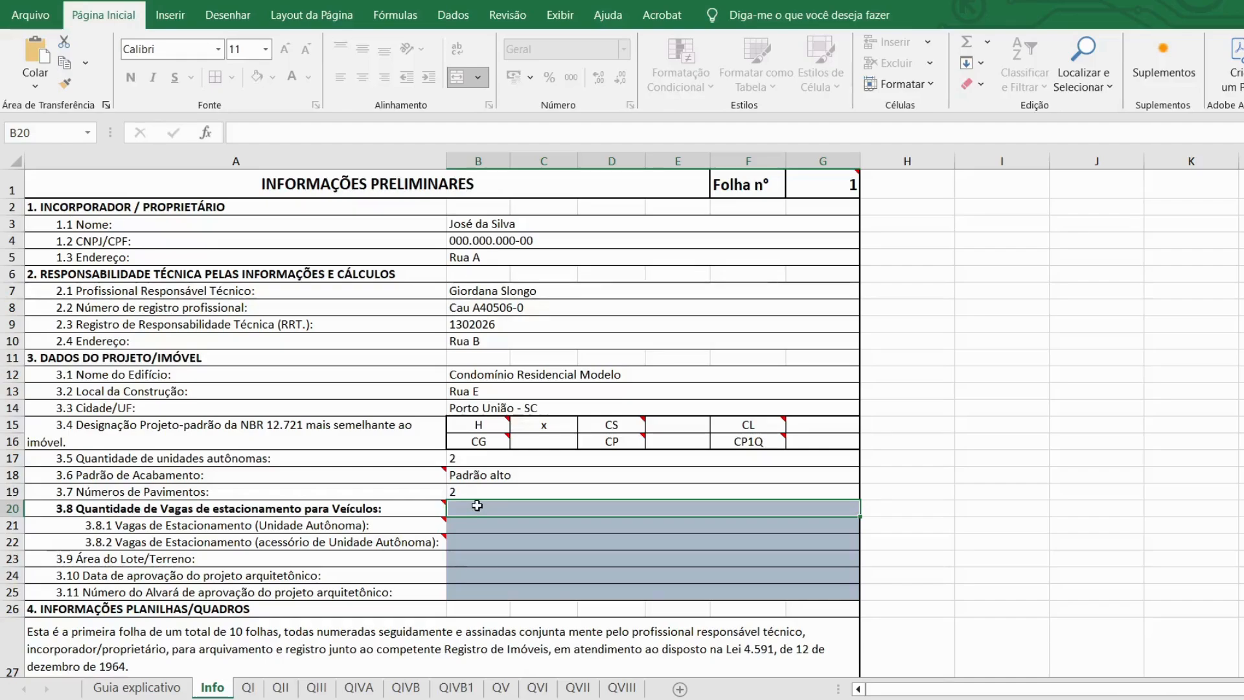
Step: Record 4 parking spaces in total: 0 as autonomous units and 4 as unit accessories
key(F2)
text(4)
key(Return)
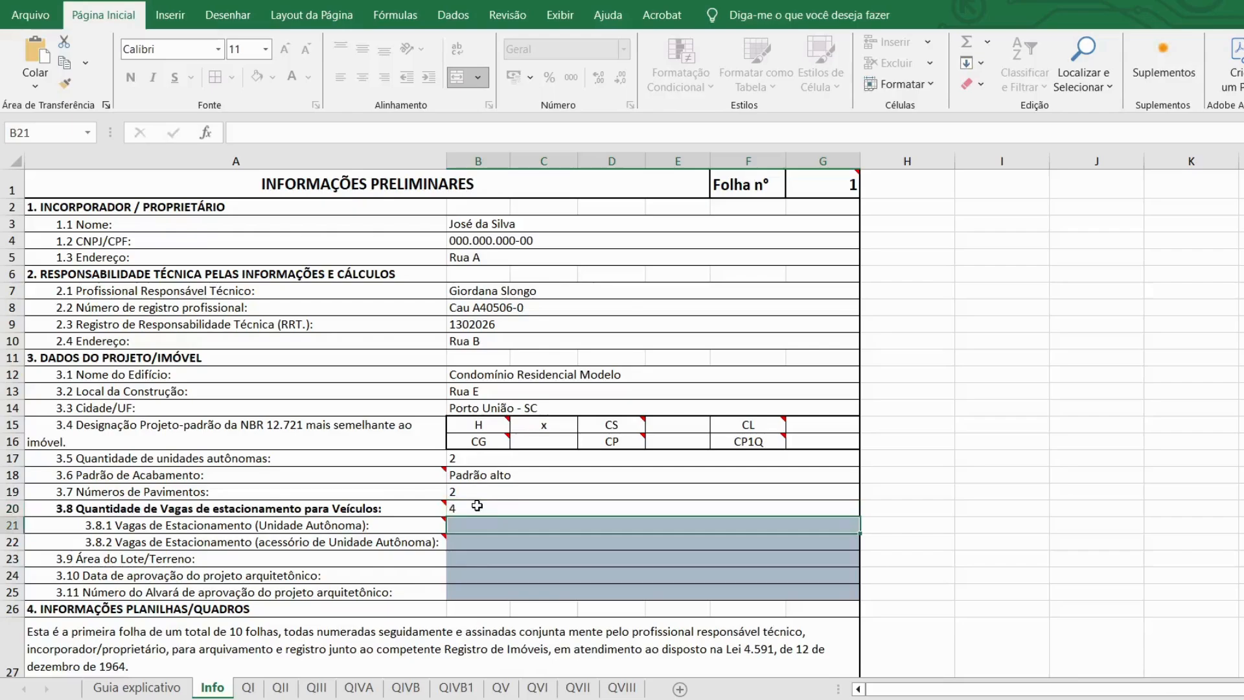
mouse_move(153, 526)
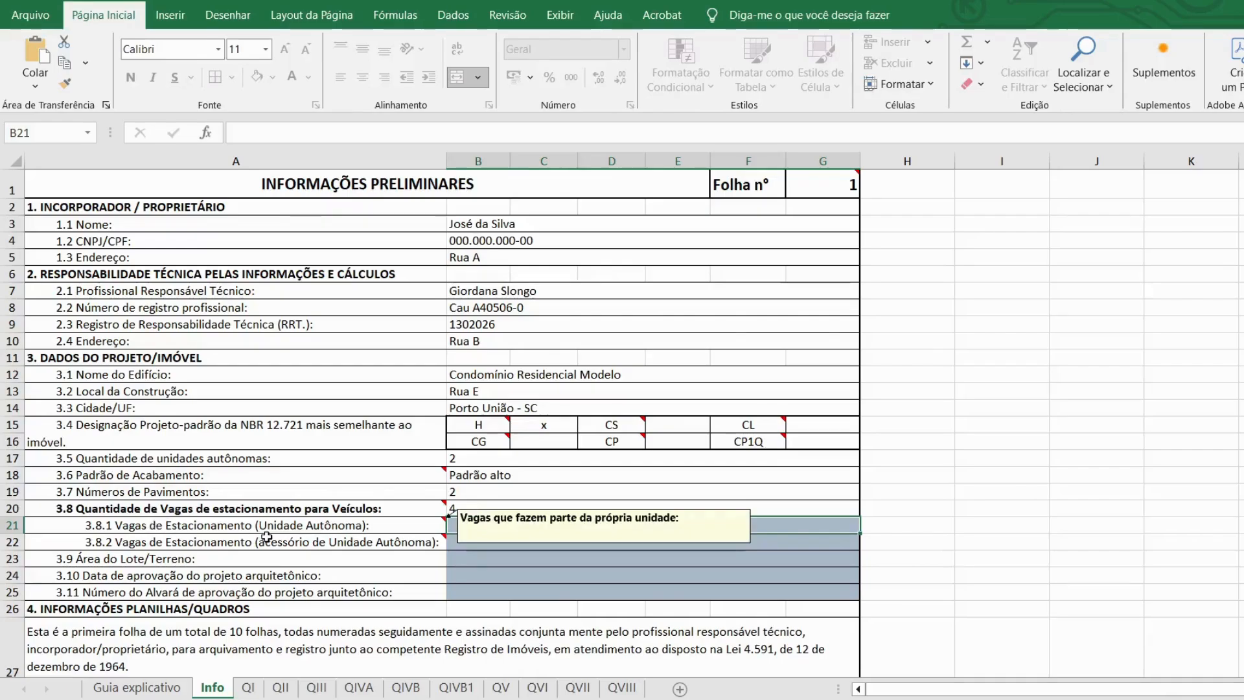
mouse_move(341, 534)
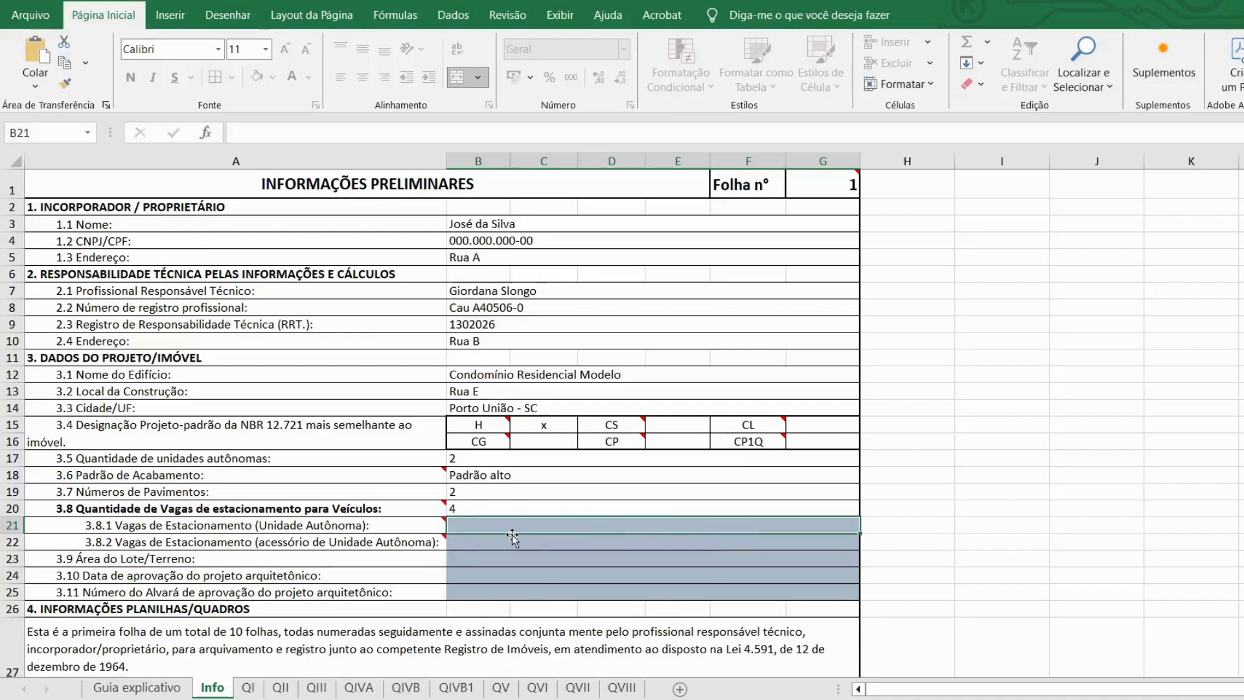
double_click(513, 526)
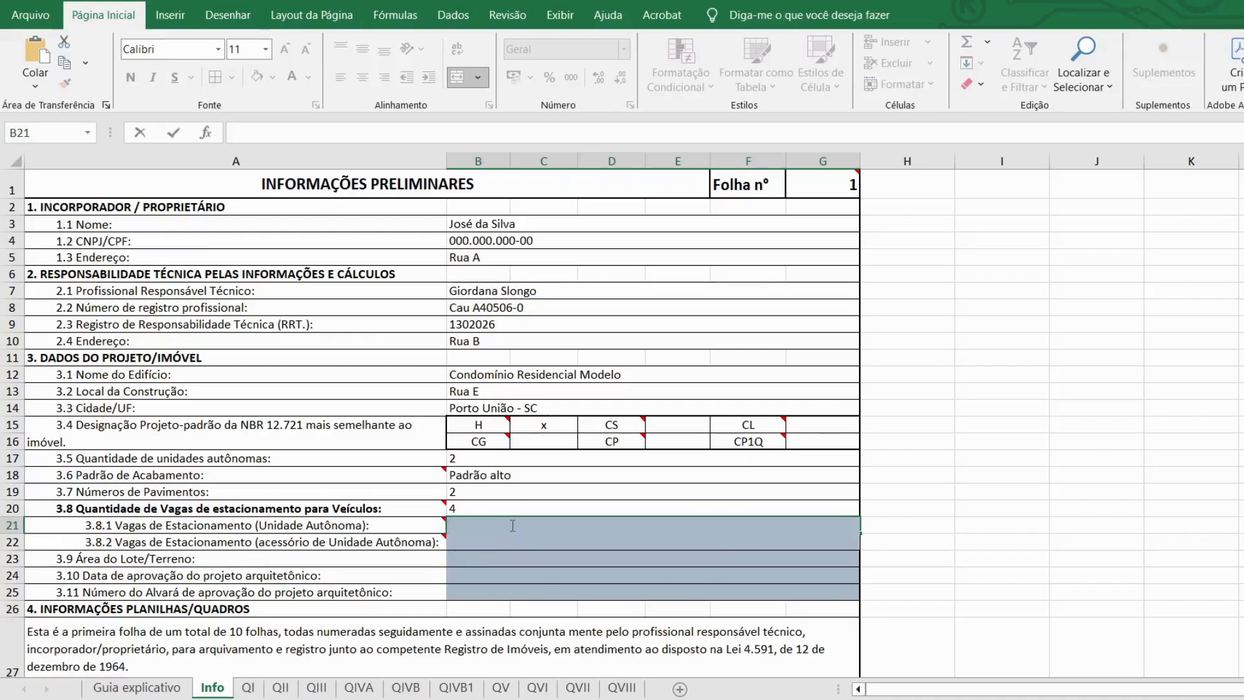
text(0)
key(Return)
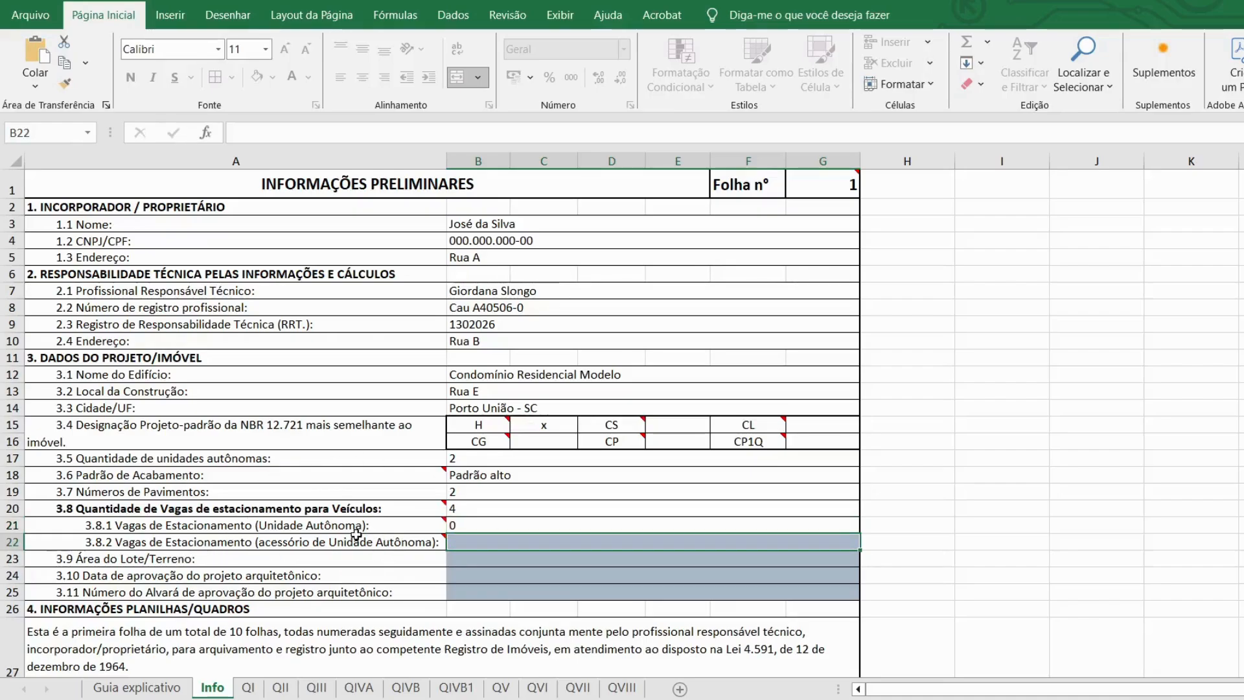
mouse_move(438, 543)
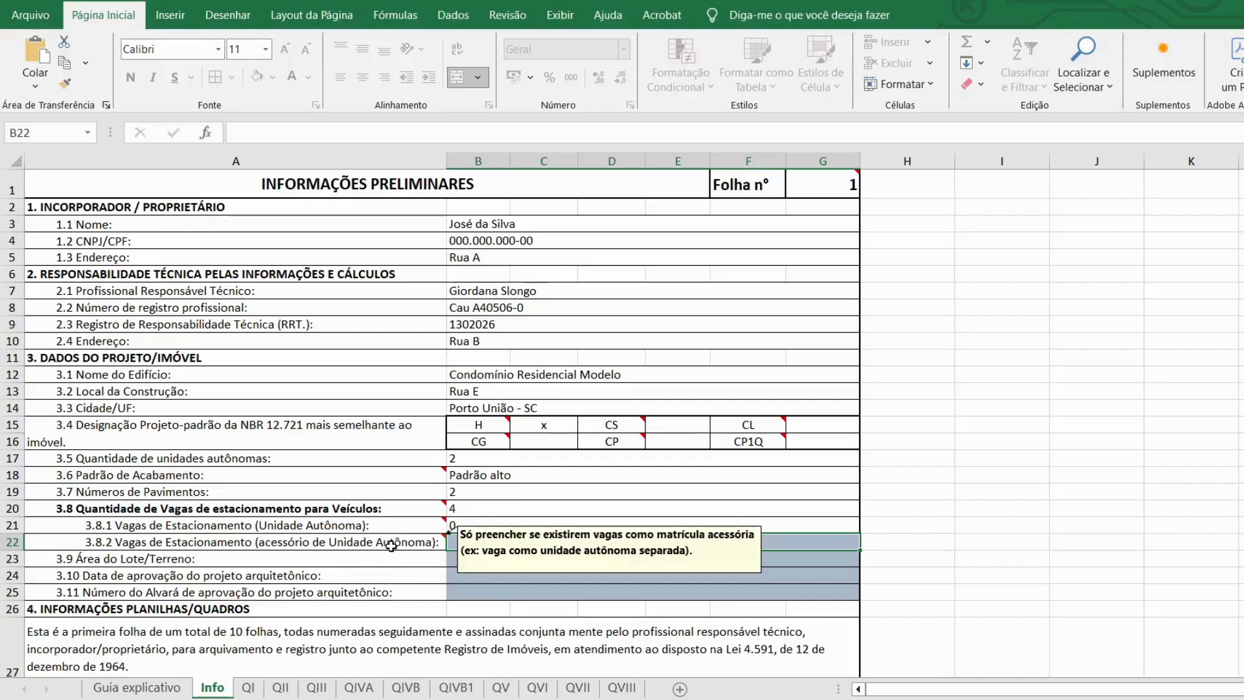
double_click(453, 541)
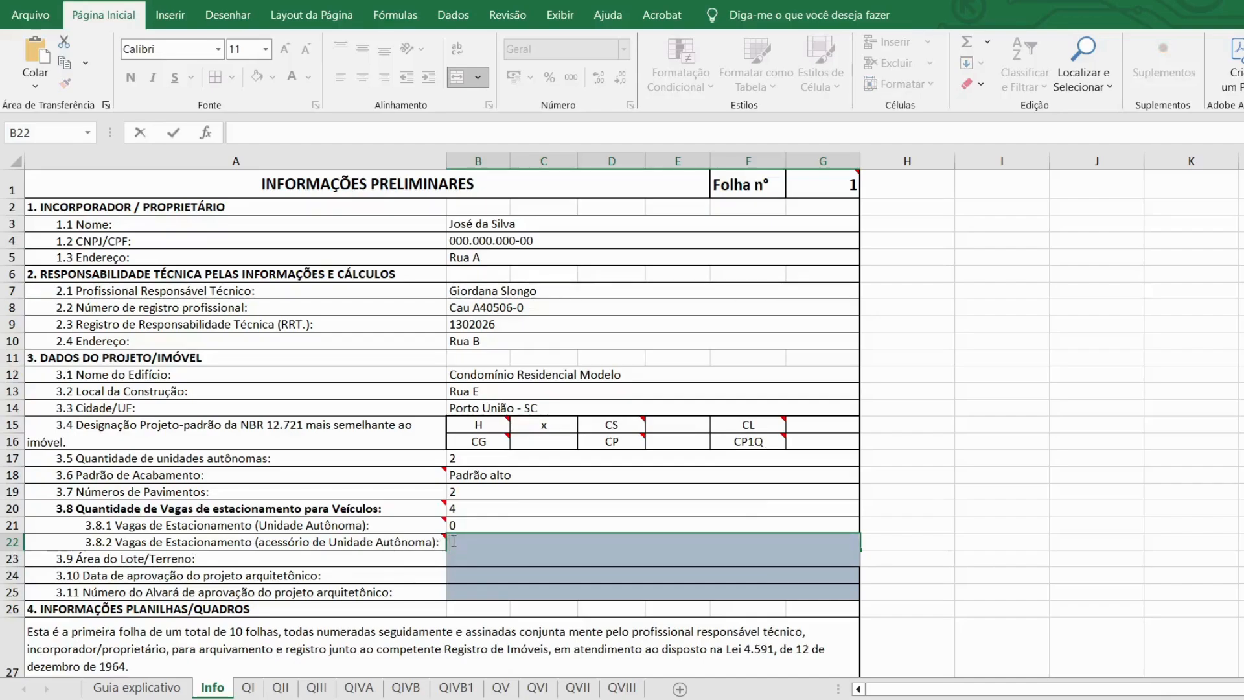
text(4)
key(Return)
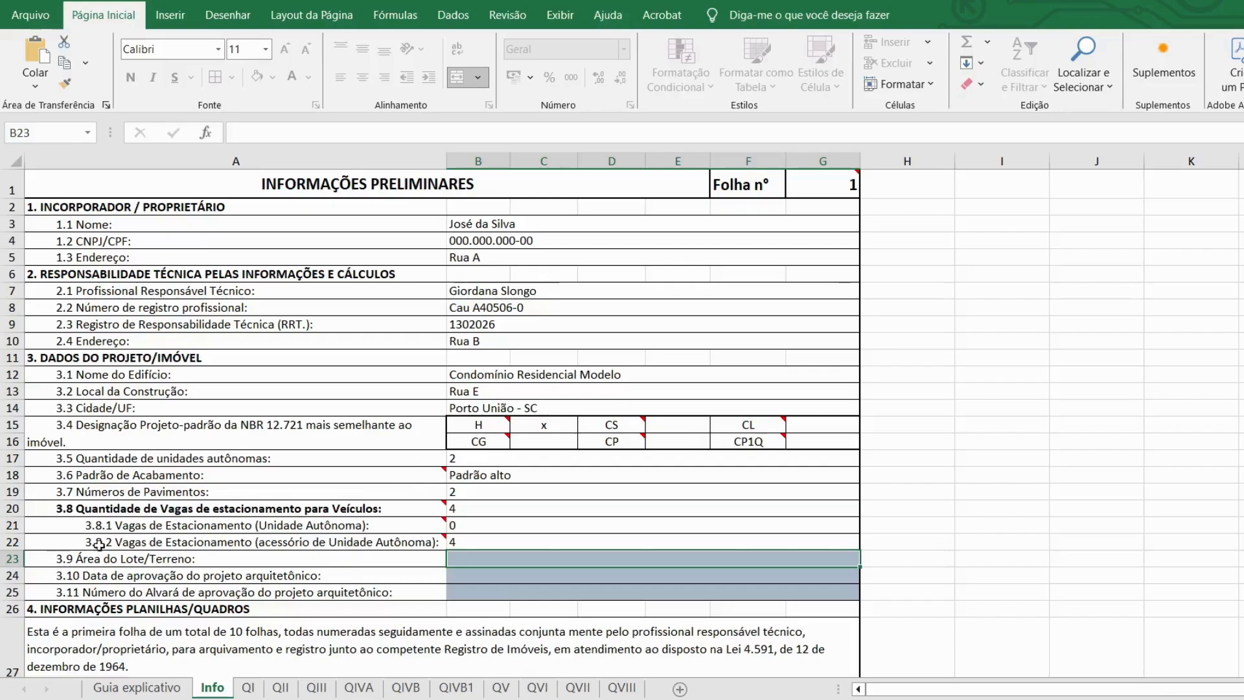
Step: Enter lot area 432,35, approval date 20/03/2026 and alvará 201/2026, then go to sheet QI
double_click(485, 558)
text(432,35)
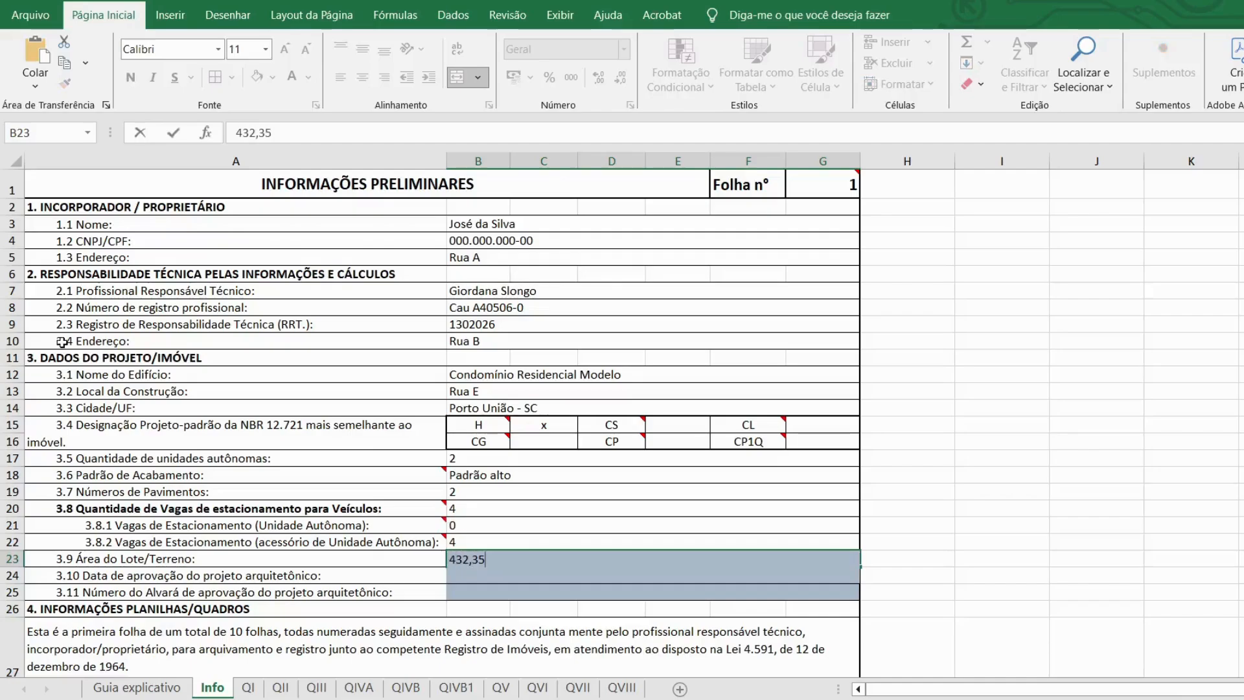
key(Return)
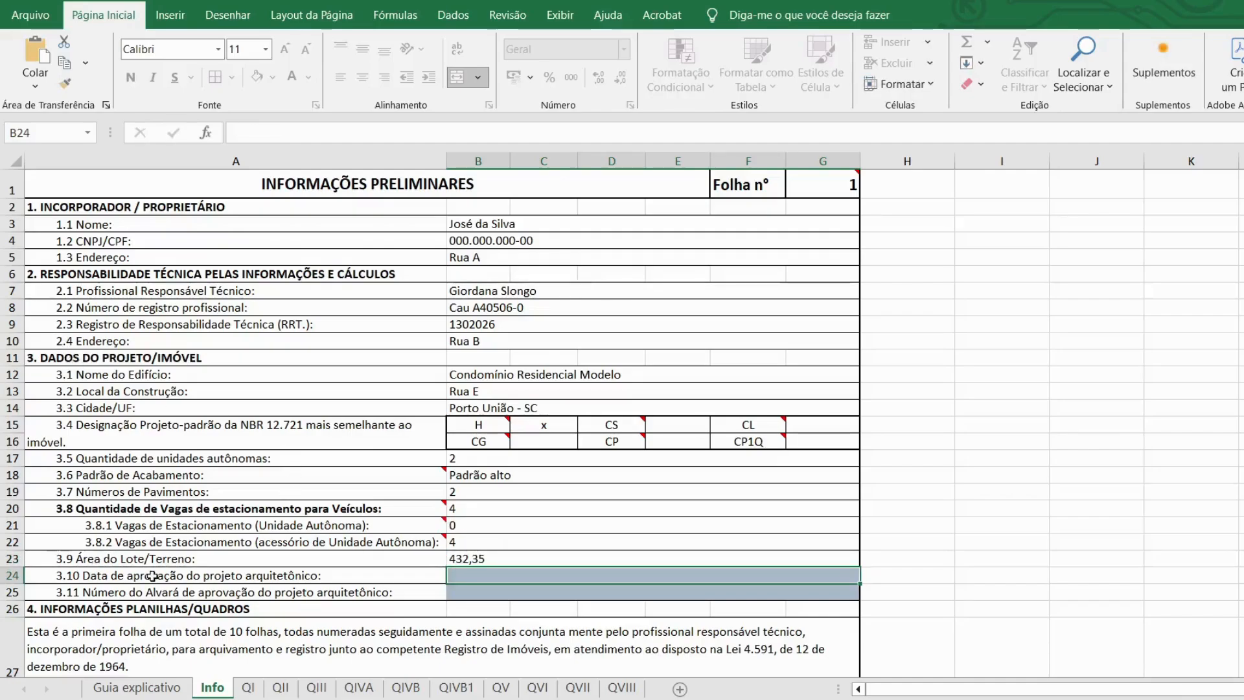
key(F2)
text(20/)
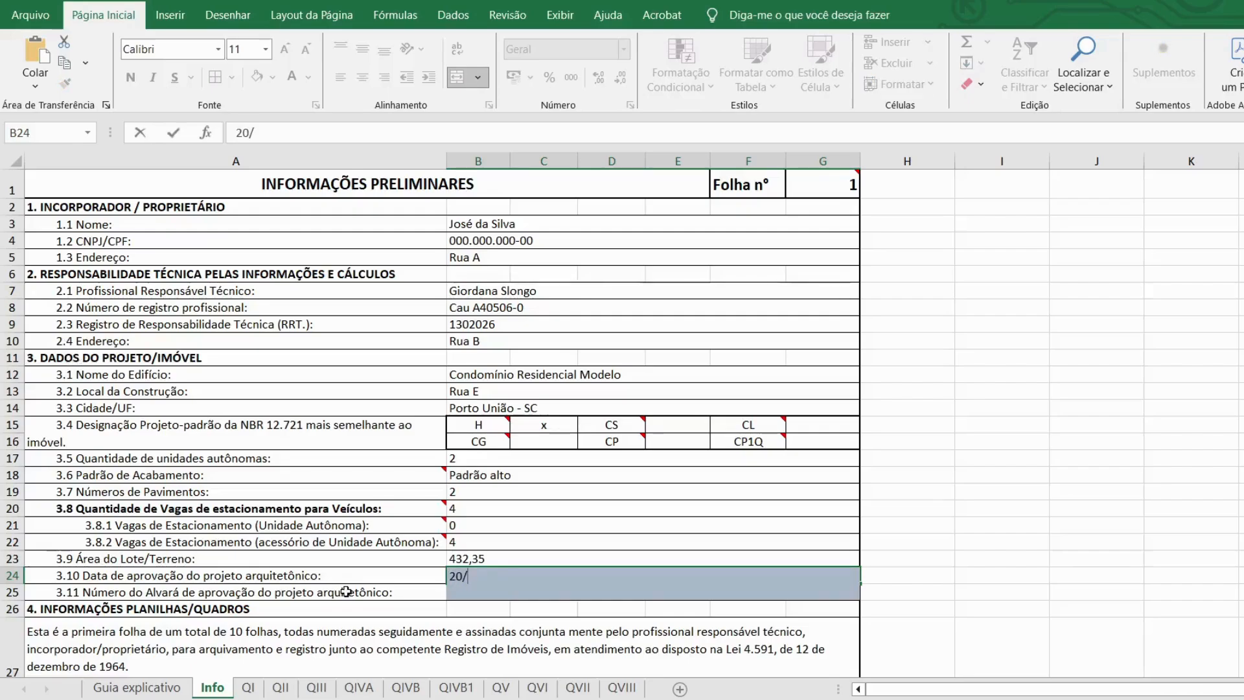
text(03/2026)
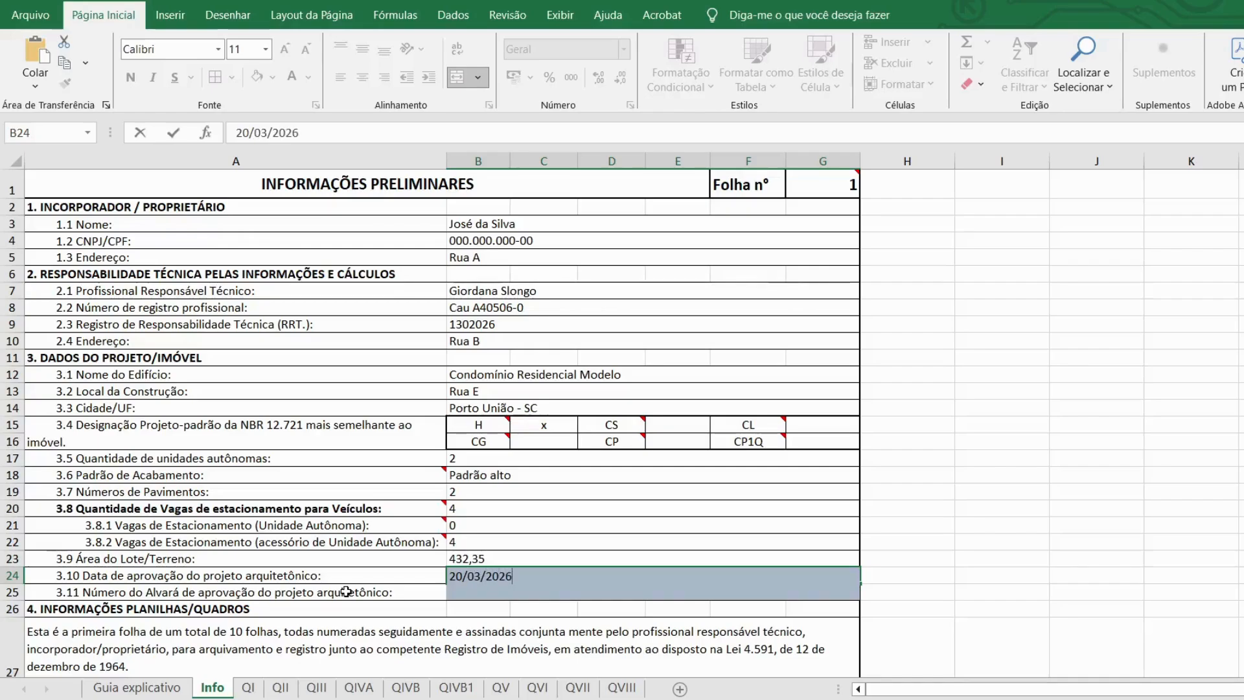
key(Return)
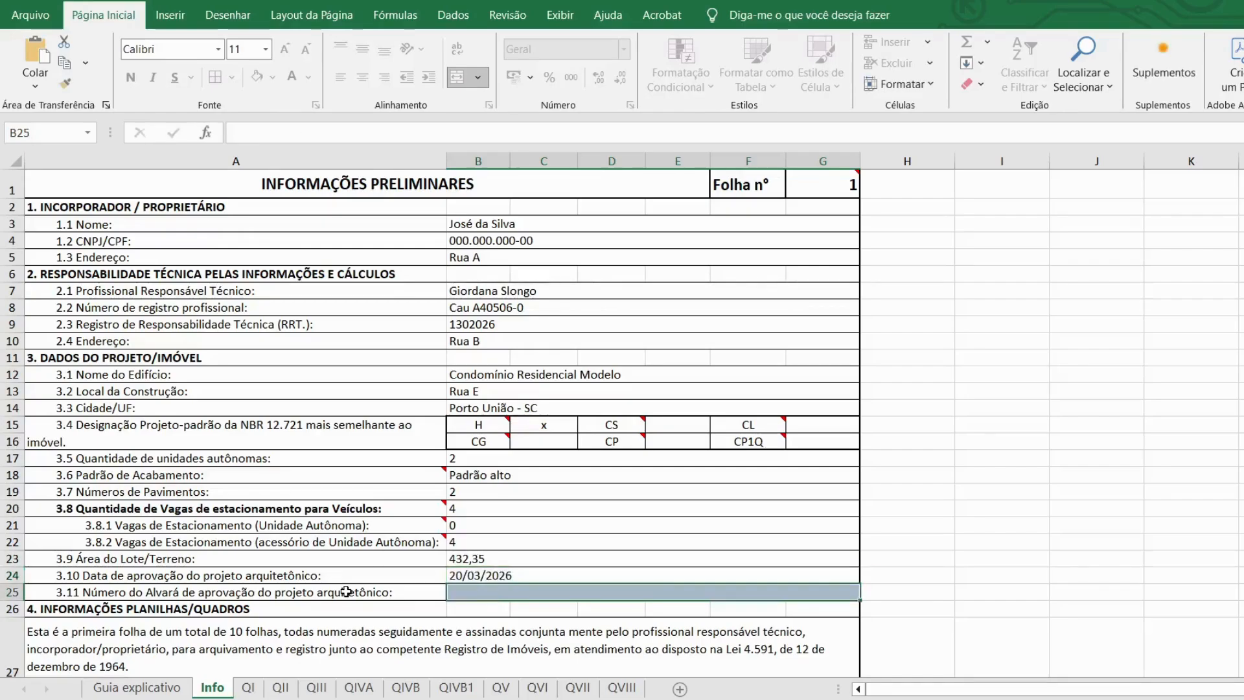
text(201/)
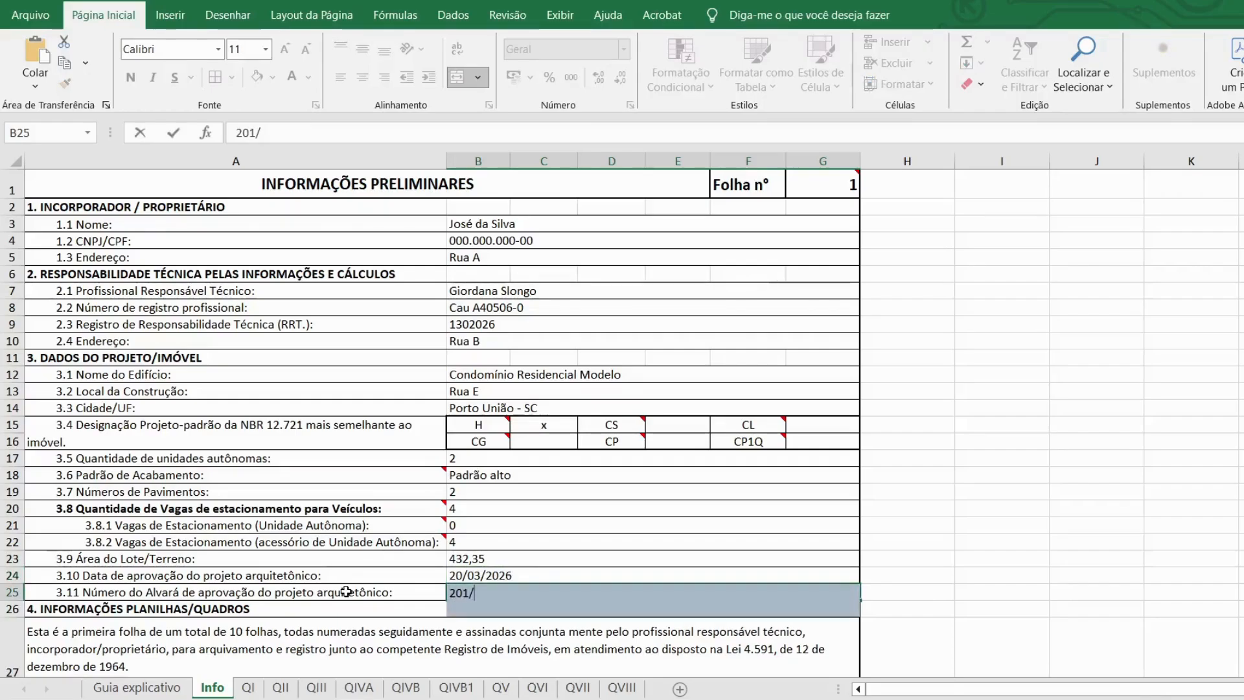
text(2026)
key(Return)
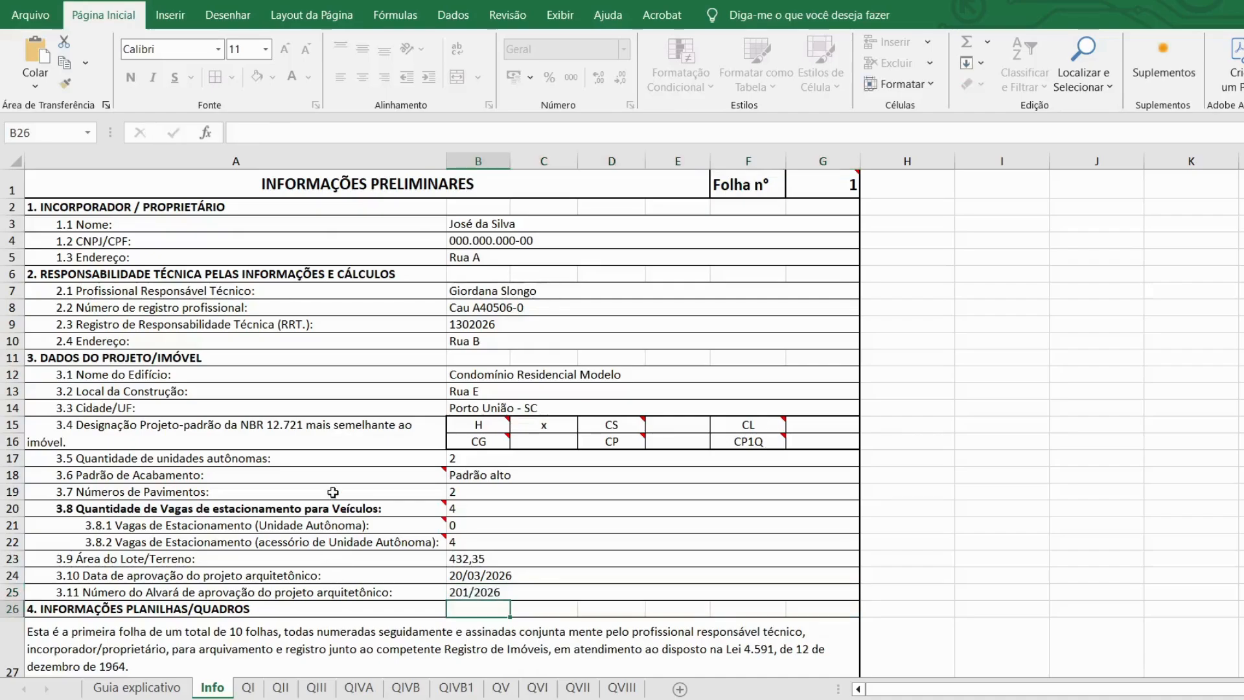
scroll(331, 492, down, 2)
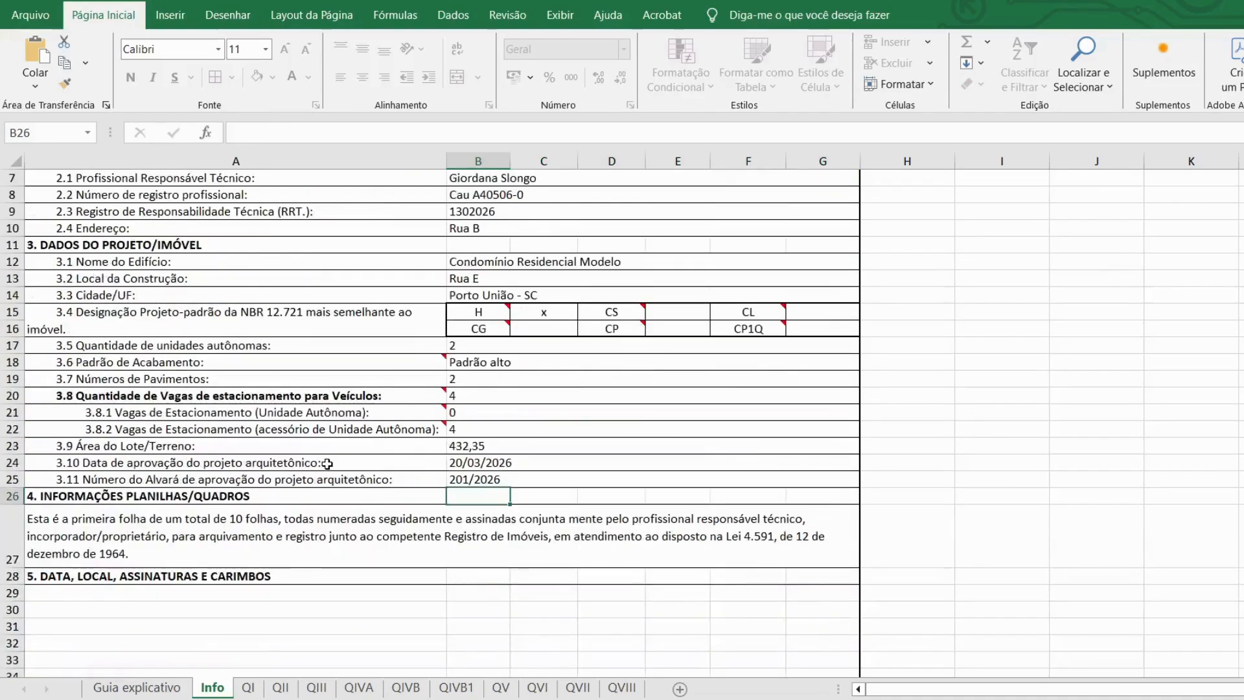
scroll(348, 438, up, 2)
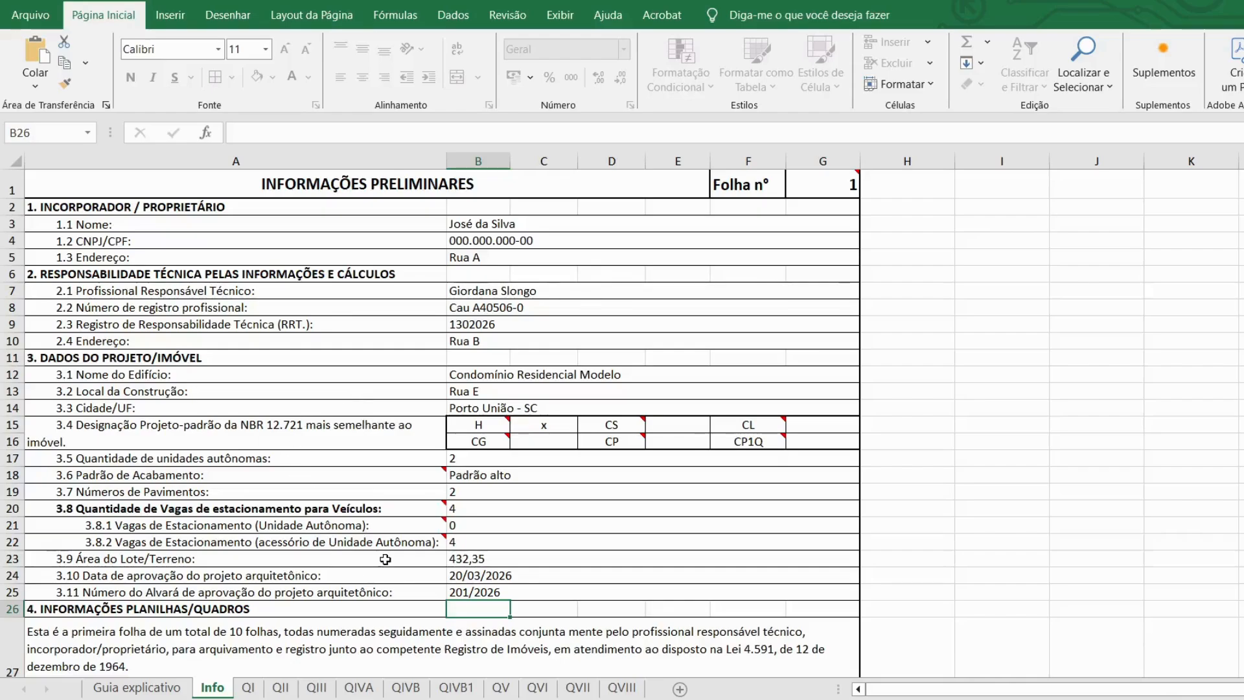
key(ctrl+Page_Down)
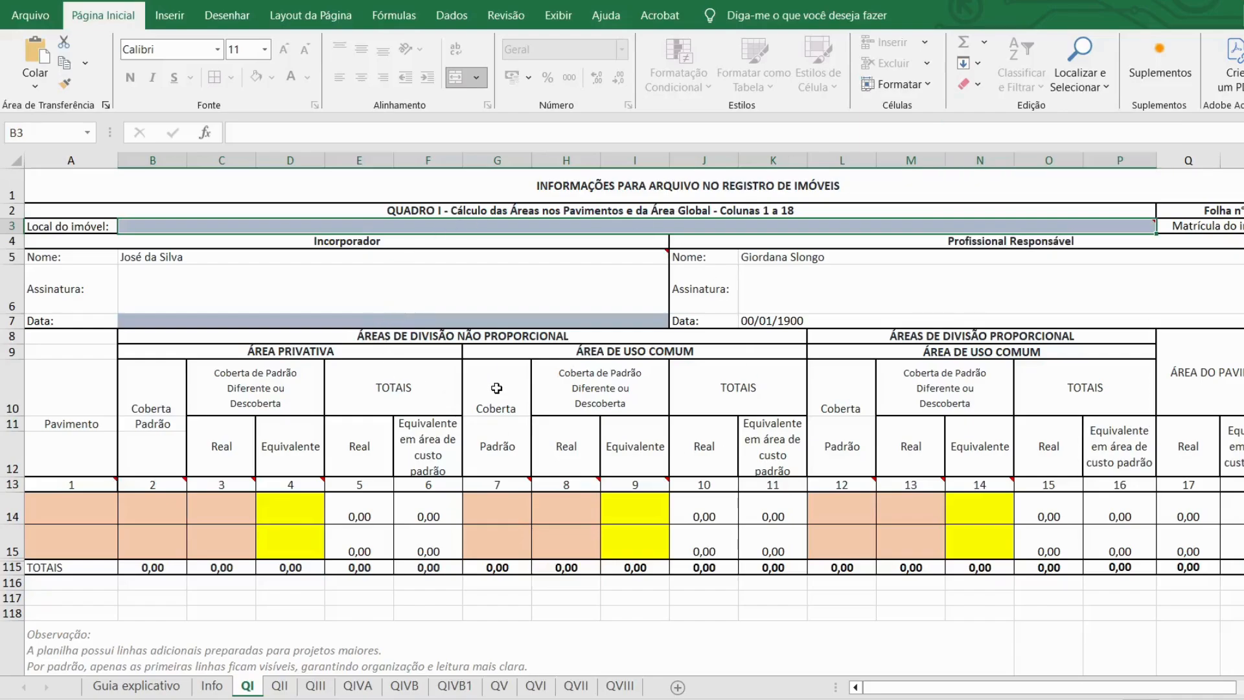
Step: On QI, paste the property address, set the Data field to 24/03/2026 and enter the registration number
double_click(144, 228)
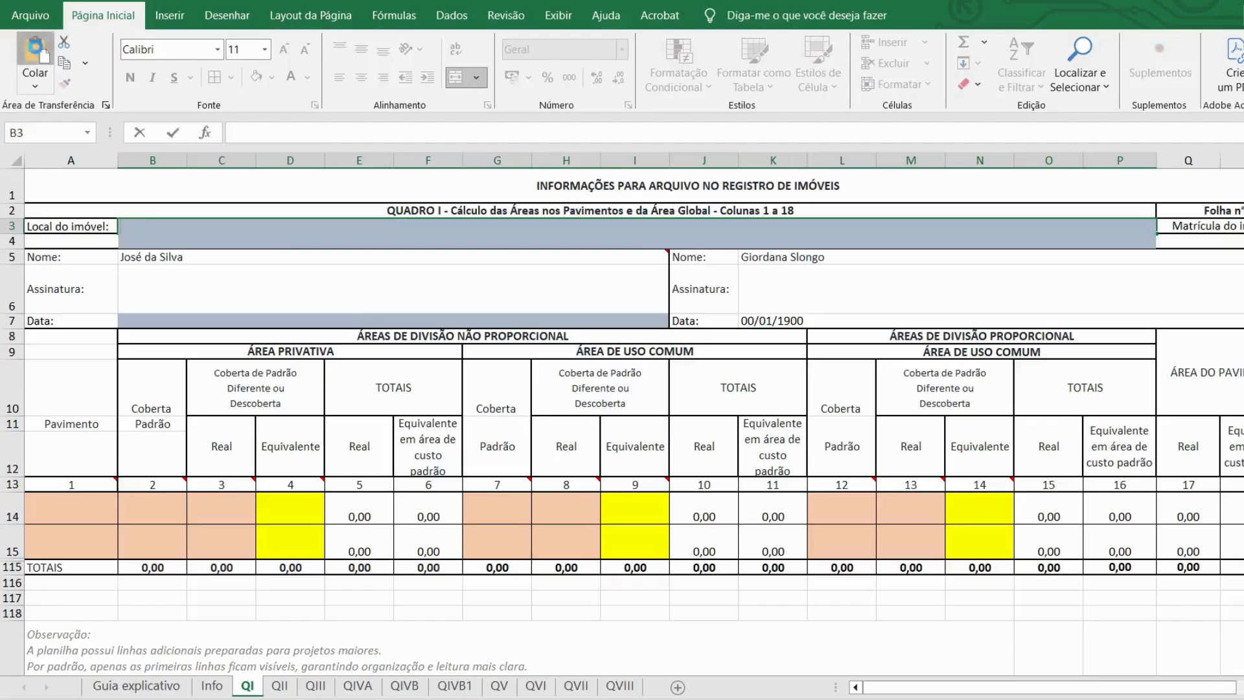
click(35, 57)
click(416, 354)
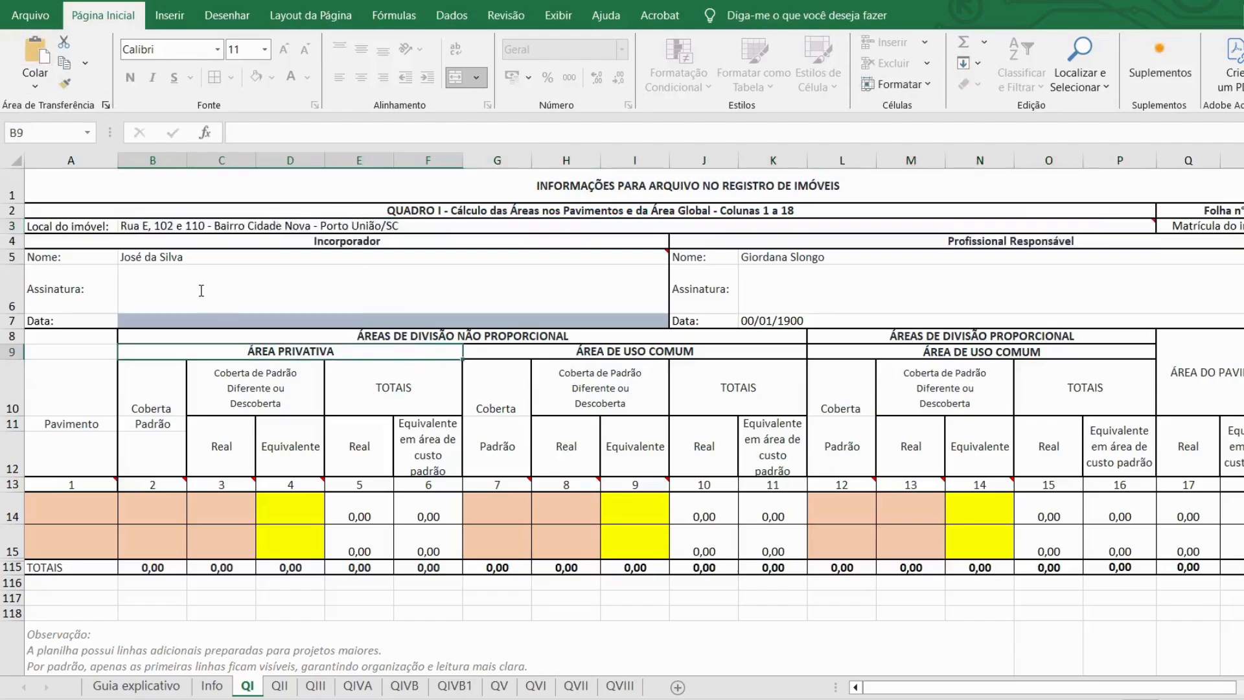
click(139, 321)
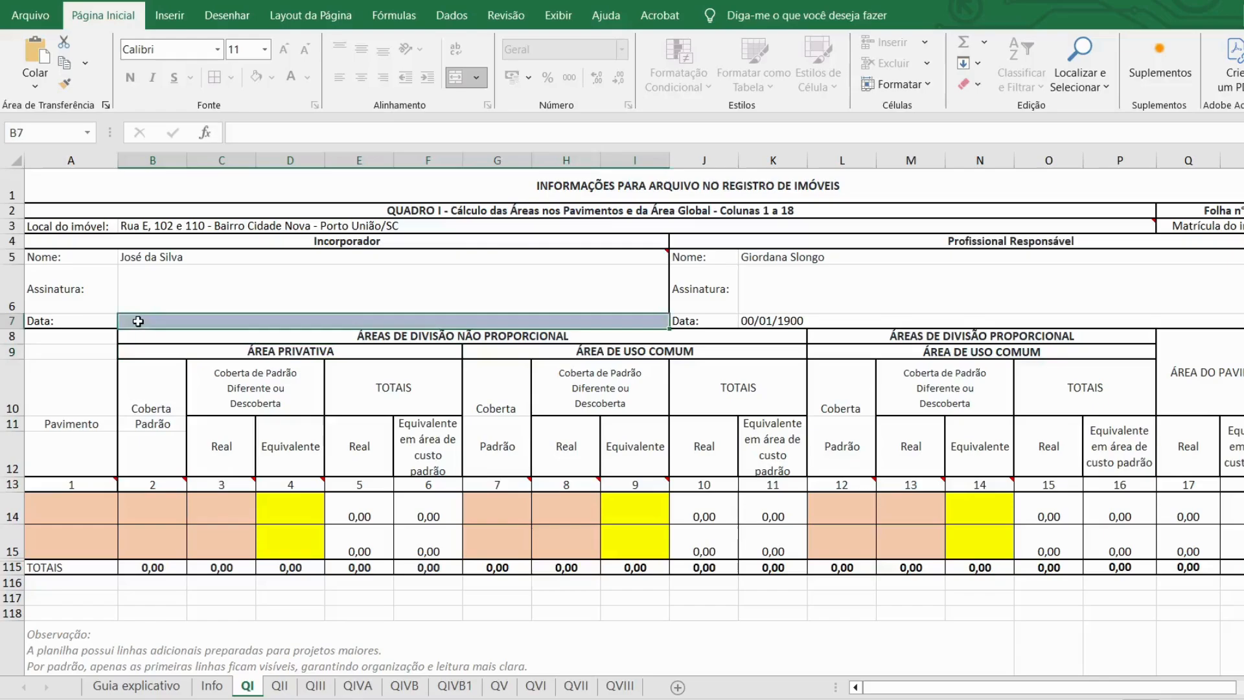
text(24)
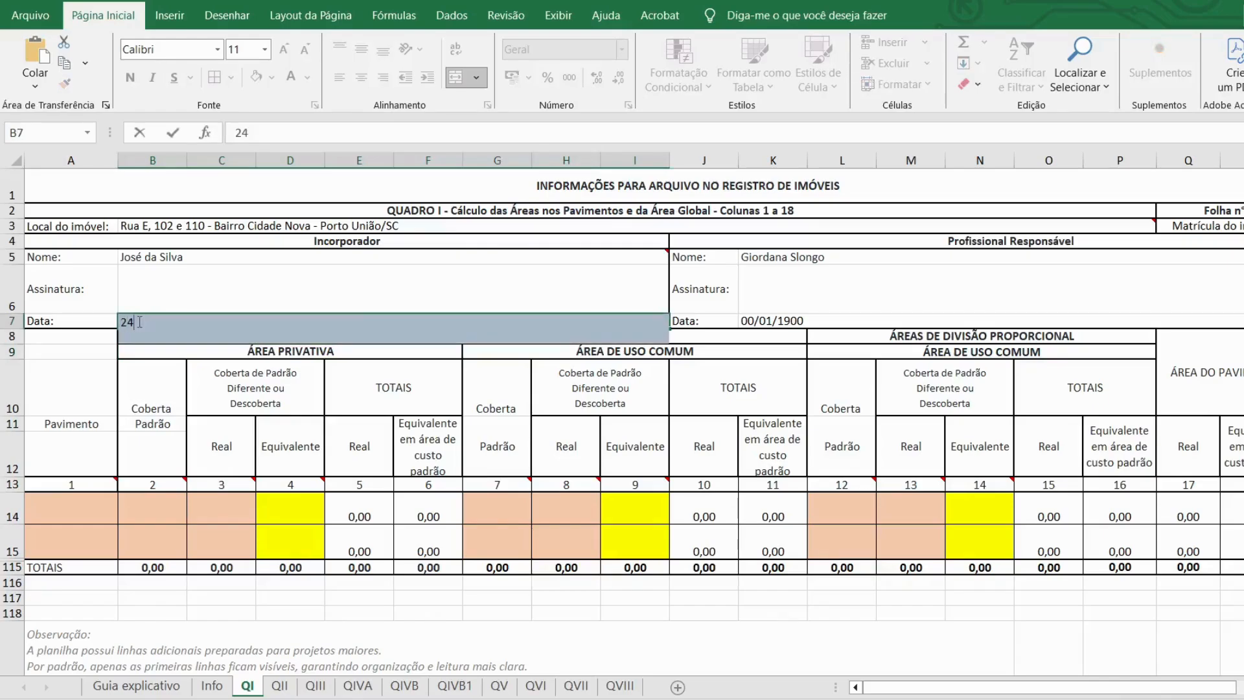
text(/03/2026)
key(Return)
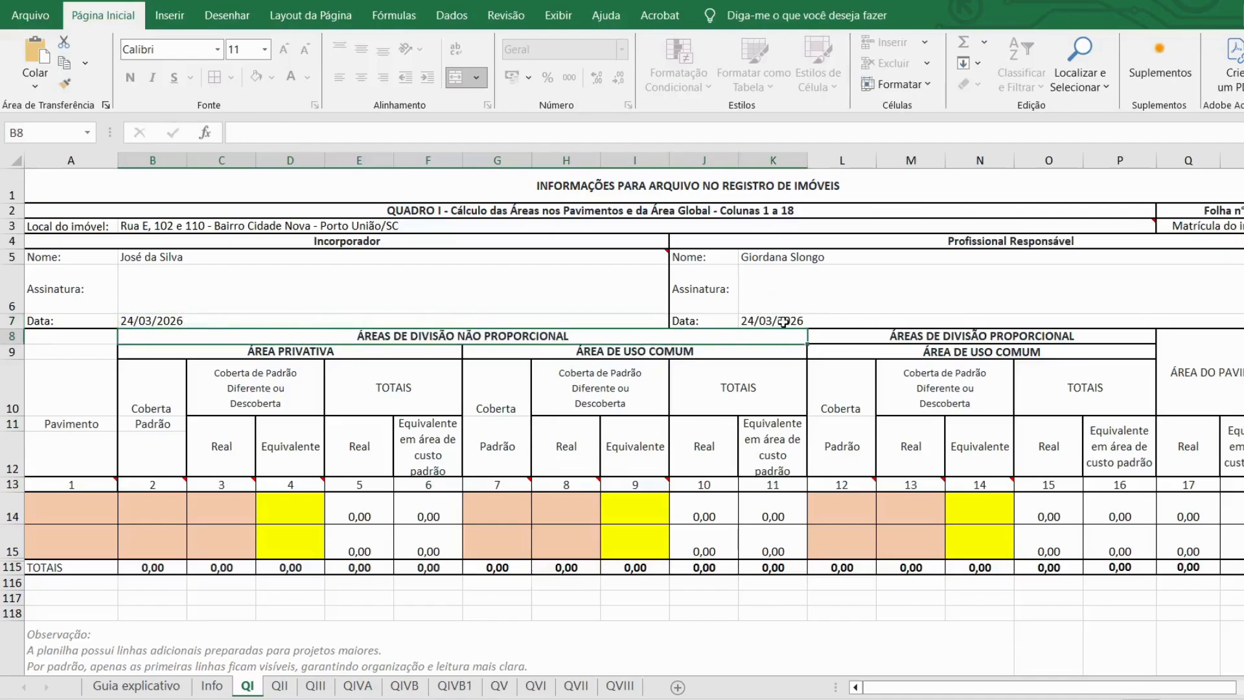
click(1243, 226)
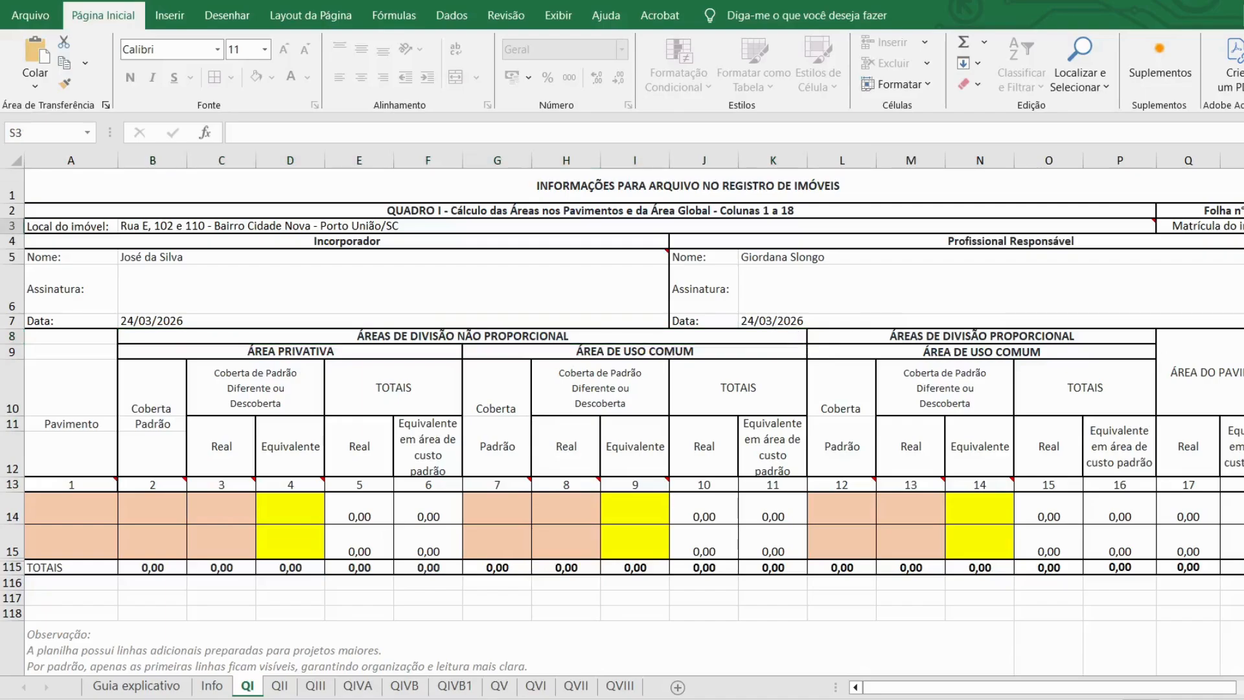
double_click(1243, 226)
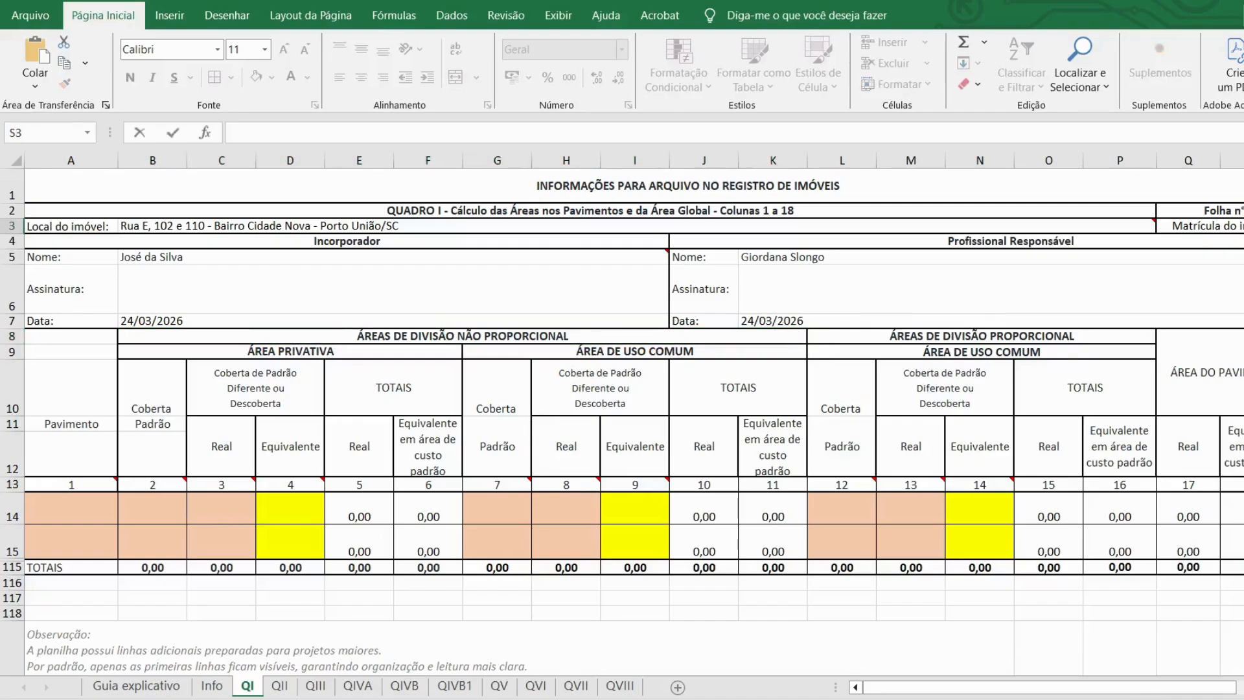
key(Return)
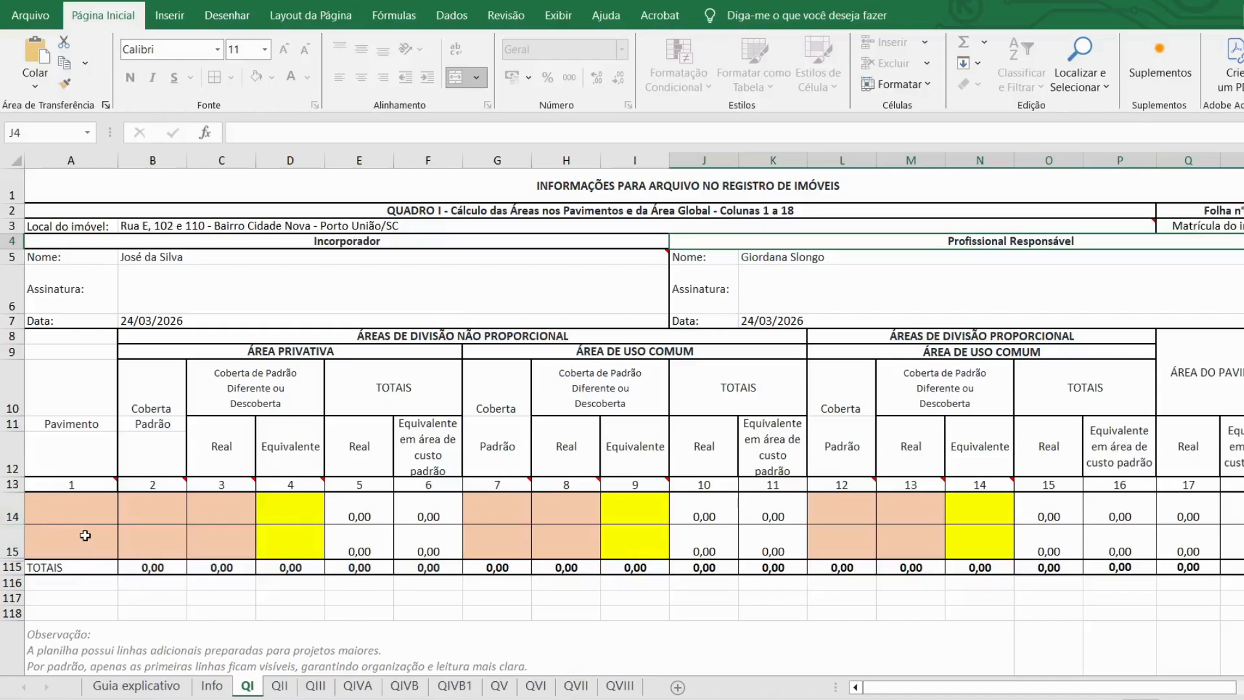
Step: Name floor rows A14 'Térreo' and A15 'Pavimento Superior'
double_click(72, 509)
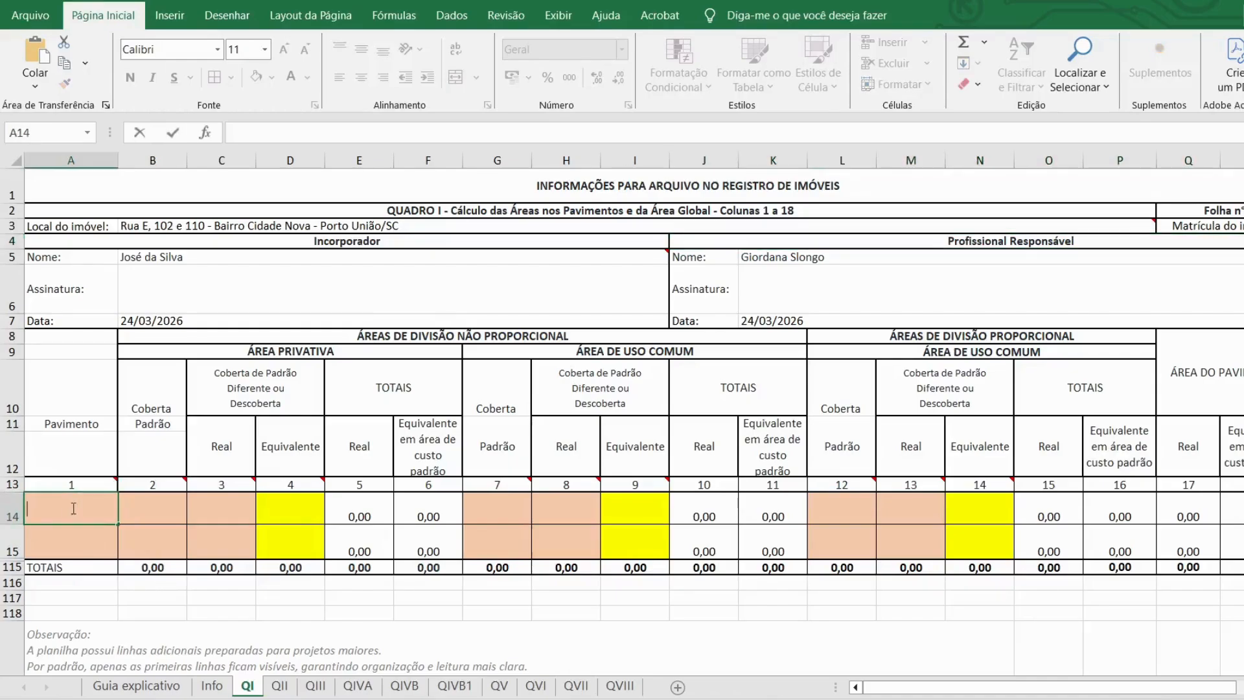
text(T´w)
key(BackSpace)
text(érreo)
key(Return)
text(P)
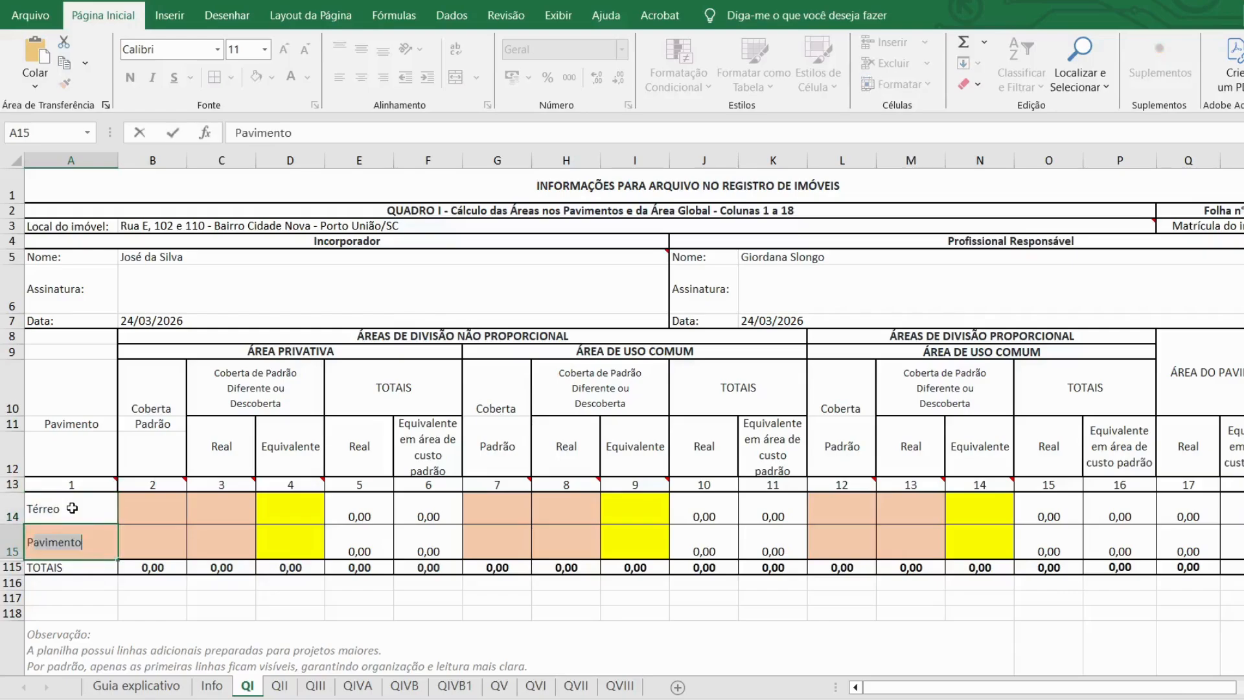
text(avimento Superior)
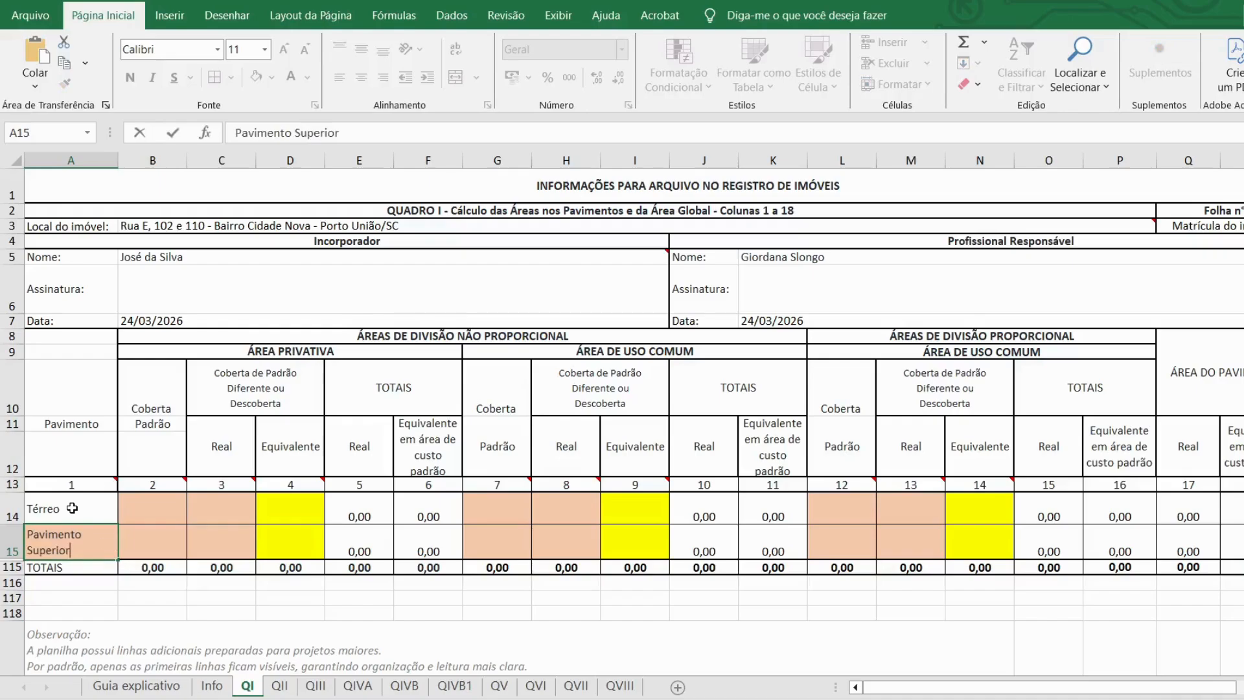
key(Return)
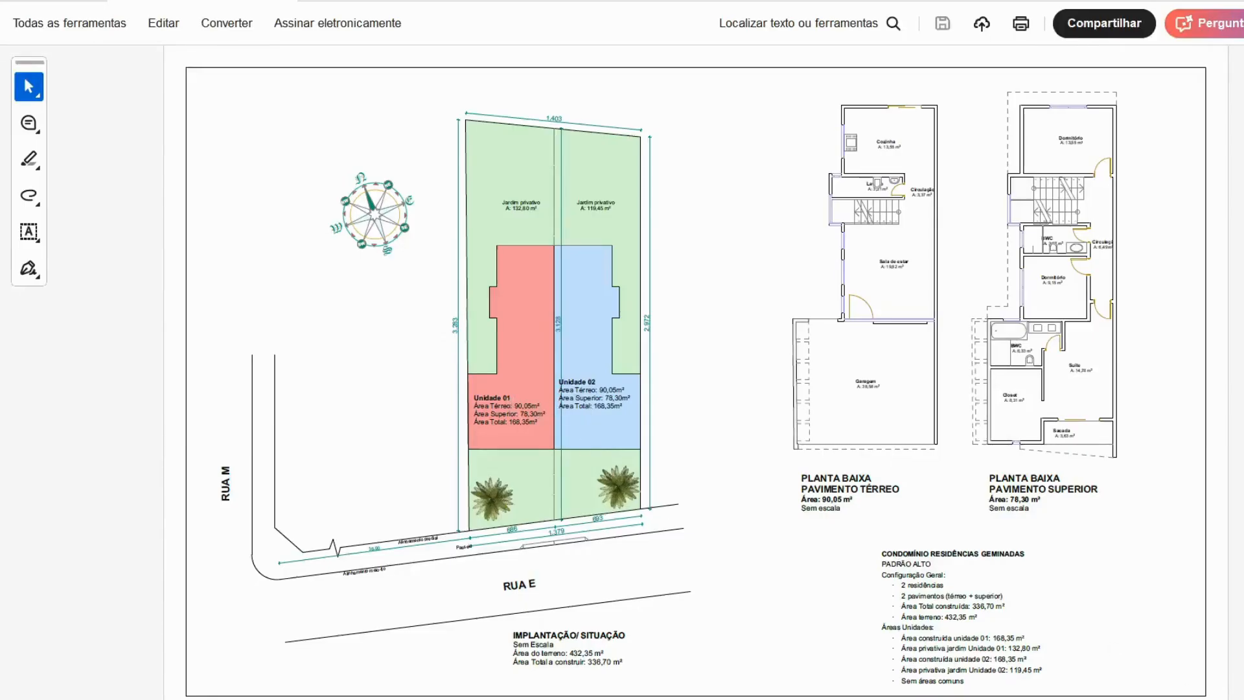
Step: Zoom the Acrobat site plan in on Unidade 01 and 02 to read their 90,05 / 78,30 / 168,35 m² areas
scroll(689, 409, up, 3)
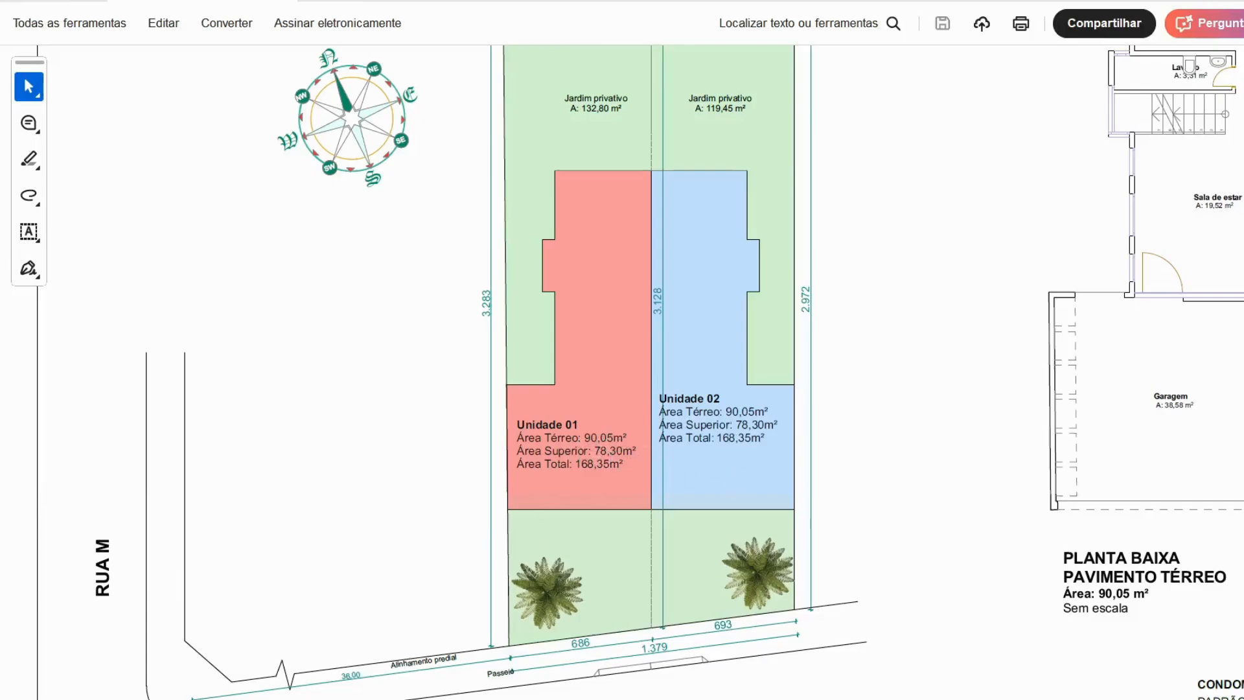
Step: Enter Quadro I coberta padrão areas of 180,10 for Térreo and 156,60 for Pavimento Superior
click(554, 699)
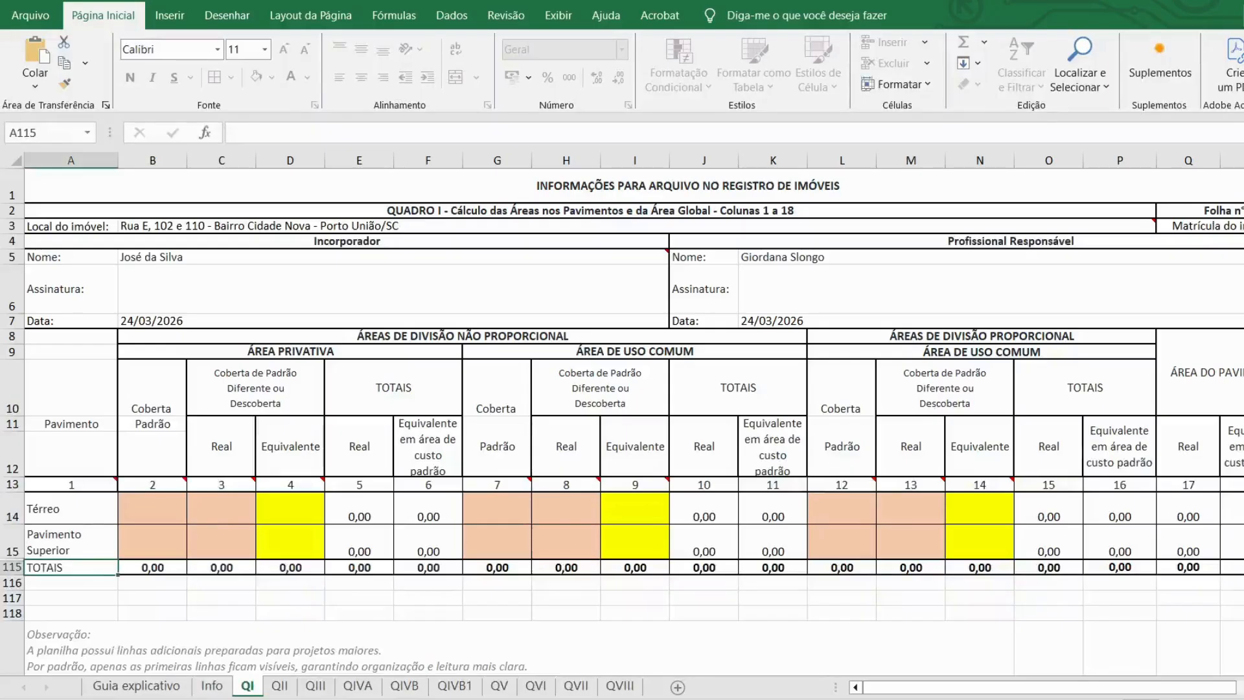
double_click(150, 509)
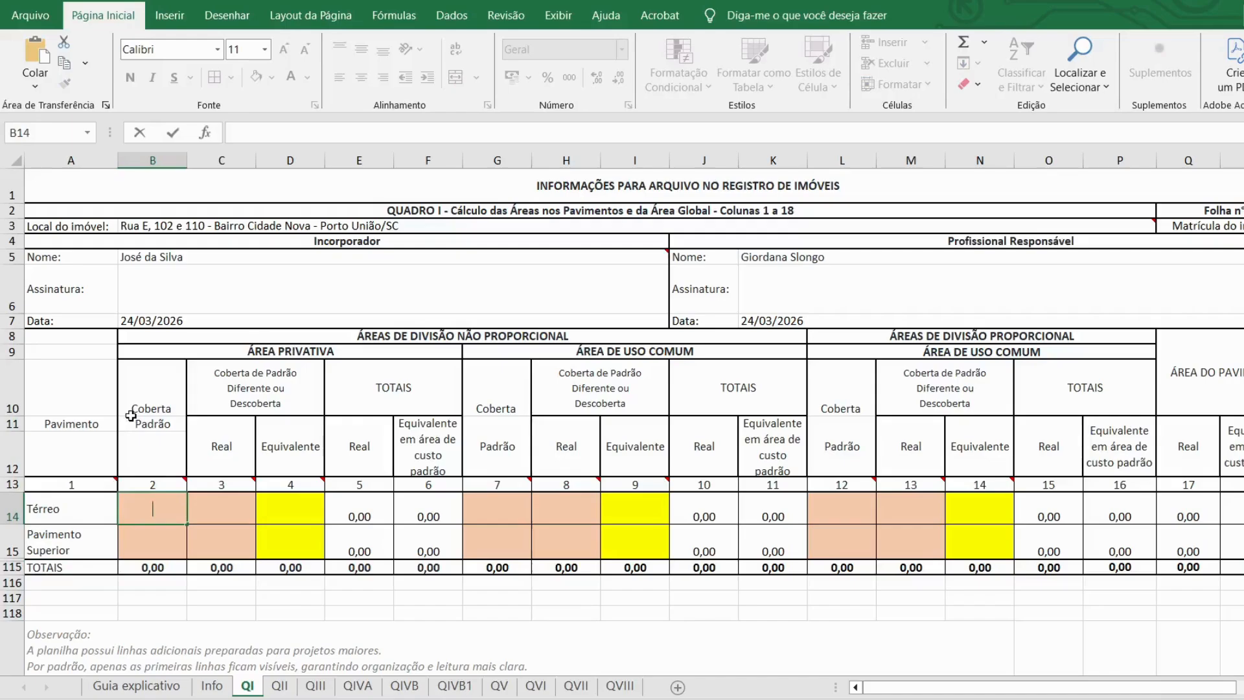
text(180,10)
key(Return)
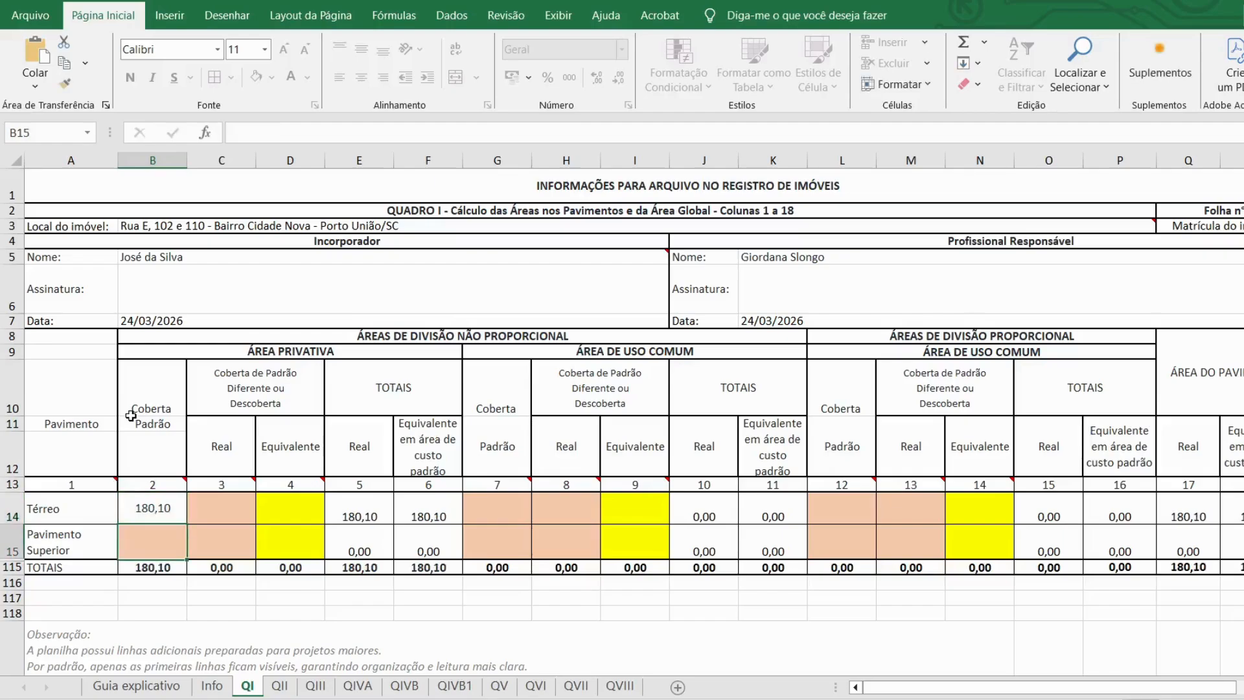
double_click(144, 540)
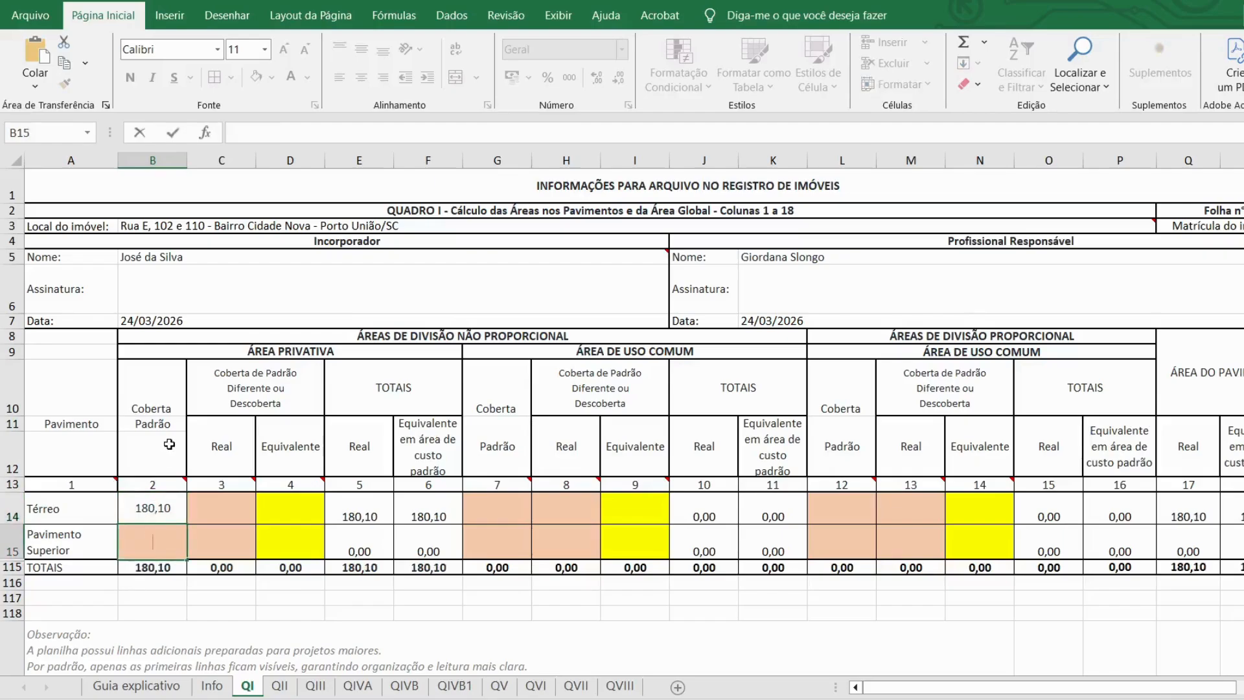
text(156,60)
key(Return)
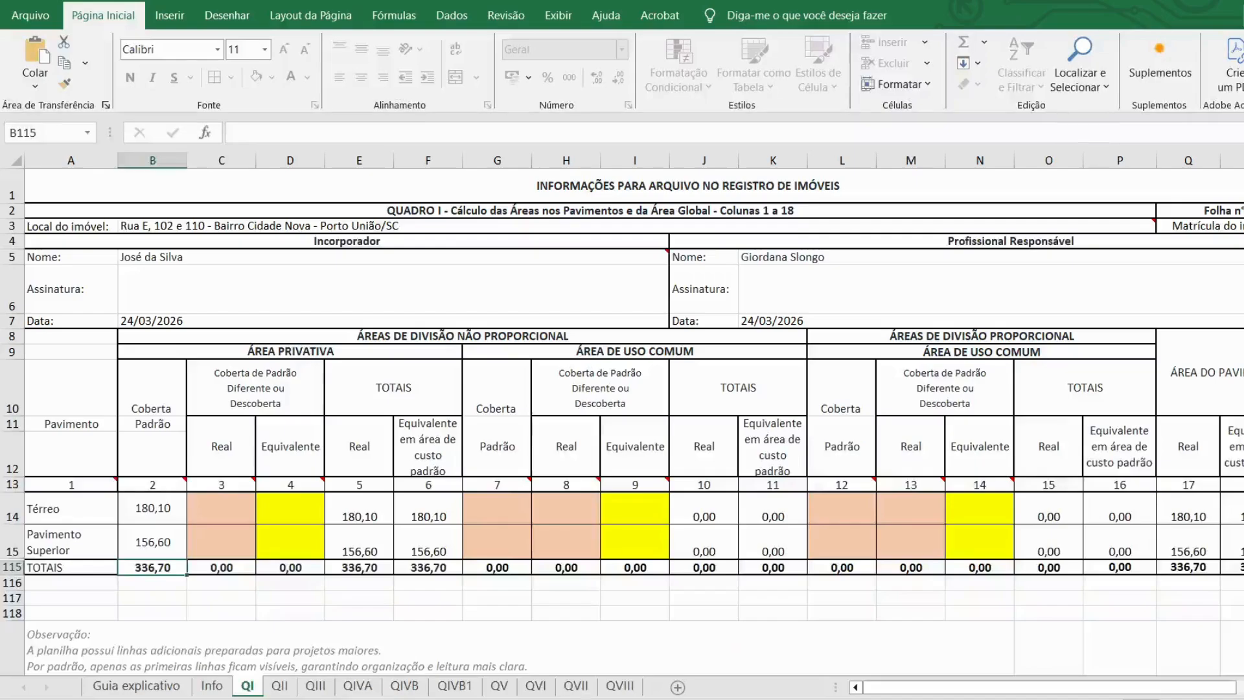
double_click(236, 512)
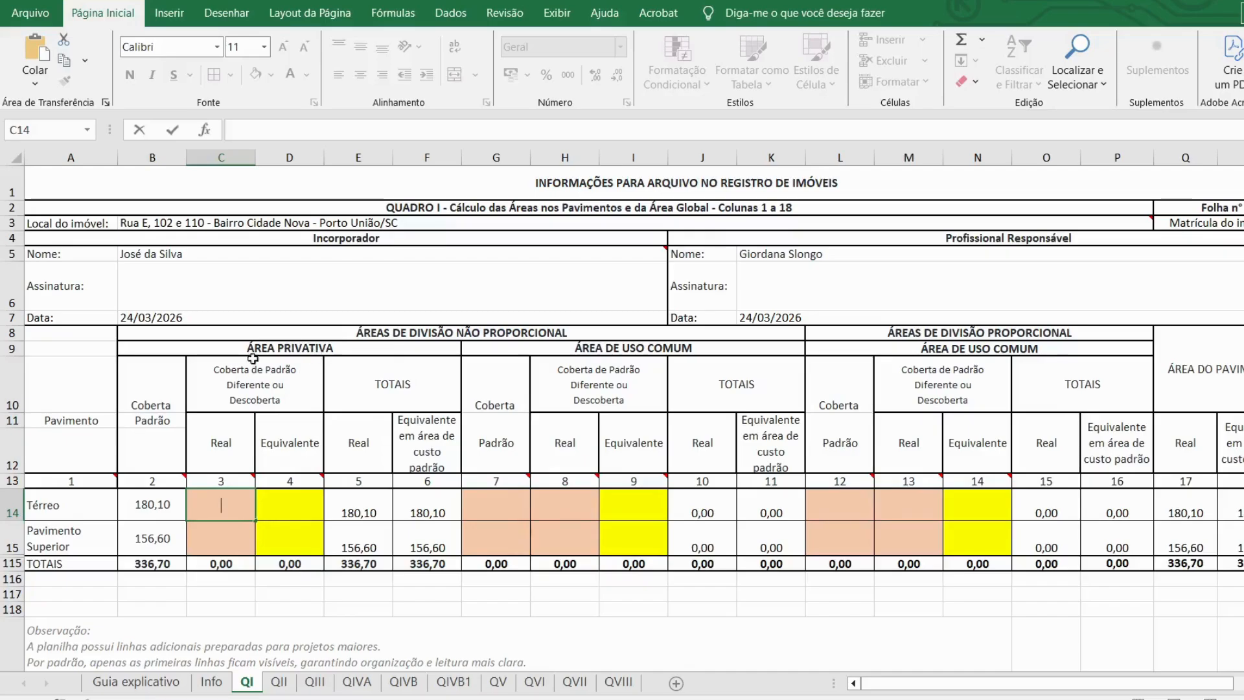
Step: After checking the PDF plan, enter column 3 real areas of 252,25 for Térreo and 0 for Pavimento Superior
key(alt+Tab)
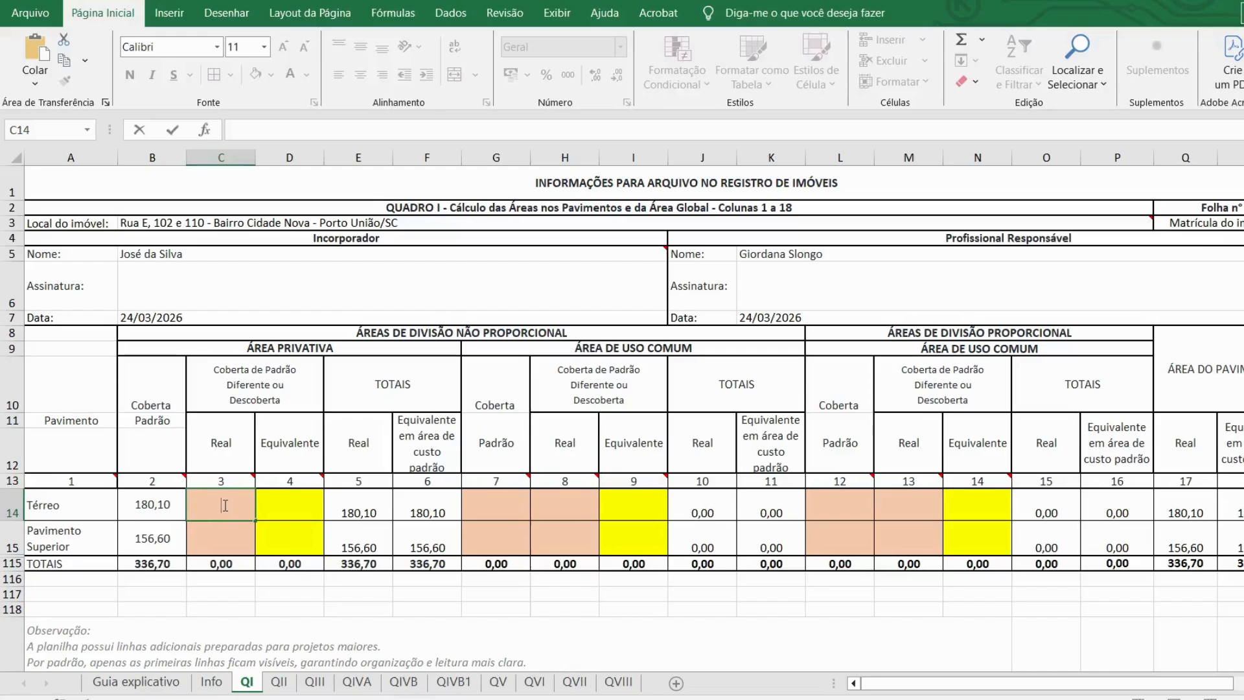
text(252,25)
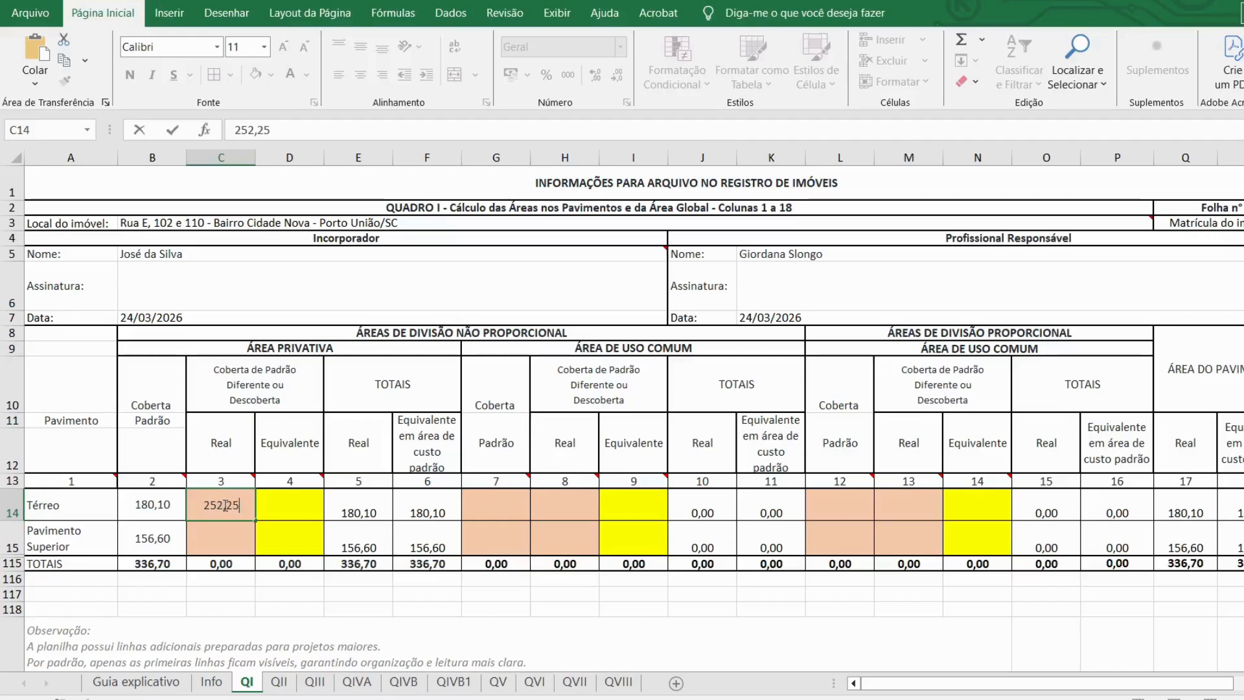
key(Return)
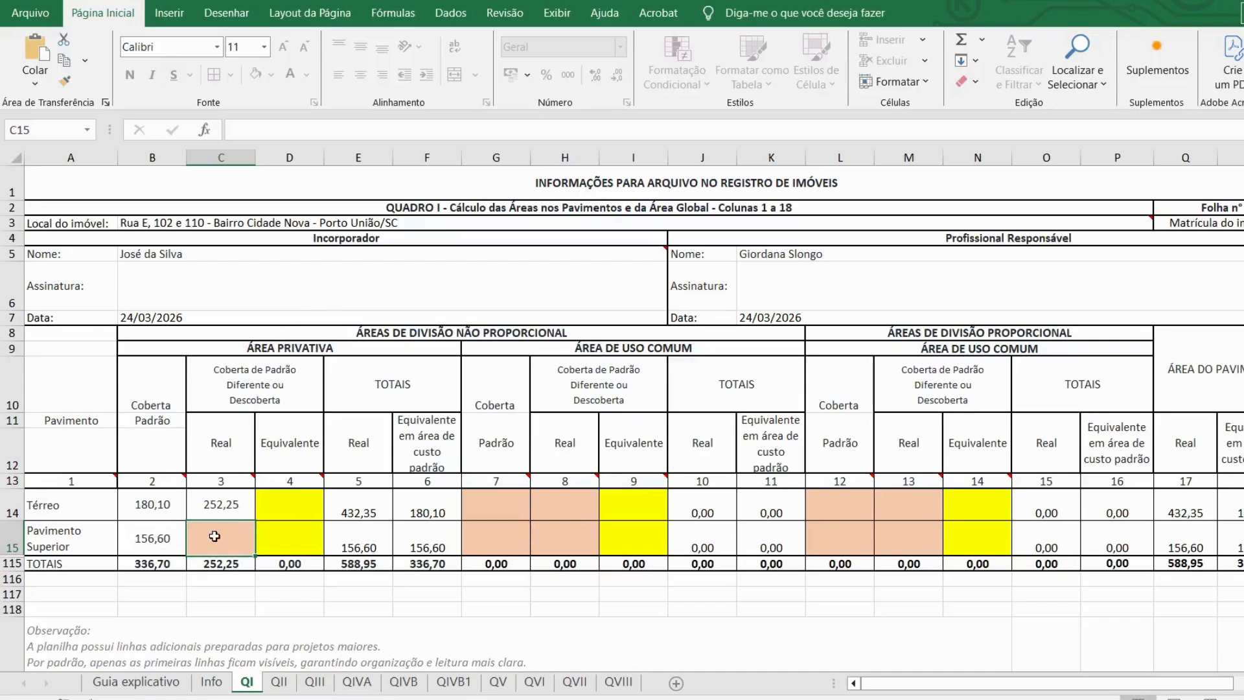
text(0)
key(Return)
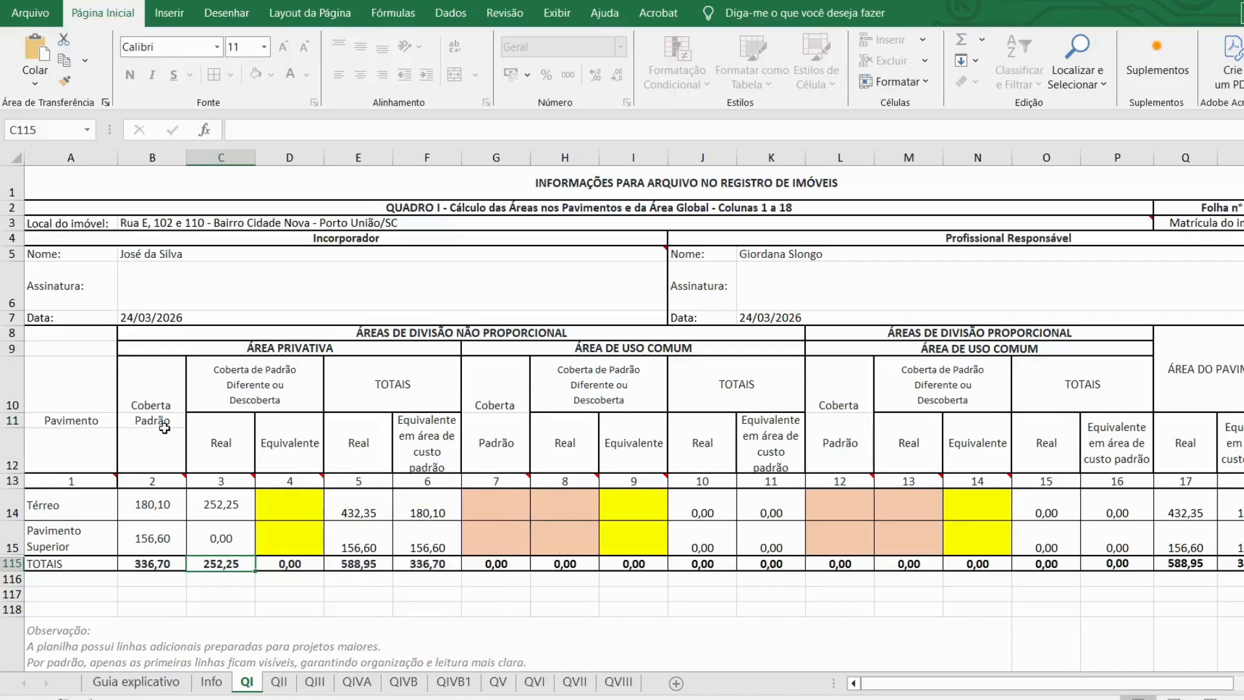
click(144, 682)
scroll(309, 502, down, 3)
scroll(310, 502, up, 3)
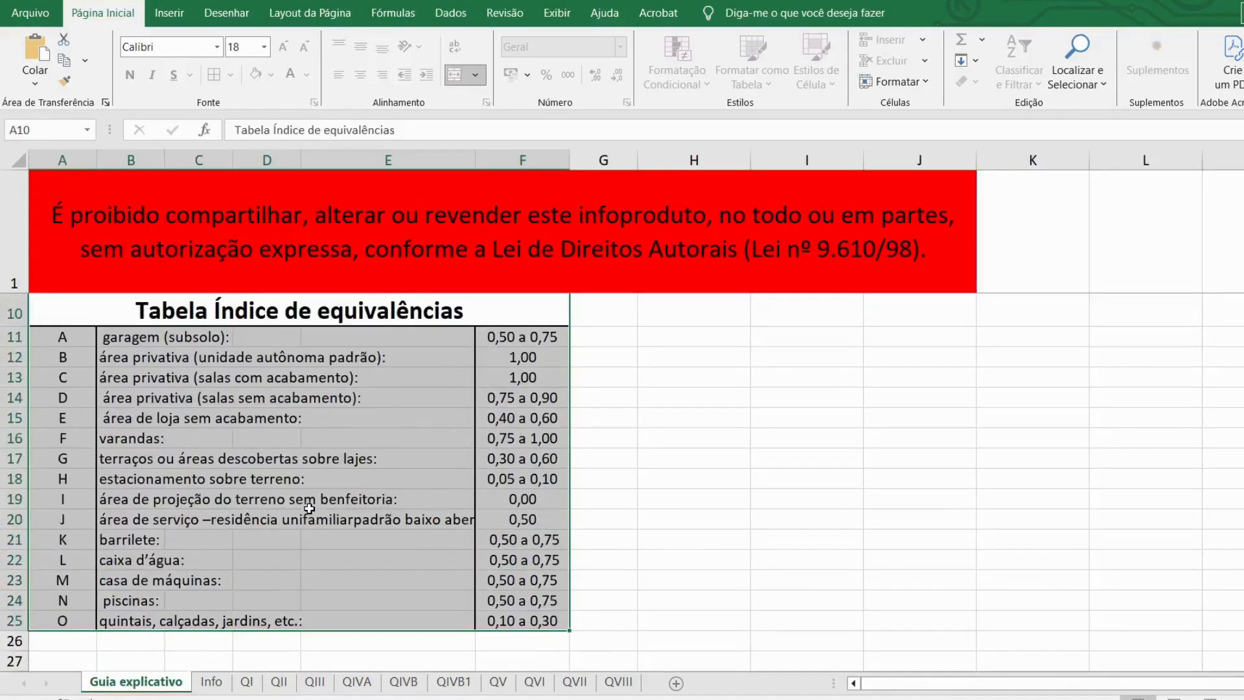
click(694, 540)
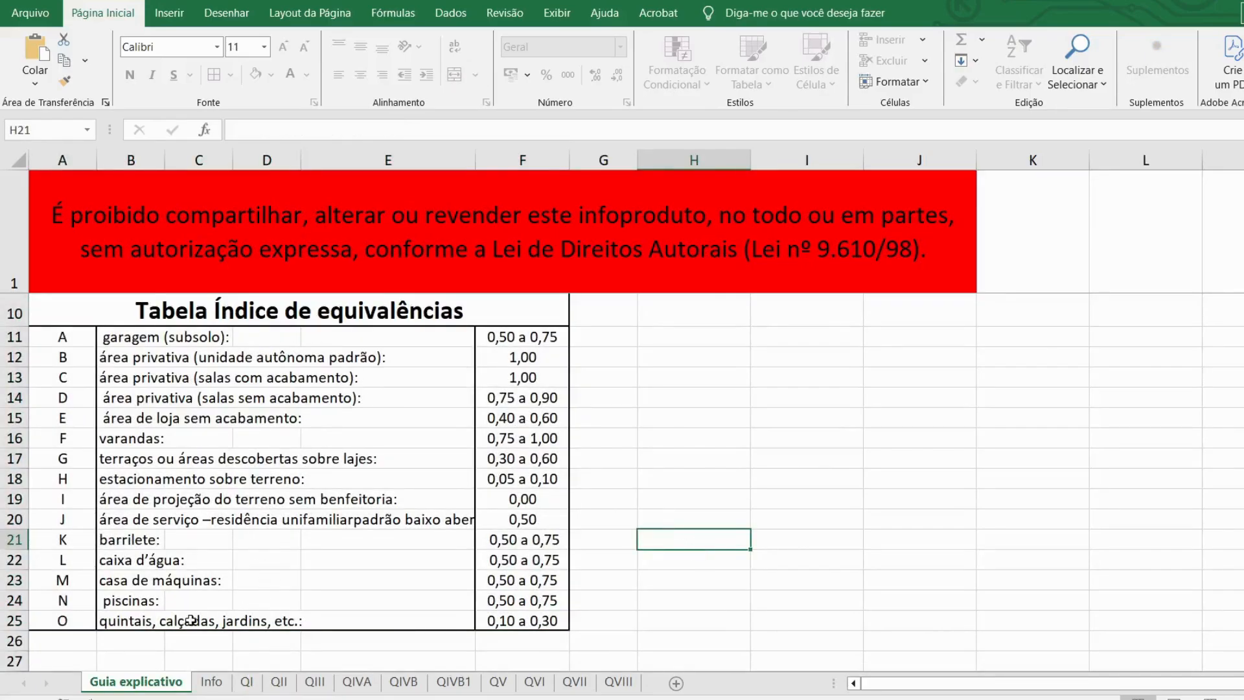
click(238, 621)
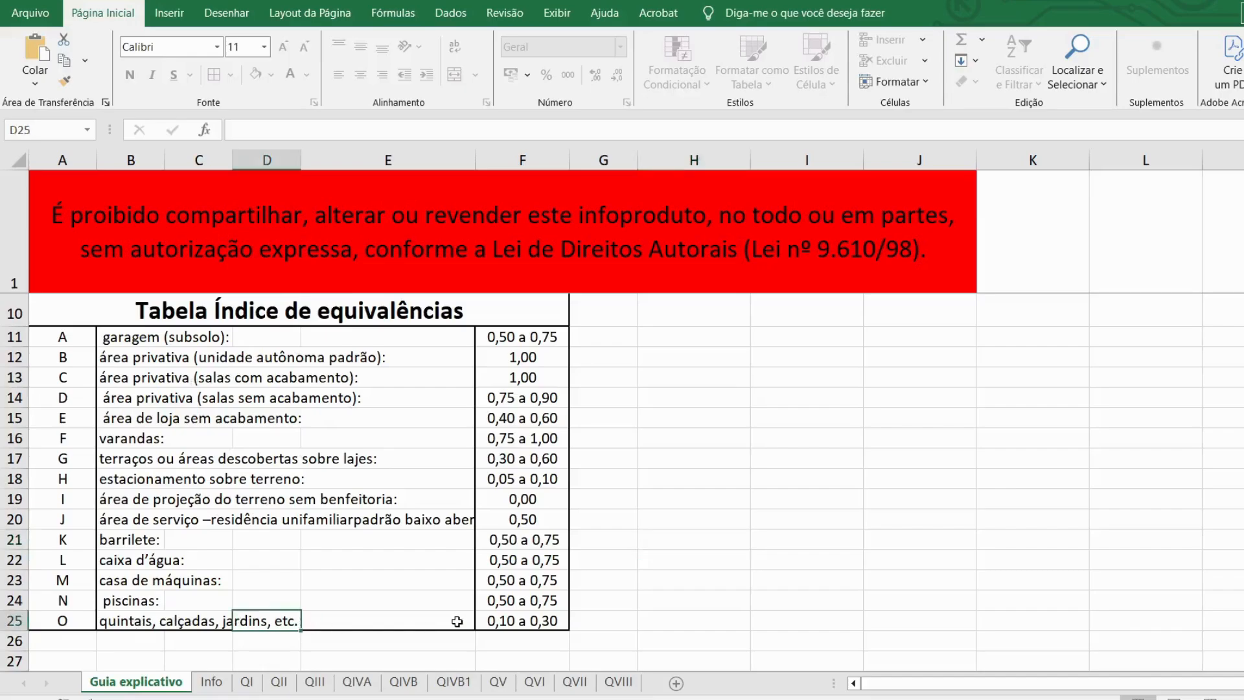
click(509, 620)
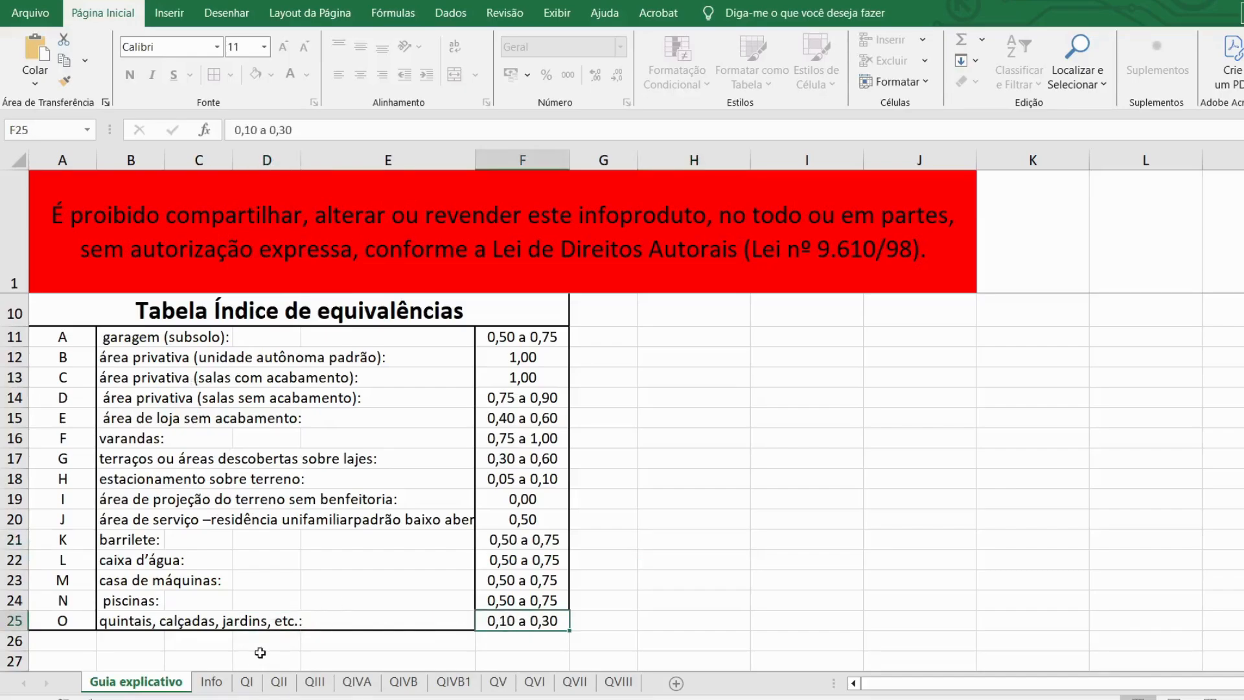
click(247, 682)
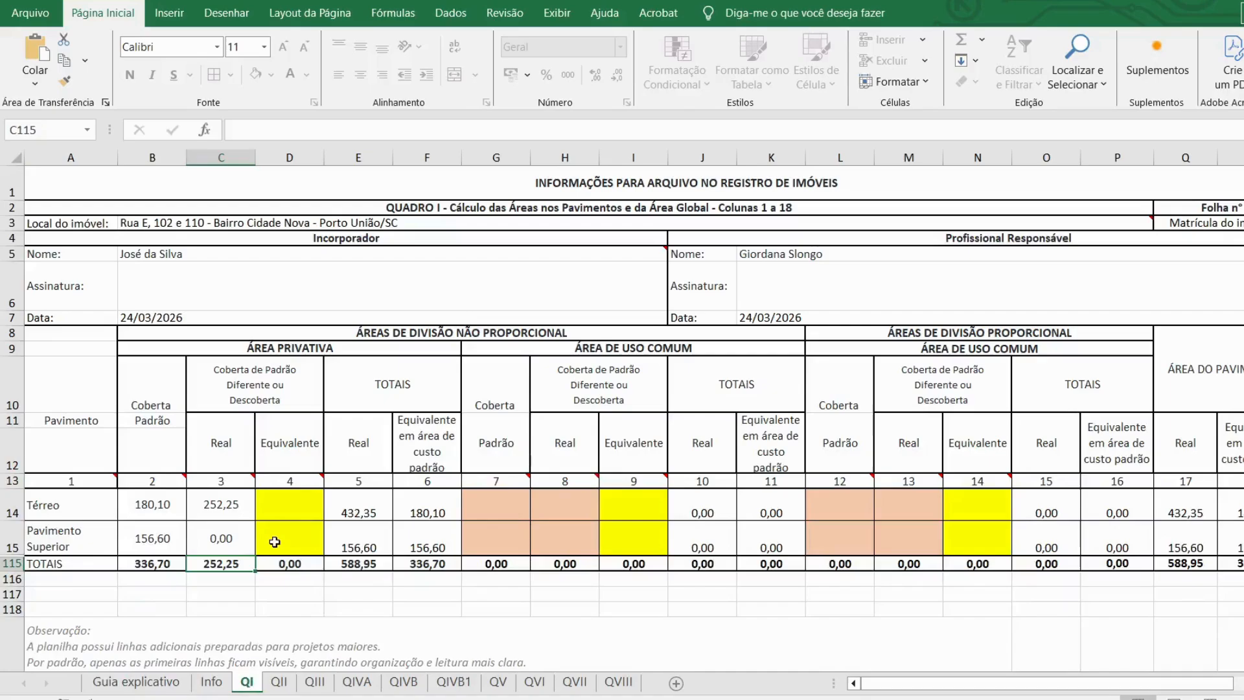
Step: Set Térreo's equivalent area to =C14*0,1 (25,23) and Pavimento Superior's to 0
click(288, 503)
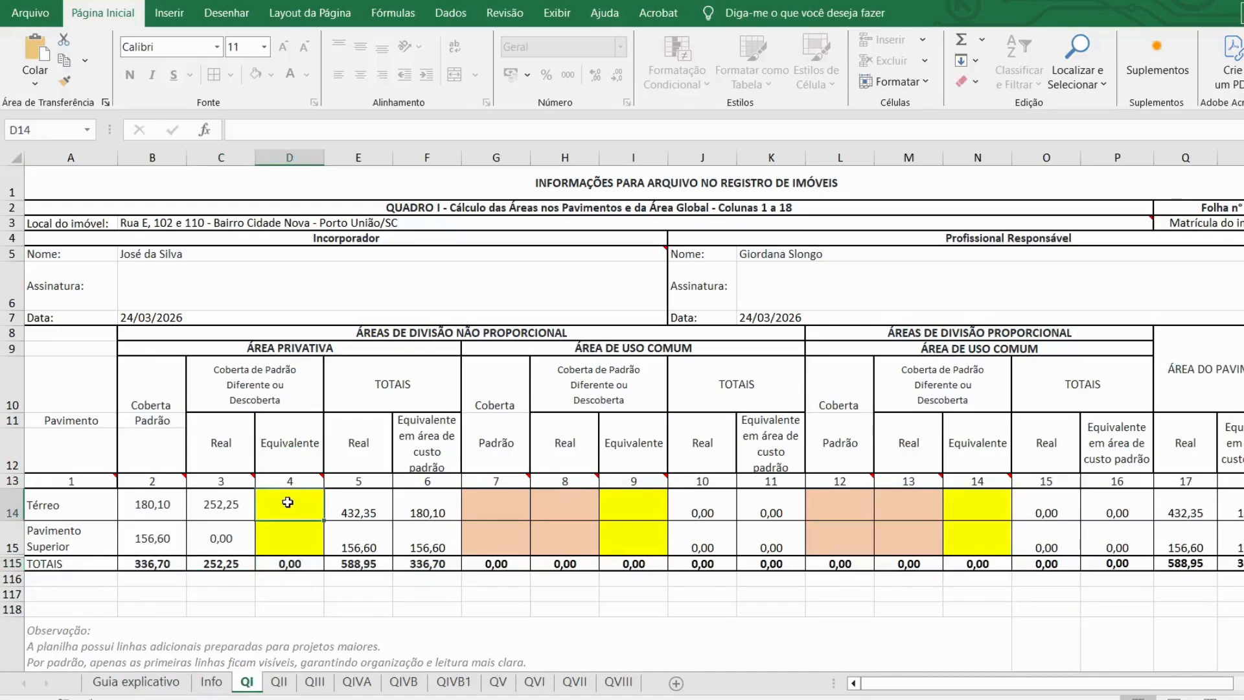
text(=)
click(235, 507)
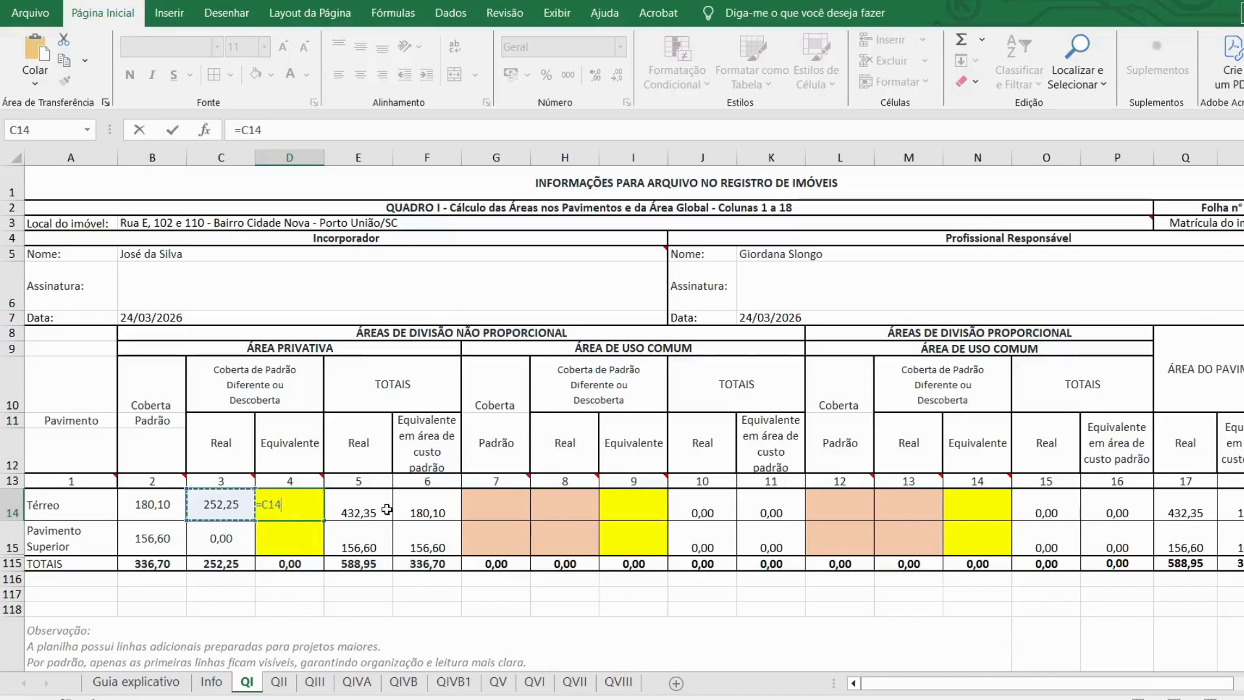
text(*0,1)
key(Return)
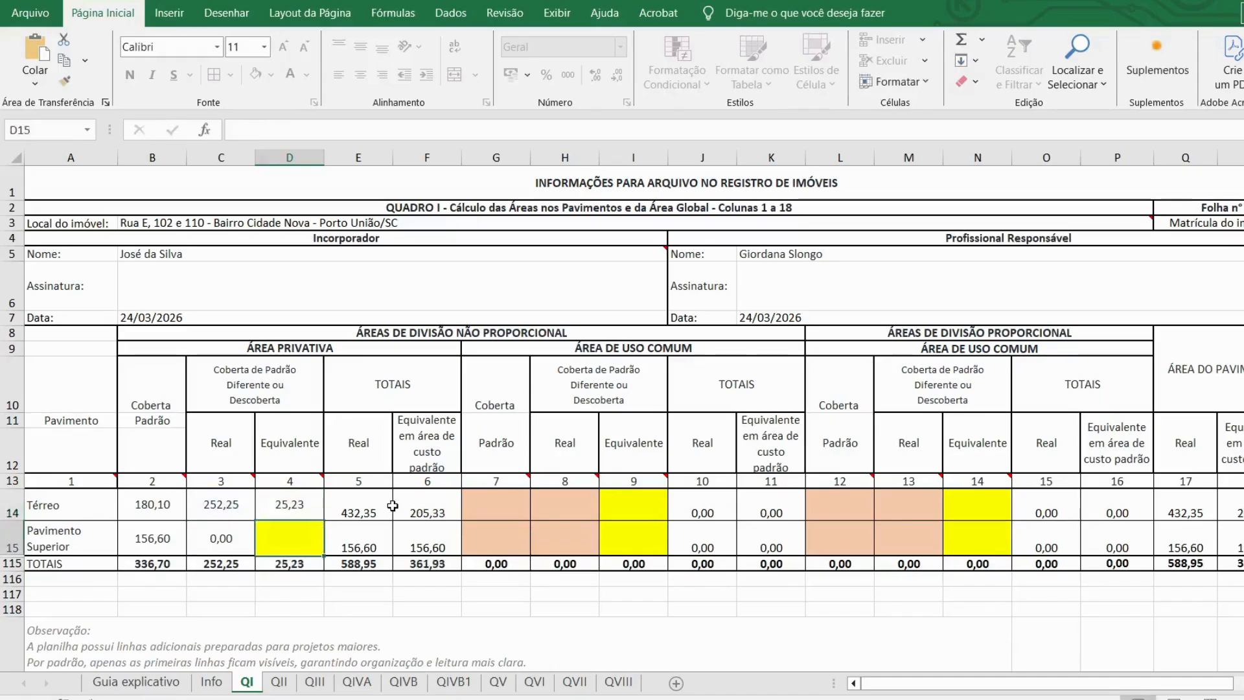
double_click(283, 541)
text(0)
key(Return)
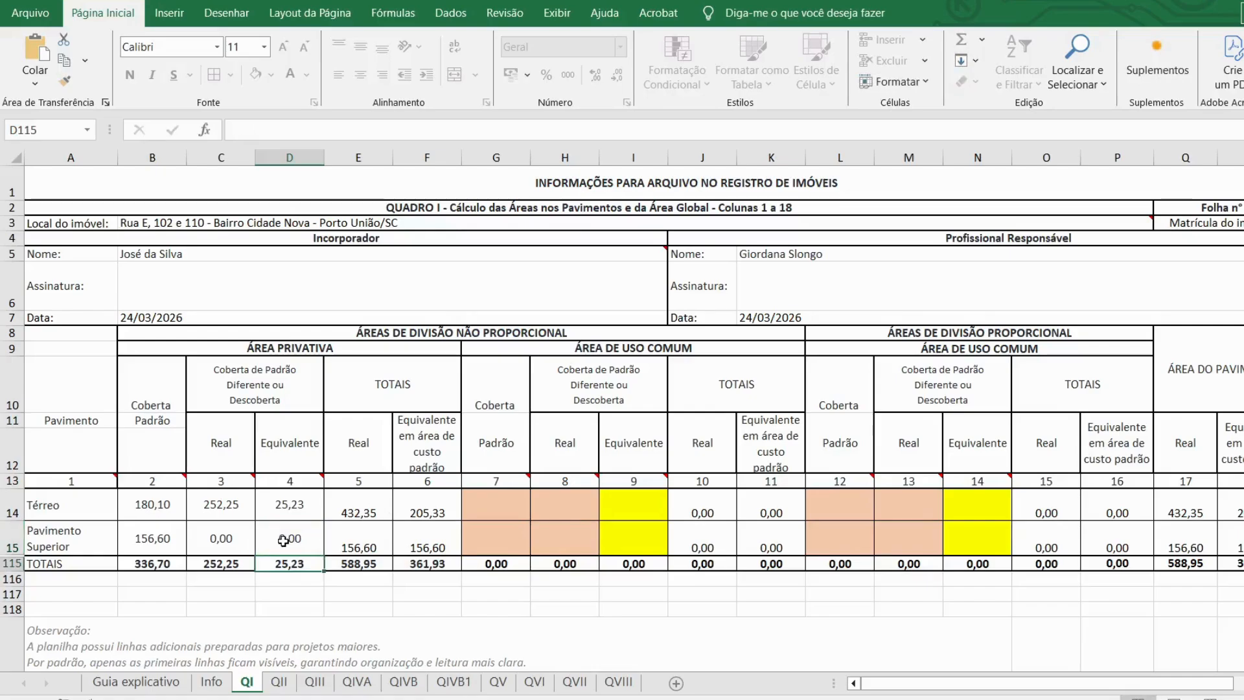
click(496, 506)
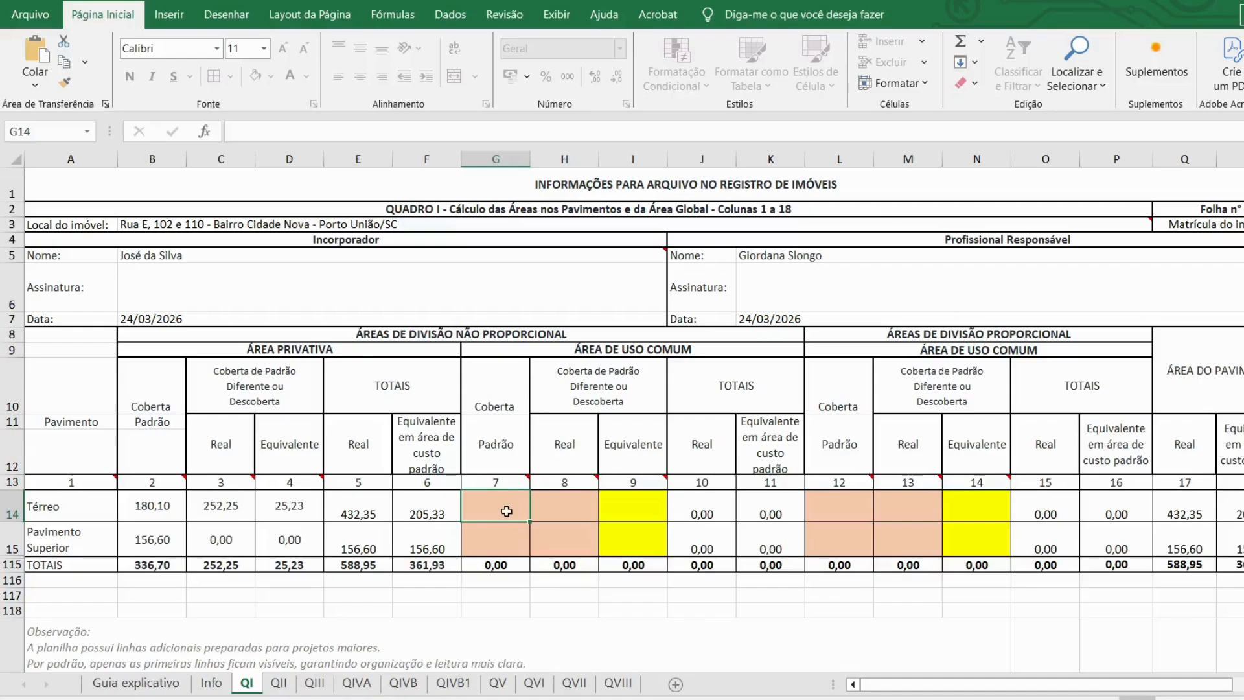
Step: Enter 0 in the common-area cells G14:I15 for both floors, filling G14 down to G15
text(0)
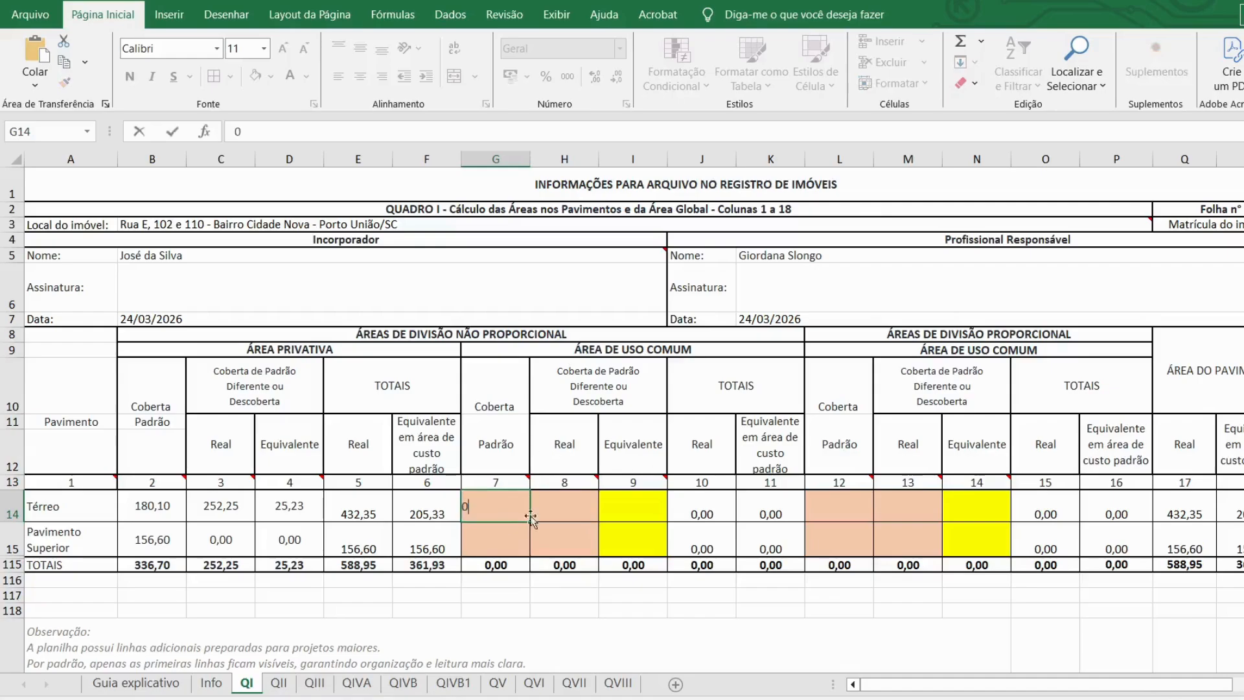
key(Return)
click(573, 505)
text(0)
key(Return)
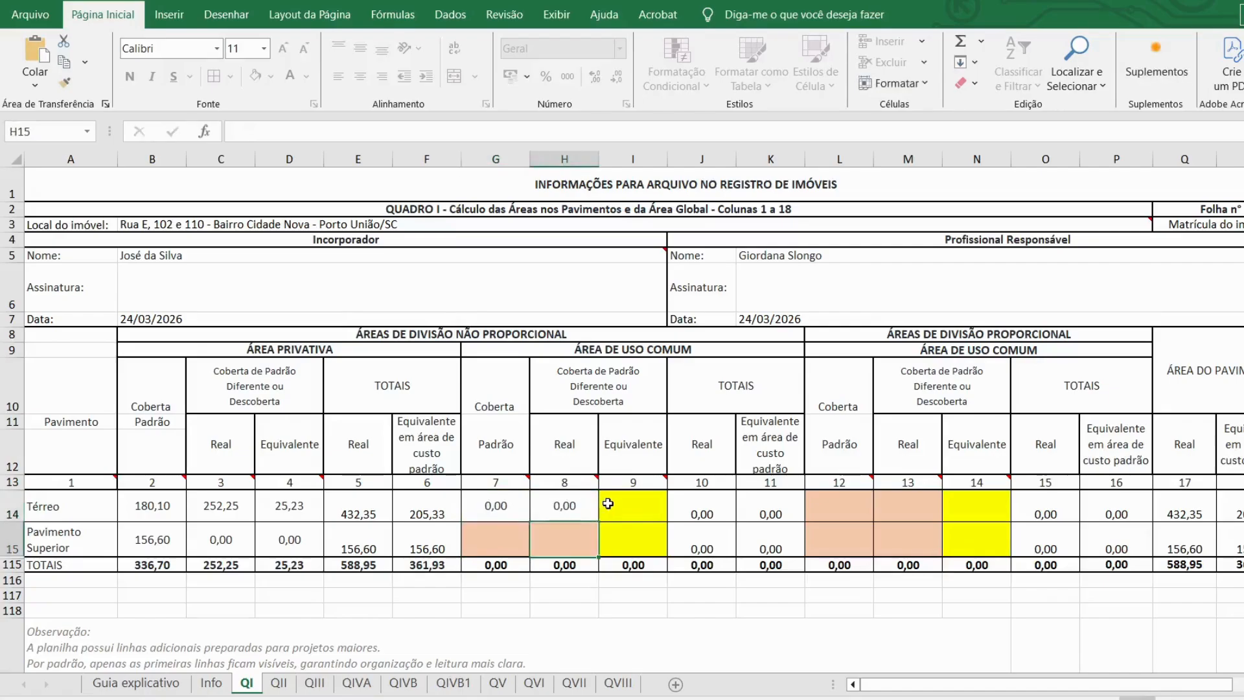
click(615, 506)
text(0)
key(Return)
click(522, 512)
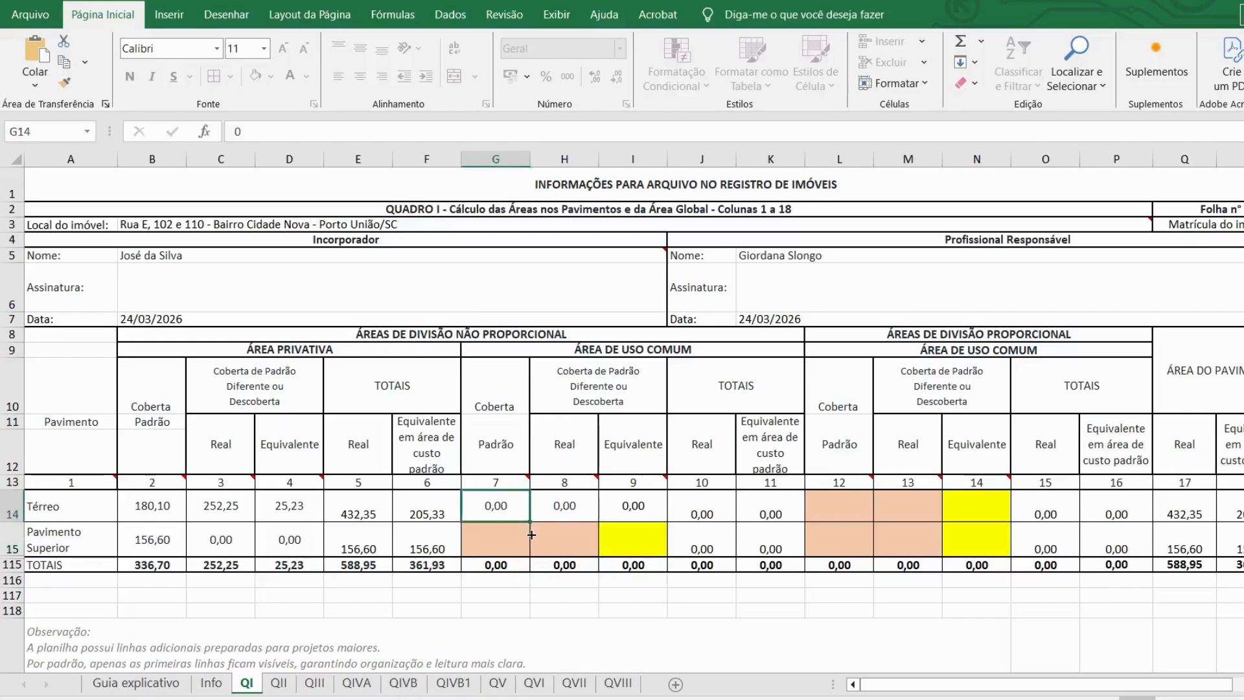
drag(530, 522, 533, 548)
click(568, 536)
text(0)
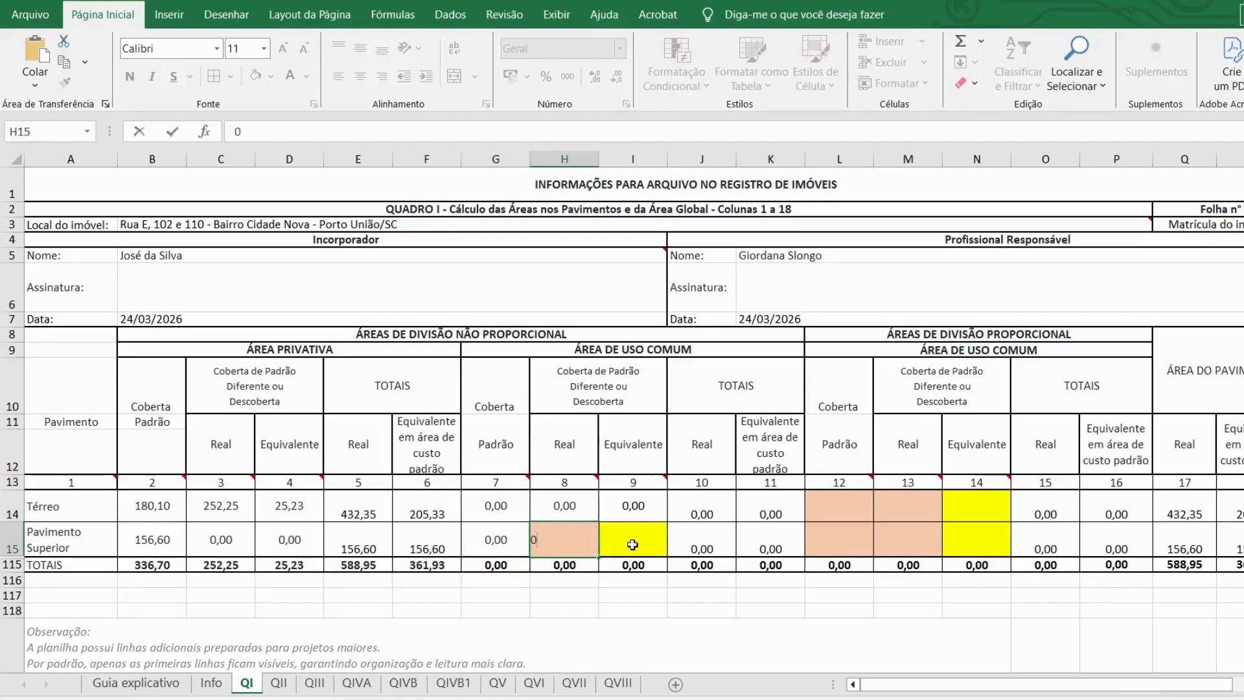
click(606, 543)
text(0)
key(Return)
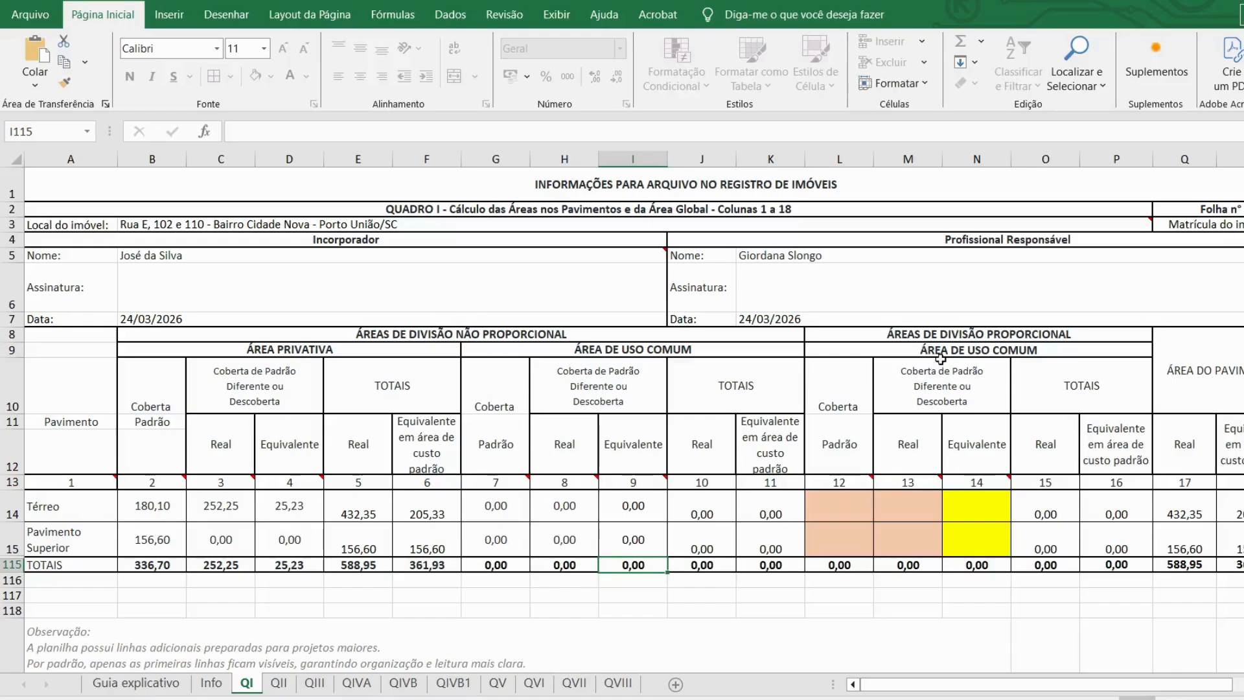
Step: Enter 0 in the proportional cells L14:N15 for both floors, then go to the QII sheet
click(834, 509)
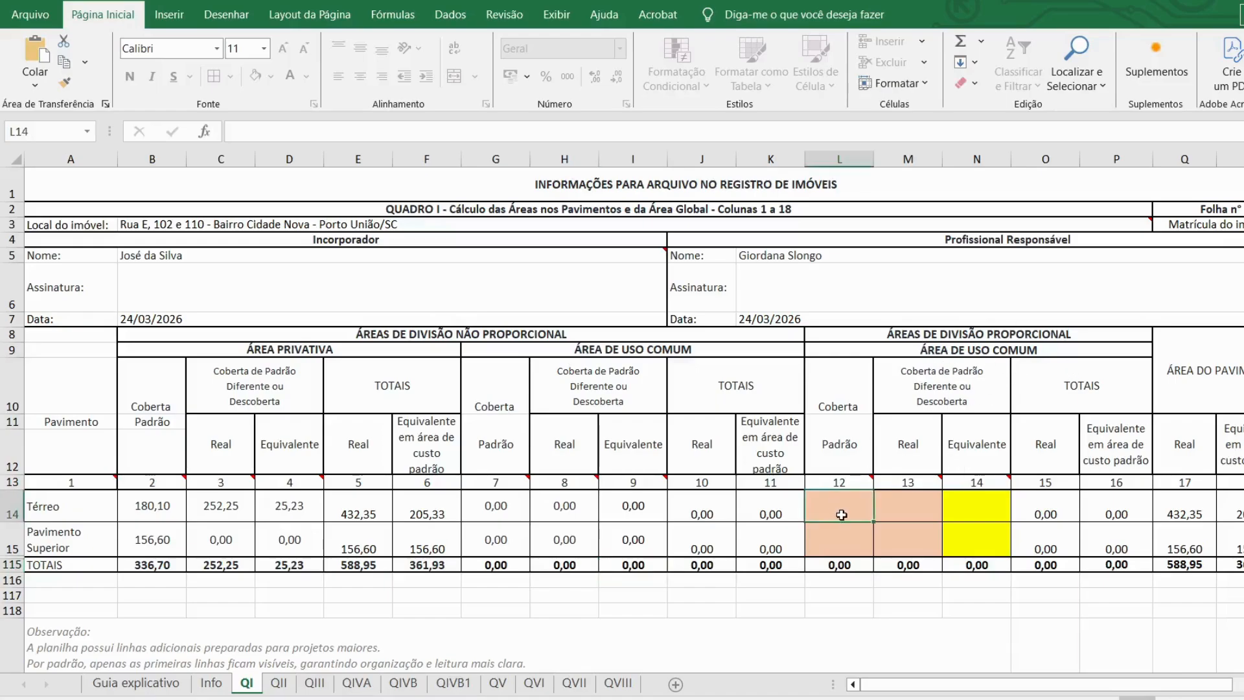
text(0)
key(Return)
click(905, 515)
text(0)
key(Return)
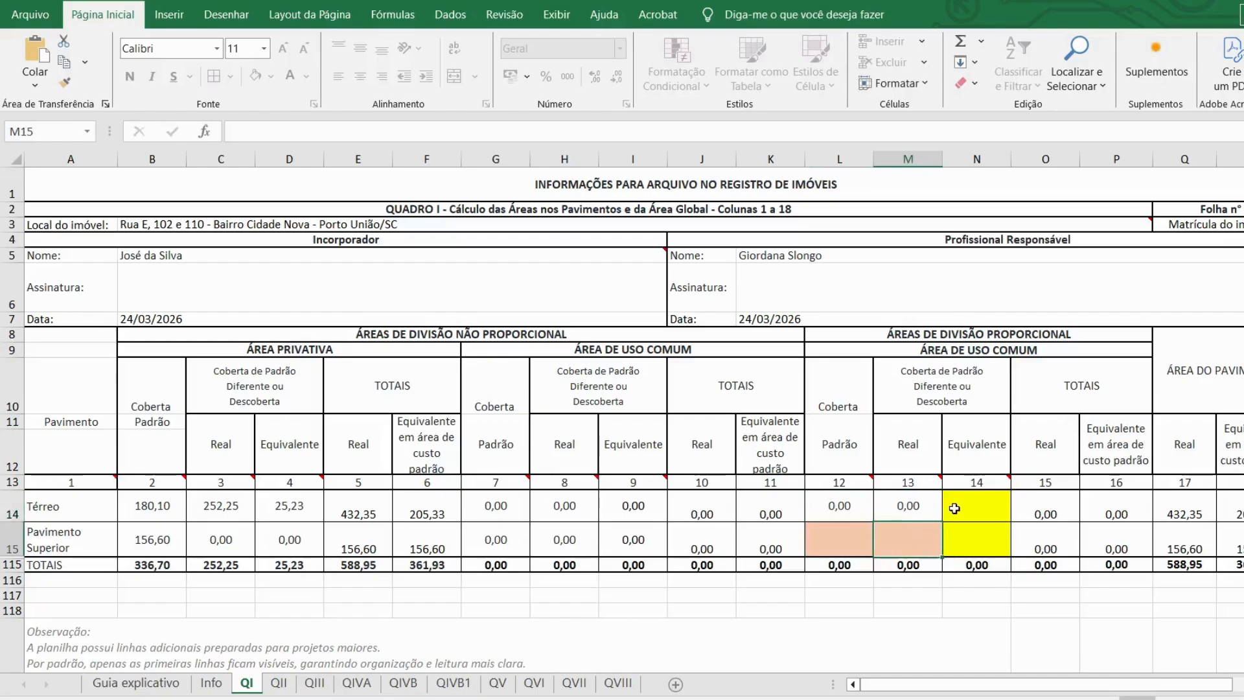
click(957, 509)
text(0)
key(Return)
click(854, 545)
text(0)
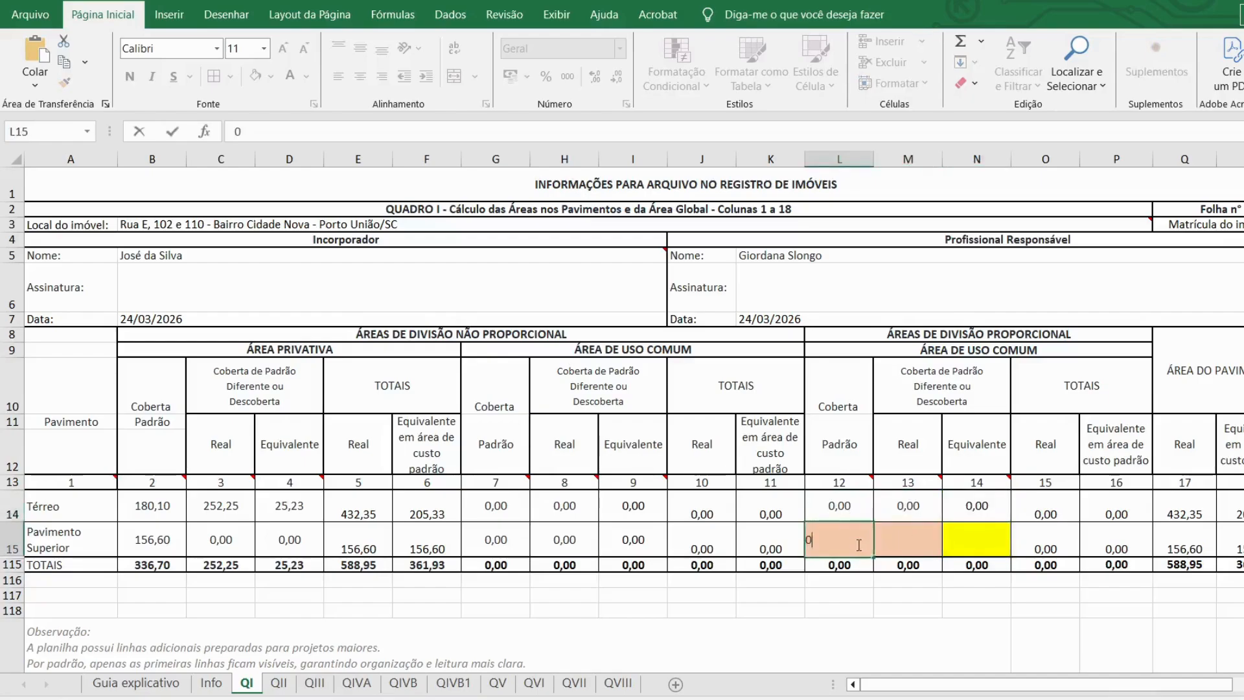
key(Return)
click(899, 538)
text(0)
key(Return)
click(966, 539)
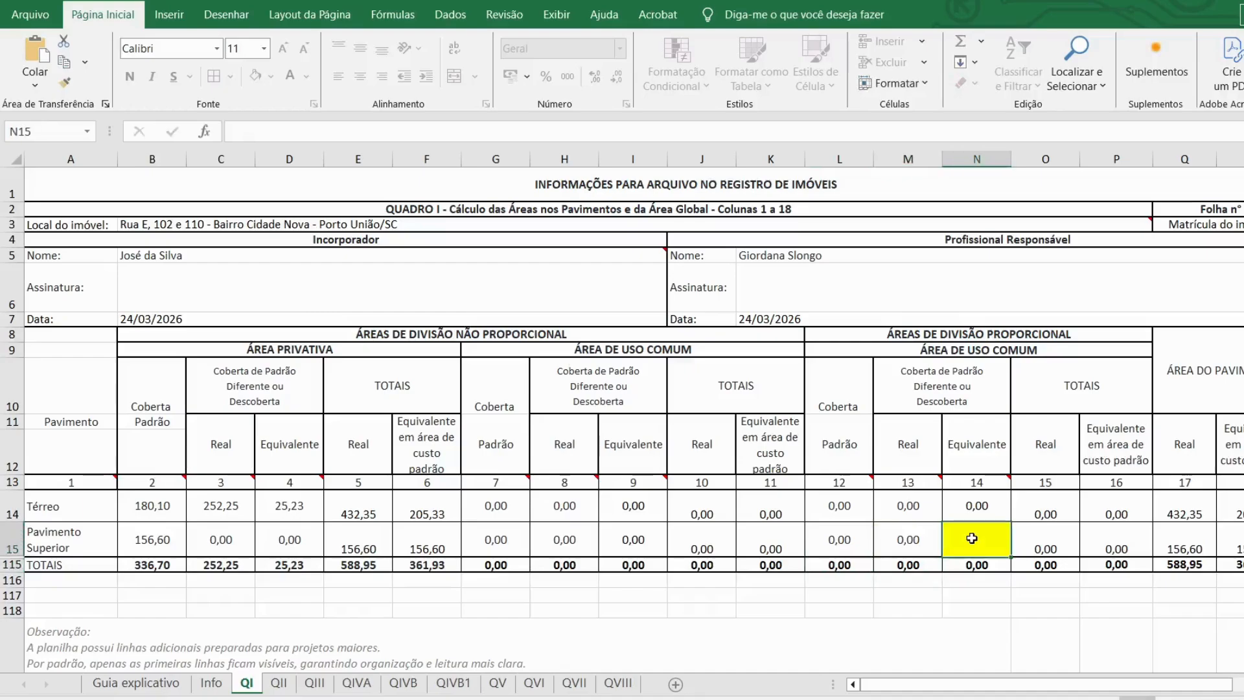
text(0)
key(Return)
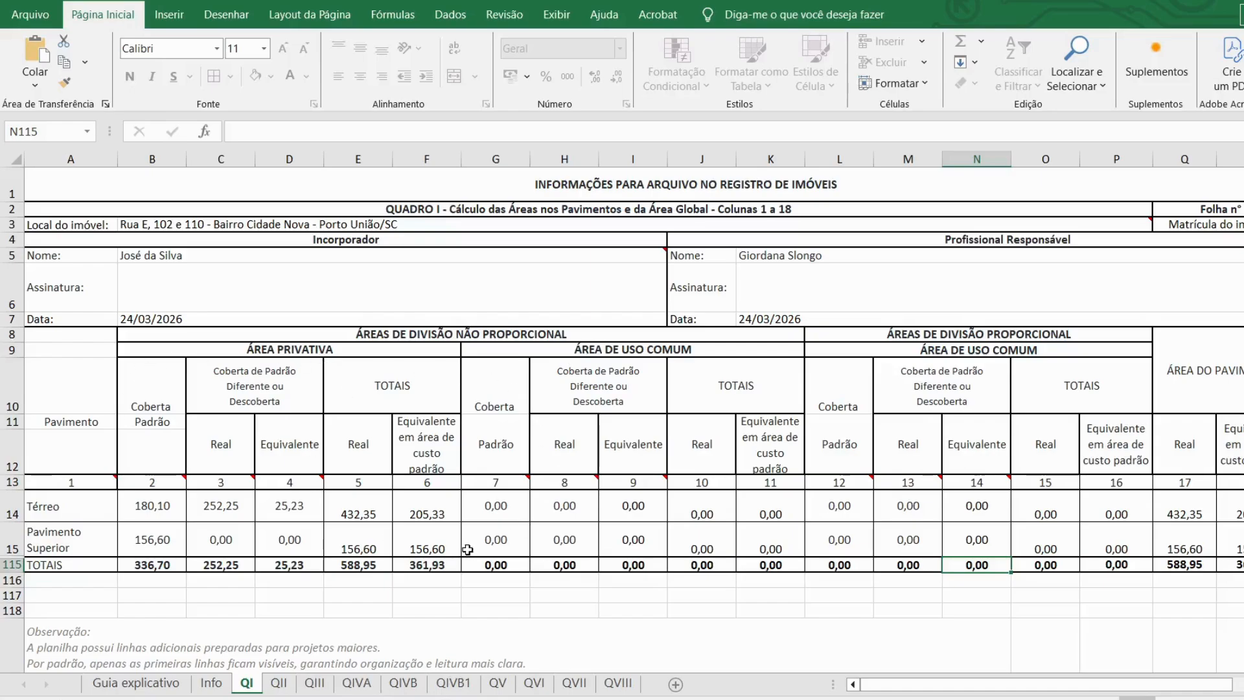
click(279, 684)
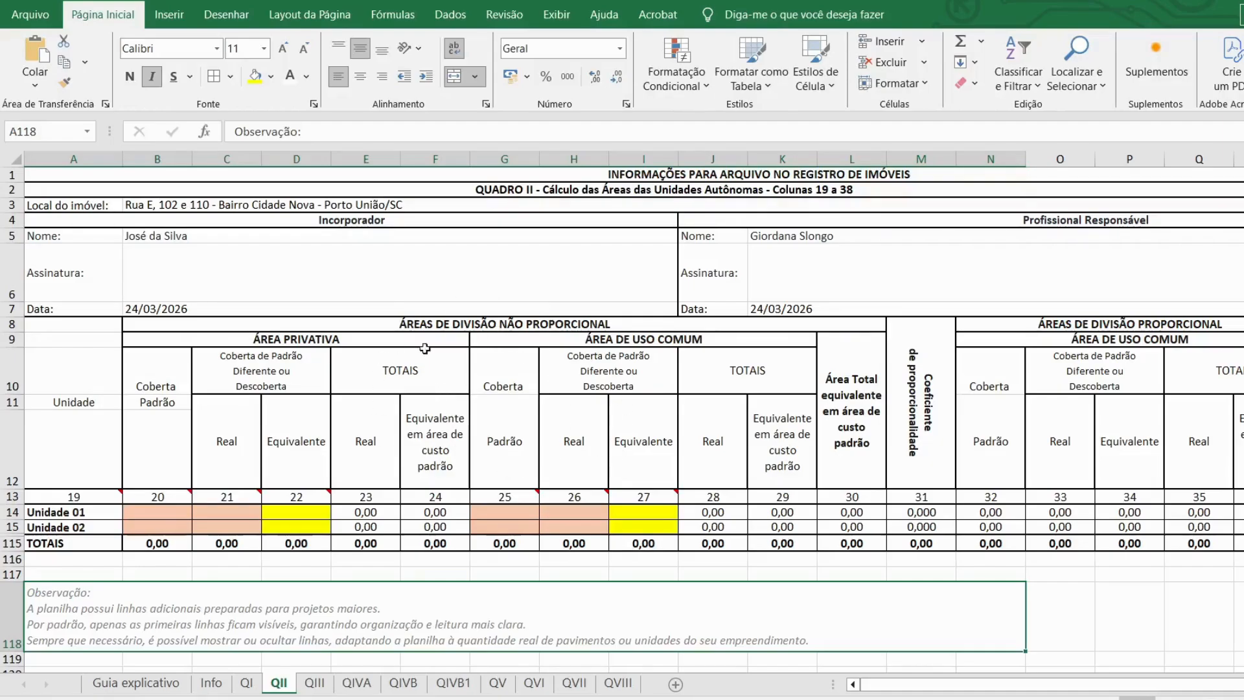
Step: Enter a standard covered area of 168,35 for both Unidade 01 and Unidade 02 on QII
click(79, 512)
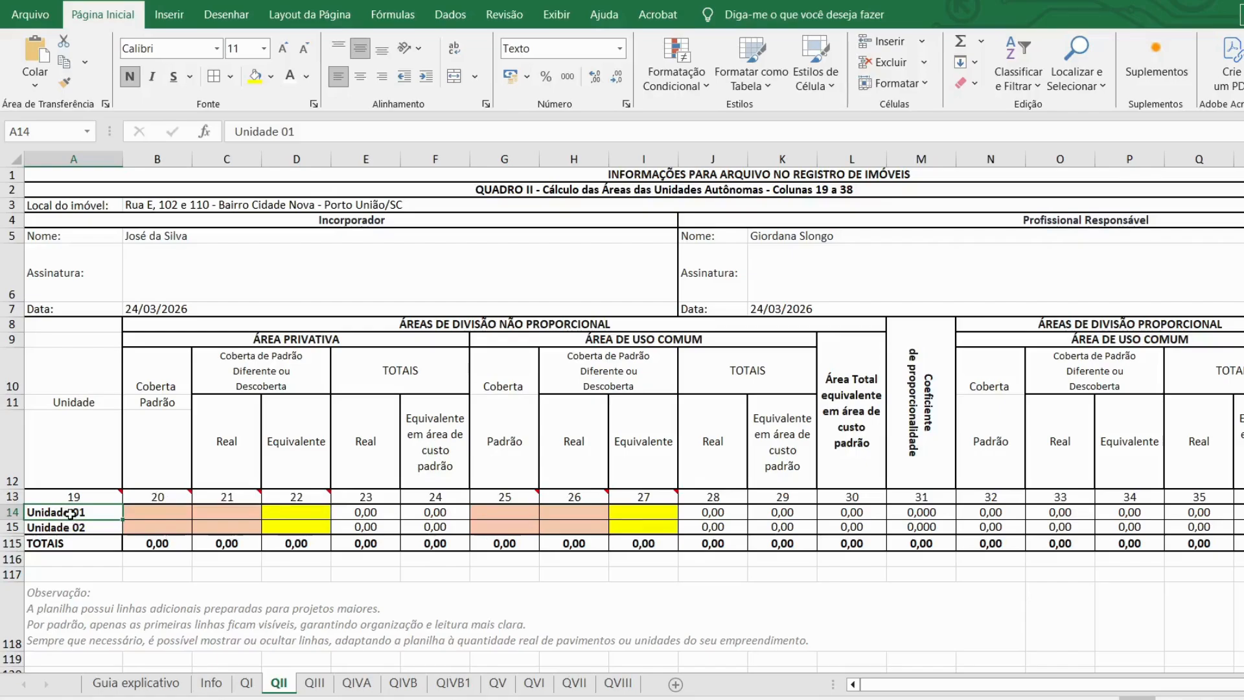
click(72, 528)
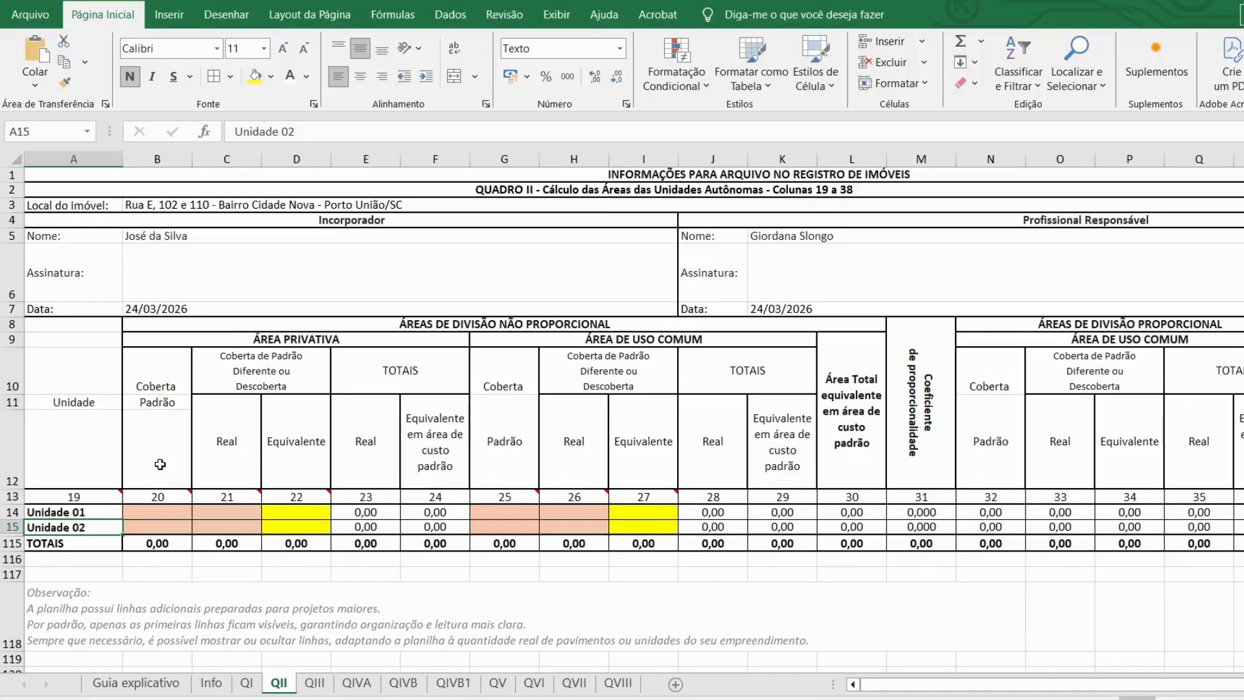
click(162, 511)
text(168,35)
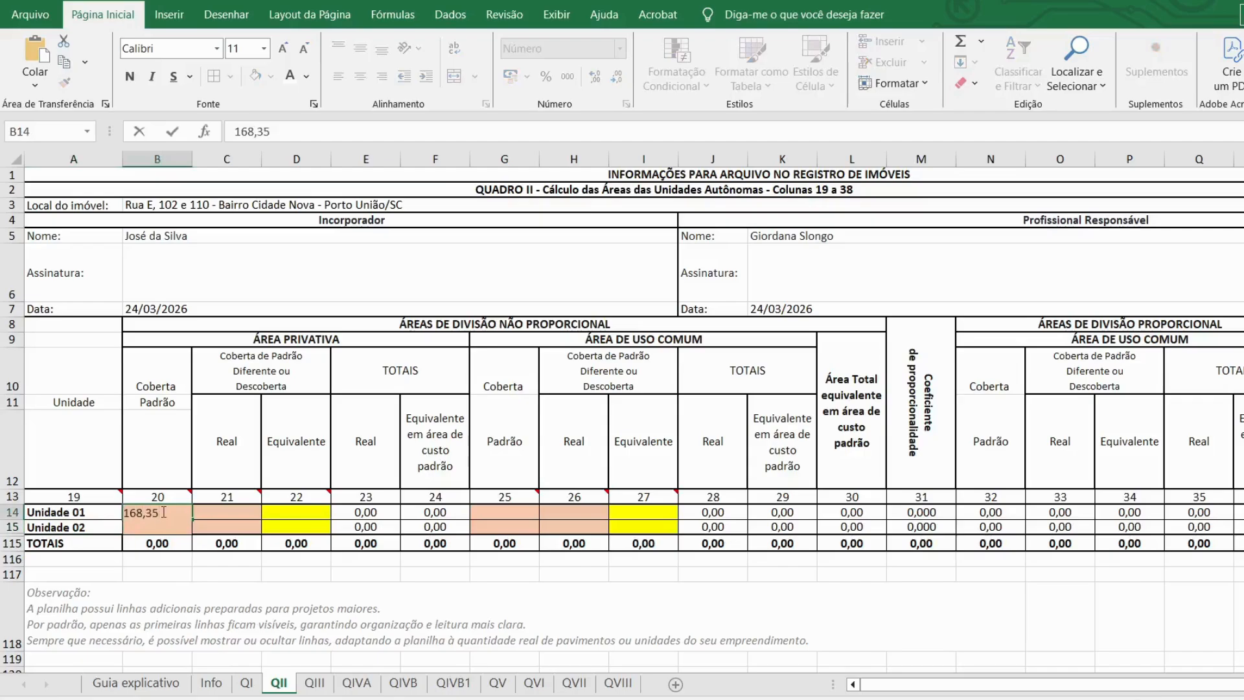
key(Return)
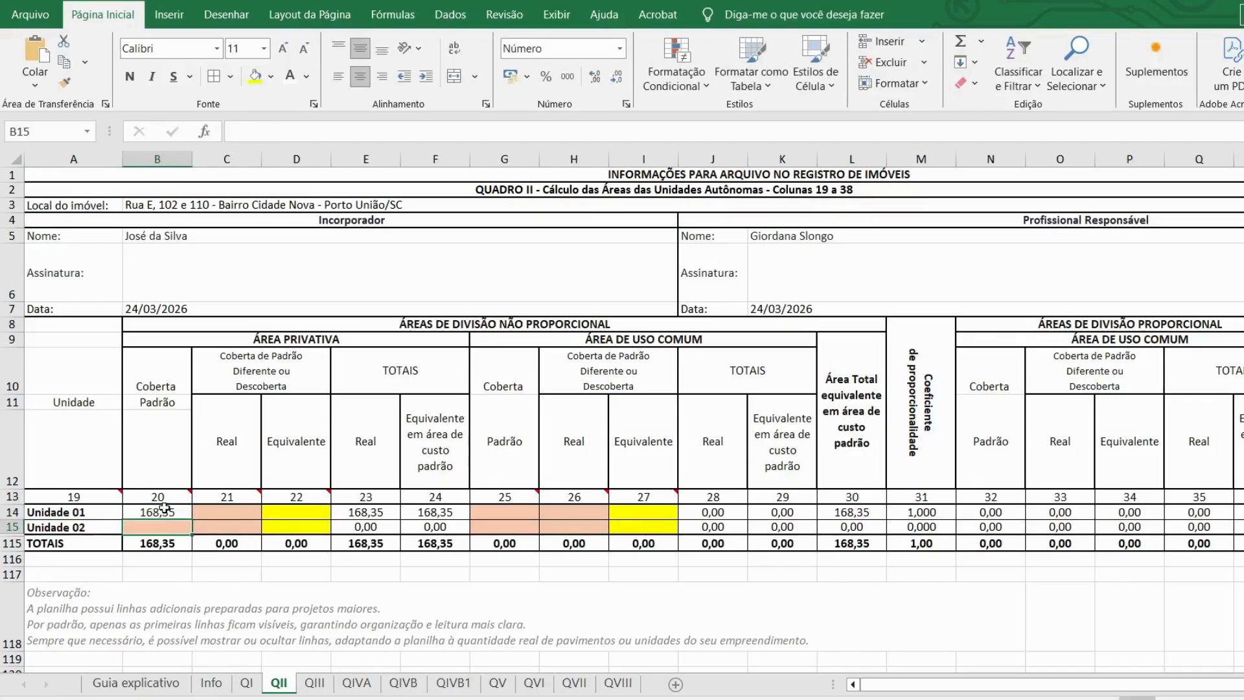
text(168,35)
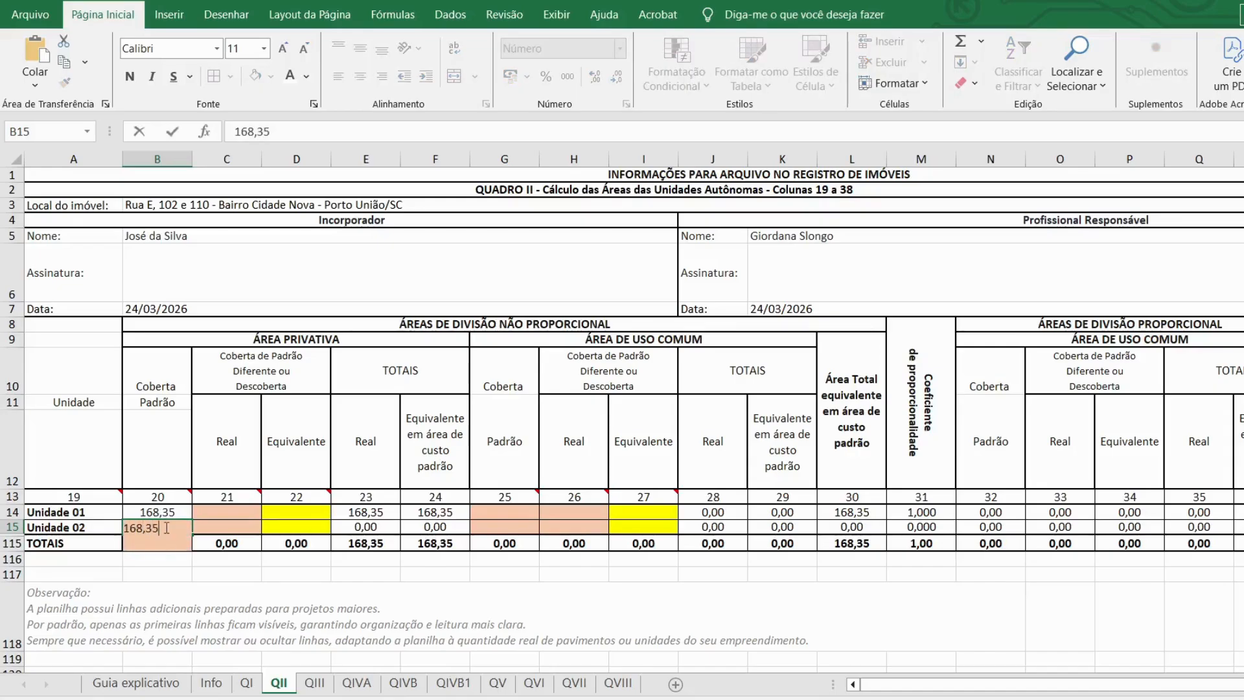
key(Return)
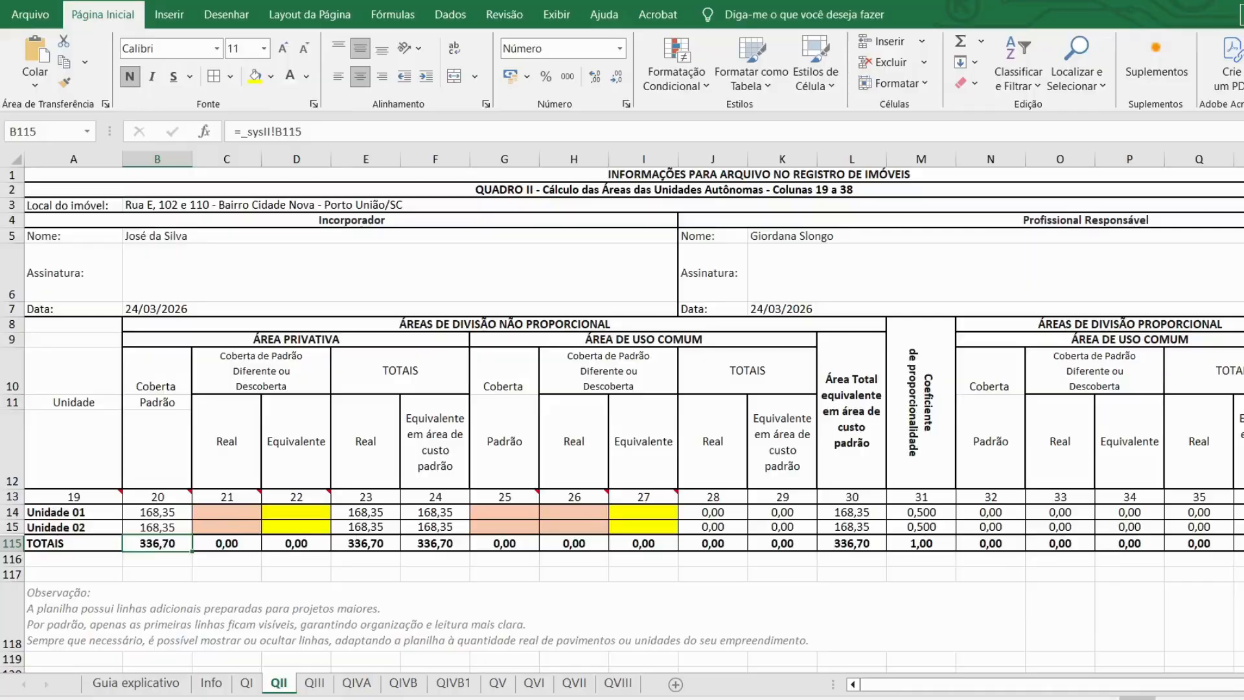
key(alt+Tab)
Step: Enter garden real areas of 132,80 for Unidade 01 and 119,45 for Unidade 02, checking the plan
click(240, 511)
text(132,80)
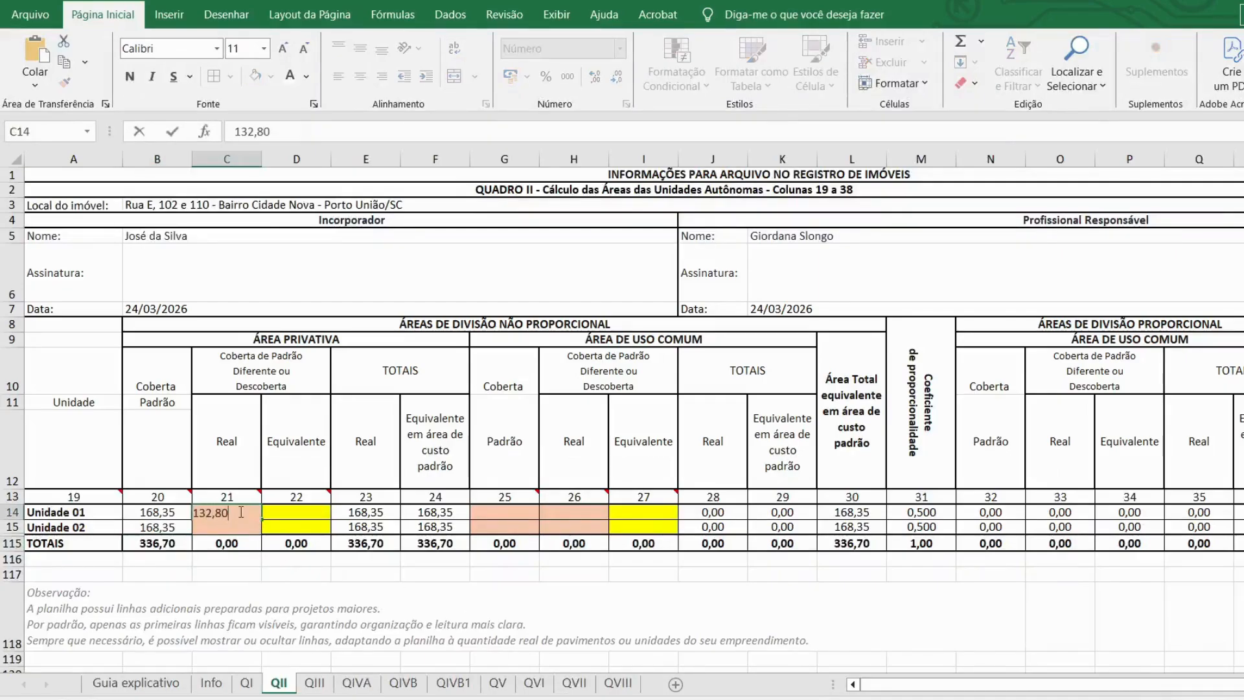
key(Return)
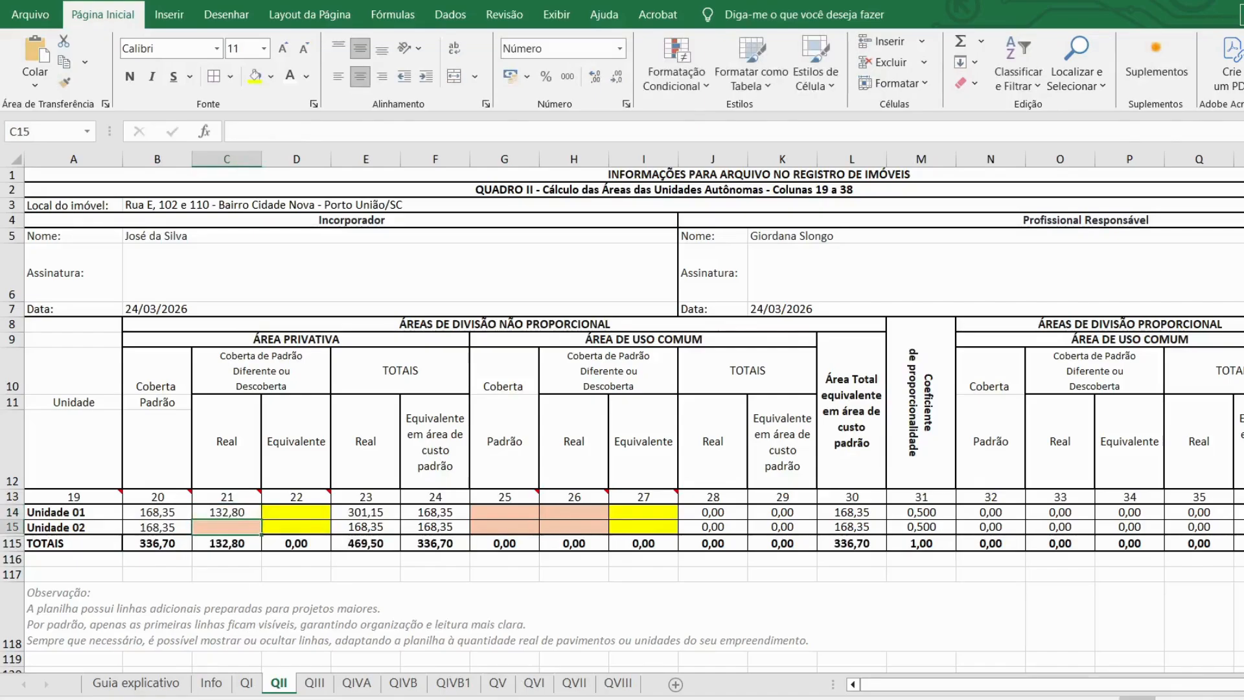
key(alt+Tab)
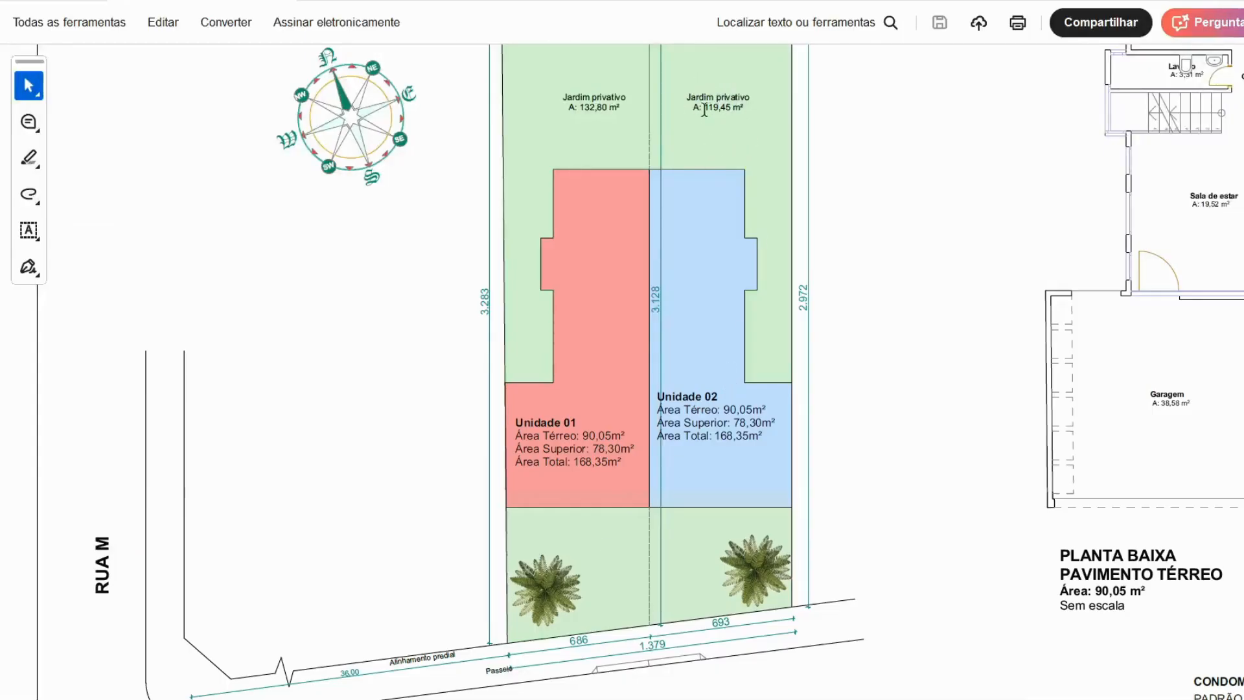
key(alt+Tab)
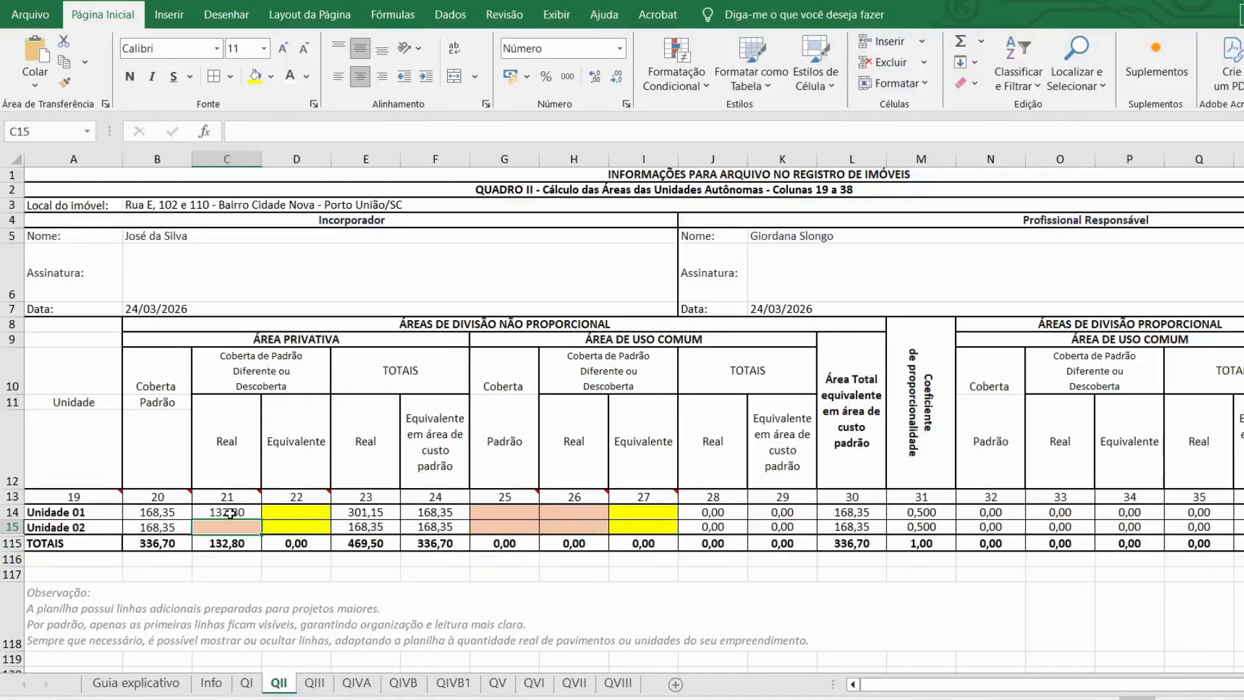
text(119,45)
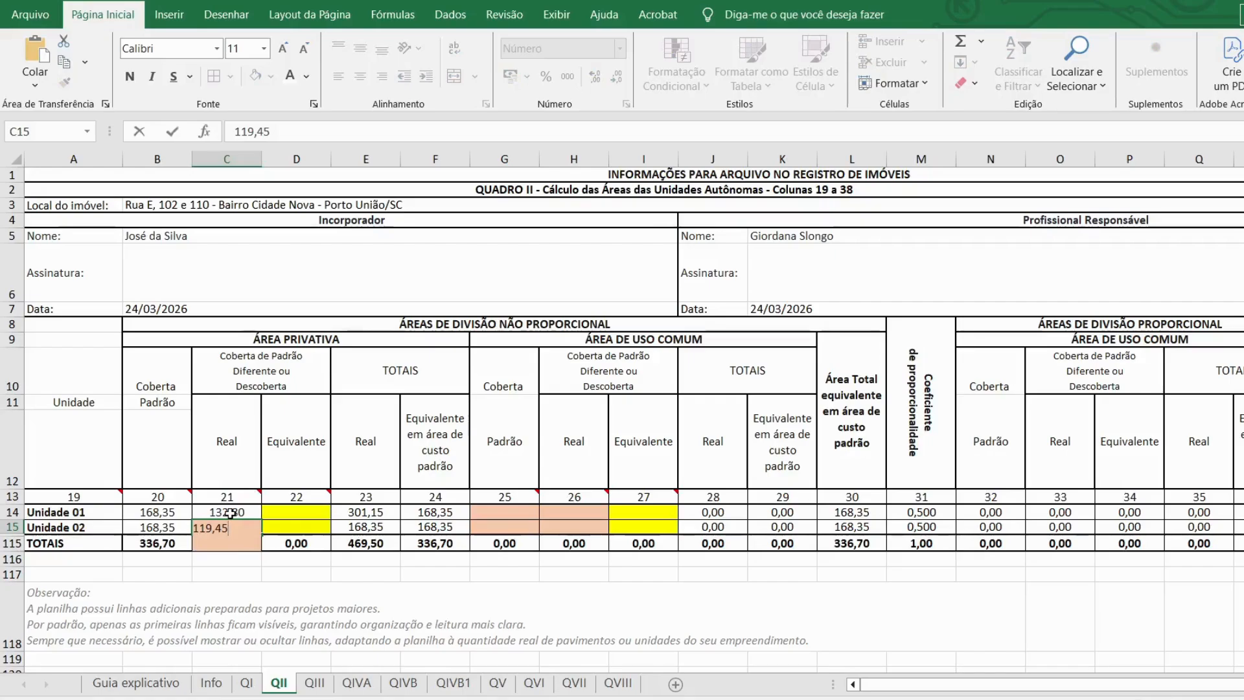
key(Return)
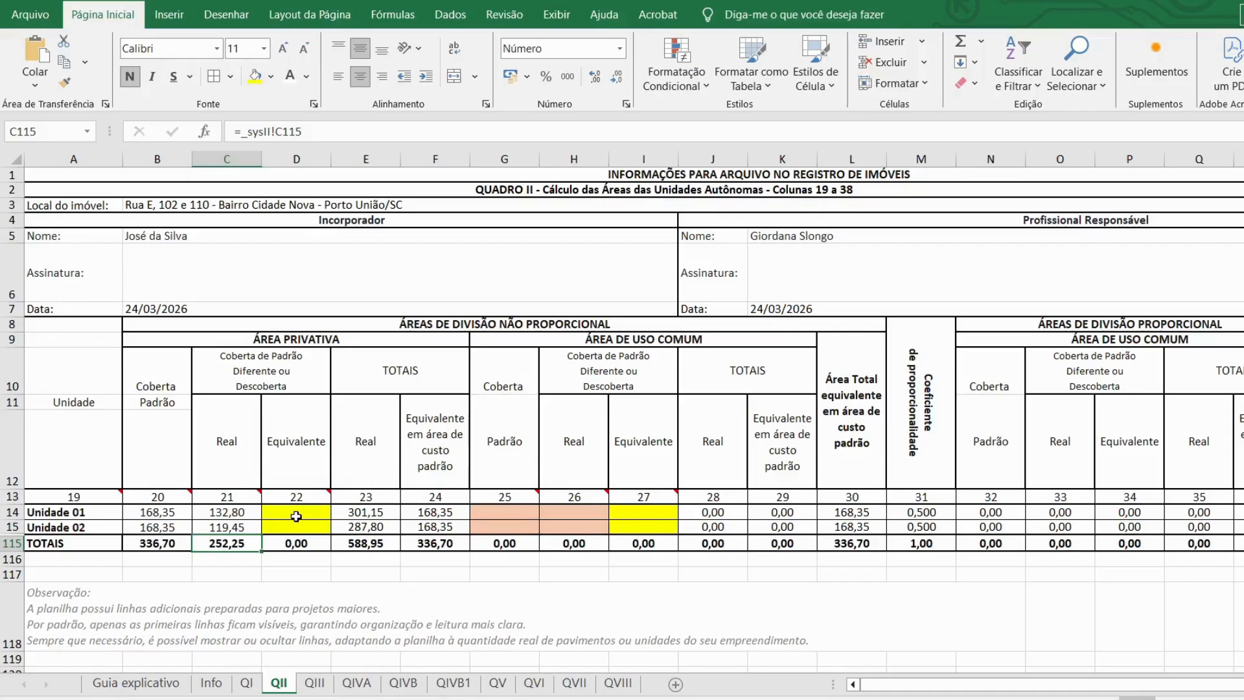
Step: Look up the 0,10–0,30 equivalence index for quintais, calçadas and jardins in the Guia explicativo
click(136, 683)
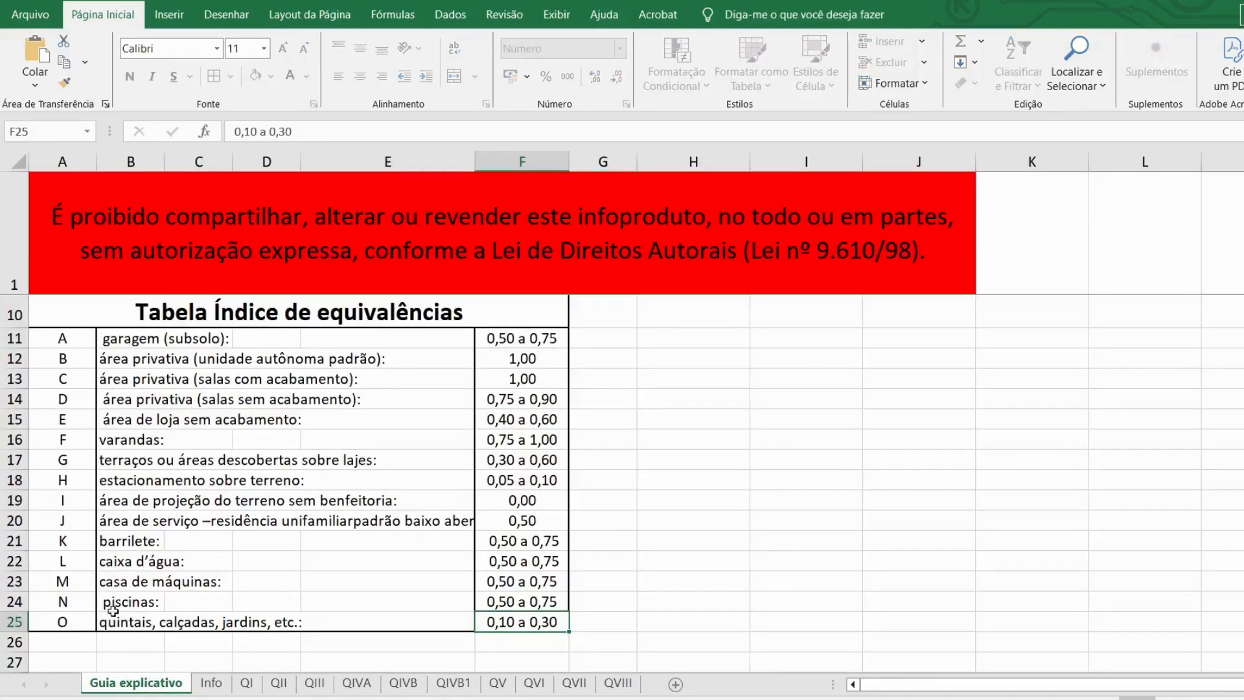
click(253, 624)
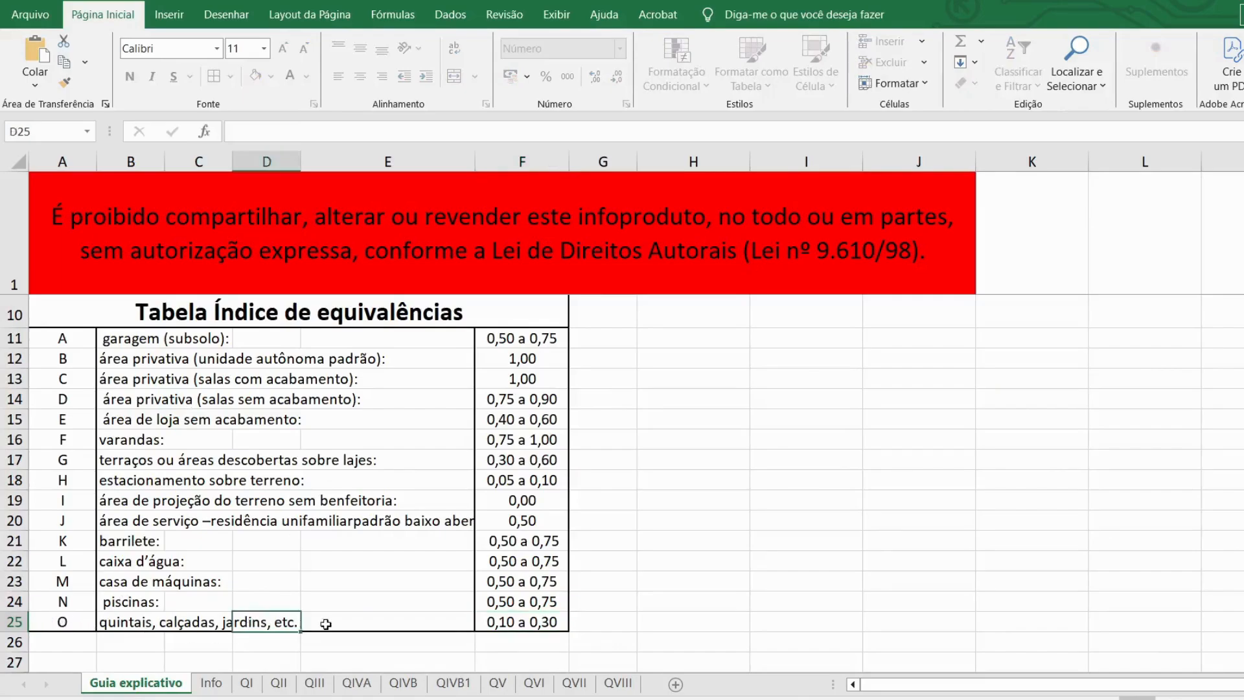
click(512, 624)
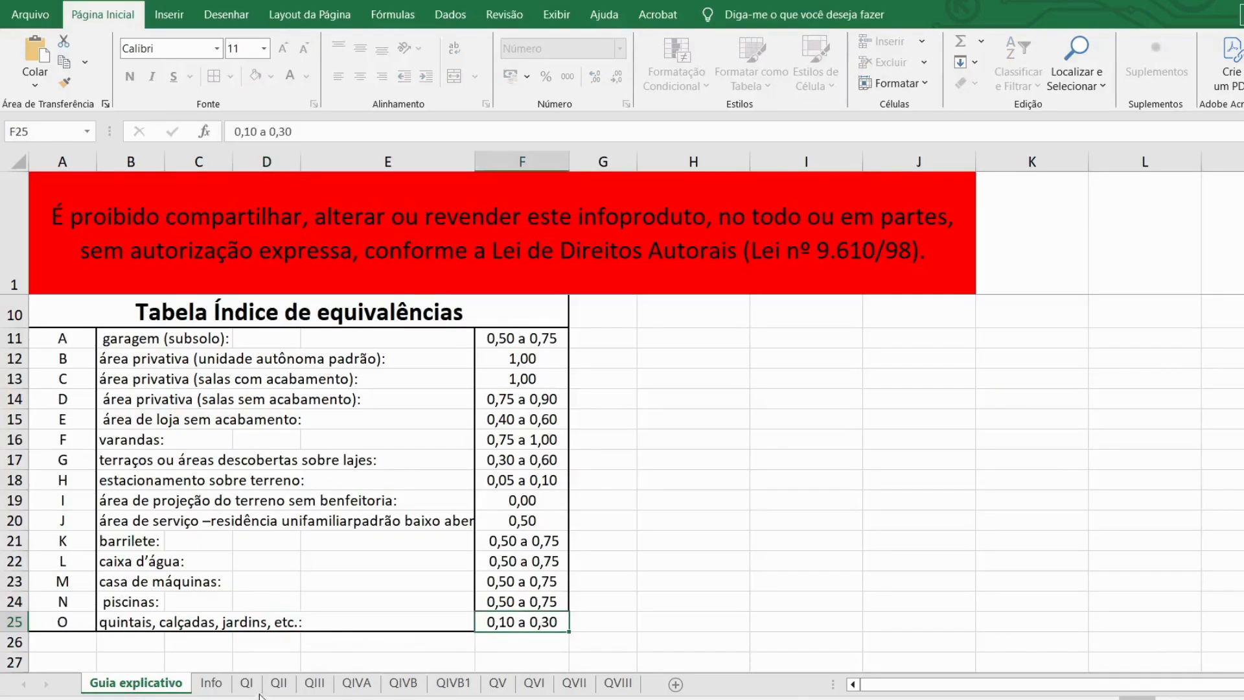
click(279, 683)
Step: Set D14 to =C14*10% and fill it down to D15, giving 13,28 and 11,95
click(296, 514)
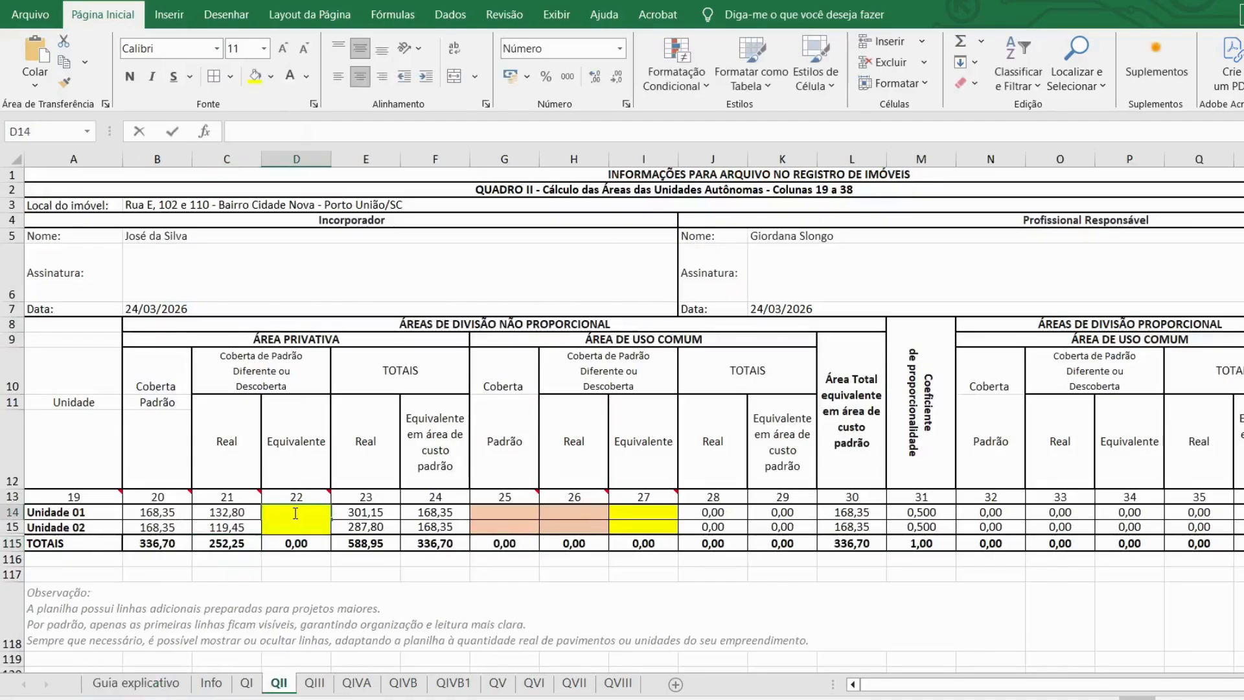
double_click(296, 513)
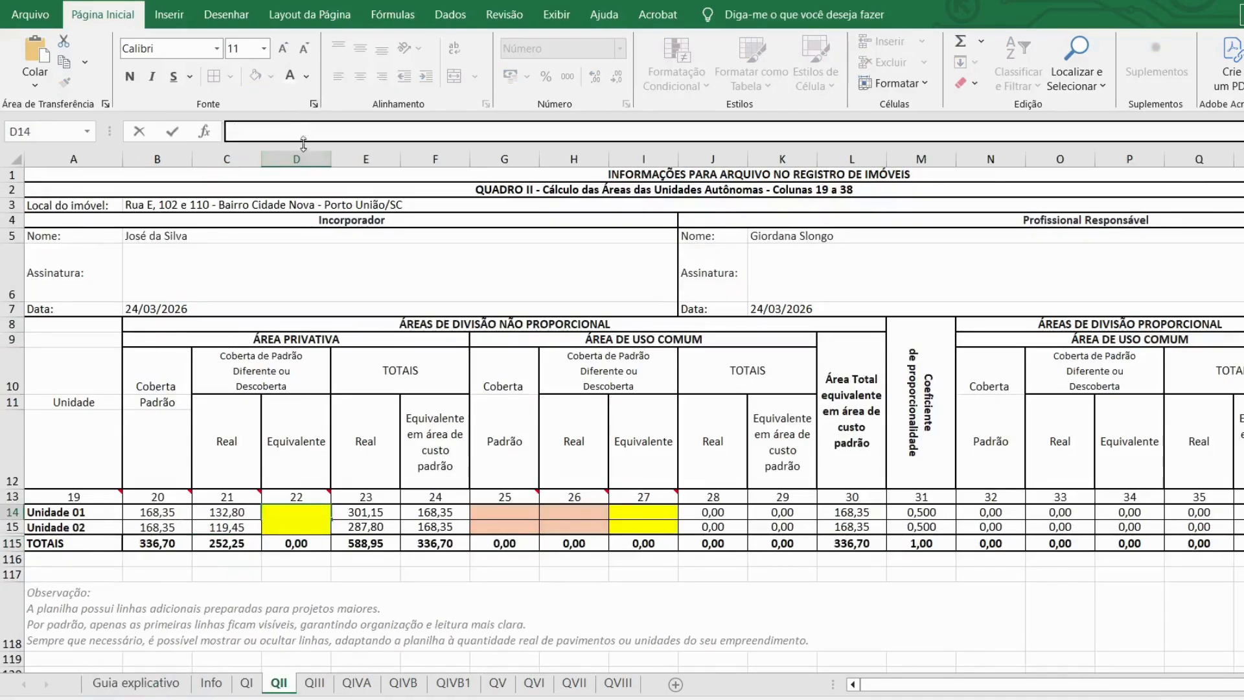
text(=)
click(246, 510)
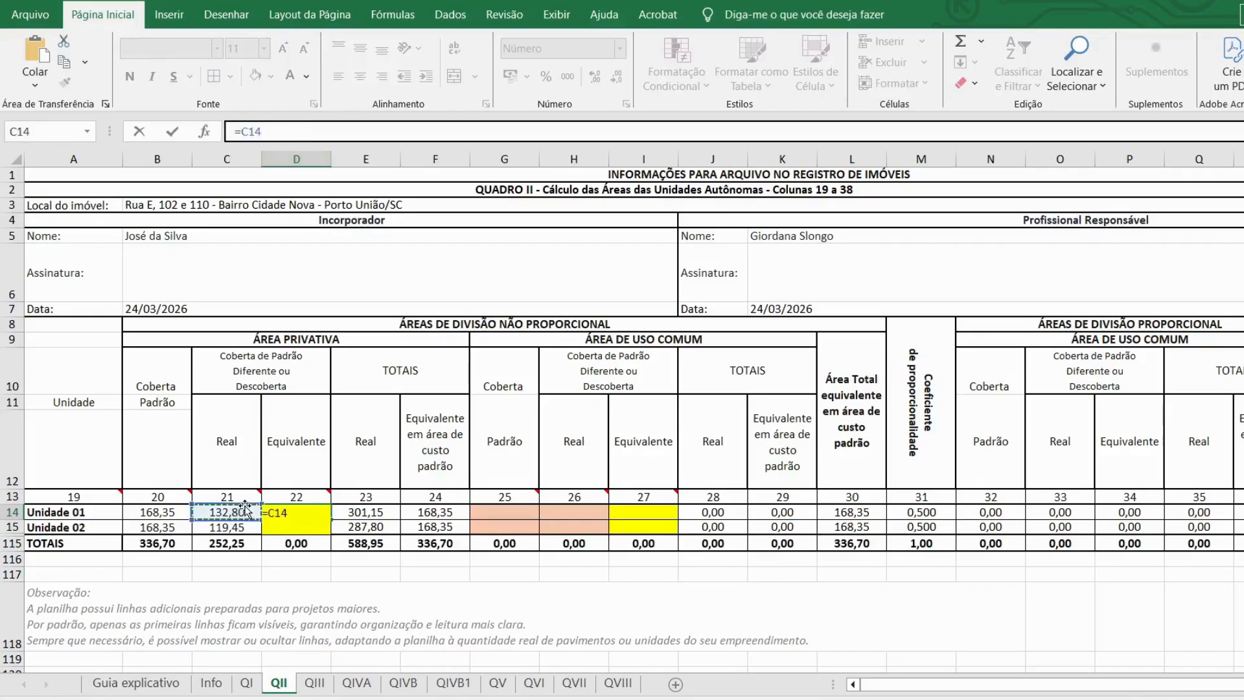
text(*10%)
key(Return)
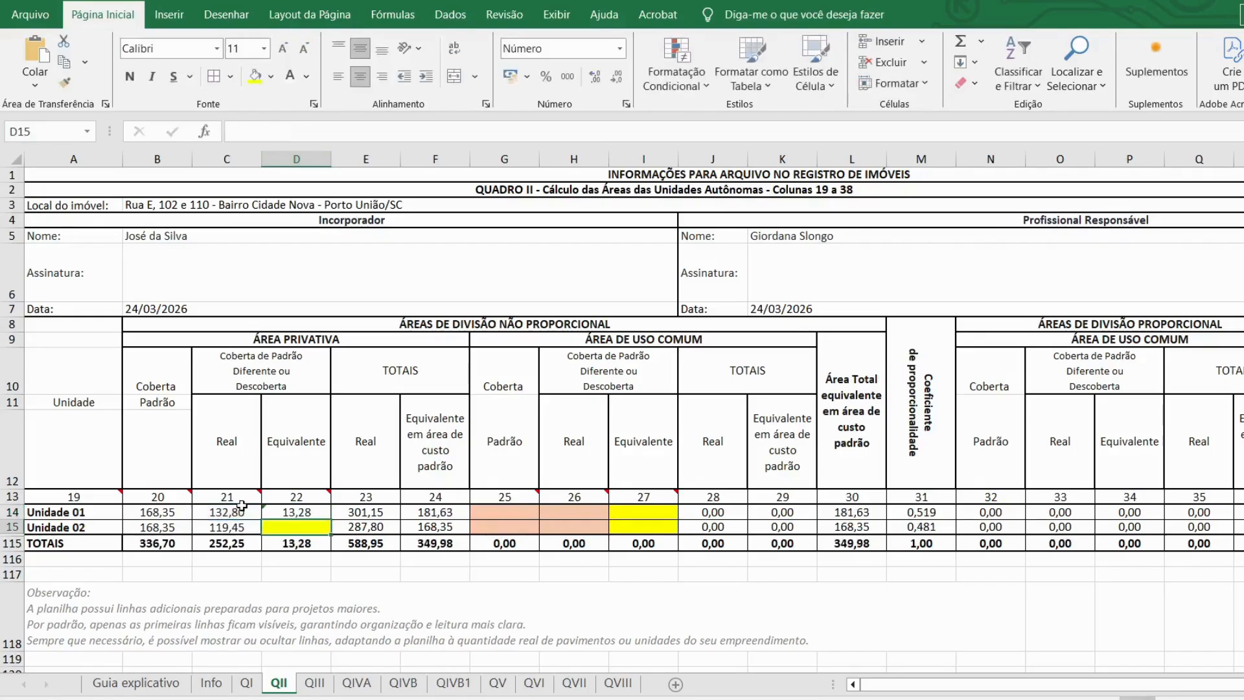
click(308, 509)
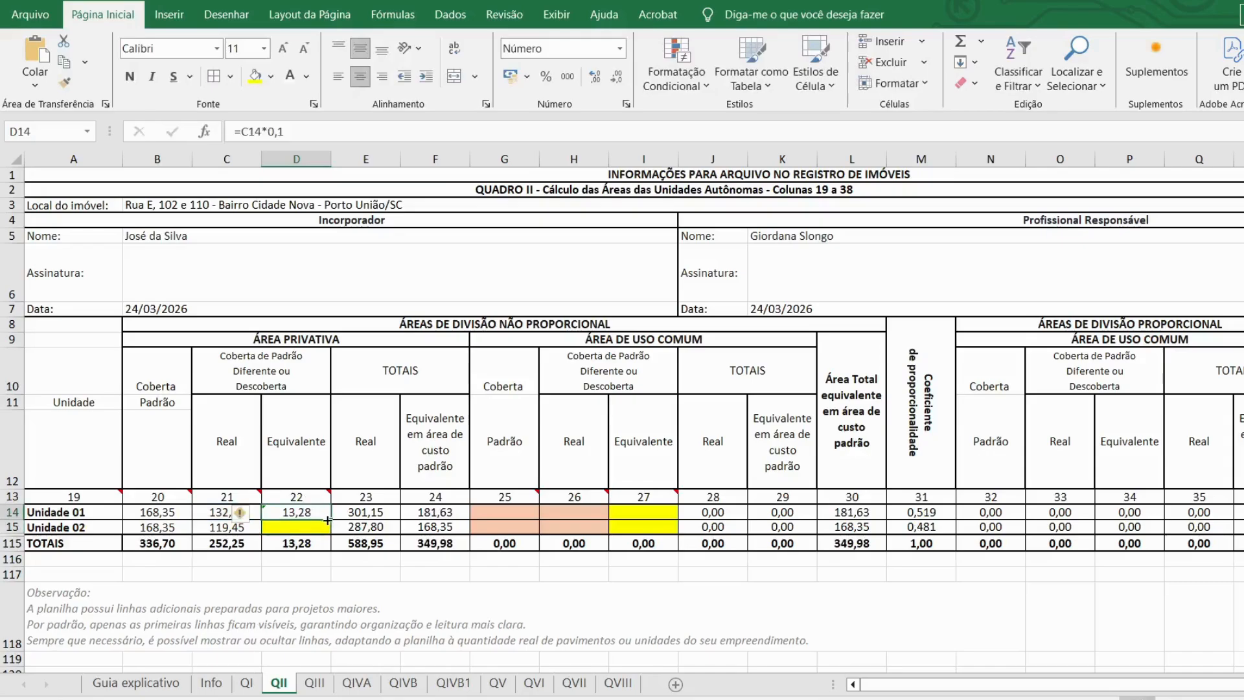
drag(328, 520, 328, 534)
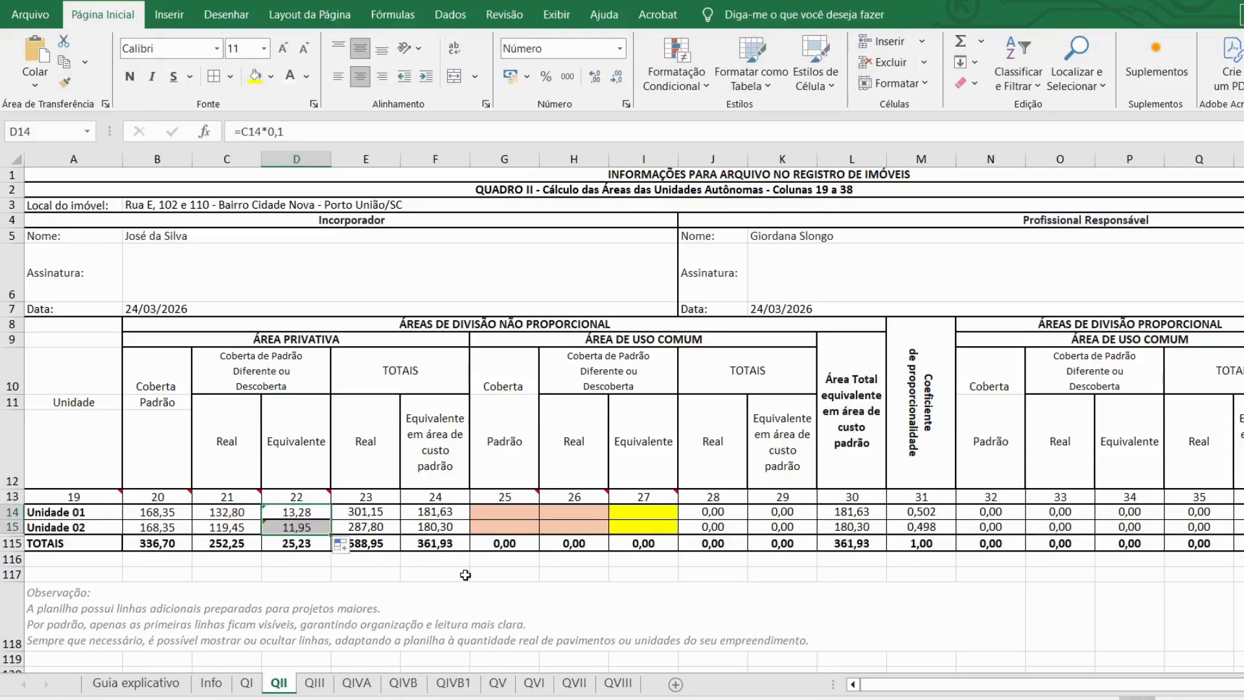
click(502, 513)
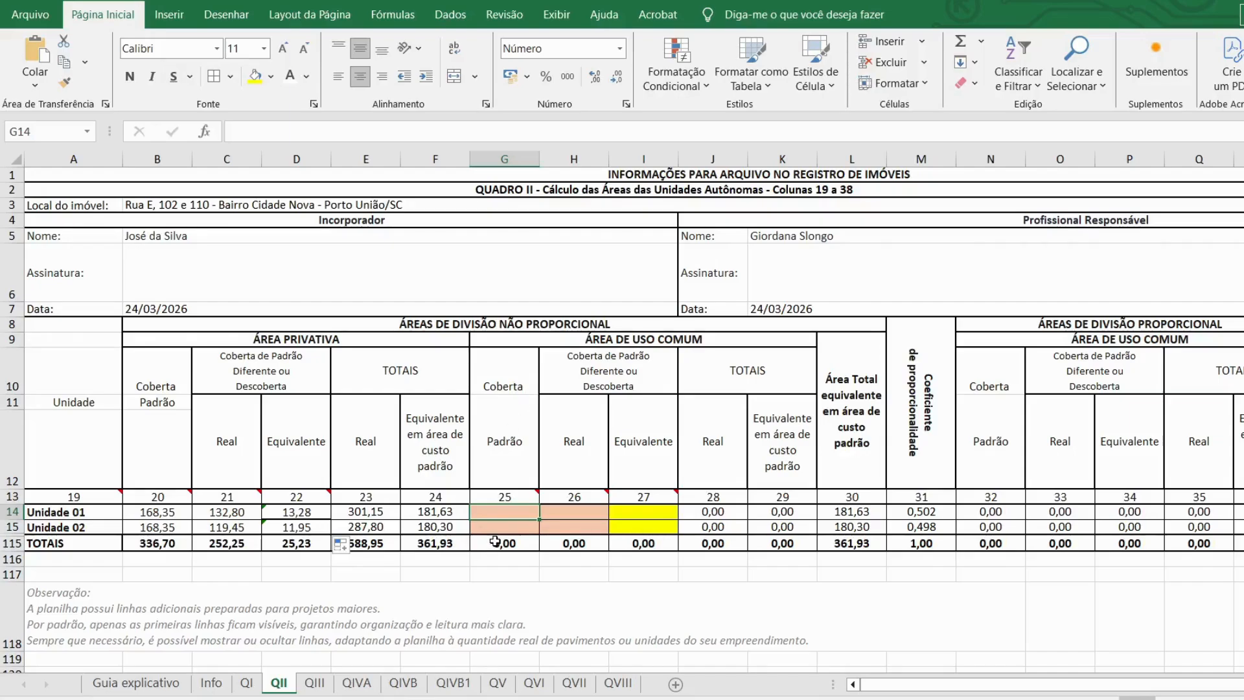
Step: Enter 0 in the common-area cells G14, H14 and I14 for Unidade 01
text(0)
key(Return)
click(567, 512)
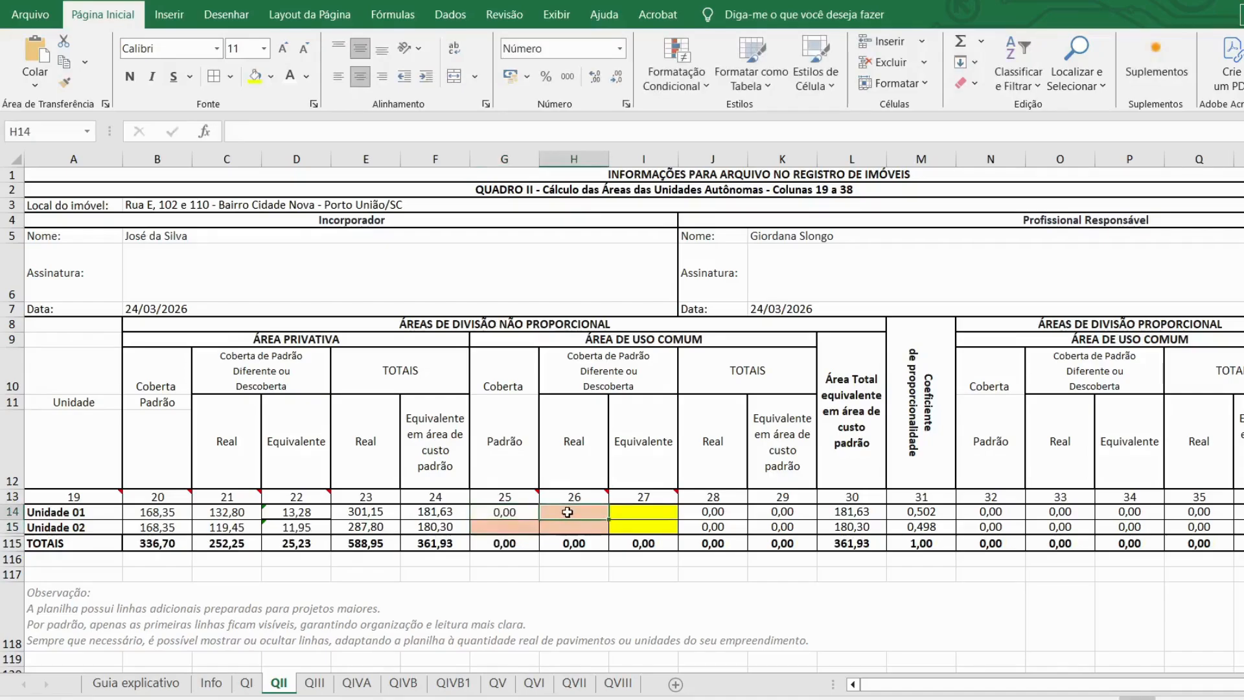
text(0)
key(Return)
click(643, 512)
text(0)
key(Return)
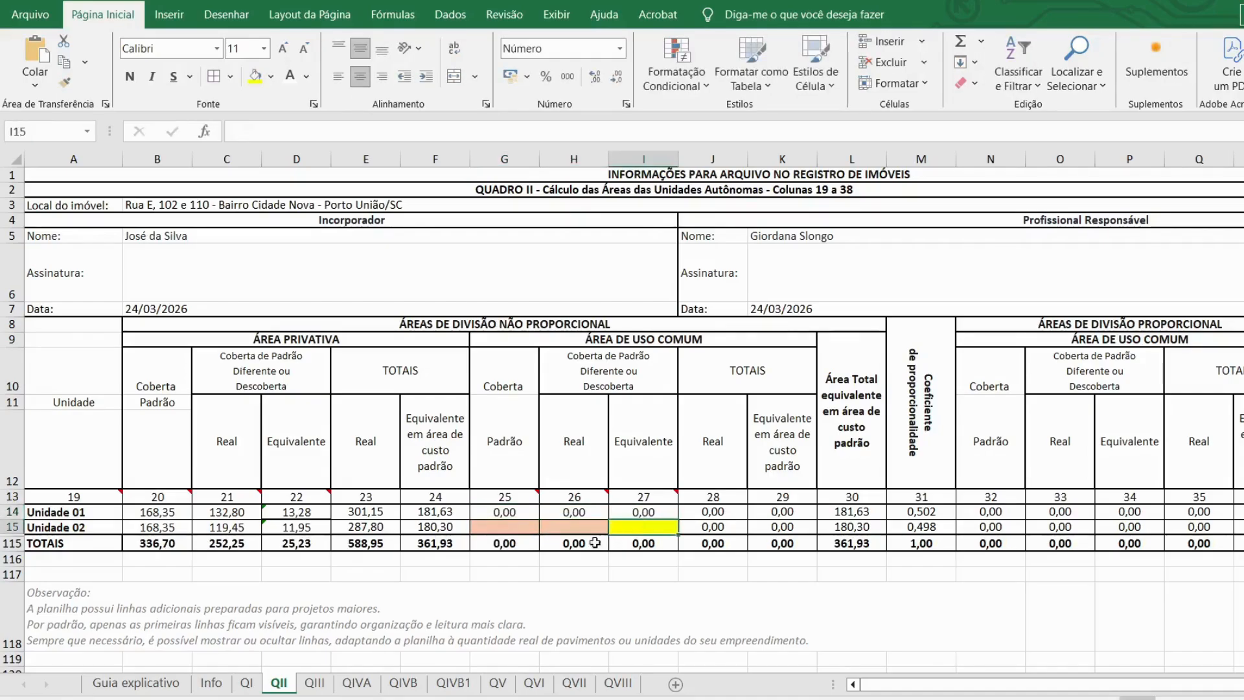
Step: Enter 0 in the common-area cells G15, H15 and I15 for Unidade 02
click(523, 528)
text(0)
key(Return)
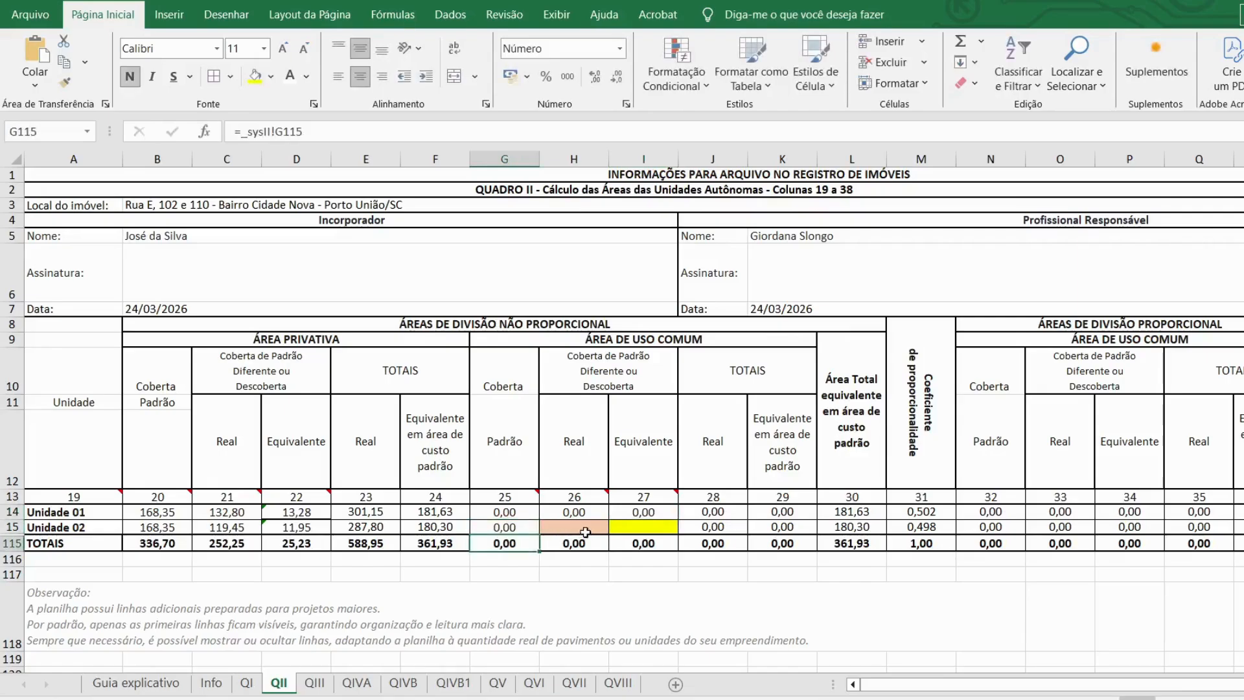
click(585, 532)
text(0)
key(Return)
click(627, 528)
text(0)
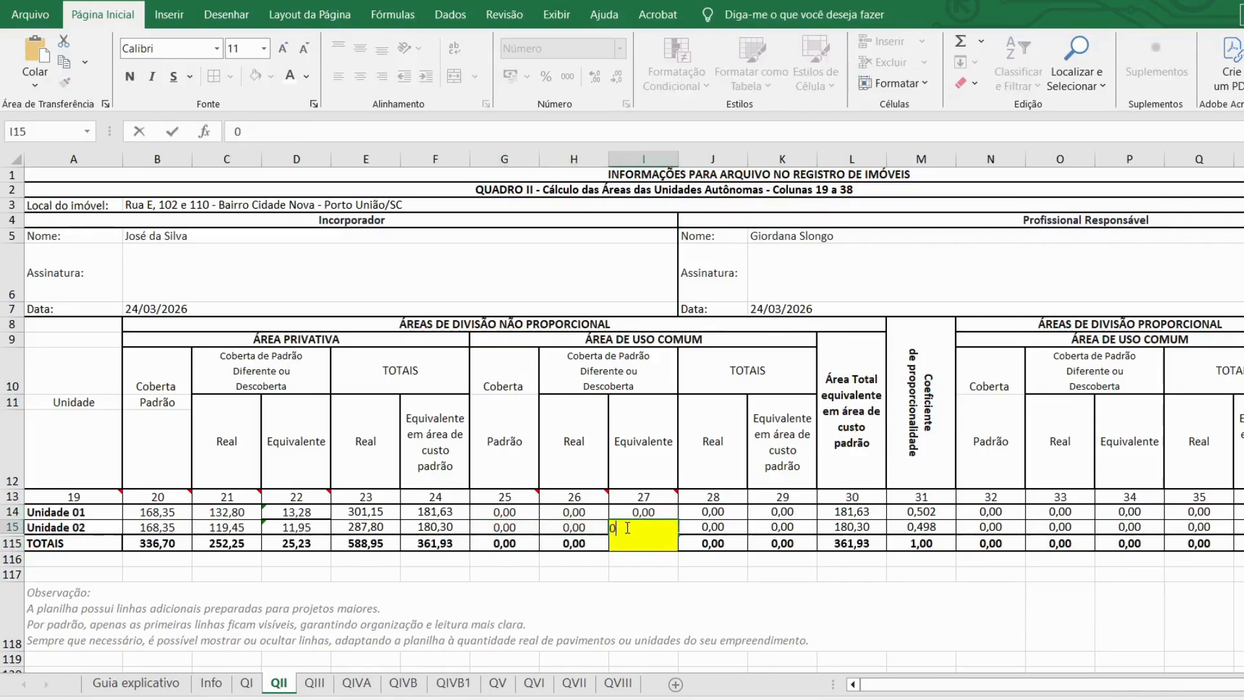
key(Return)
click(713, 574)
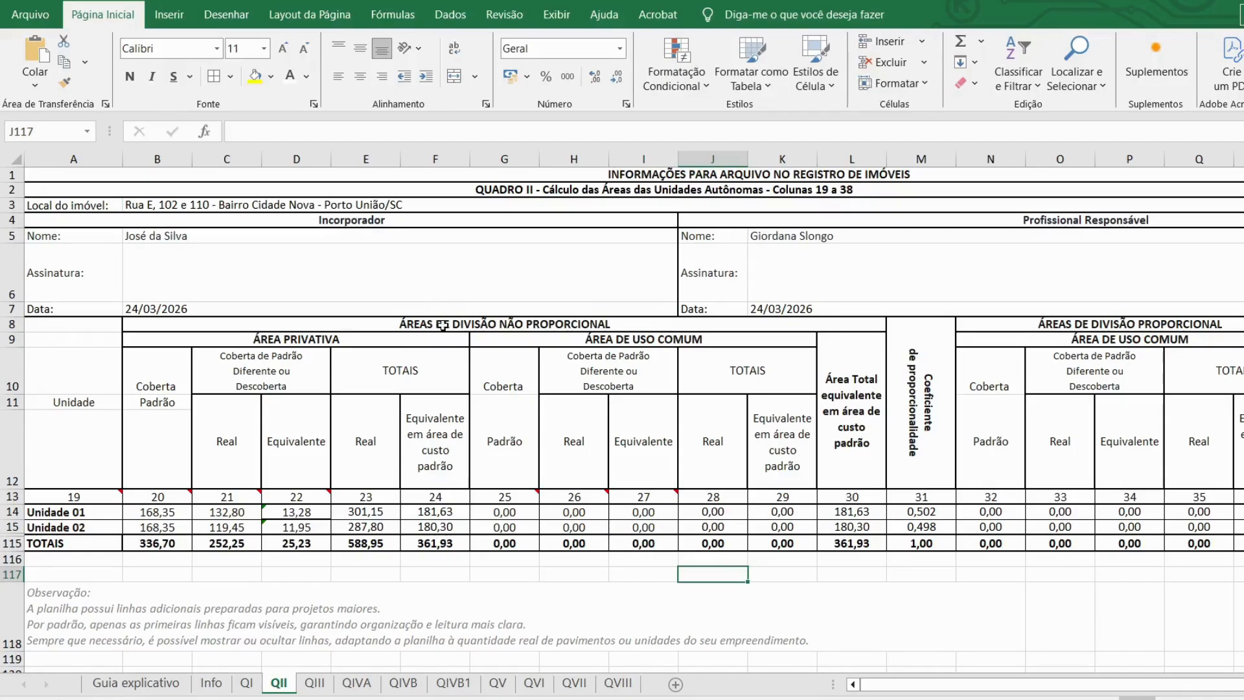
Step: On QIII row 14, enter uso residencial, alto finishing, 2 floors and 168,35 private area
click(314, 684)
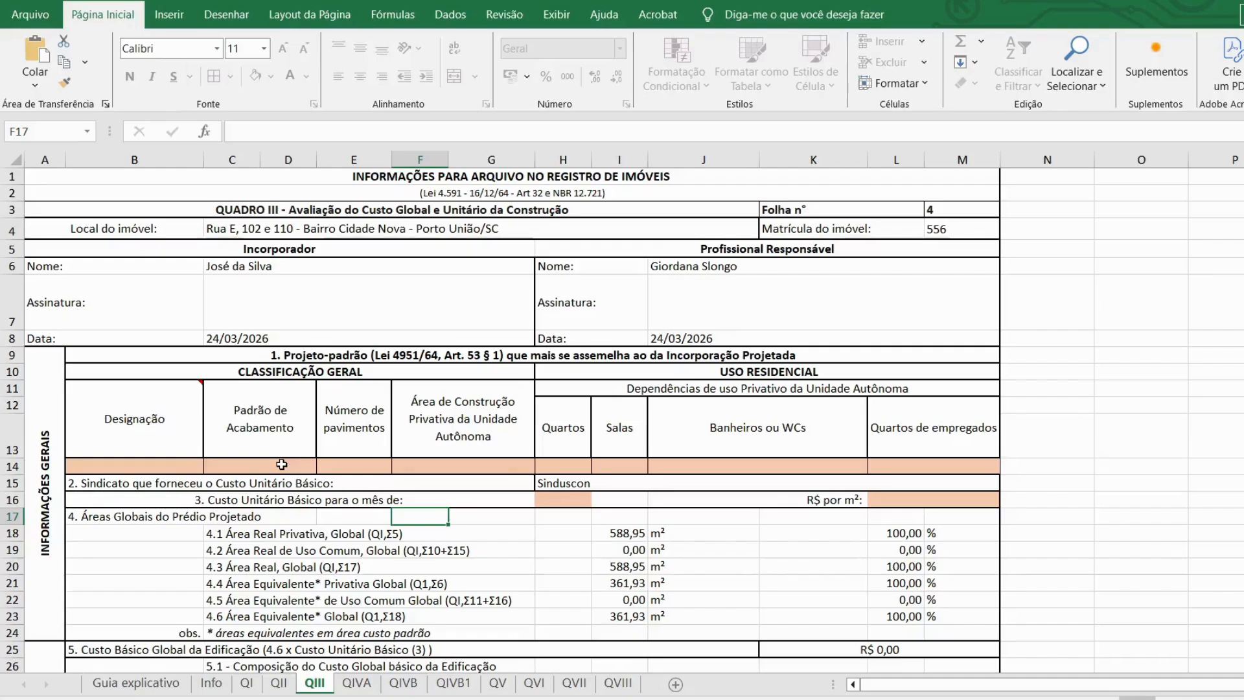
scroll(281, 453, down, 1)
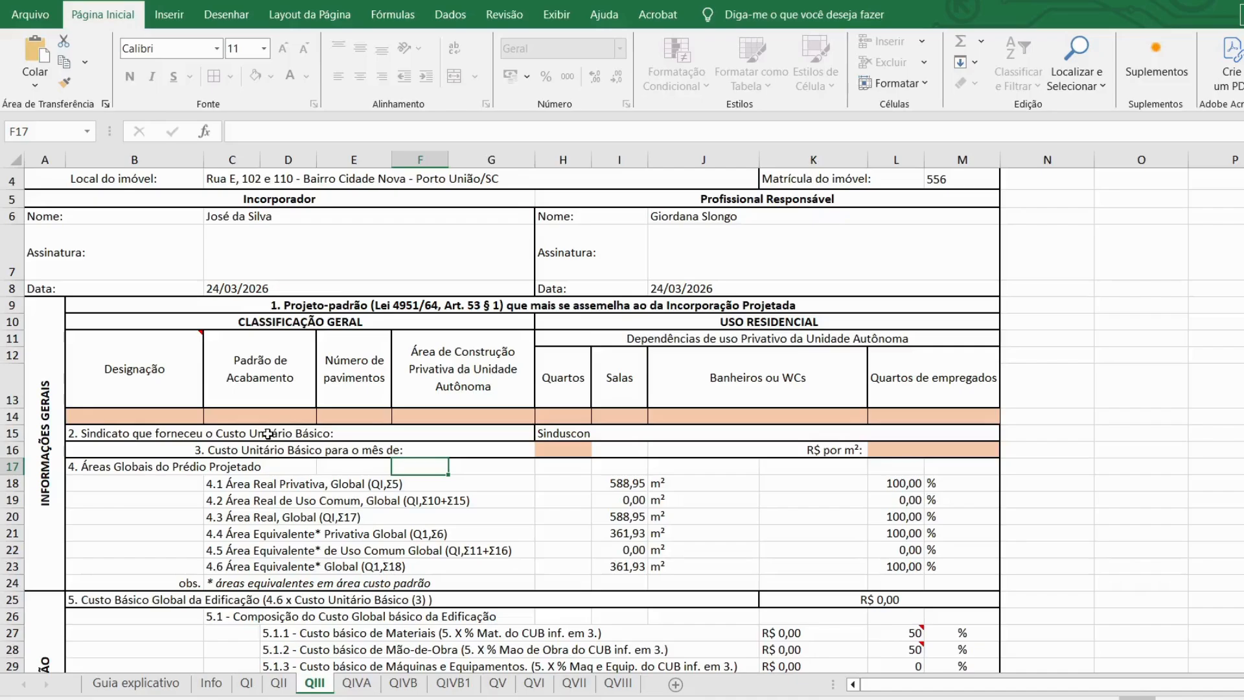
click(128, 416)
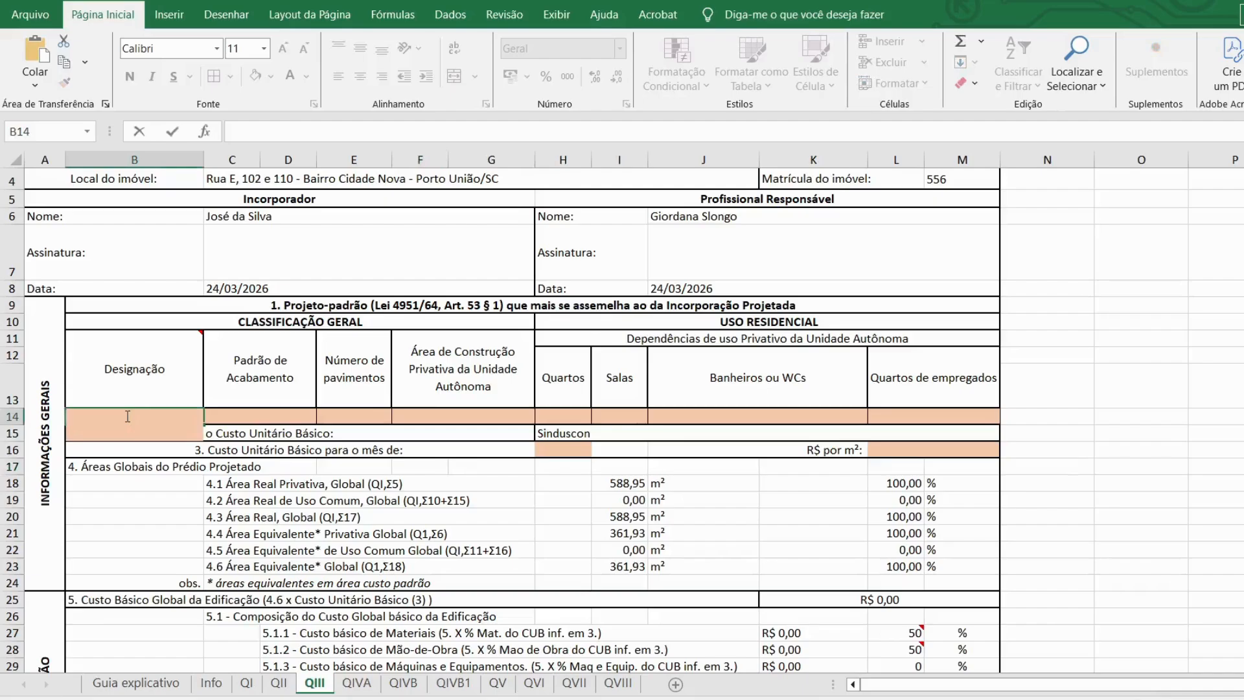
text(uso residencial)
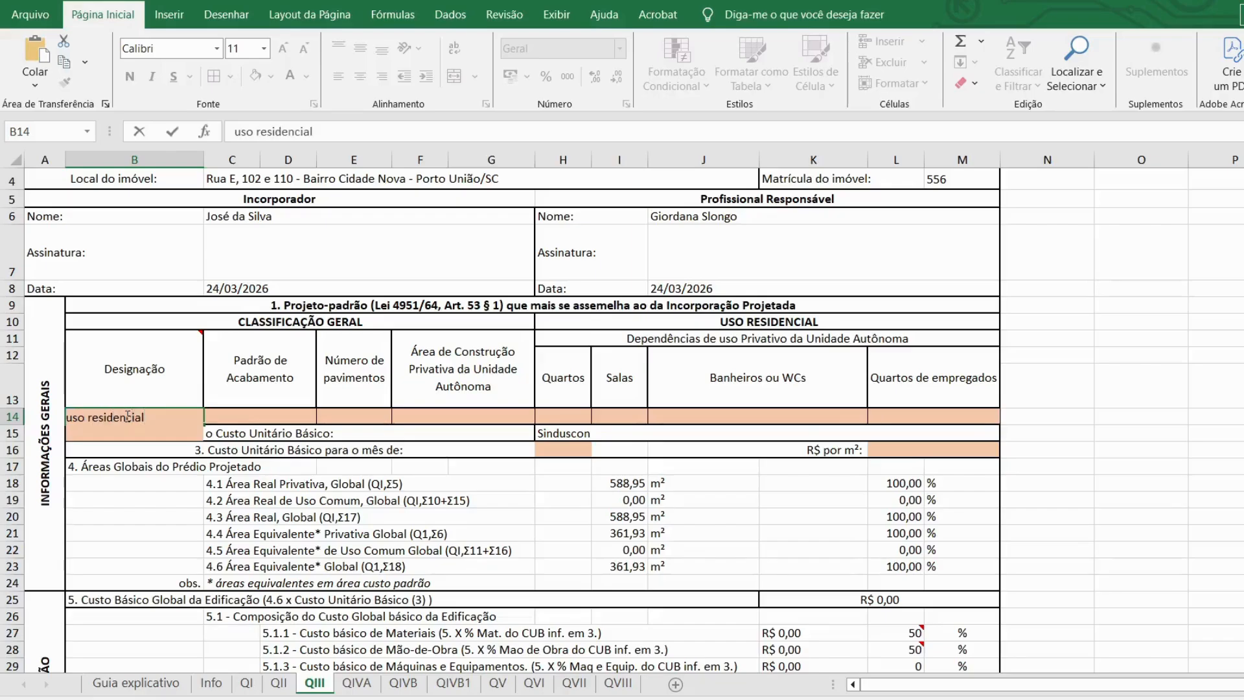
key(Return)
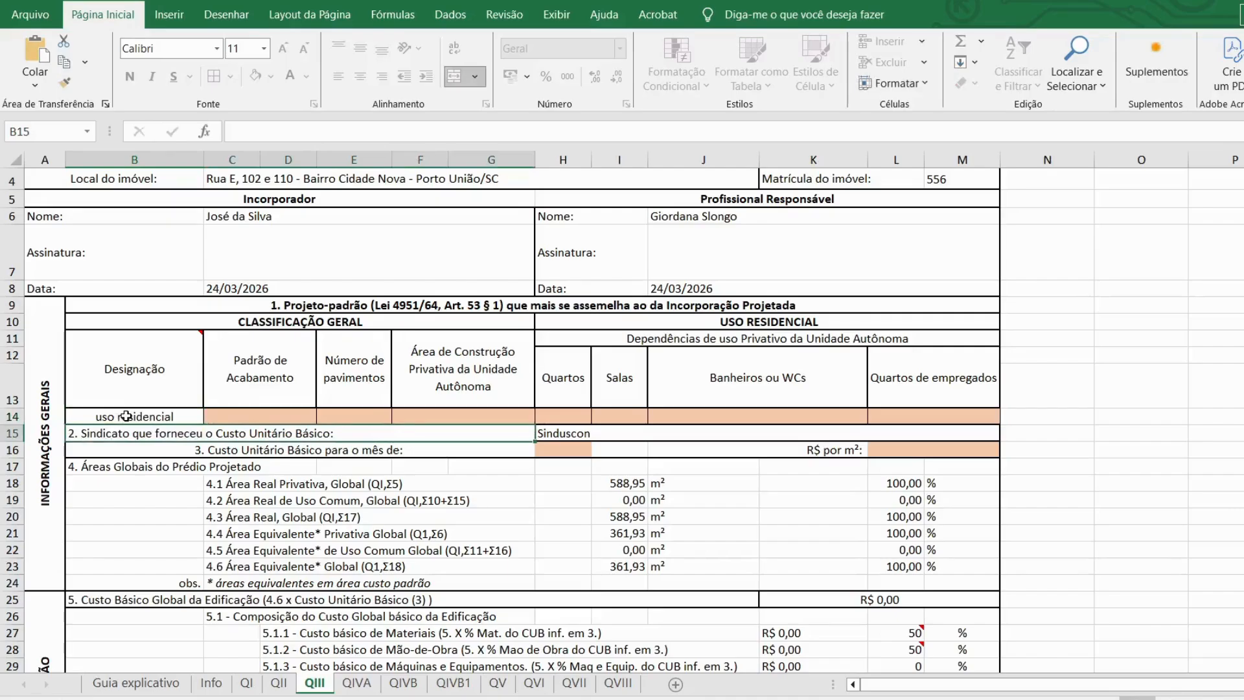
click(303, 416)
text(al)
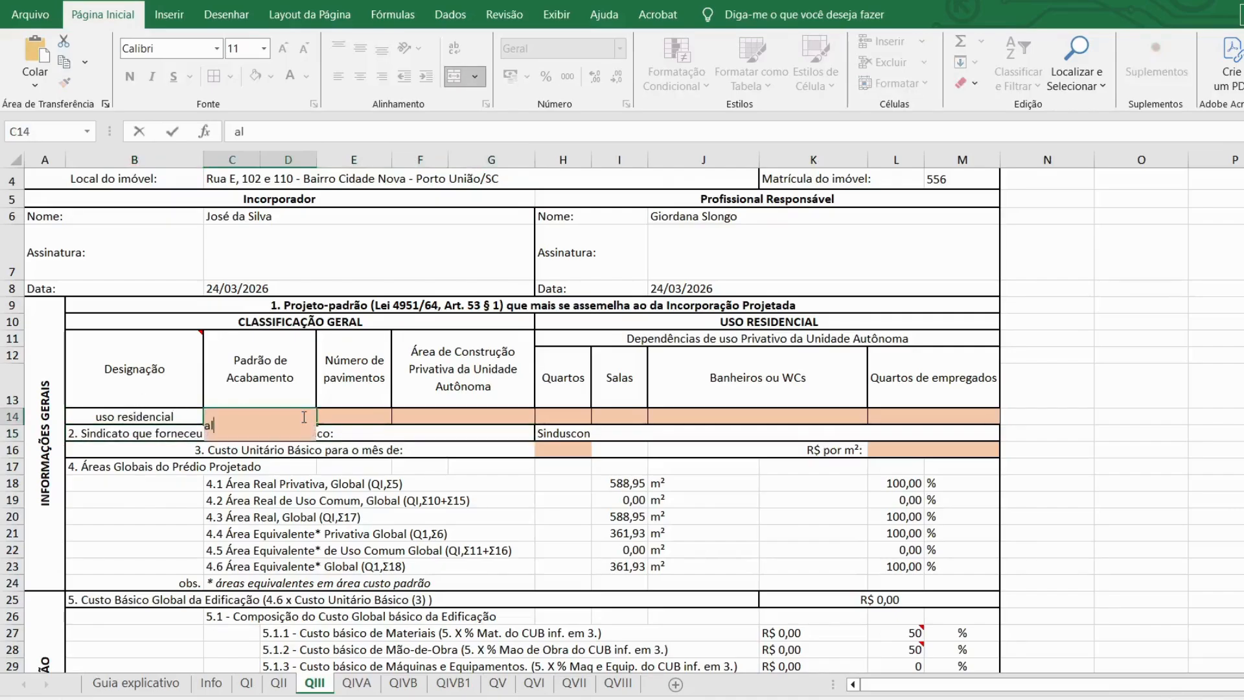
text(to)
key(Return)
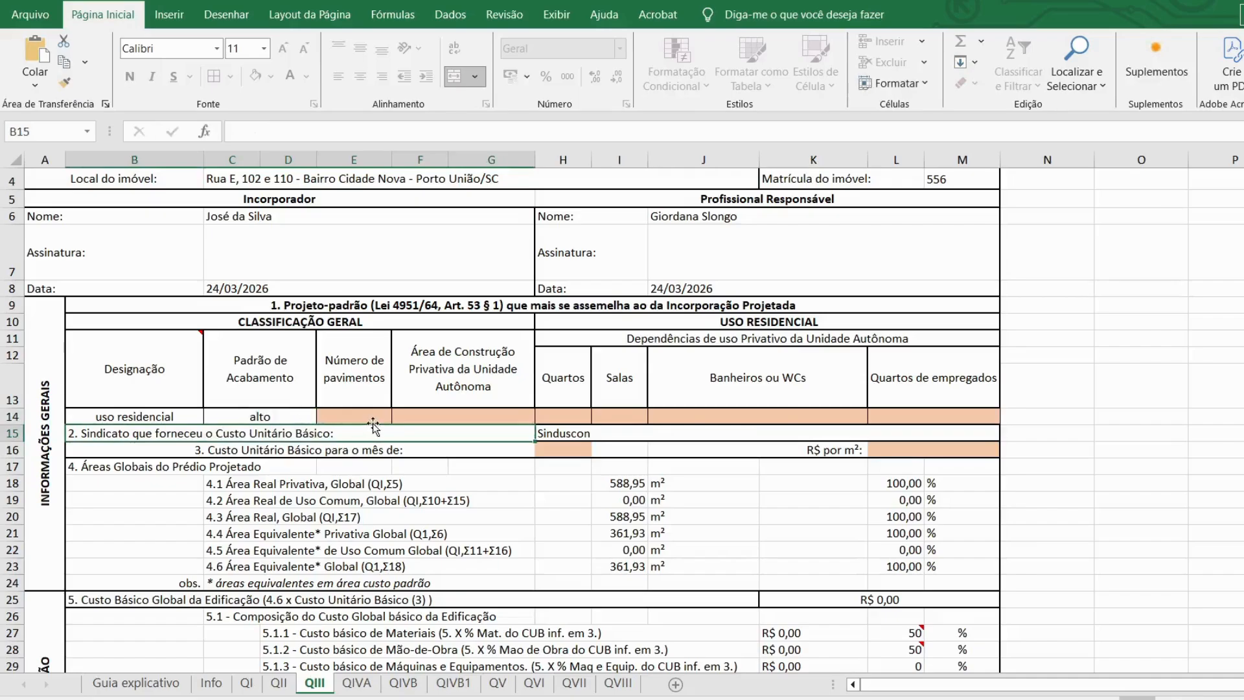
click(373, 420)
text(2)
key(Return)
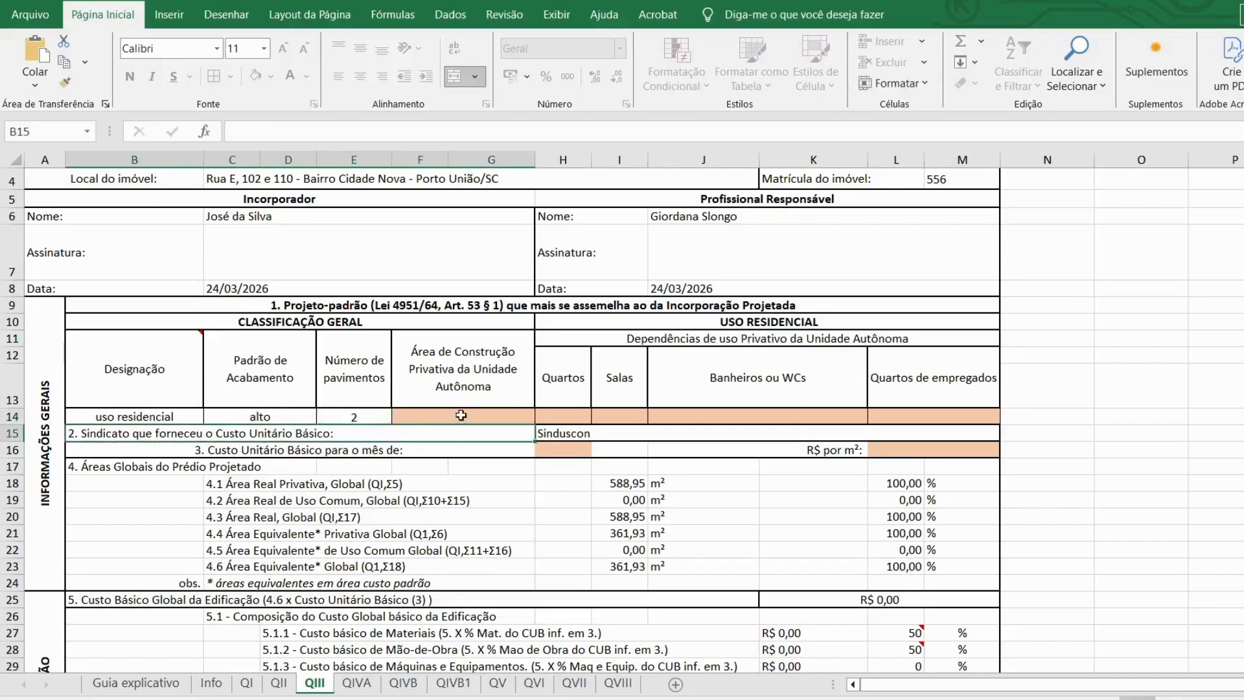
click(461, 416)
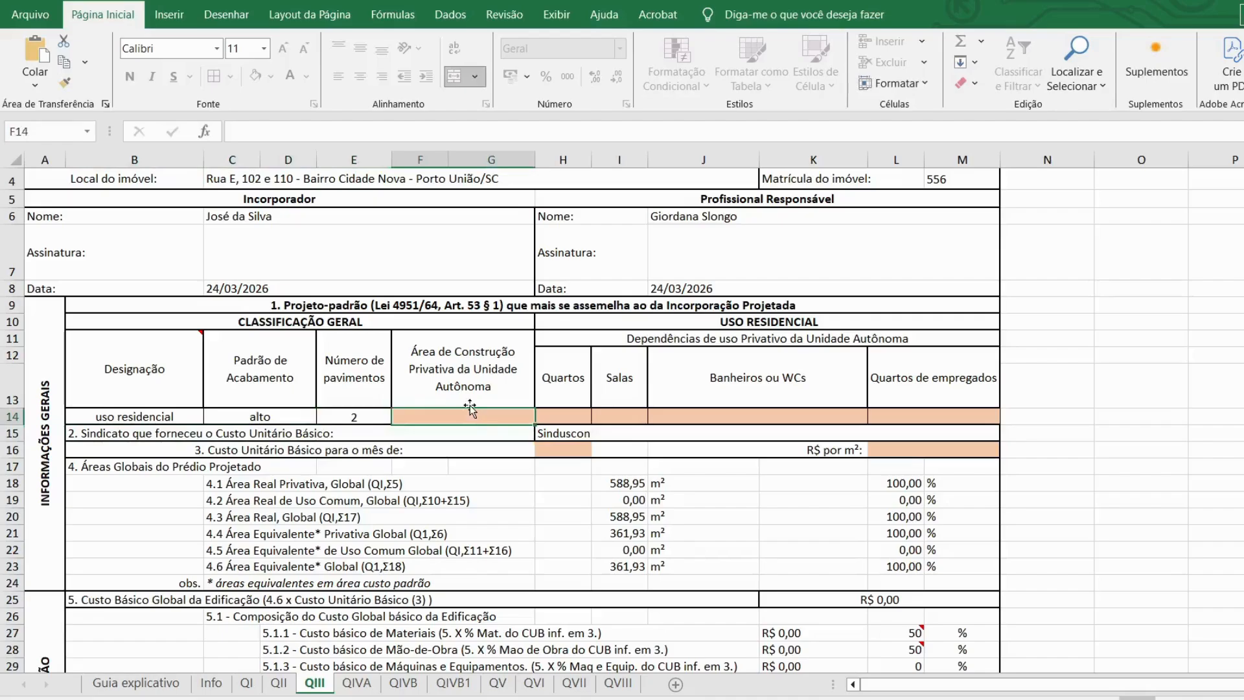
text(168,35)
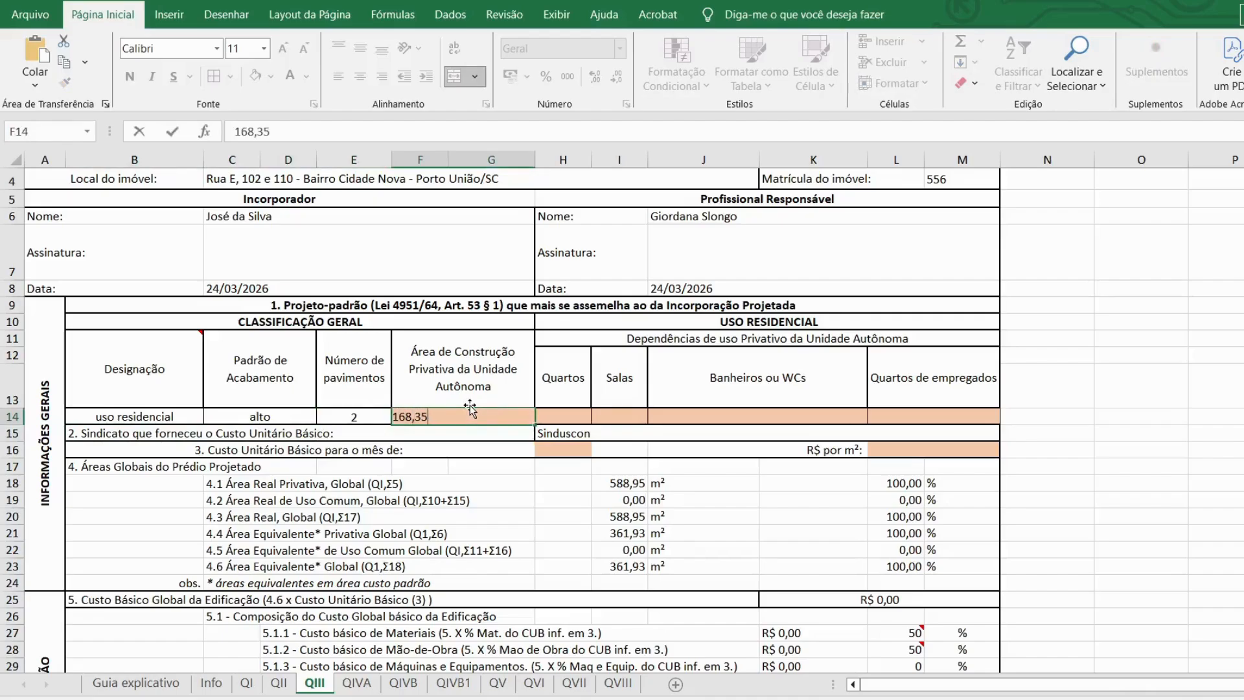
key(Return)
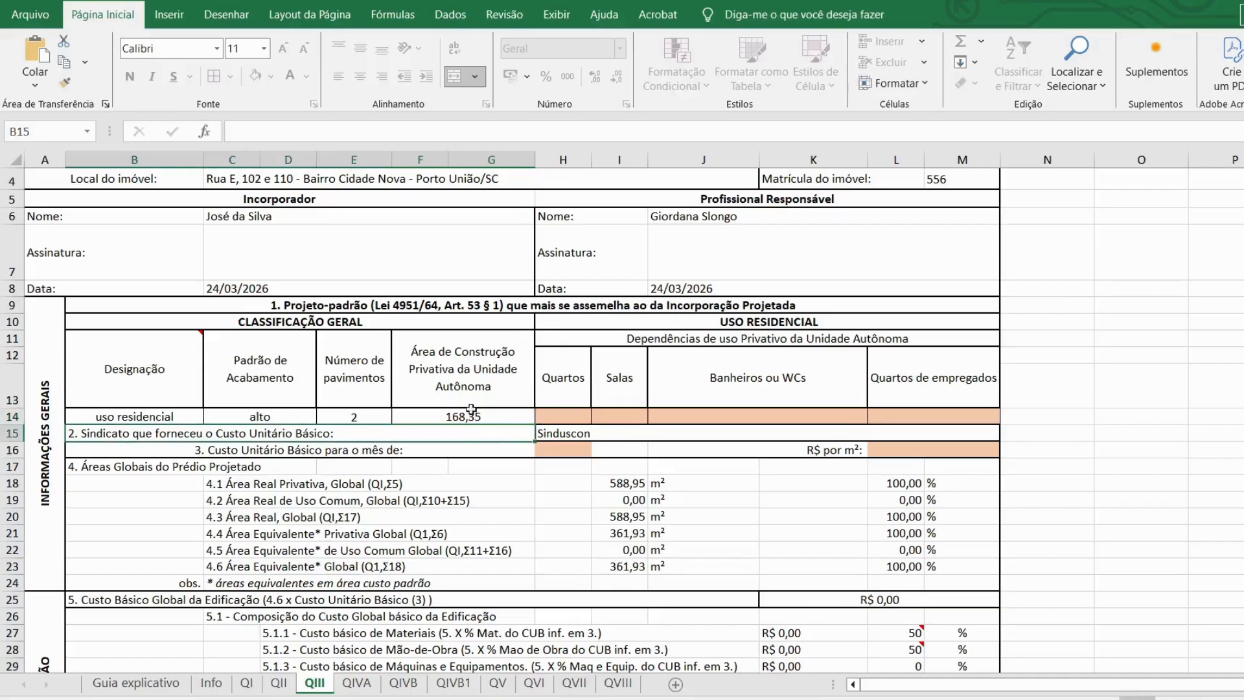
Step: Record 3 quartos, 1 sala, 3 banheiros and 0 quartos de empregados
click(571, 418)
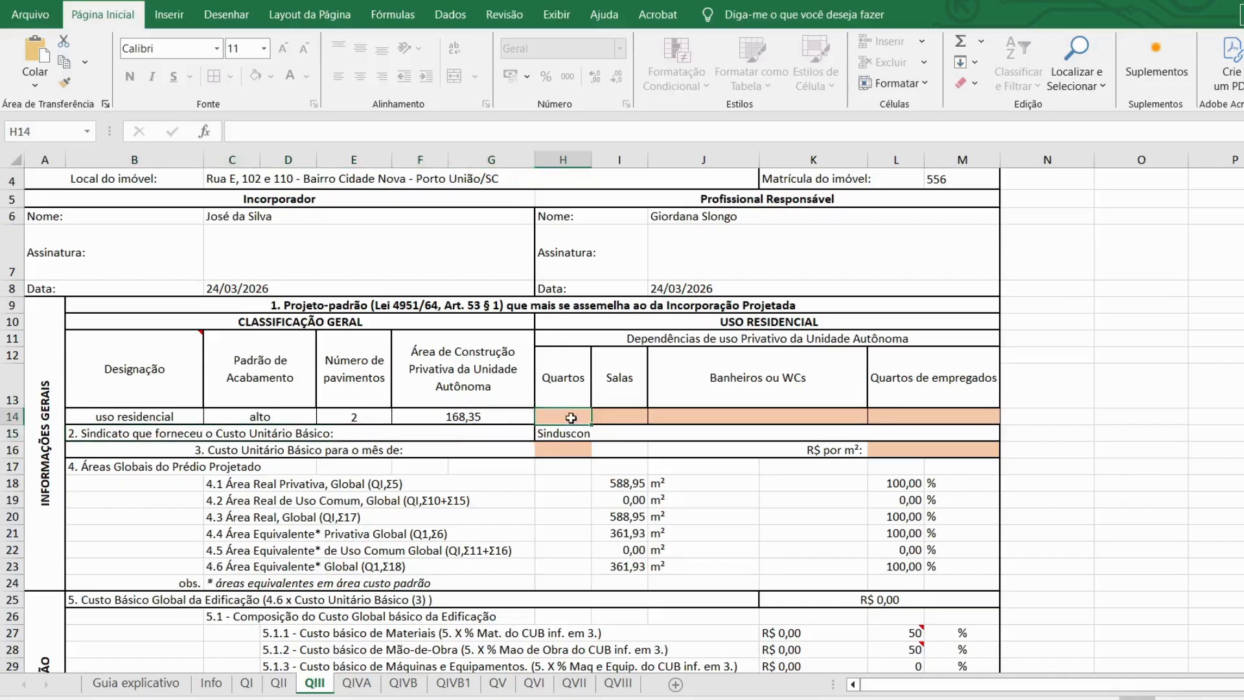
text(3)
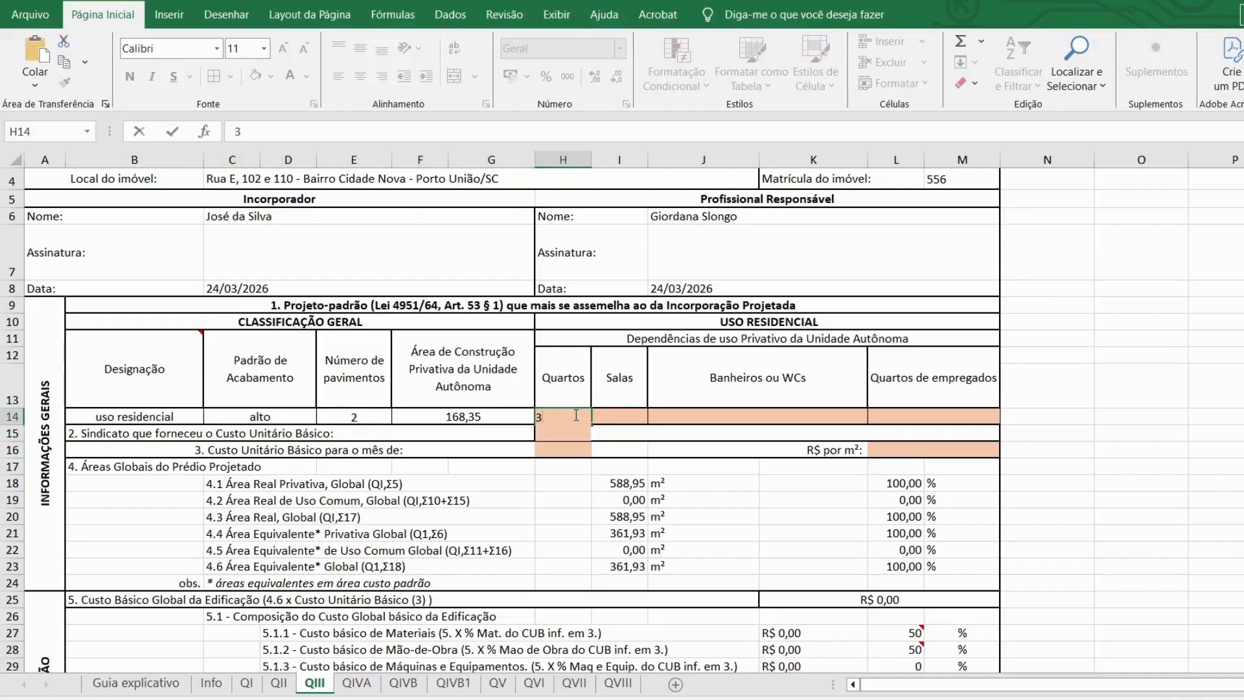
key(Tab)
text(1)
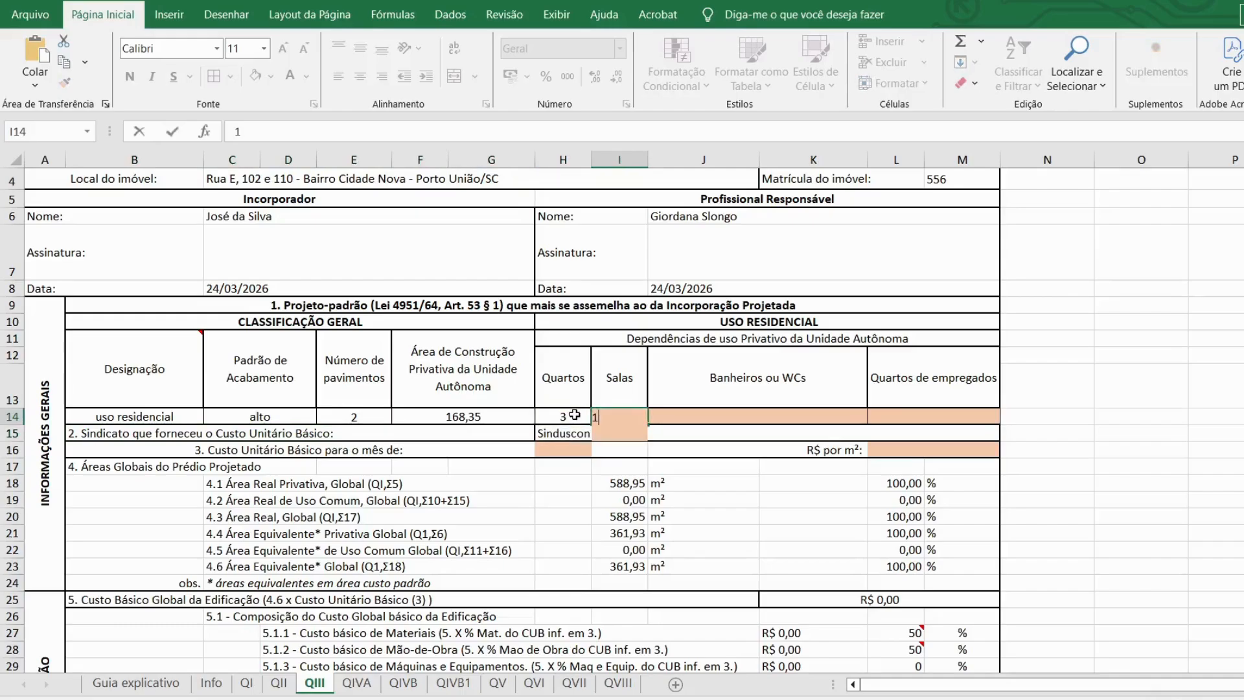
key(Tab)
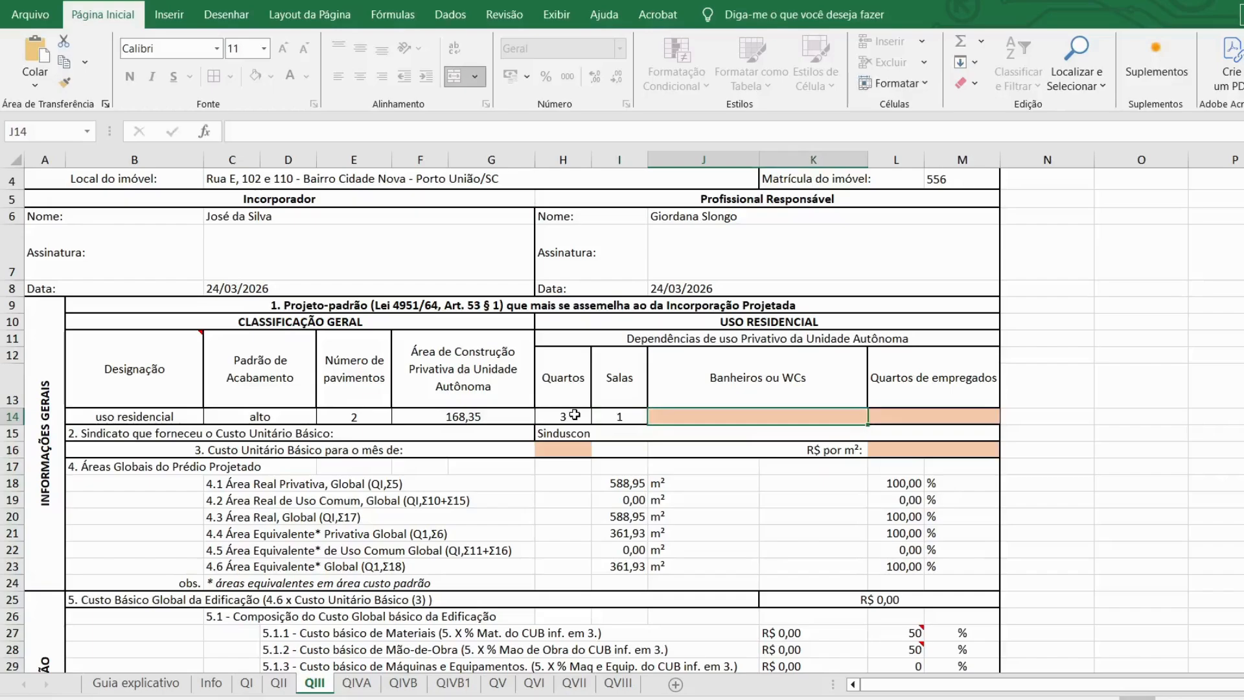
text(3)
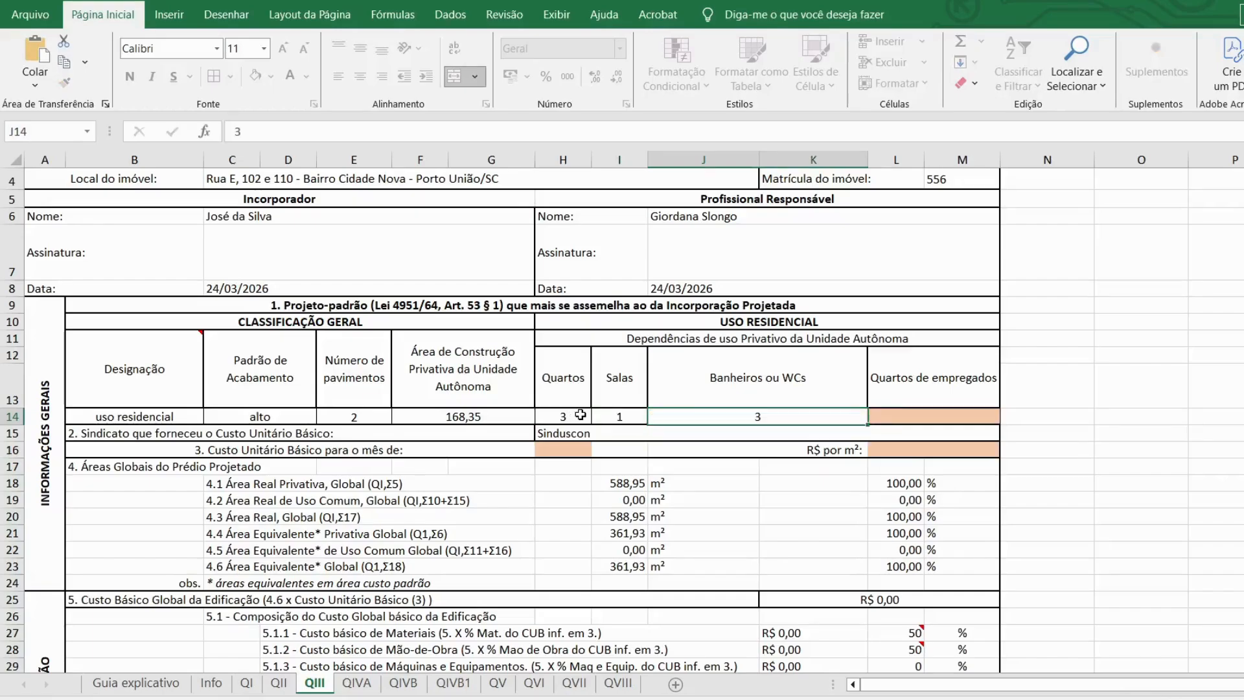
key(Tab)
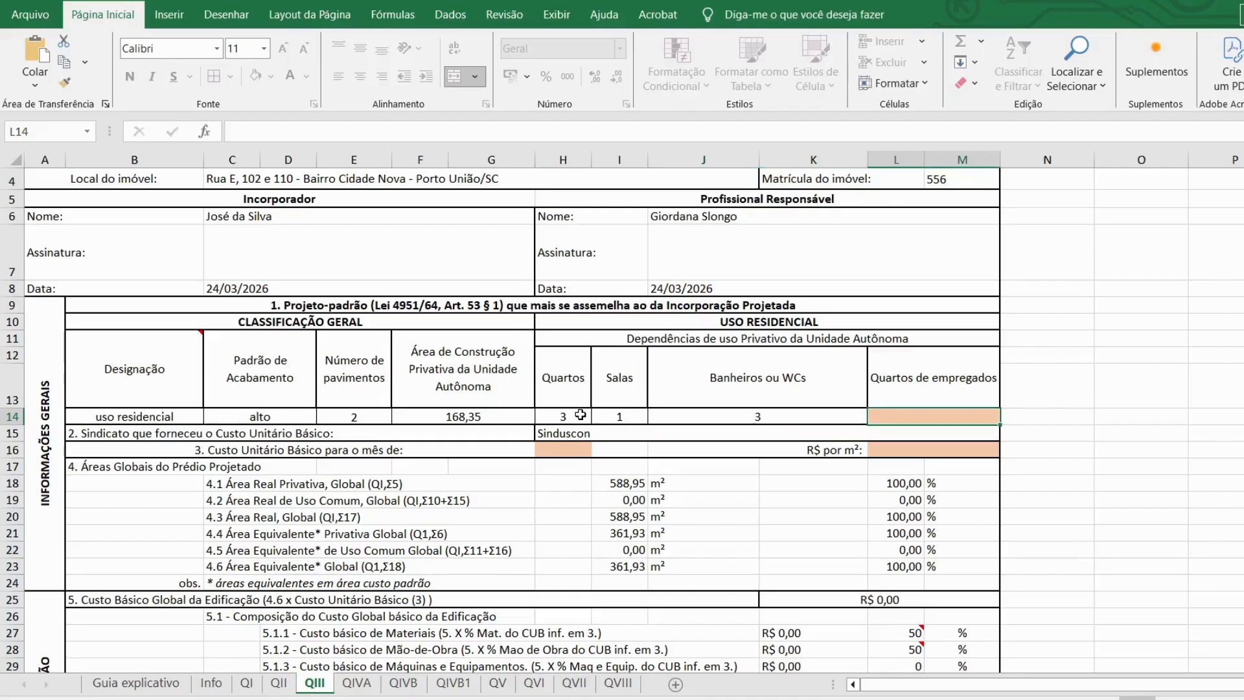
text(0)
key(Return)
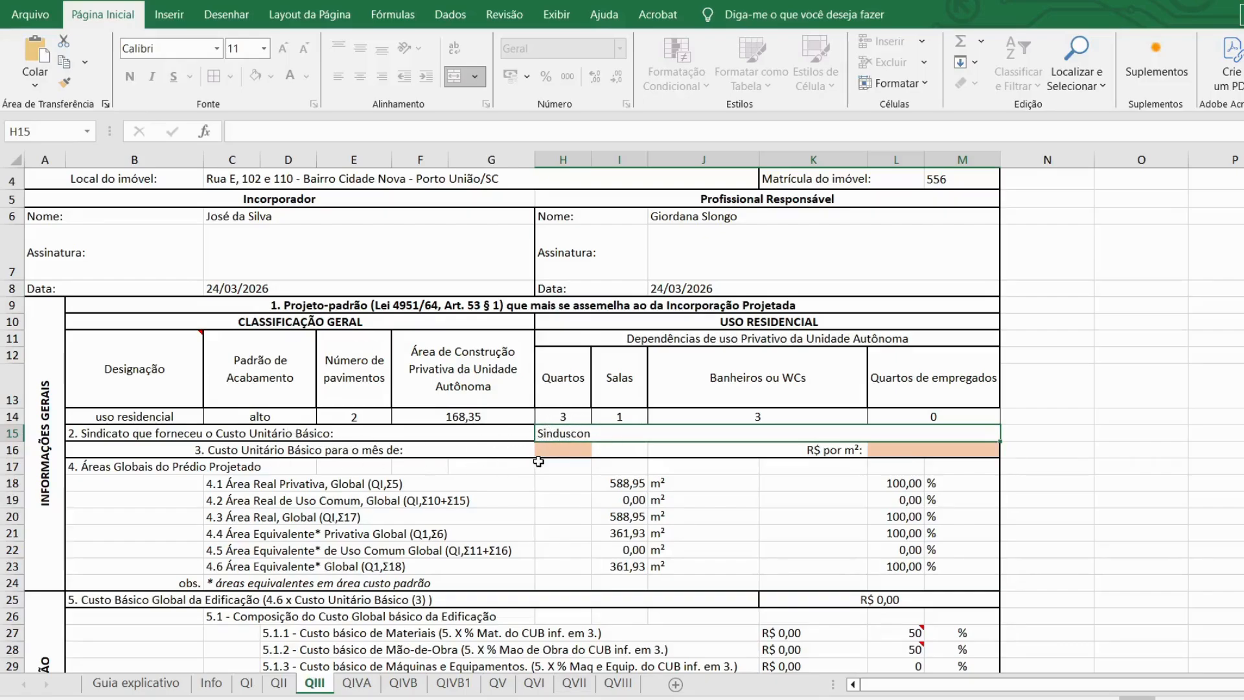
Step: Enter março/2026 as the CUB month in H16 and 3.540,00 per m² in L16
click(545, 452)
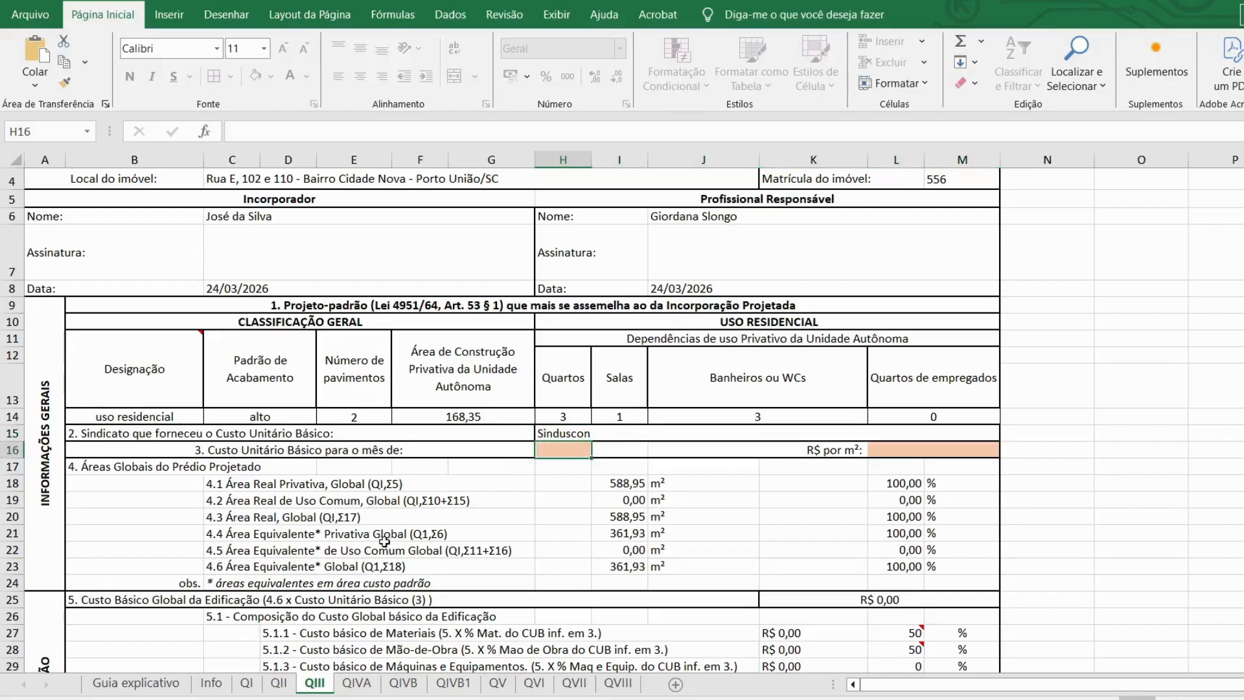
text(mar)
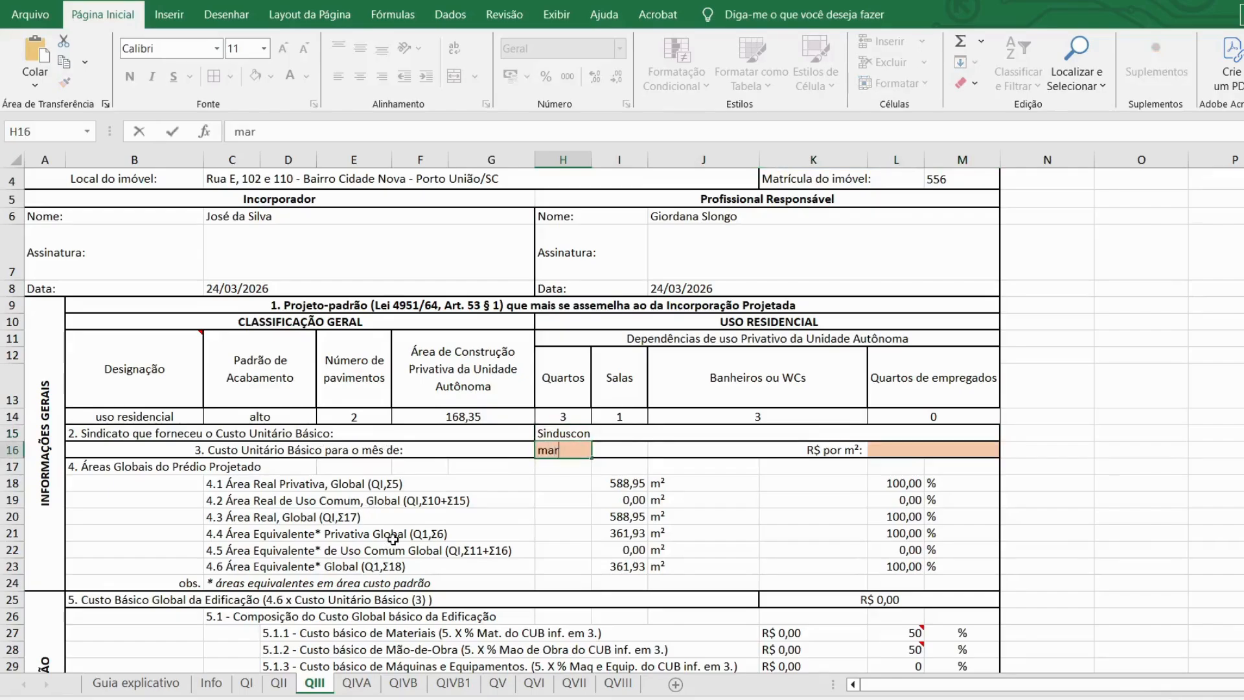
text(ço/2026)
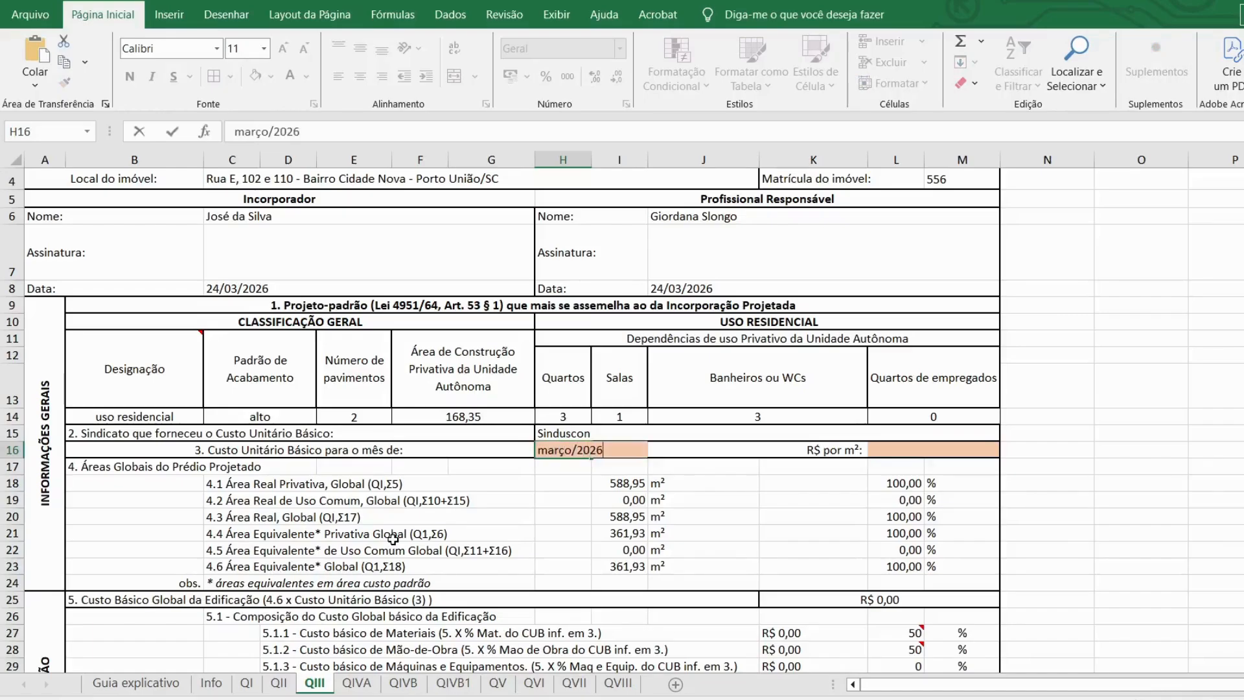
key(Return)
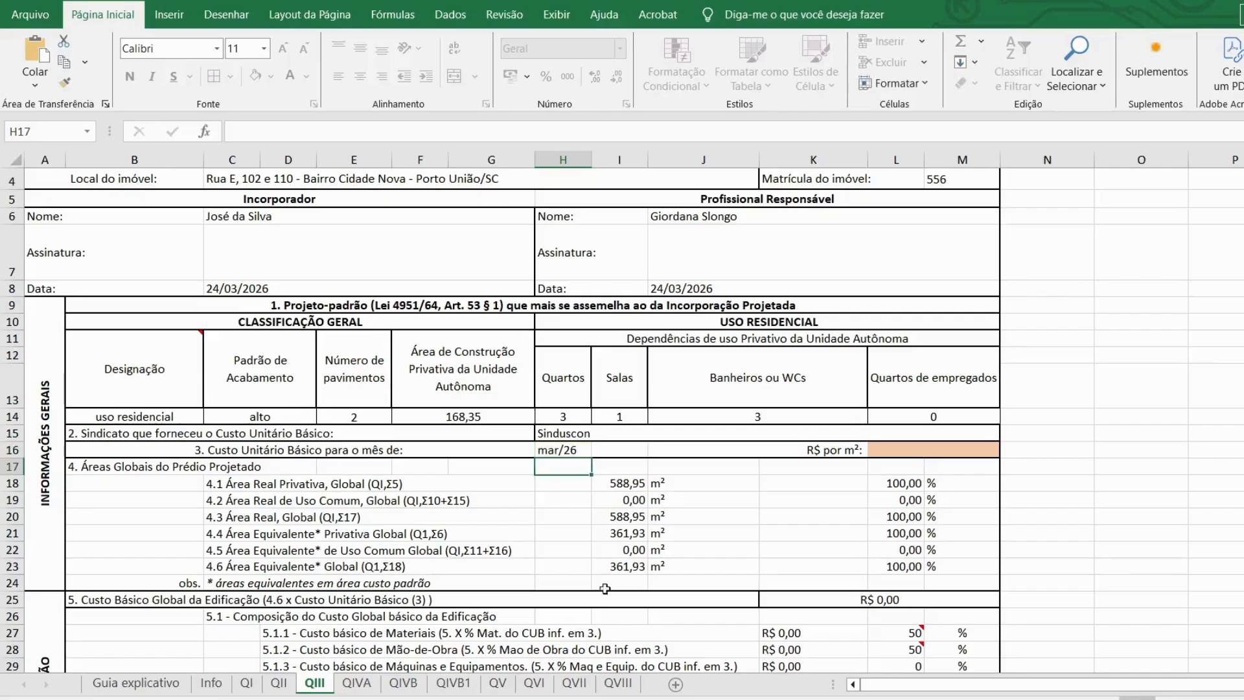
click(932, 450)
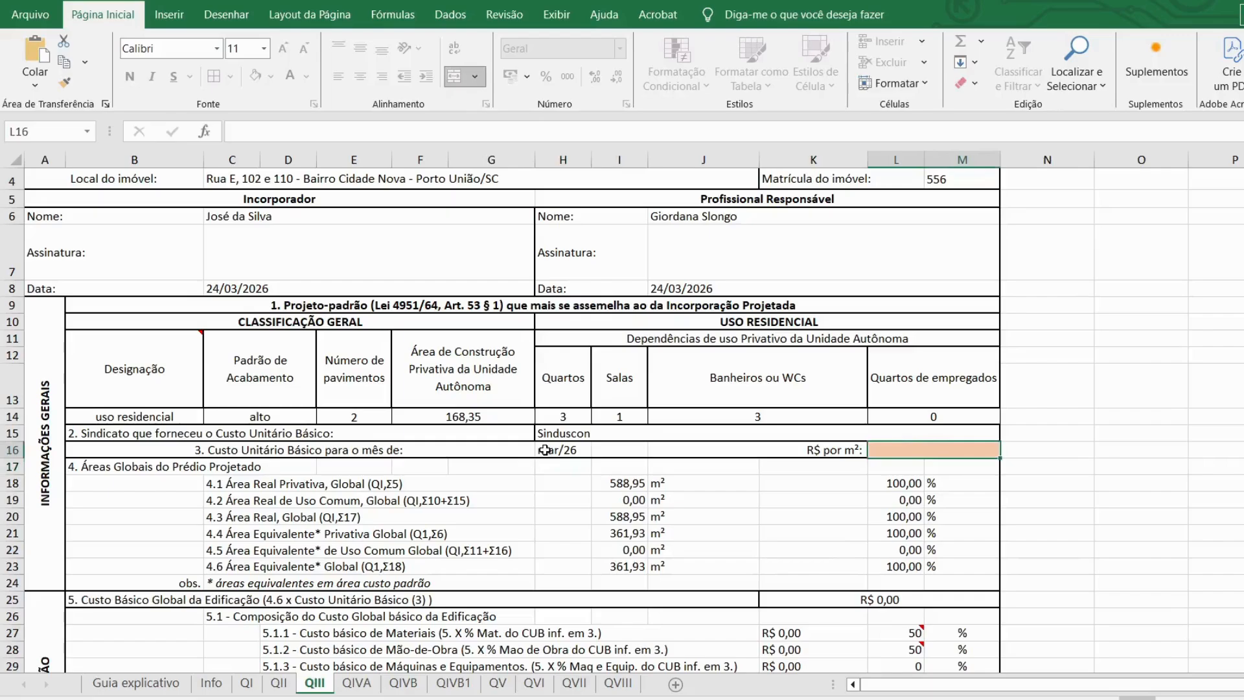
text(3.540)
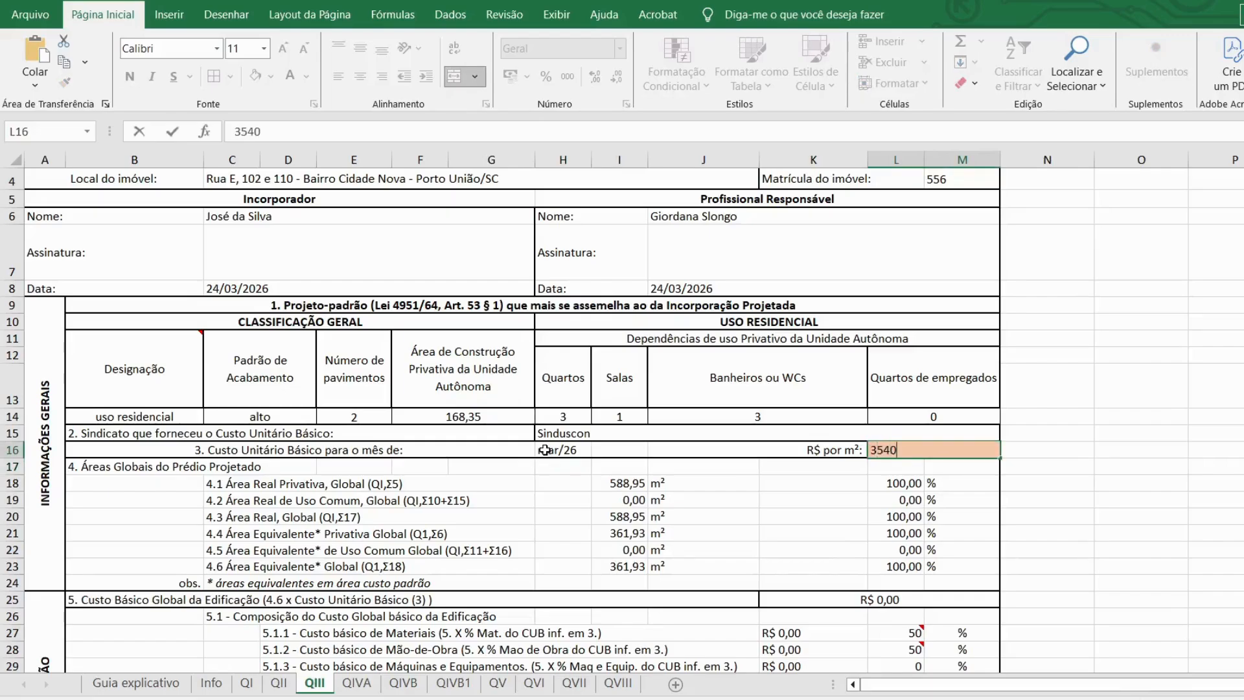
text(,00)
key(Return)
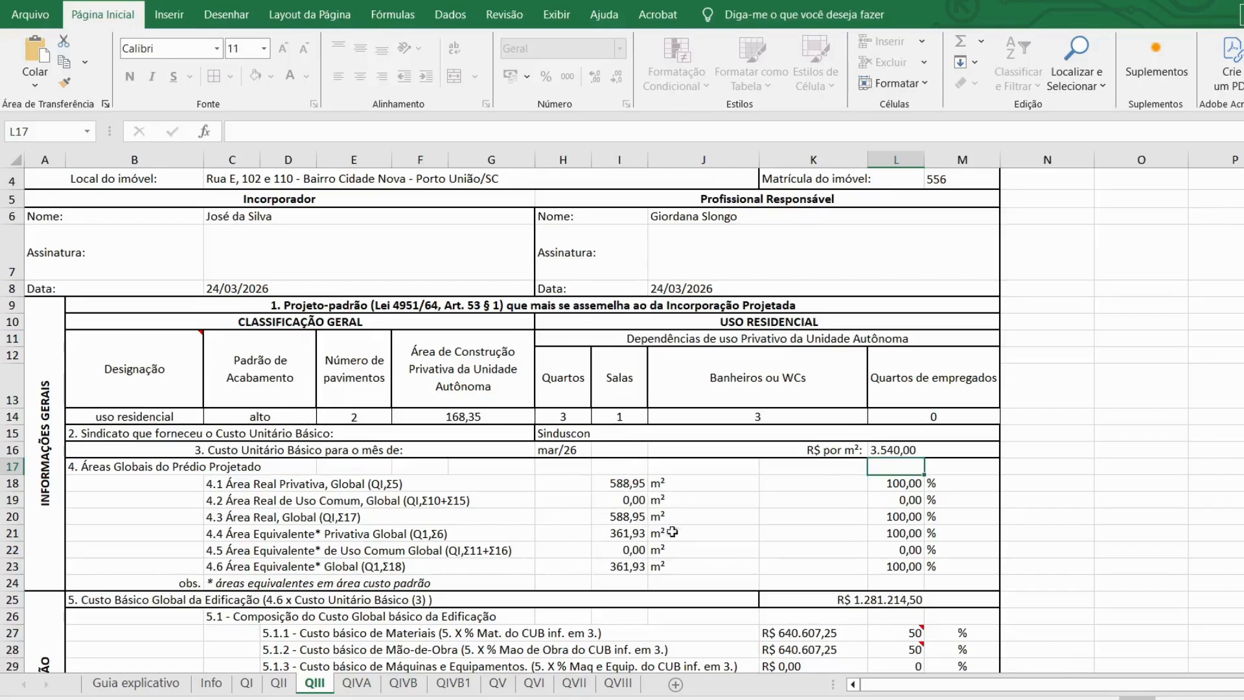
Step: Review the materials and labour costs, then try a 60% materials / 40% labour split
scroll(603, 506, down, 2)
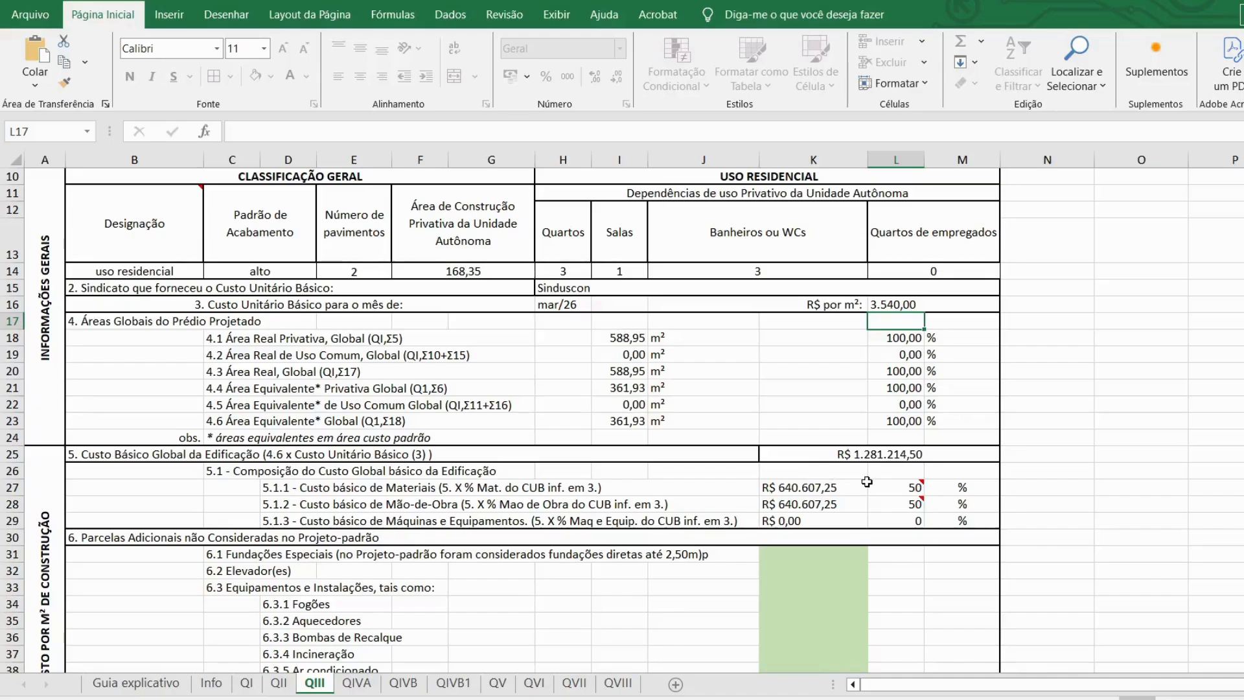
click(787, 490)
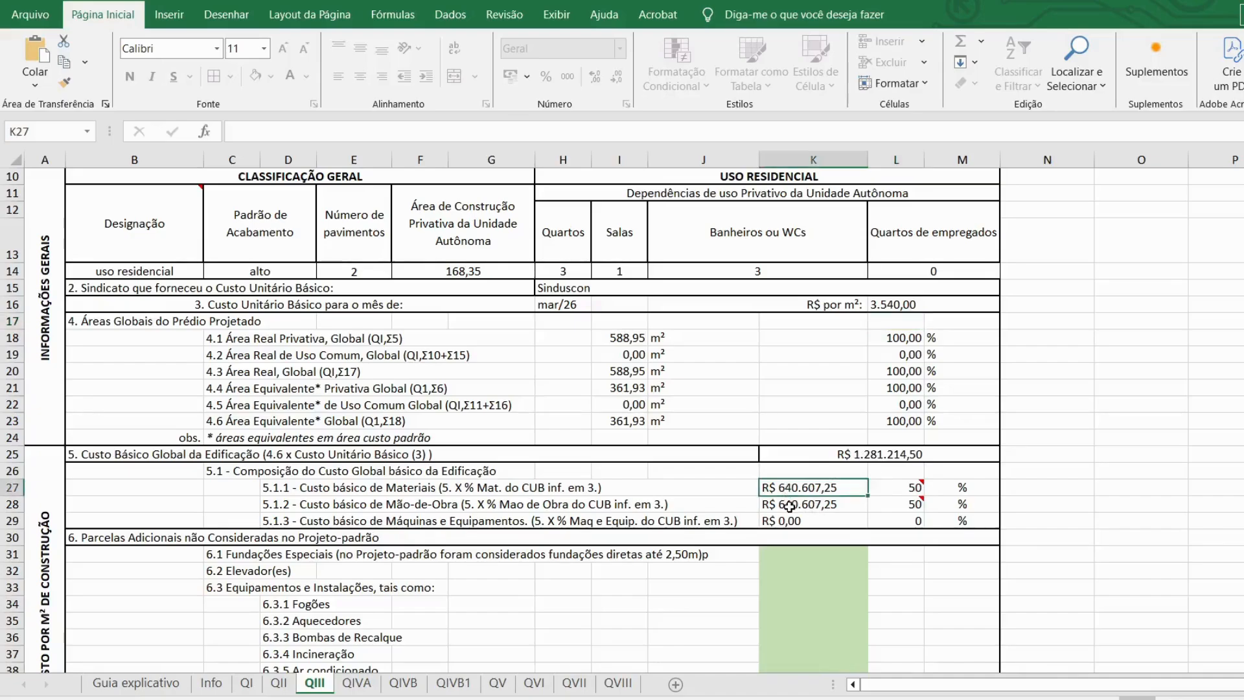
click(790, 506)
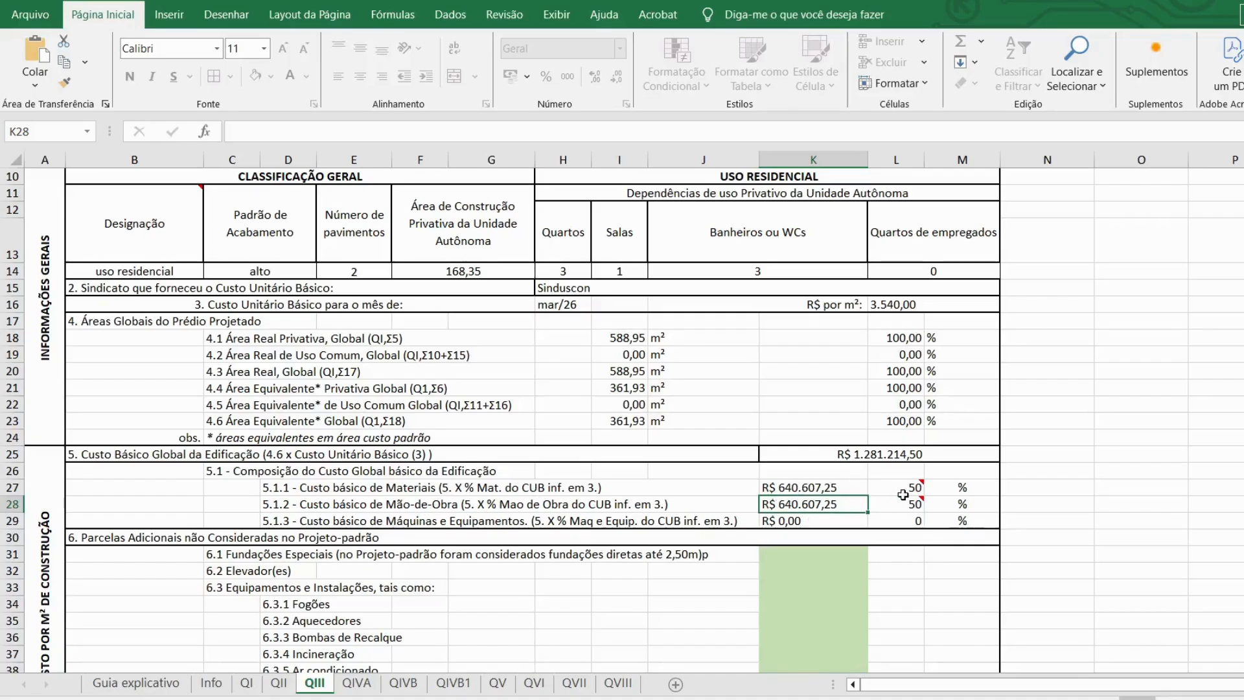
mouse_move(900, 494)
click(892, 491)
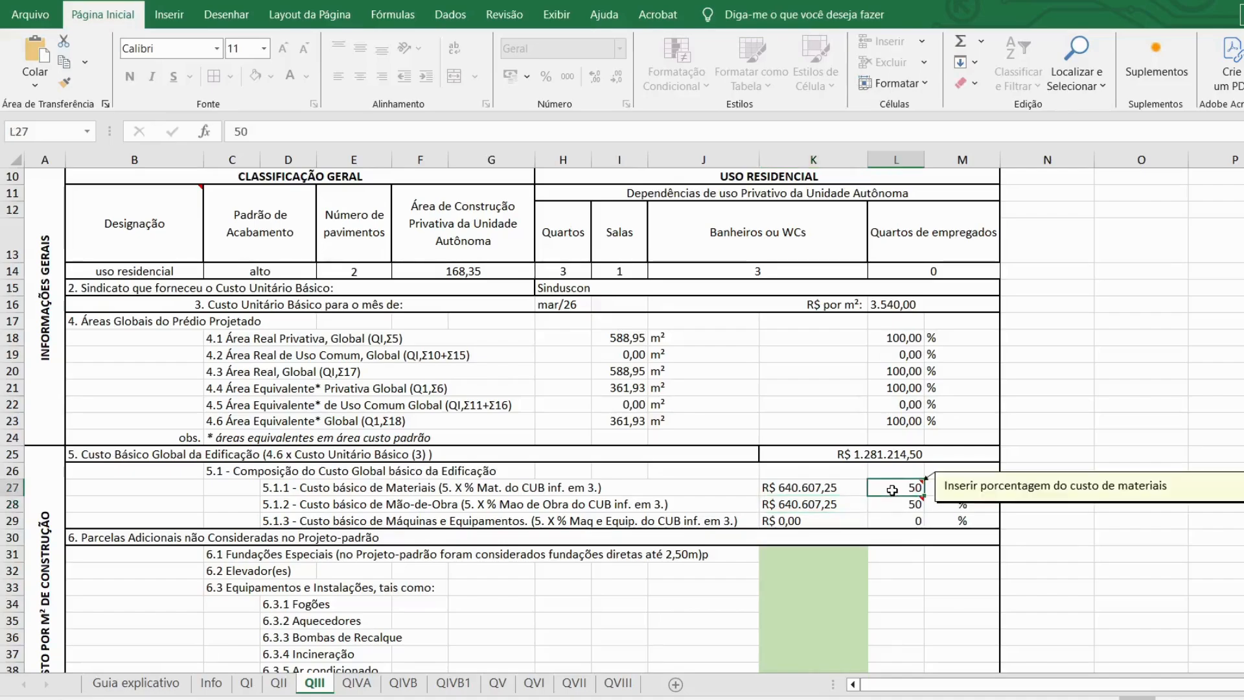
text(60)
click(897, 506)
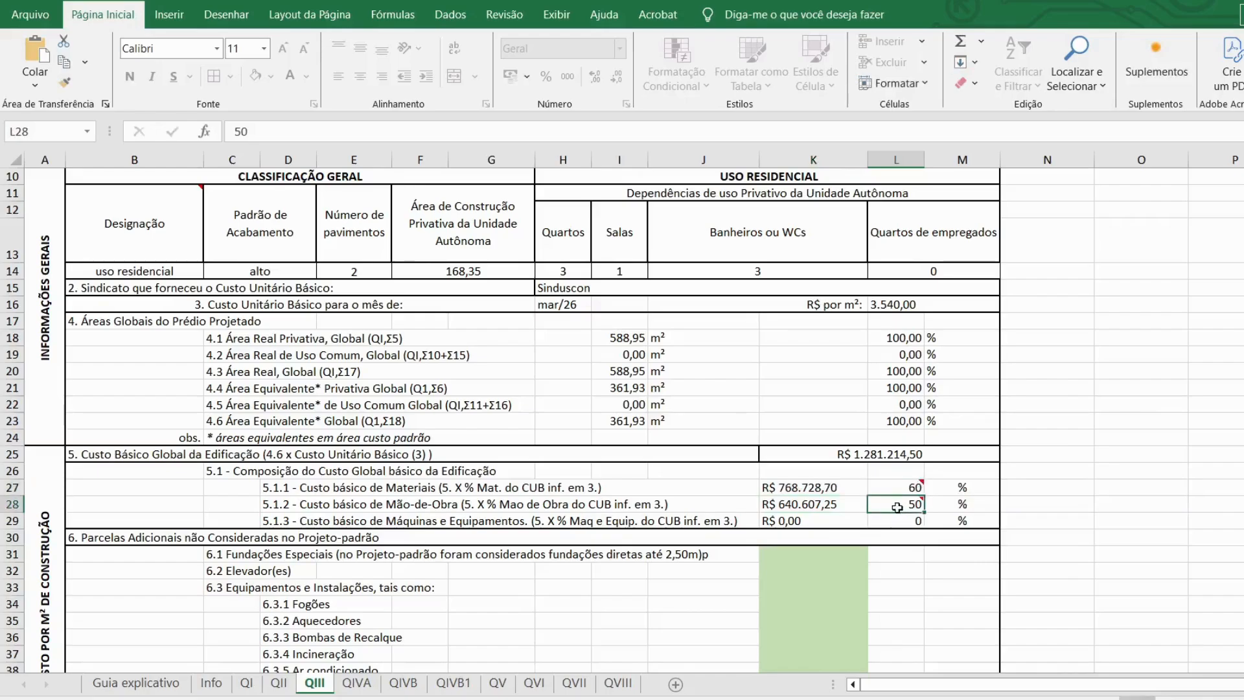
text(40)
key(Return)
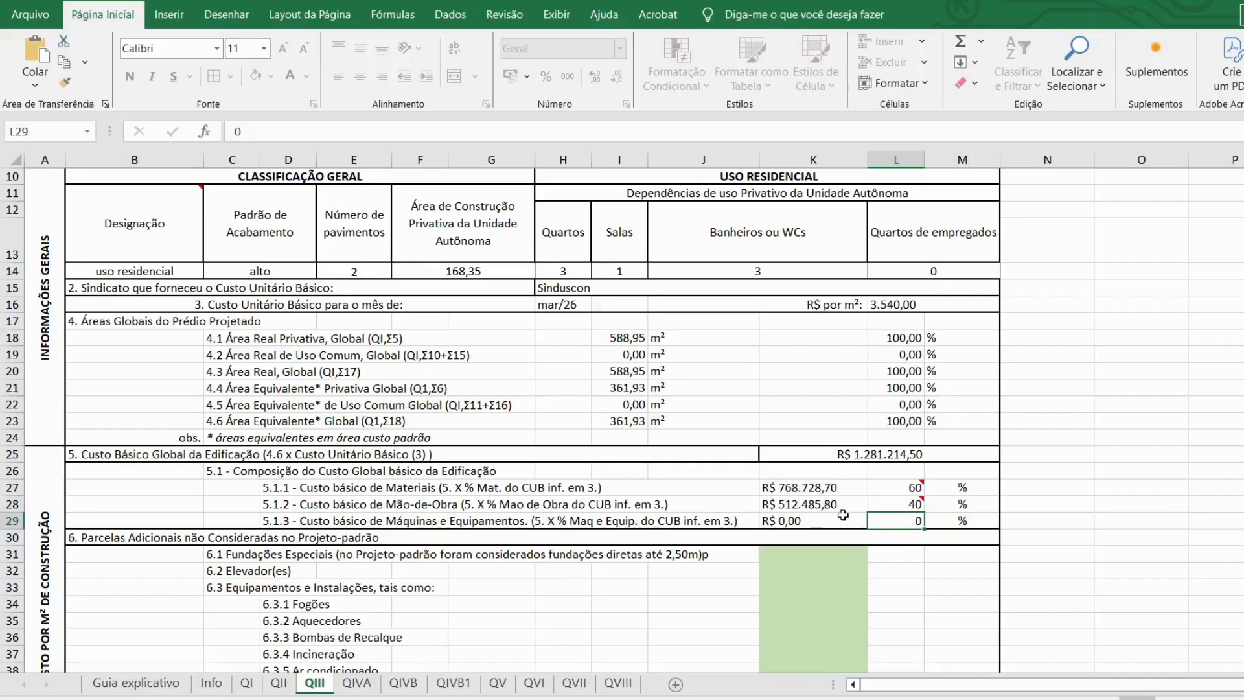
Step: Change labour to 50% so materials and labour each take 50% of the basic cost
click(892, 487)
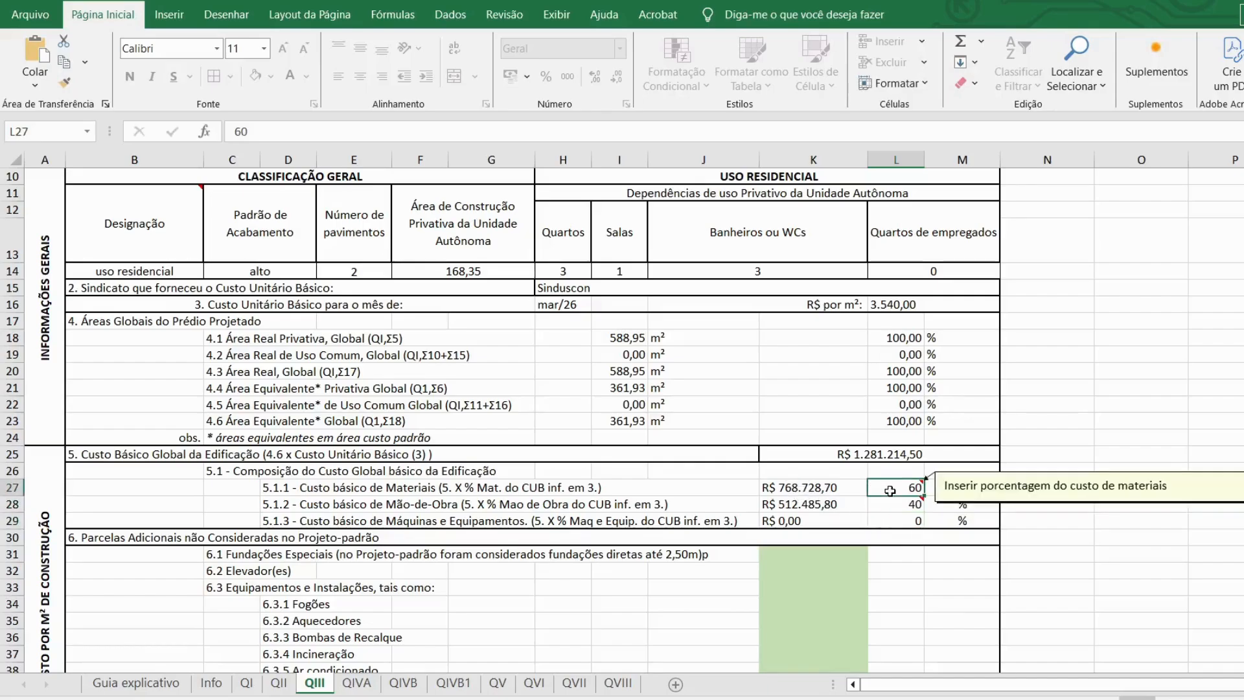
key(BackSpace)
click(890, 507)
text(50)
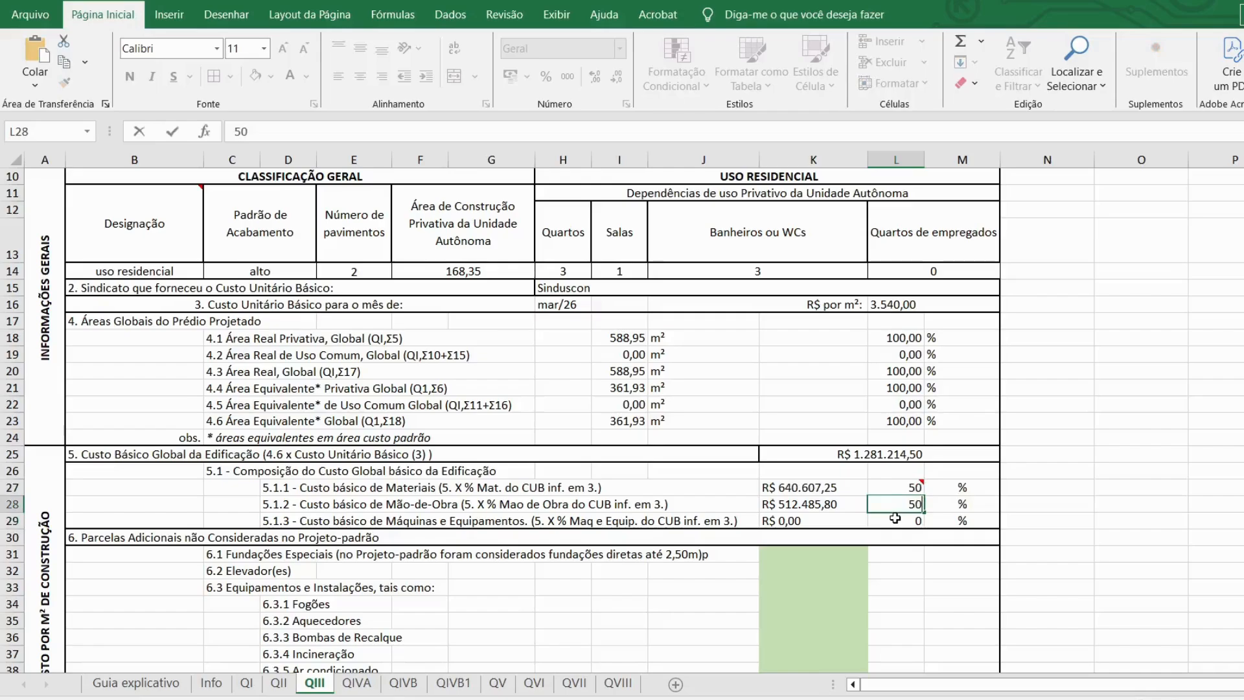
key(Return)
scroll(881, 485, down, 1)
Step: Enter 0 for special foundations and elevators and fill the zero down through item 6.3.8
scroll(881, 485, down, 2)
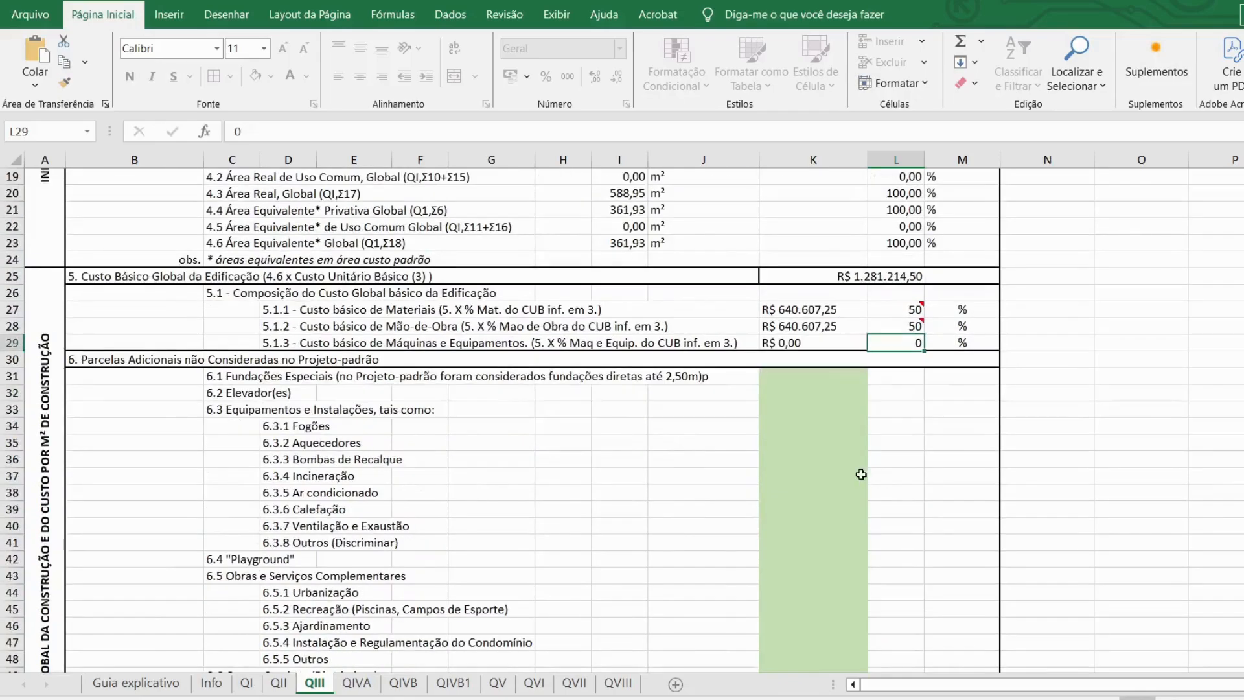
click(777, 381)
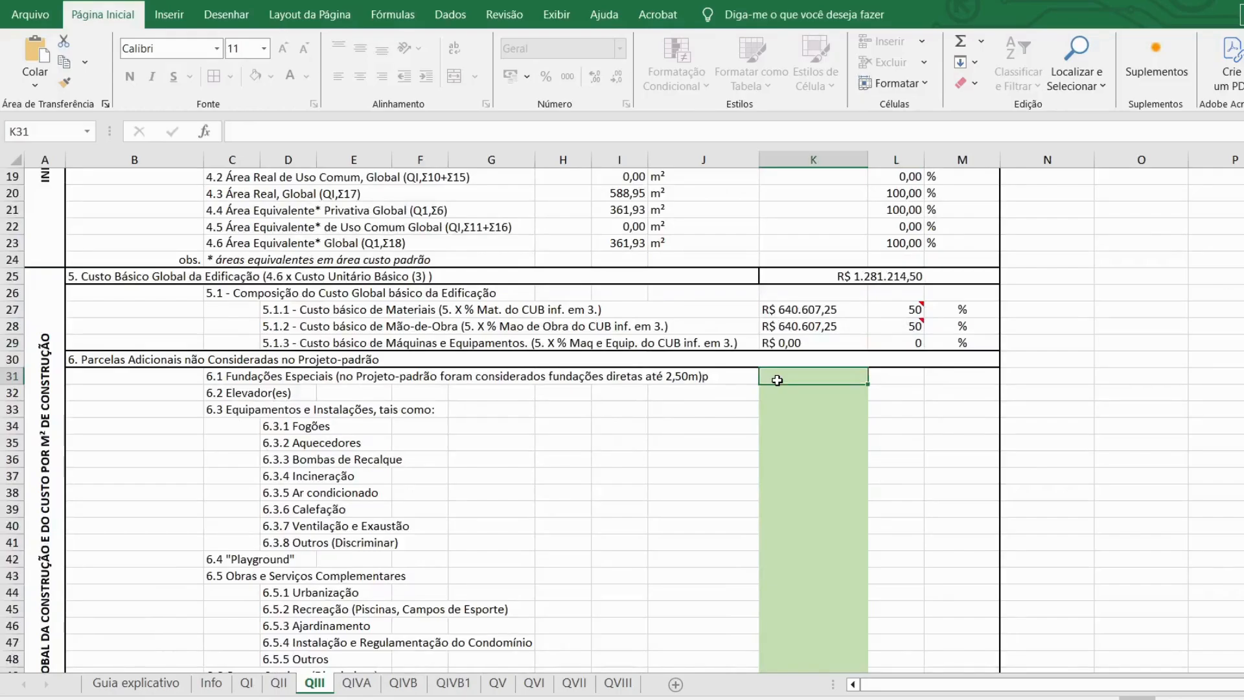
text(0)
key(Return)
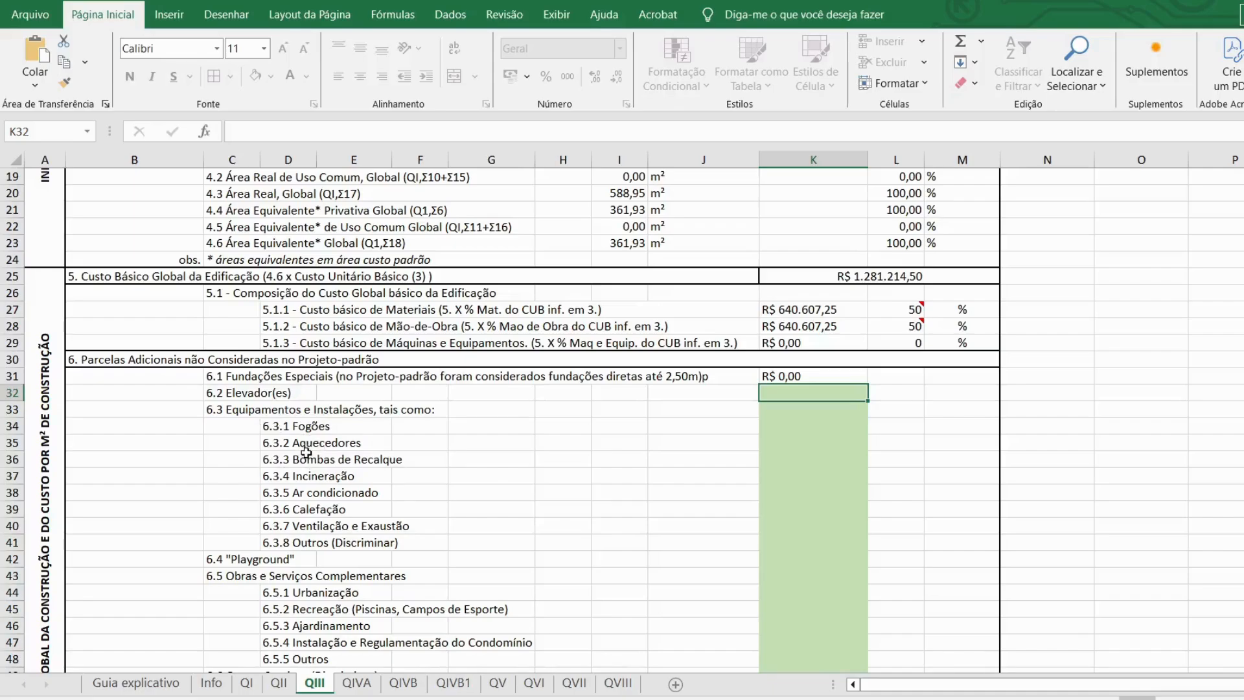
text(0)
key(Return)
click(796, 392)
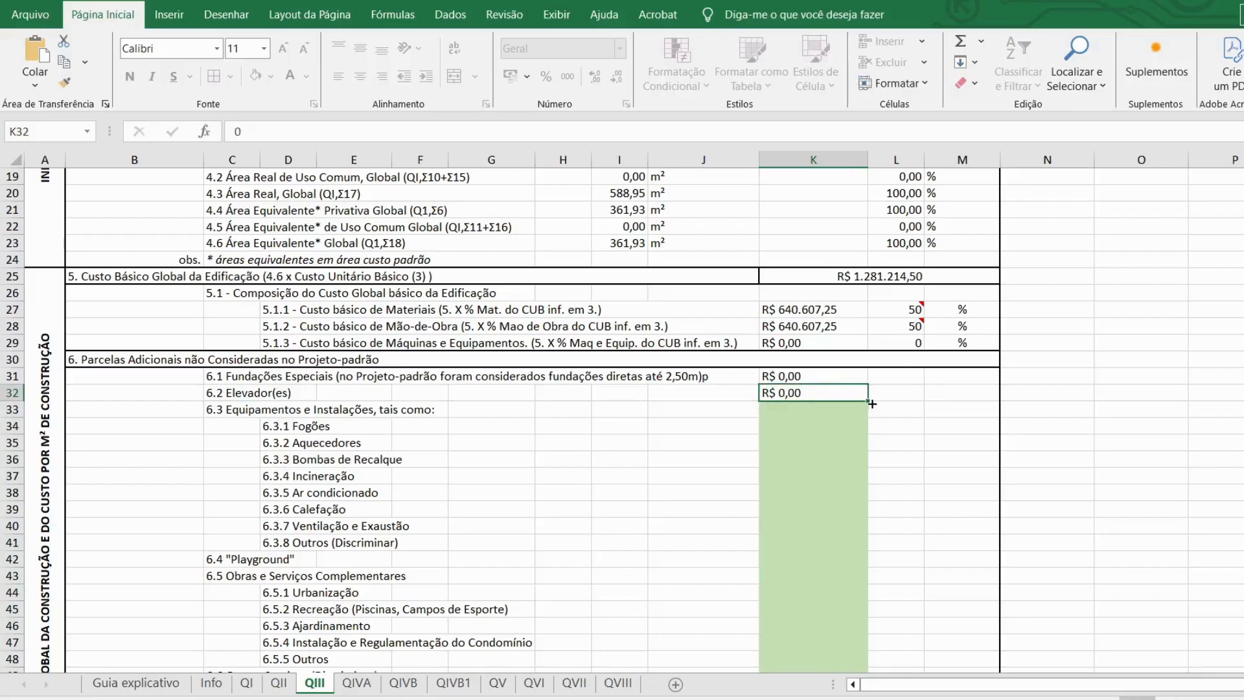
drag(869, 403, 848, 551)
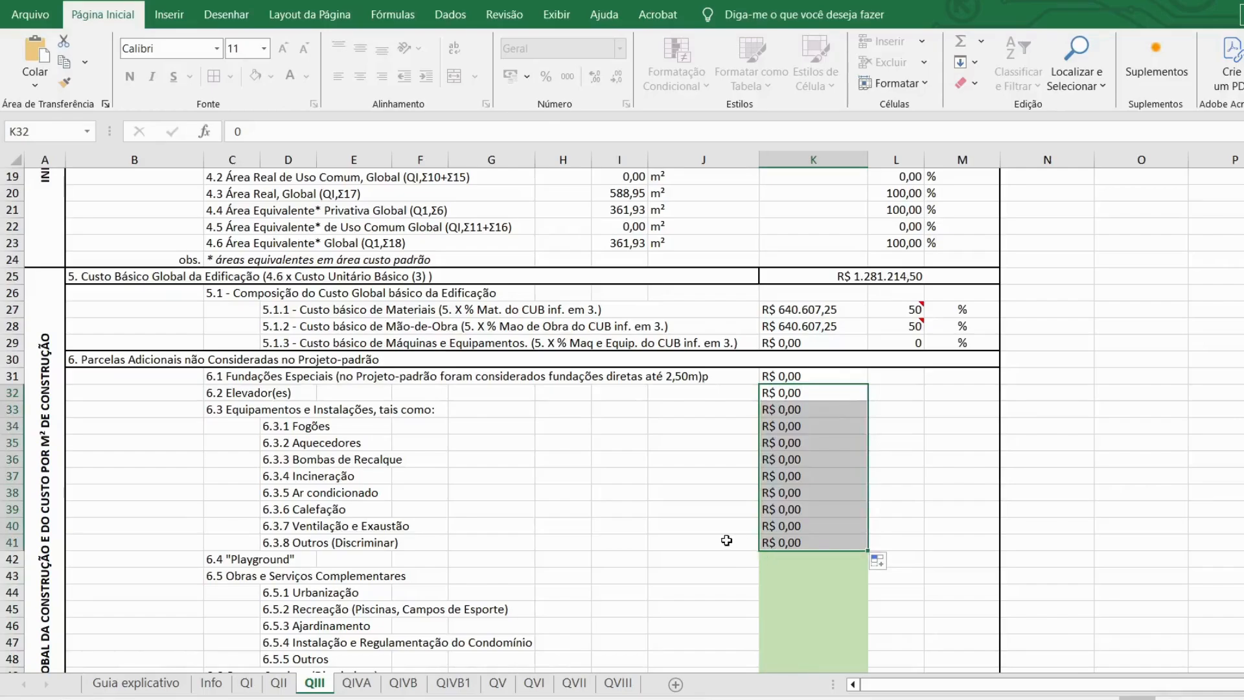
Step: Enter 0 for Playground and complementary works, and 3.000 for Urbanização
scroll(713, 540, down, 1)
click(851, 517)
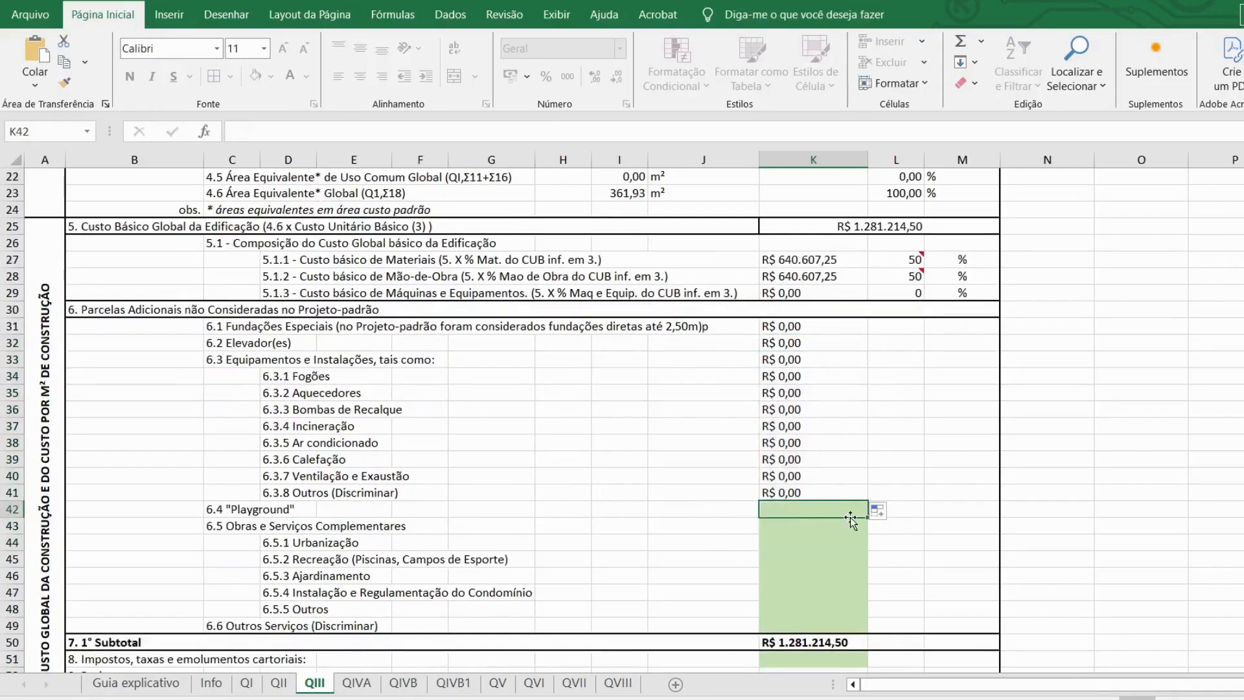
text(0)
key(Return)
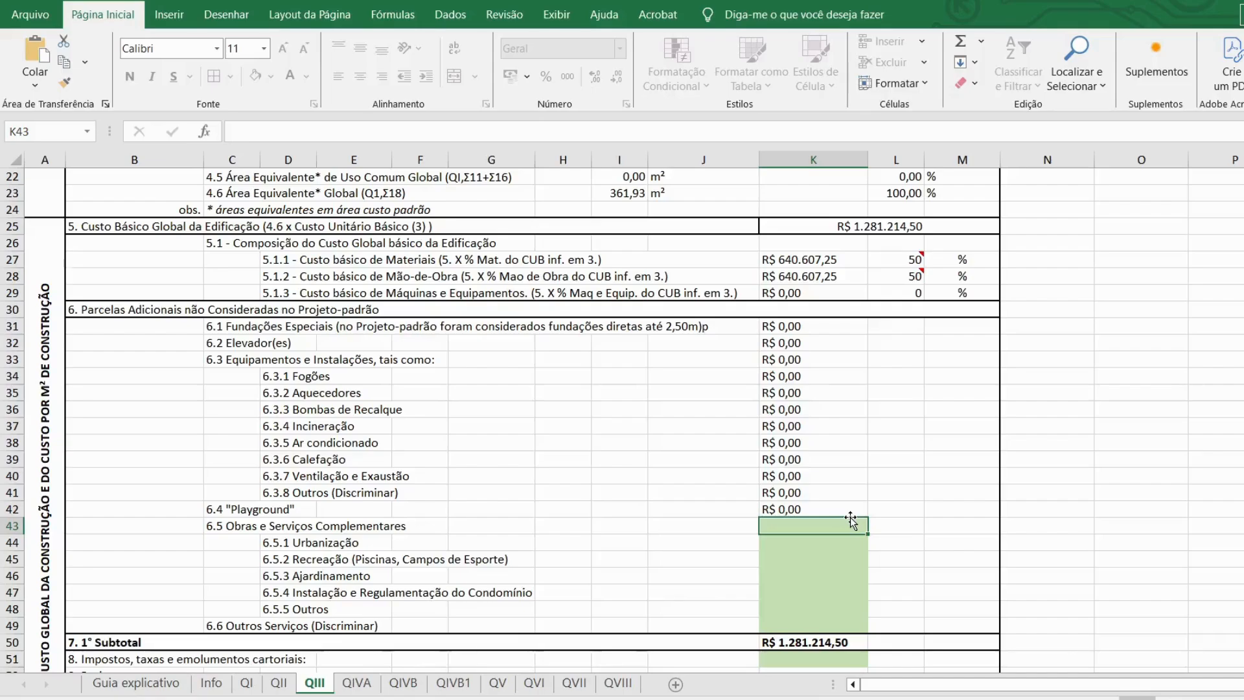
text(0)
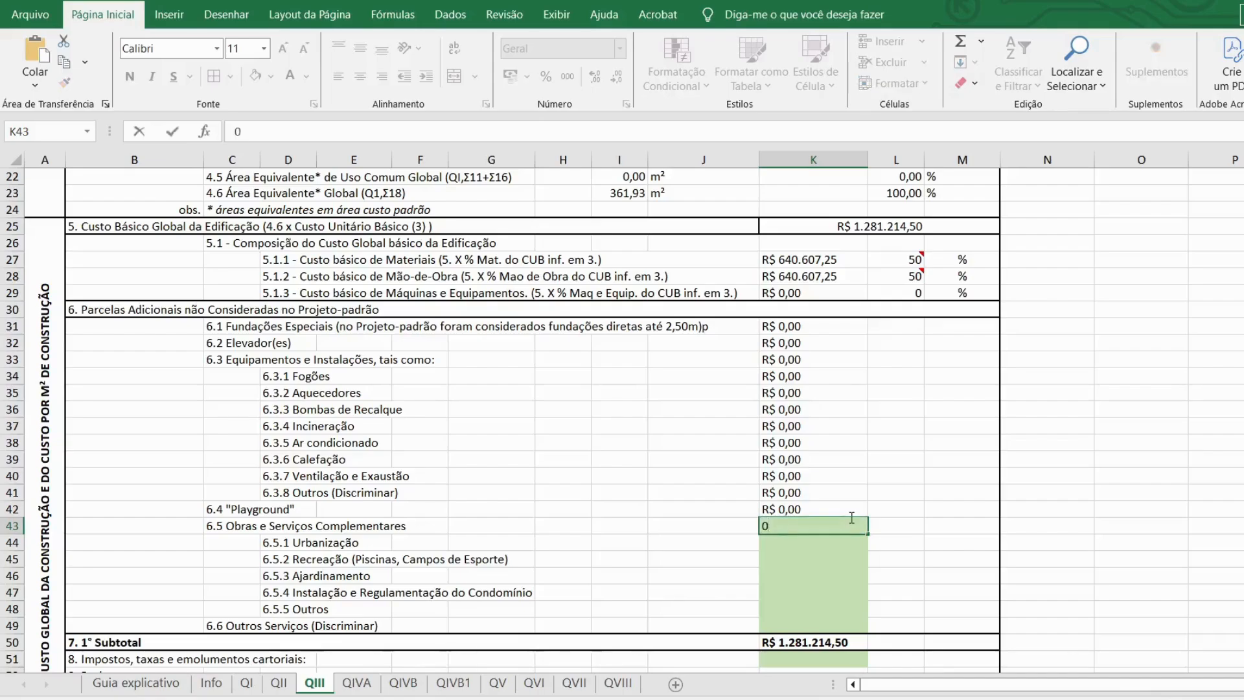
key(Return)
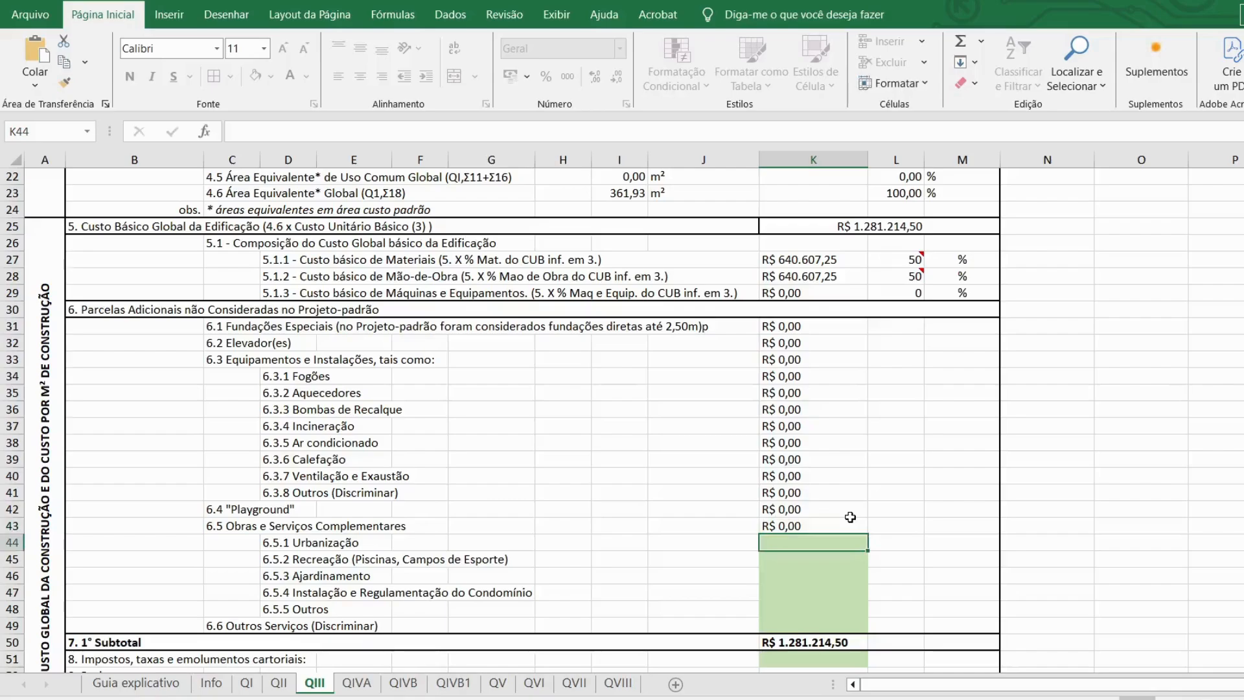
text(3000)
key(Return)
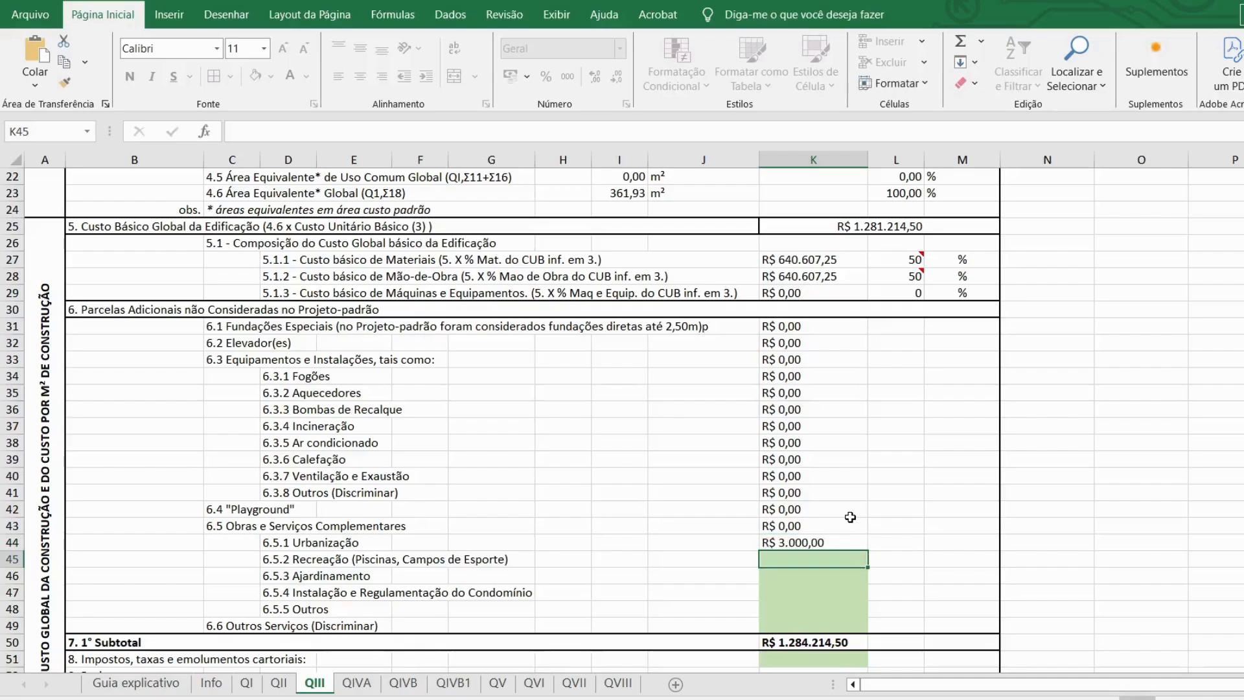
Step: Enter 2.000 for Ajardinamento and 0 for recreation, condominium installation, other works and services
text(0)
key(Return)
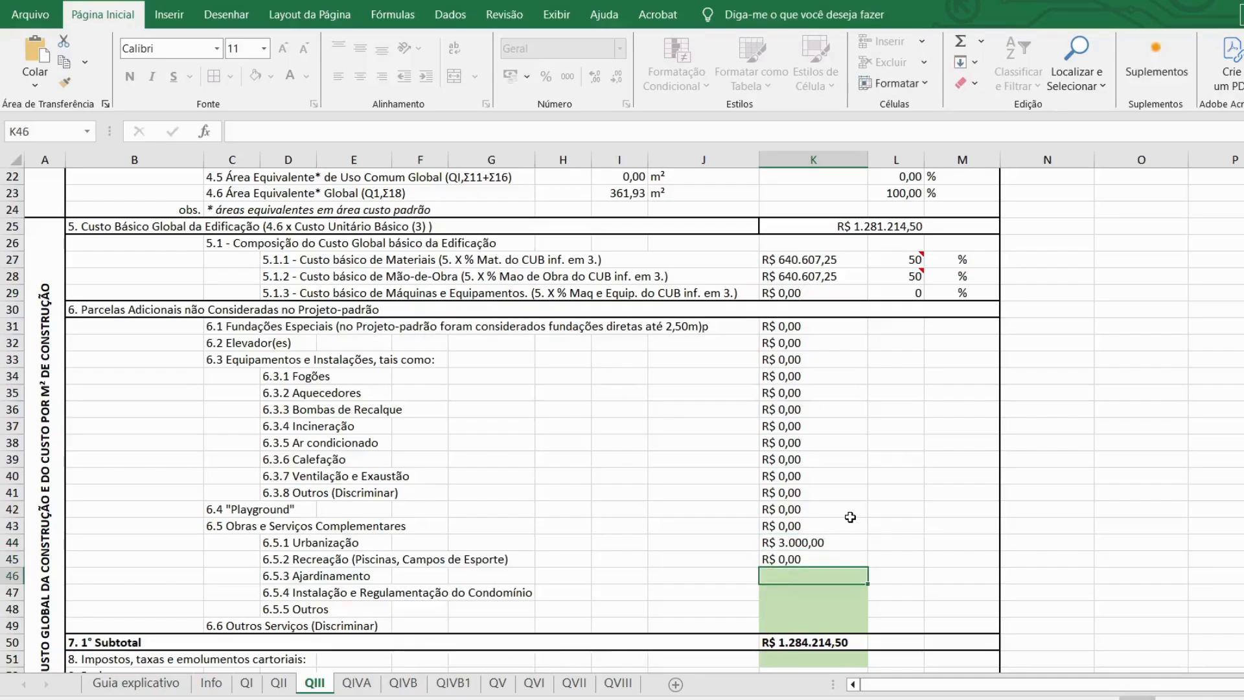
text(2000)
key(Return)
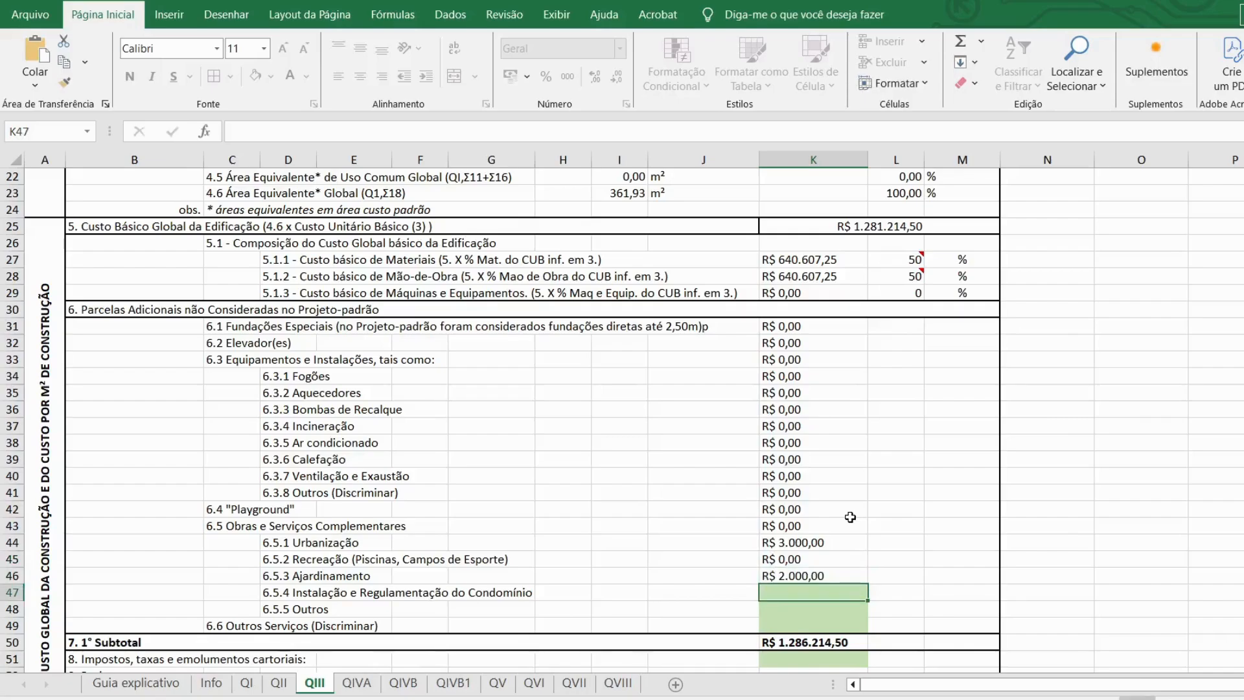
text(0)
key(Return)
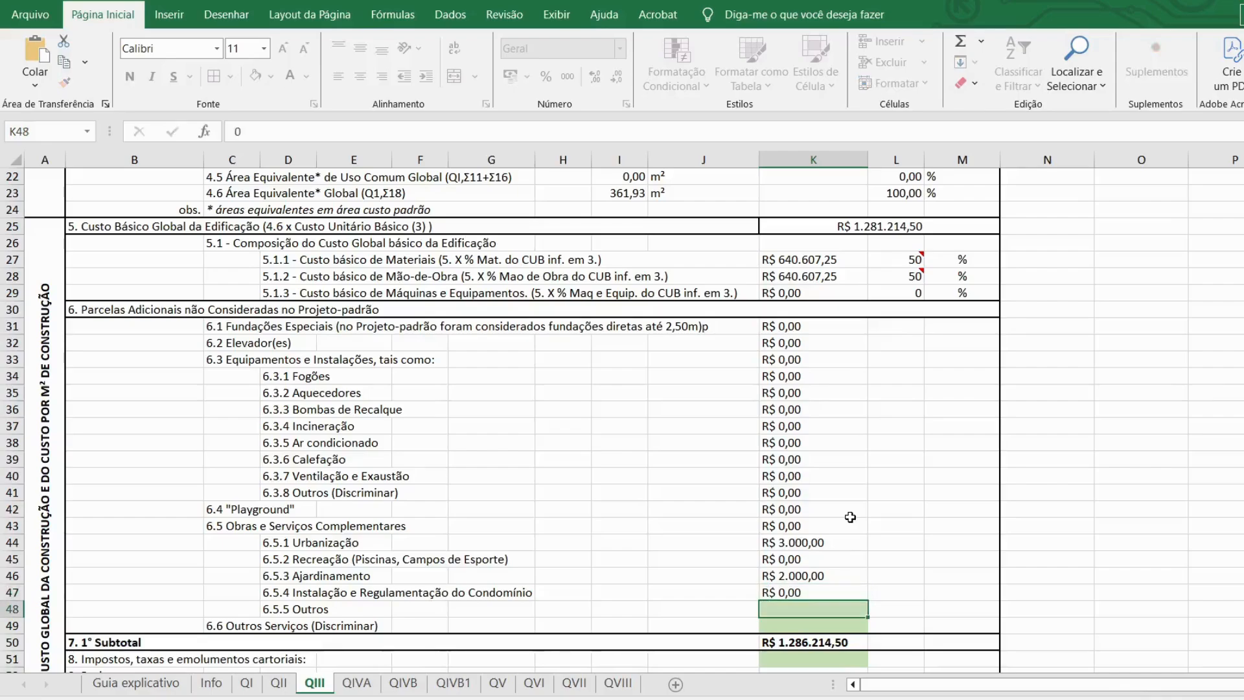
text(0)
key(Return)
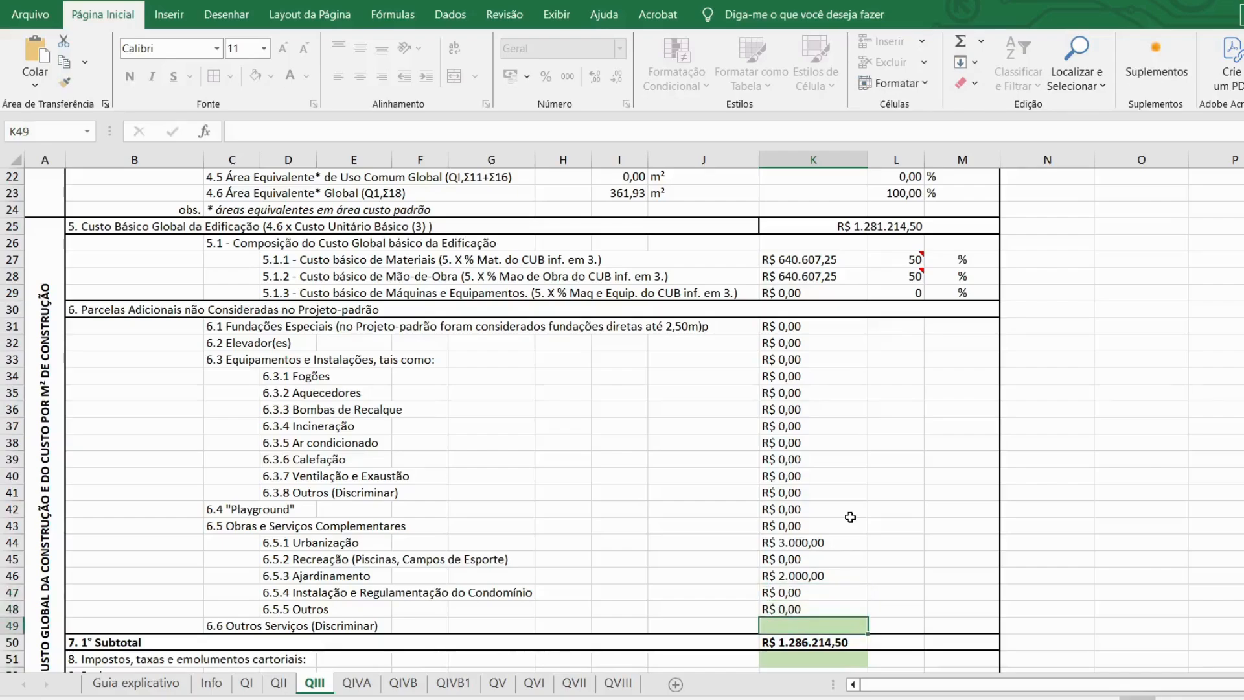
text(0)
key(Return)
Step: Enter R$ 2.400,00 for taxes and notary fees in K51
scroll(849, 472, down, 5)
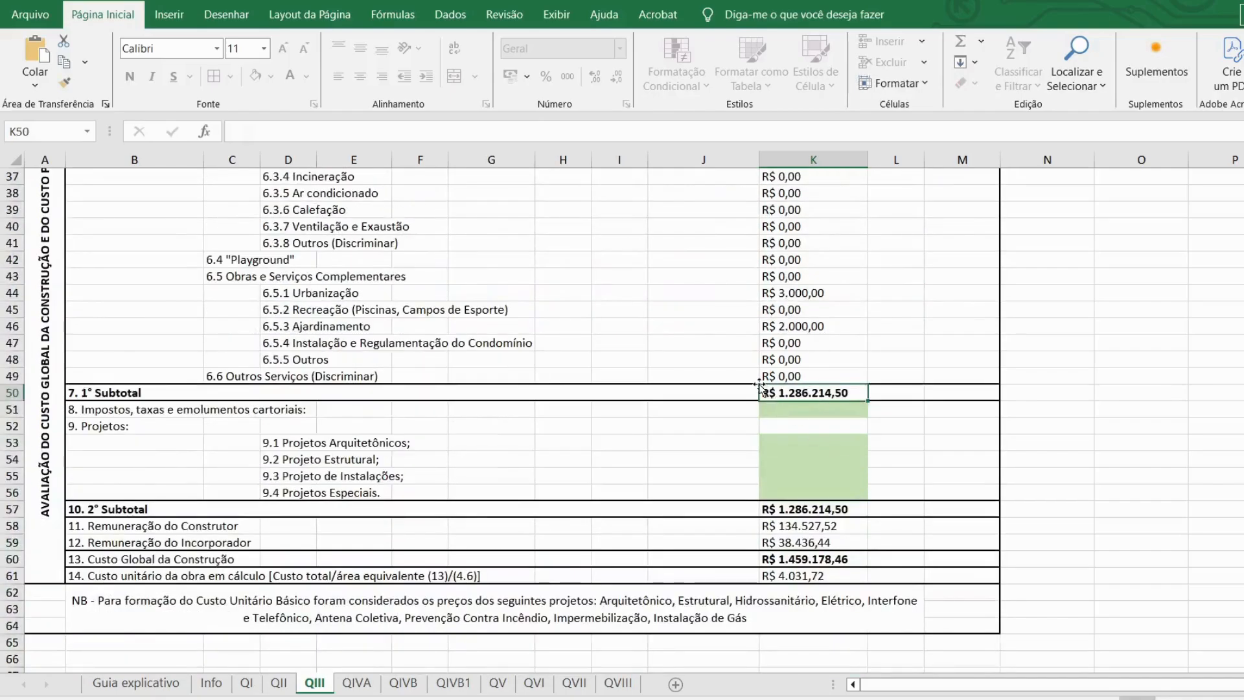
click(802, 410)
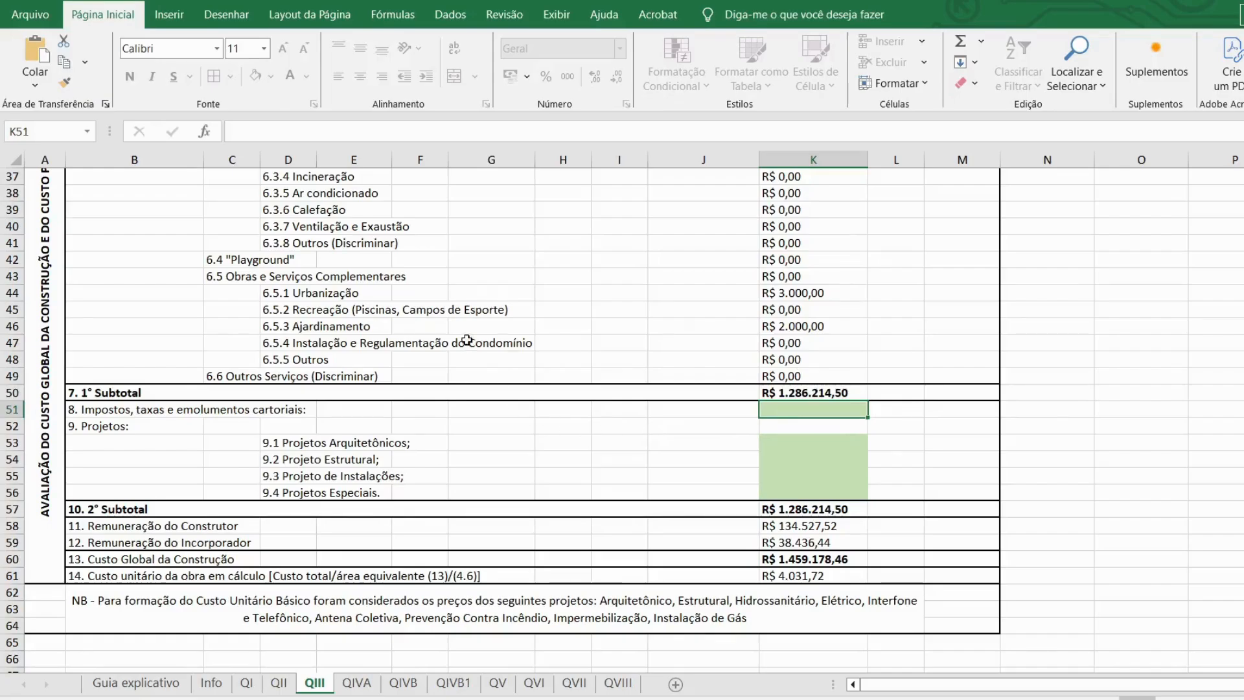
text(2400)
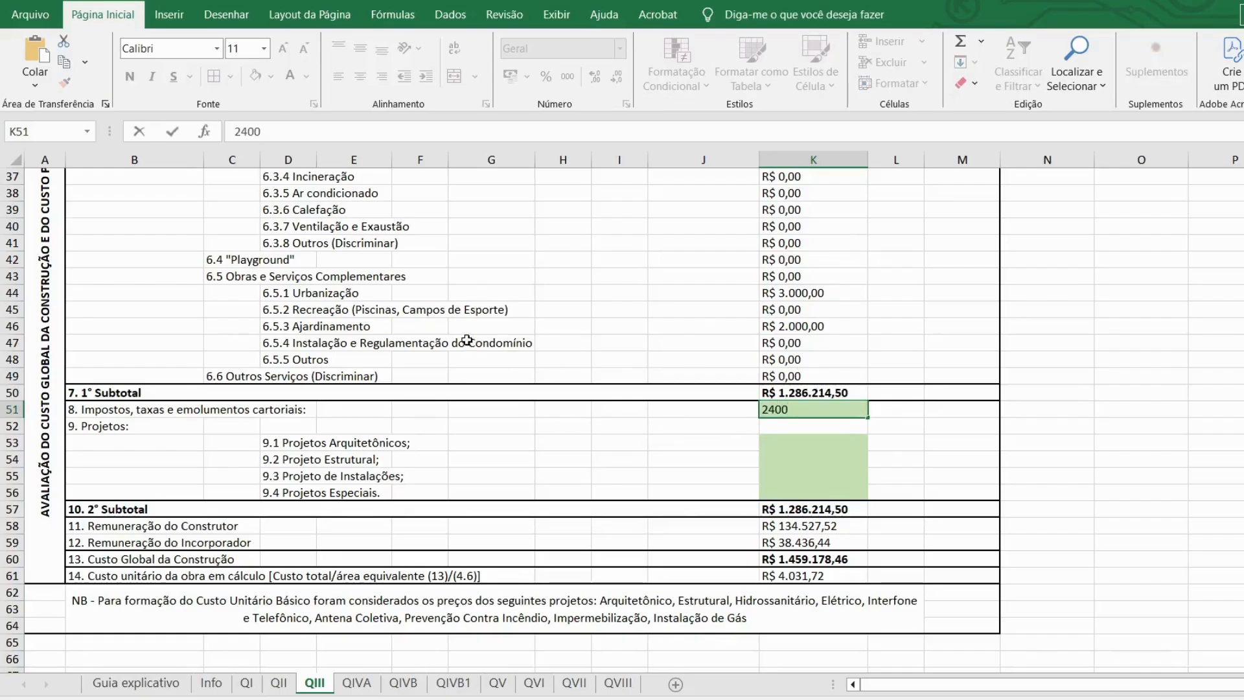
key(Return)
key(Return)
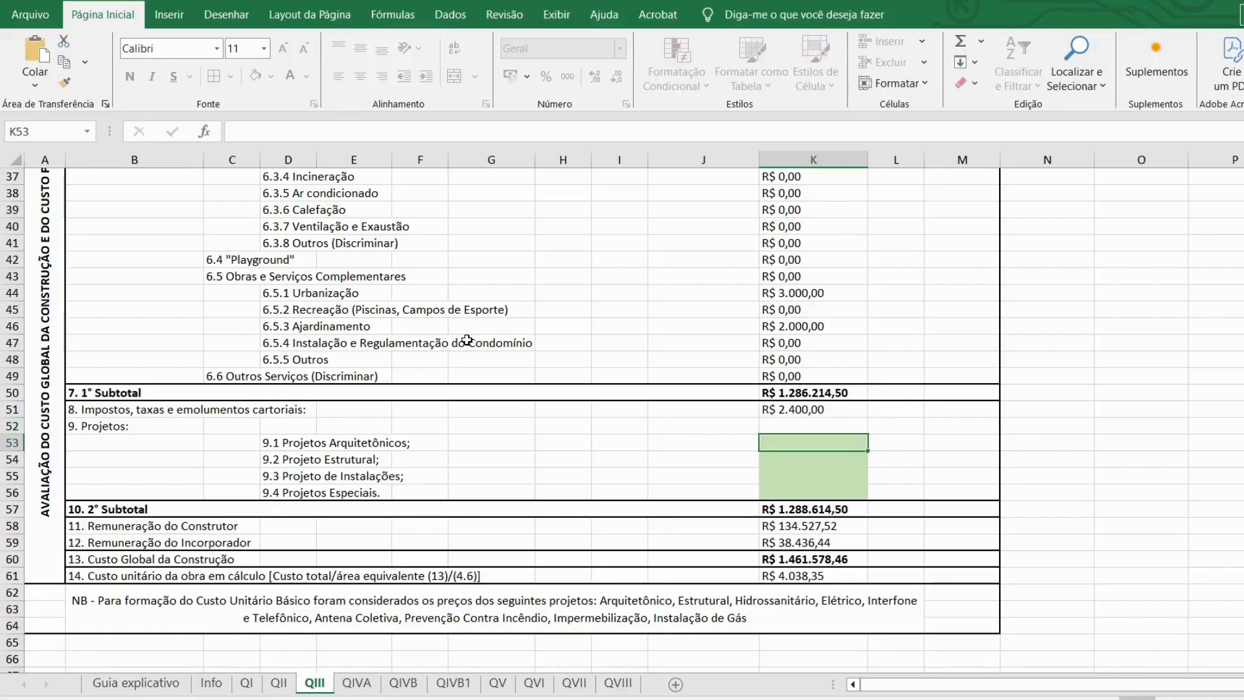
Step: Enter project costs of 15.000 architectural, 6.500 structural, 6.500 installations and 2.100 special
text(150000)
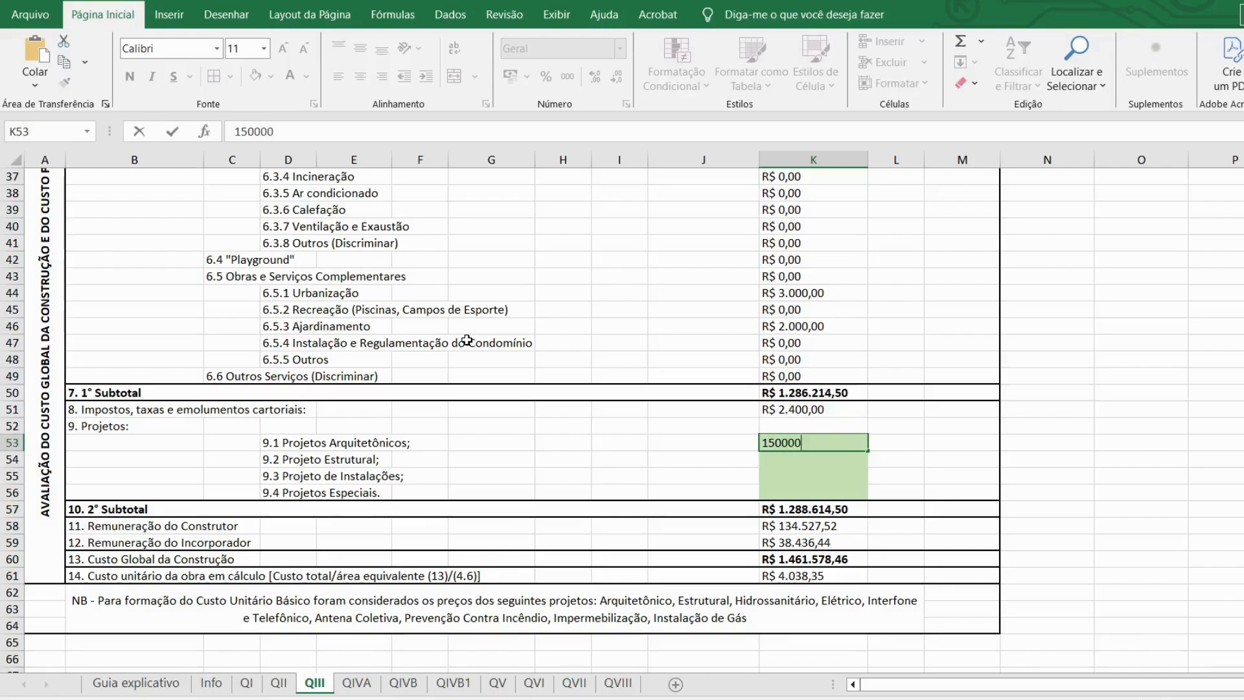
key(Return)
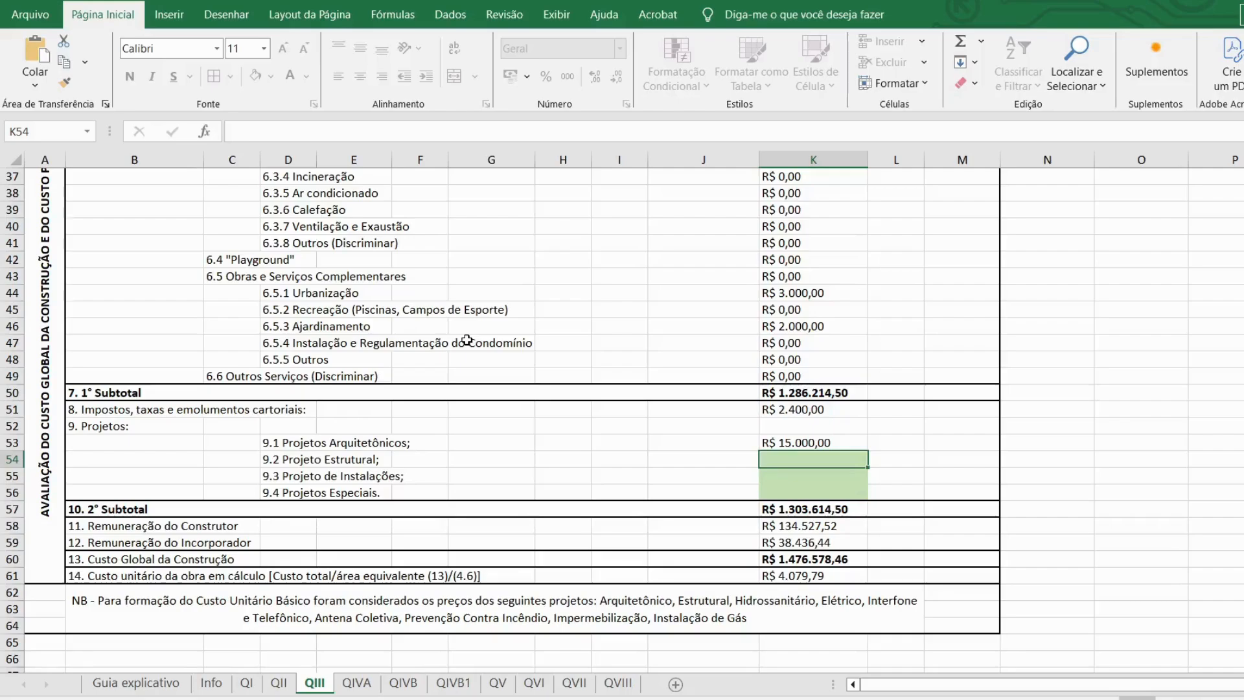
text(6500)
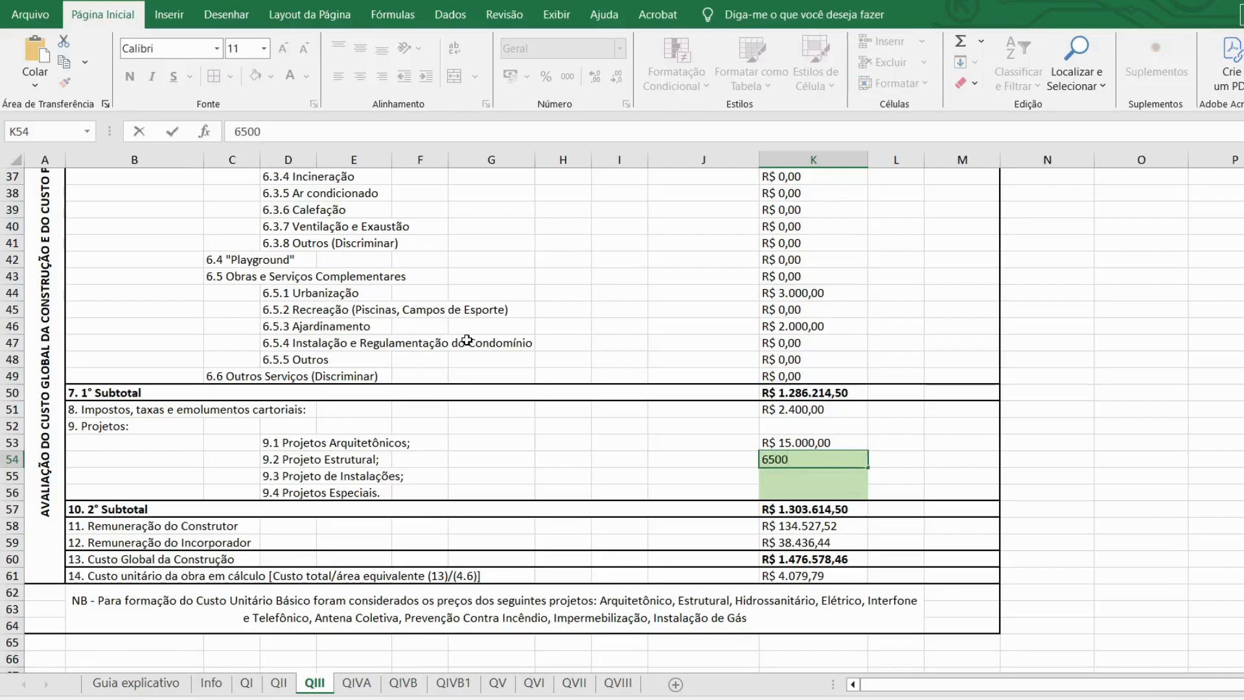
key(Return)
text(65)
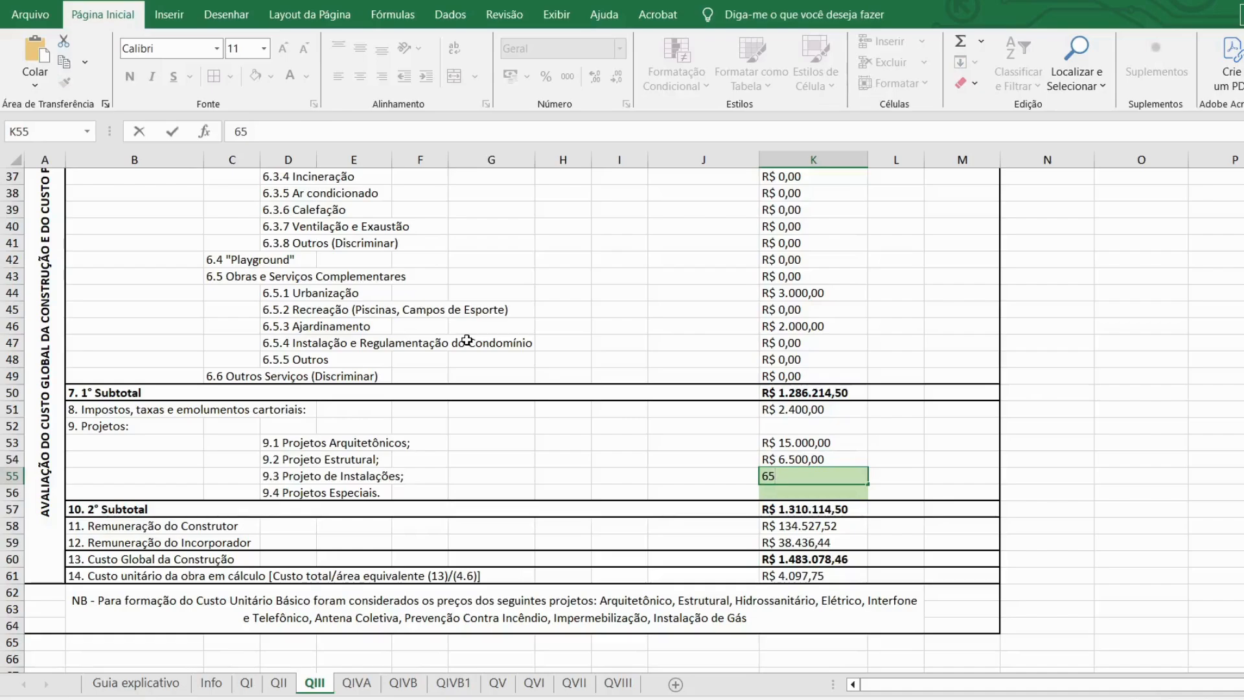
text(00)
key(Return)
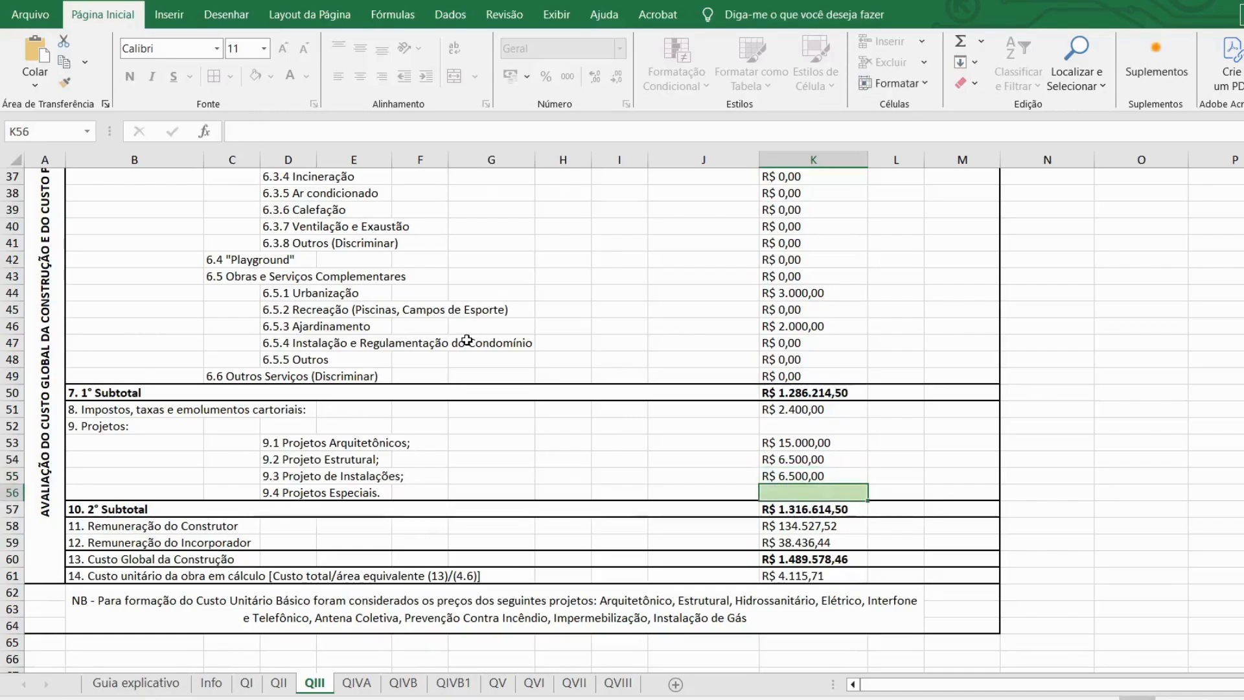
text(2100)
key(Return)
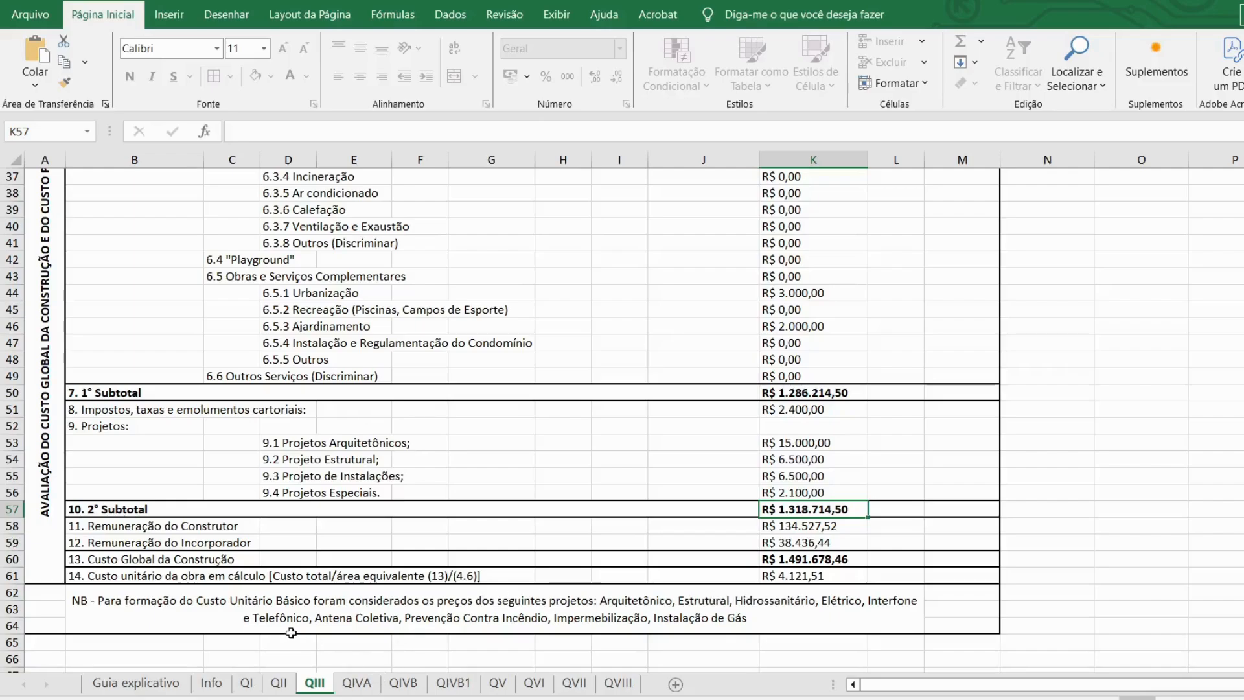
Step: Review Quadro IV A, then show Quadro IV B with real areas 301,15 and 287,80
click(357, 683)
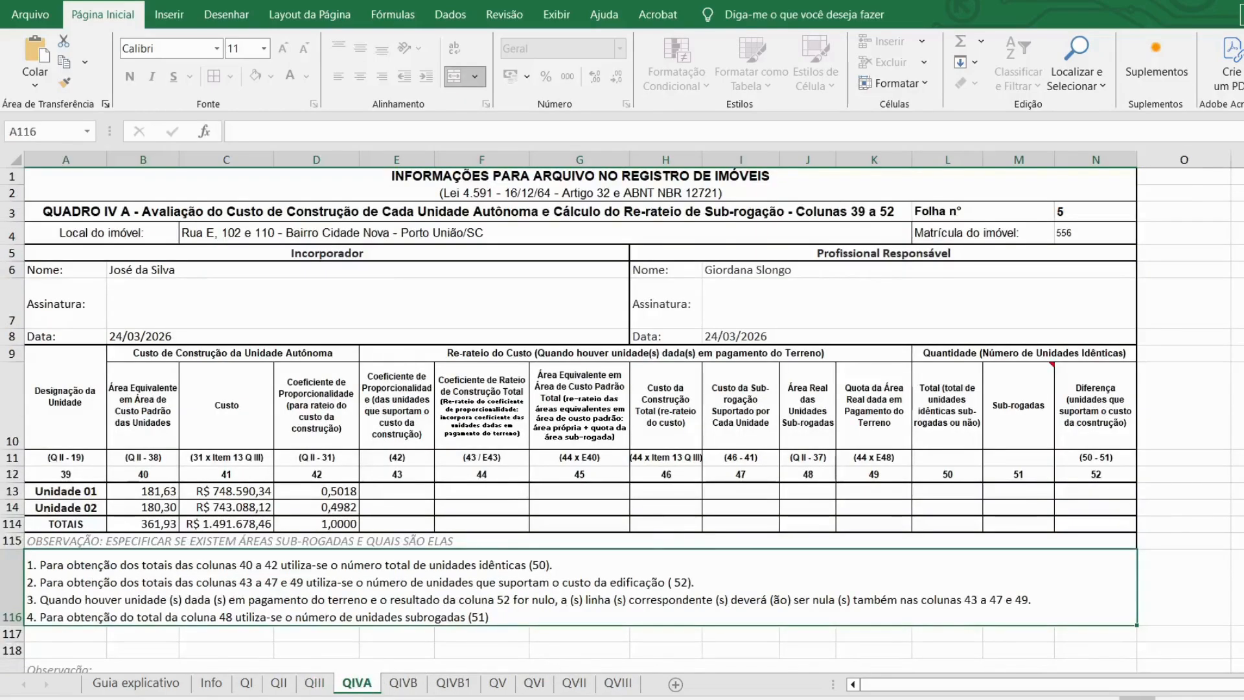
scroll(638, 514, up, 2)
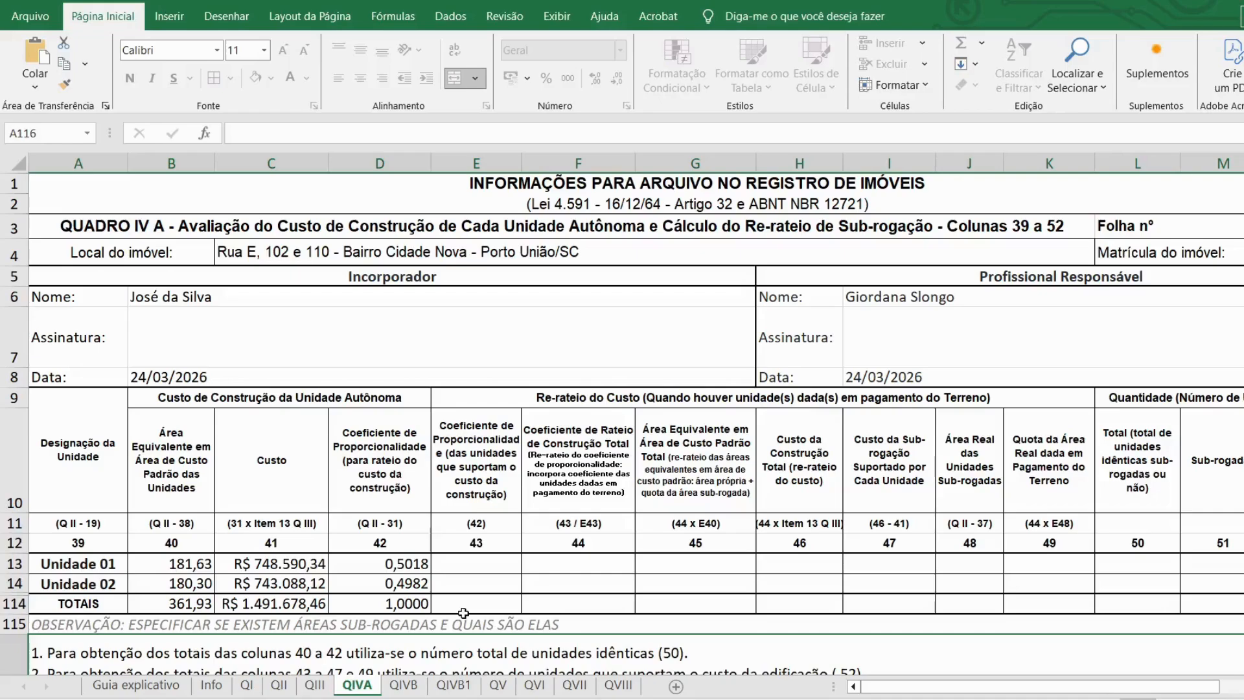
click(404, 687)
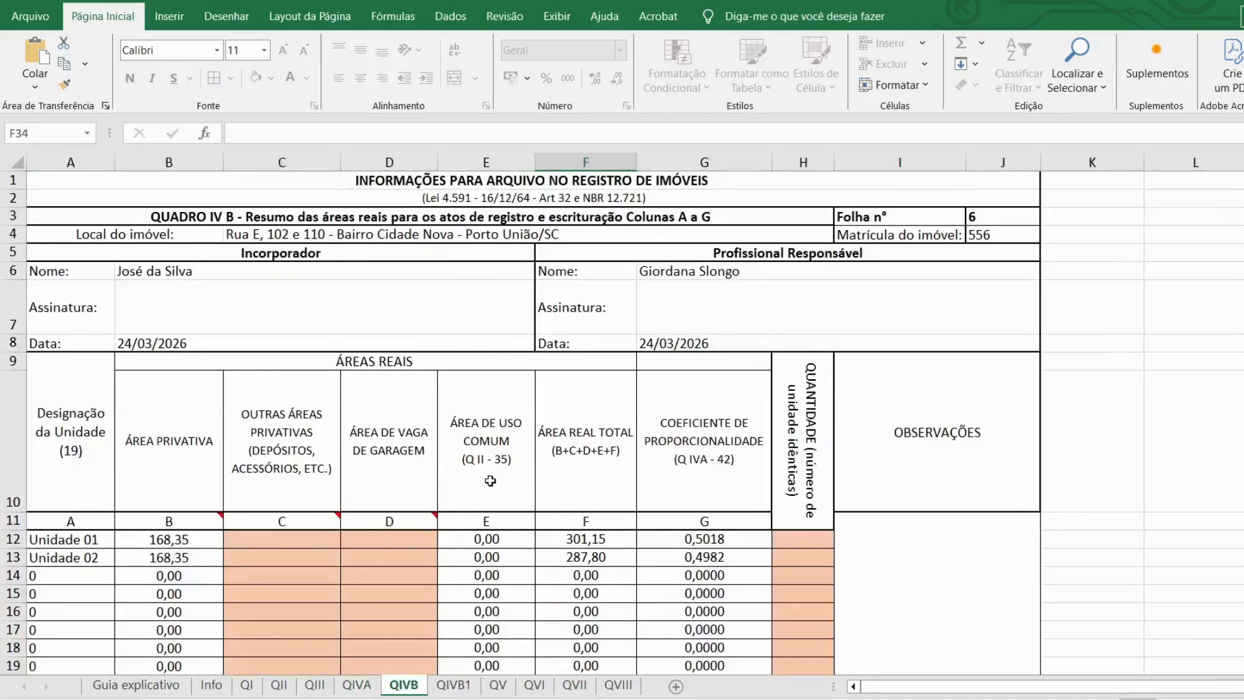
click(454, 687)
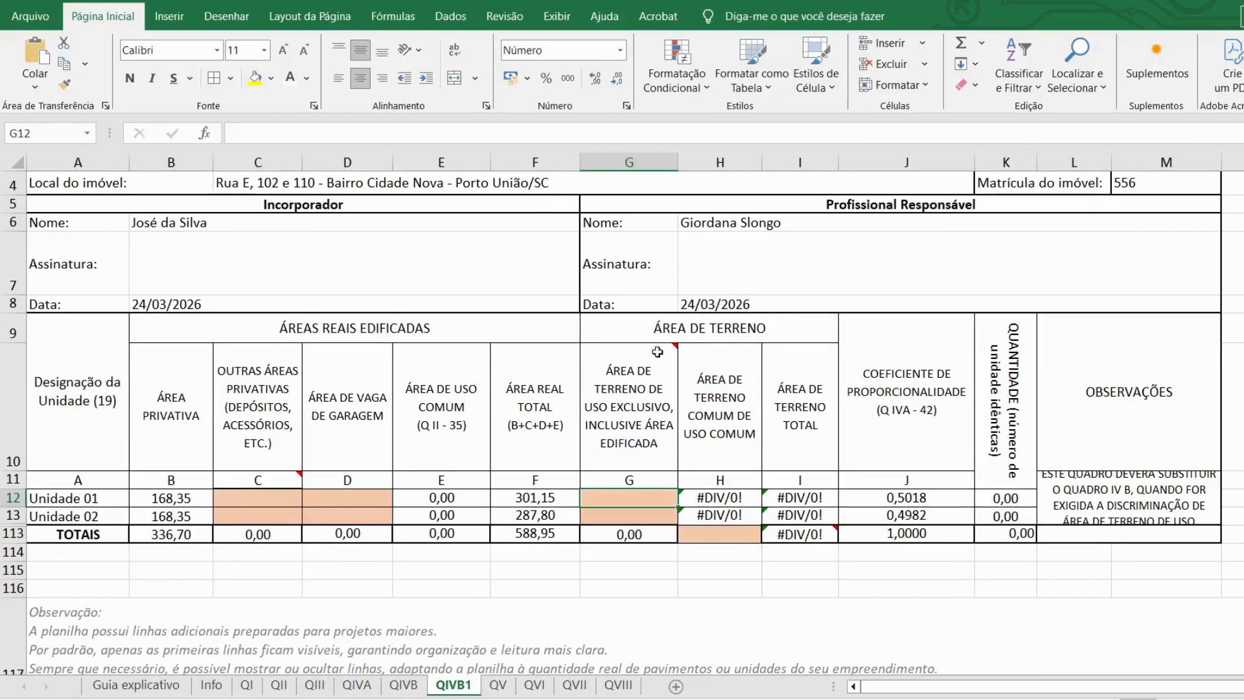
scroll(662, 420, up, 1)
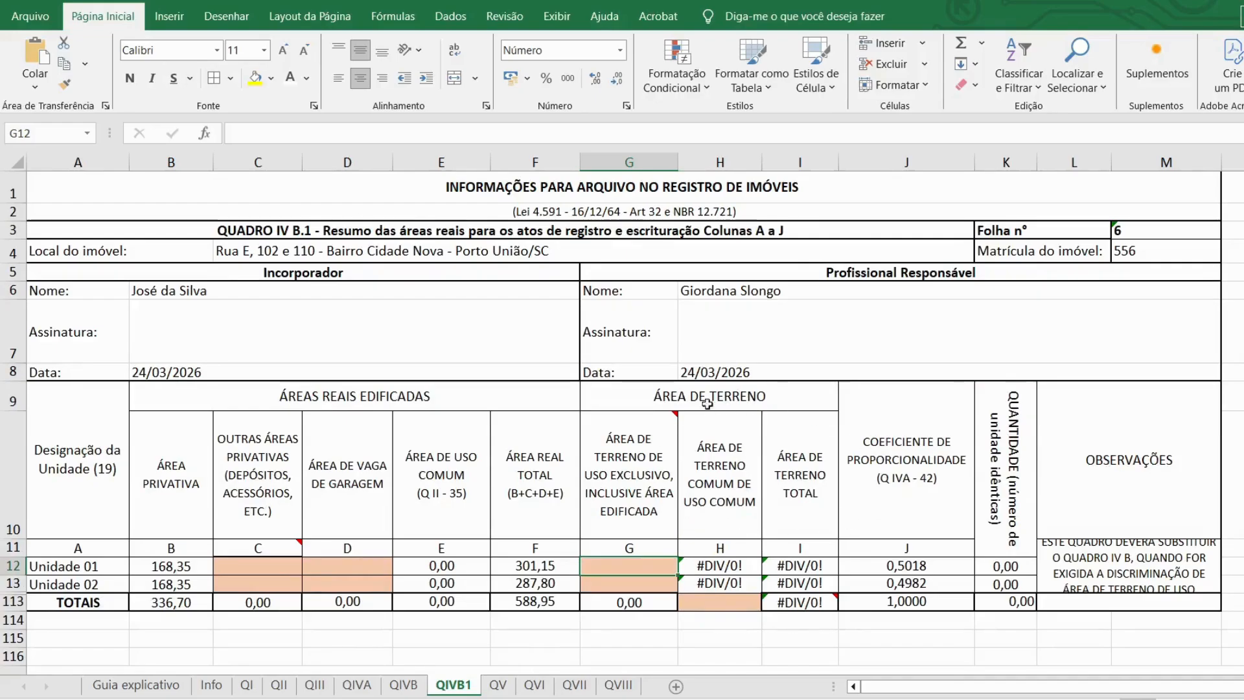
click(403, 686)
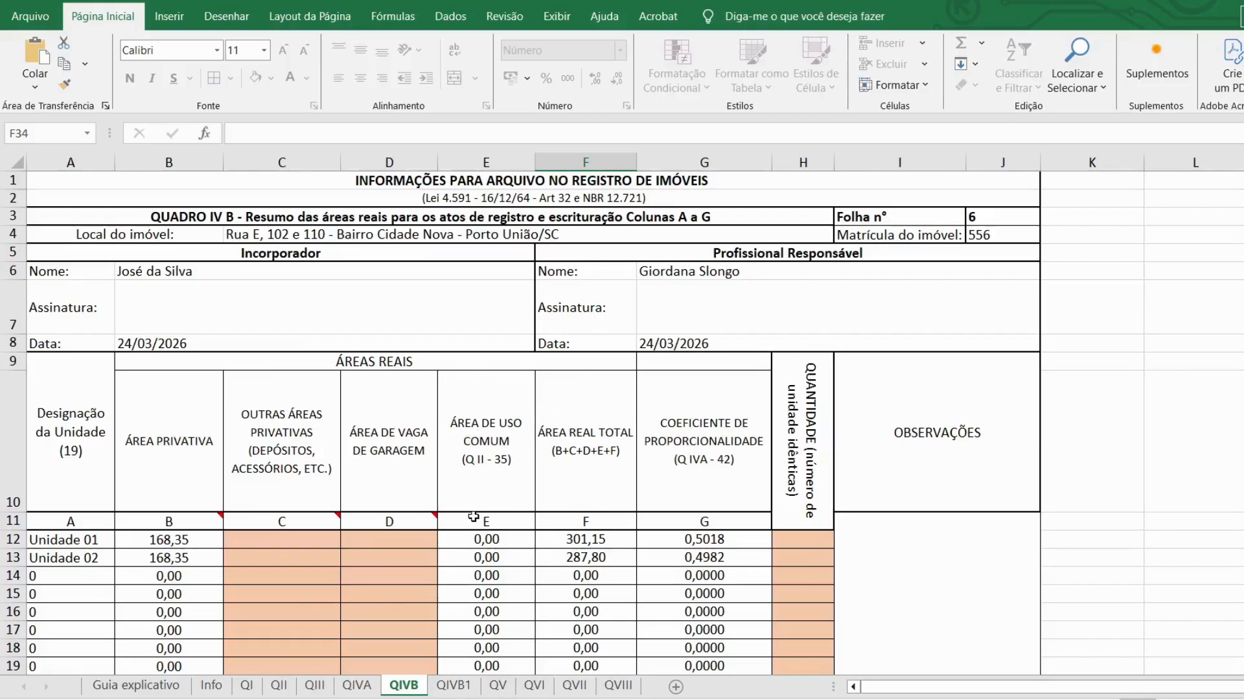
click(454, 685)
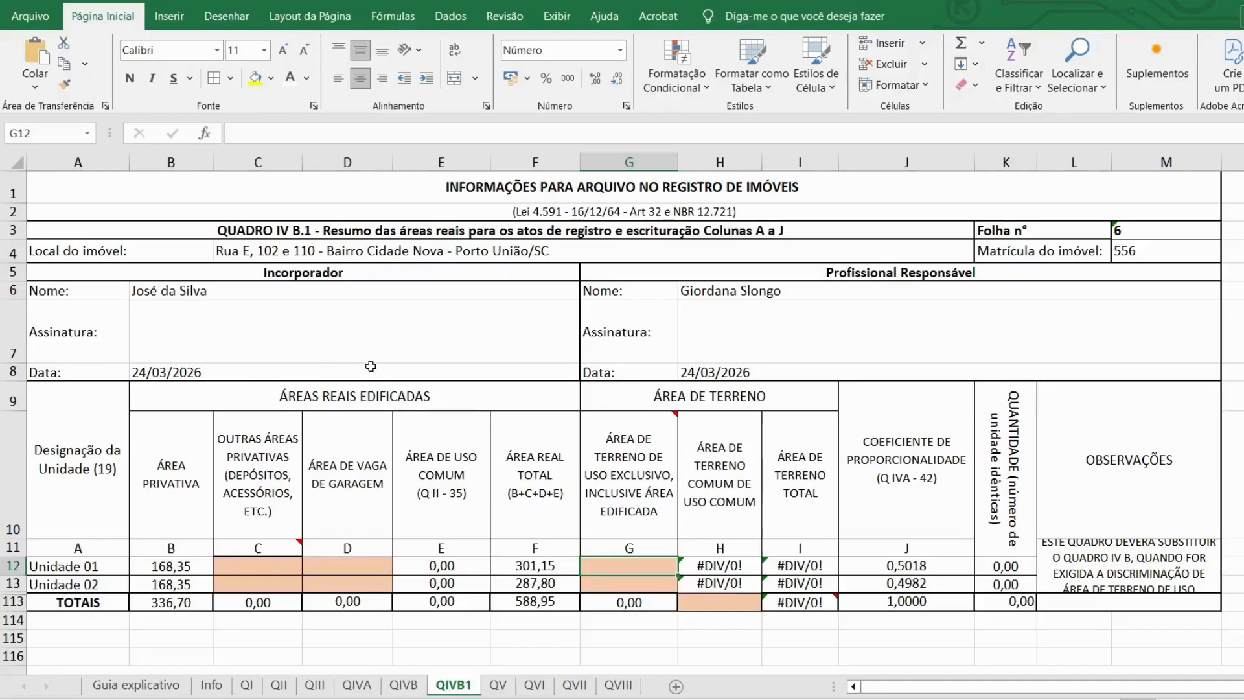
Step: Check the units' private-area formulas and column 21 on the QII sheet for reference
click(164, 568)
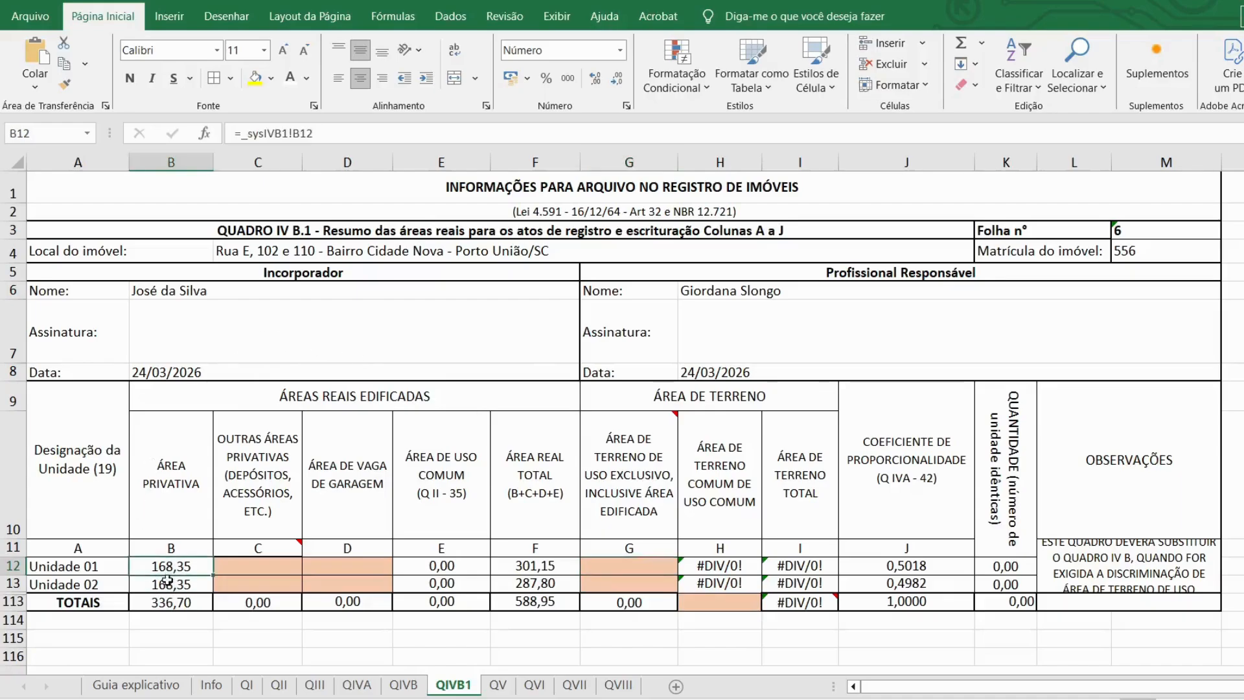
click(167, 581)
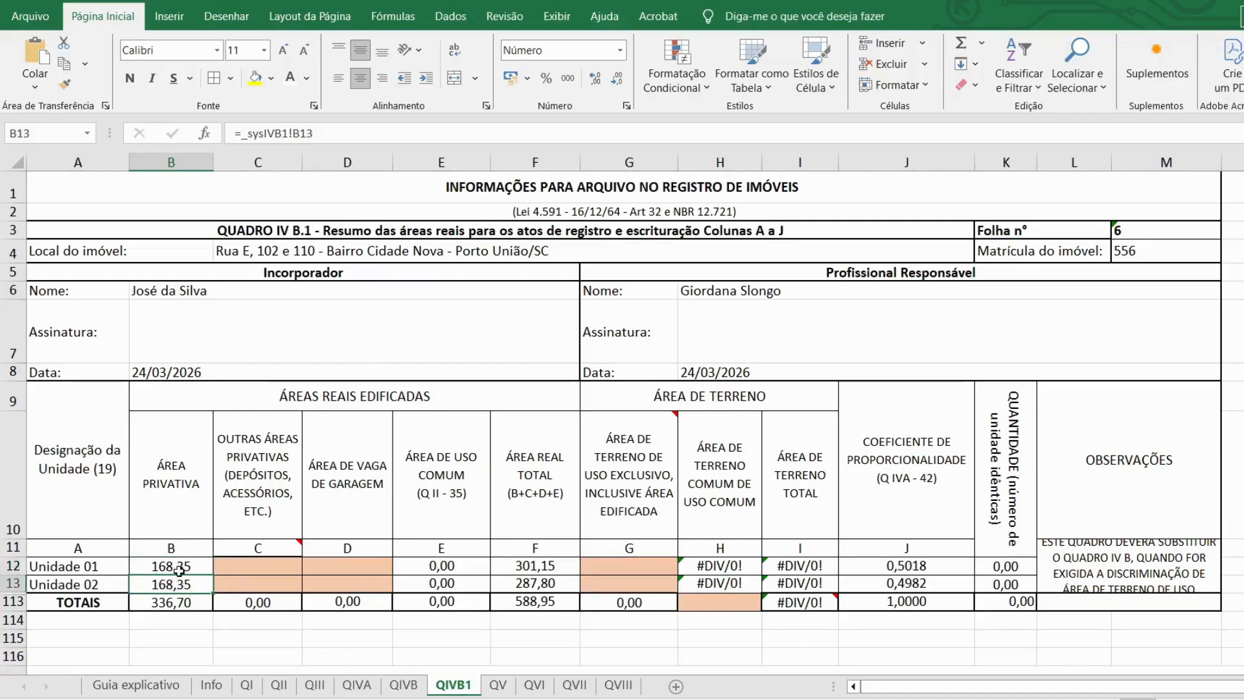
click(249, 565)
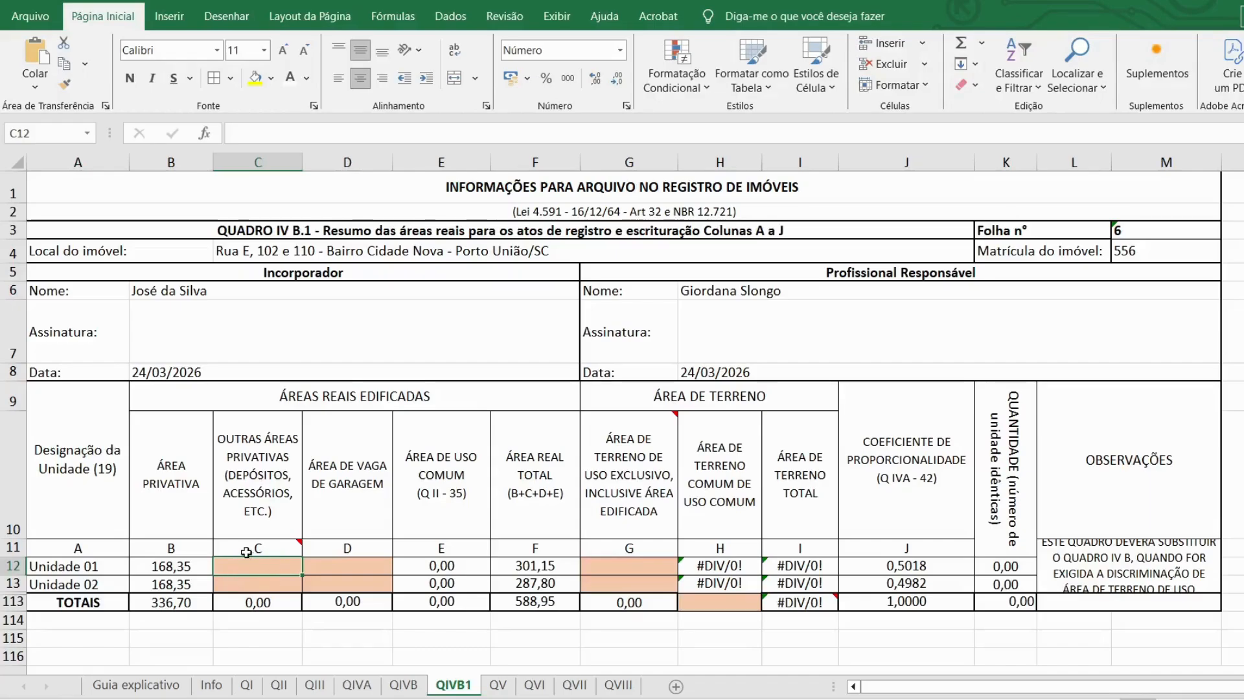
mouse_move(284, 546)
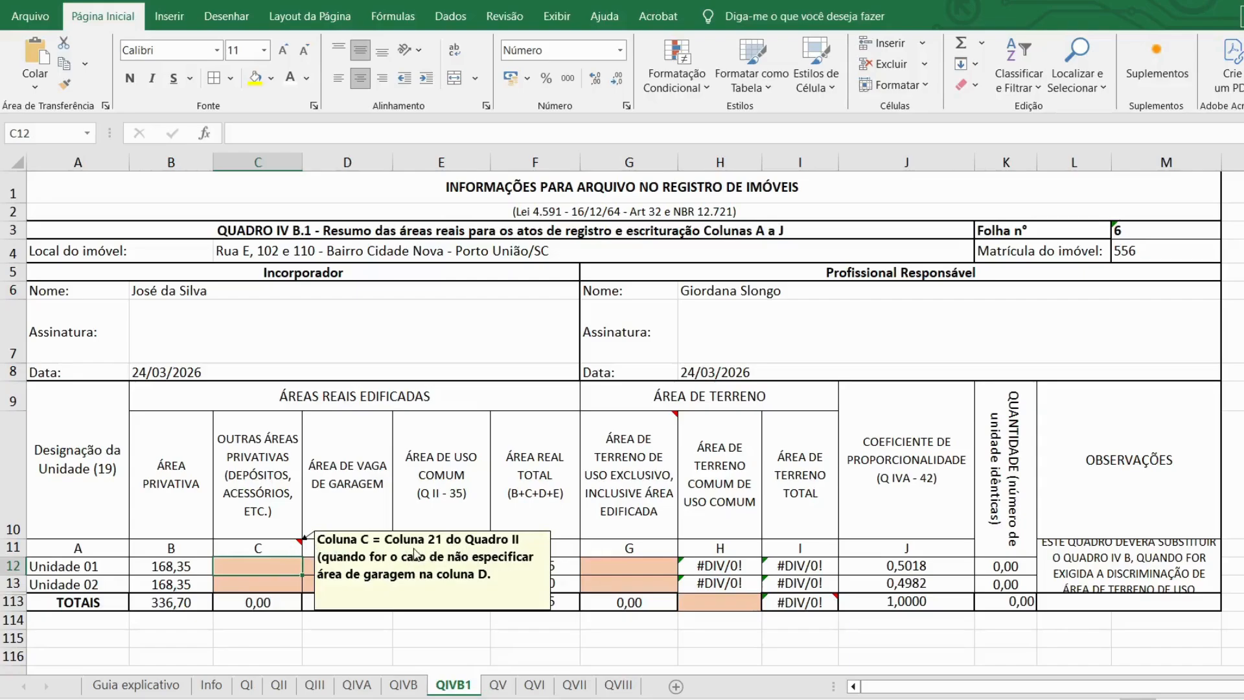
click(279, 685)
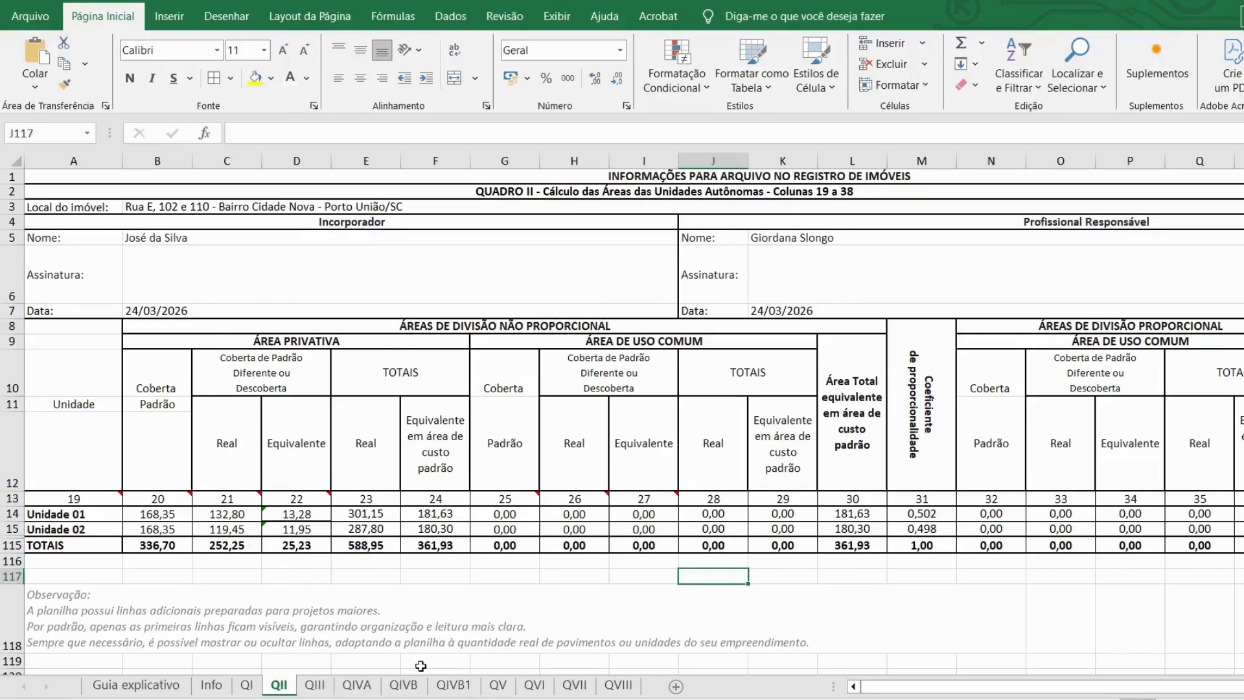
click(453, 685)
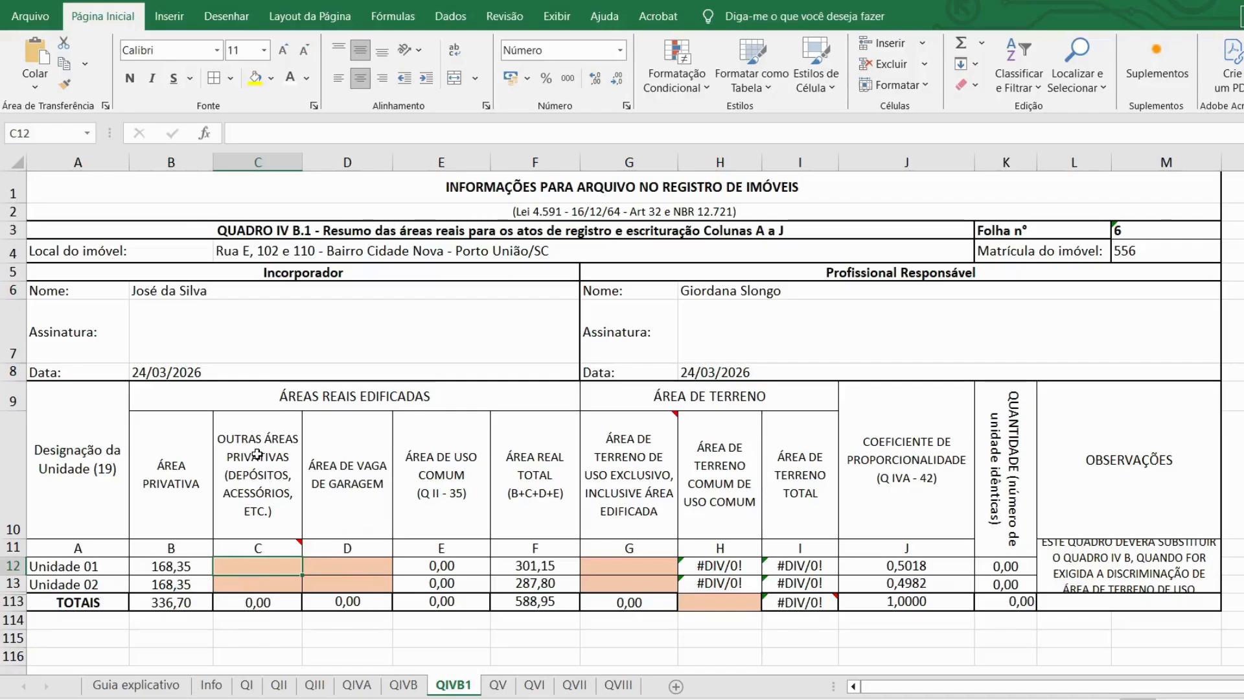
Step: Enter other private areas of 132,80 for Unidade 01 and 119,45 for Unidade 02
text(132,8)
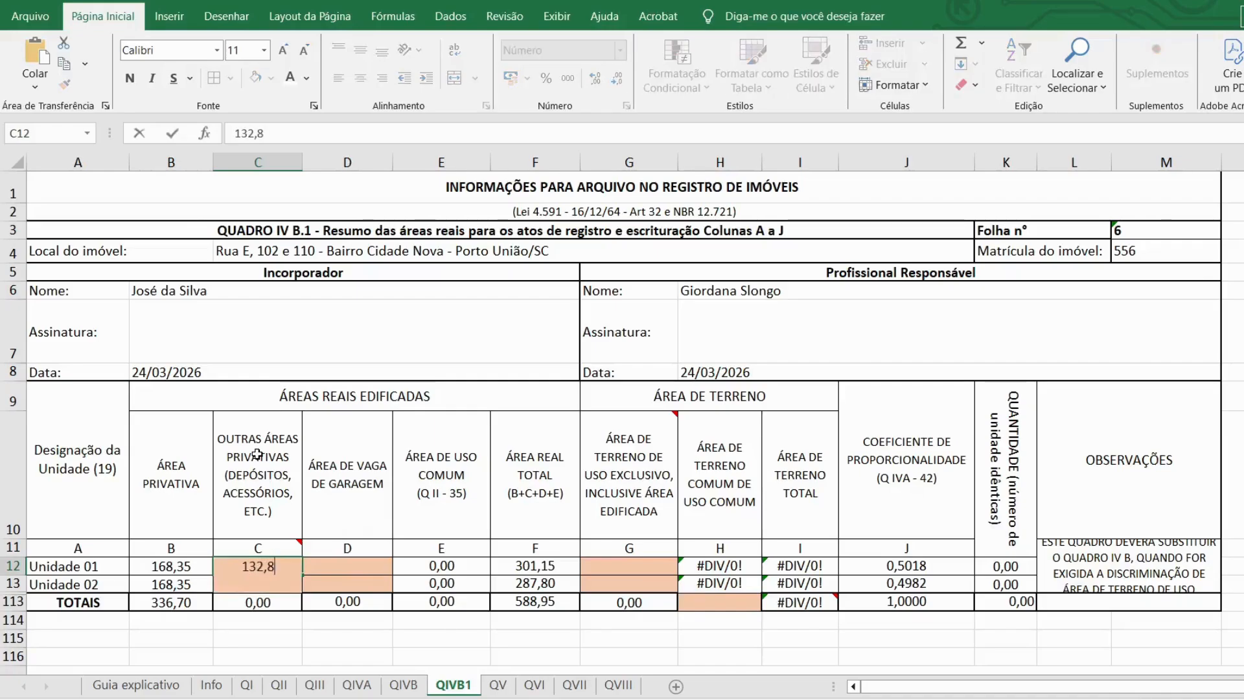
key(Return)
text(119,4)
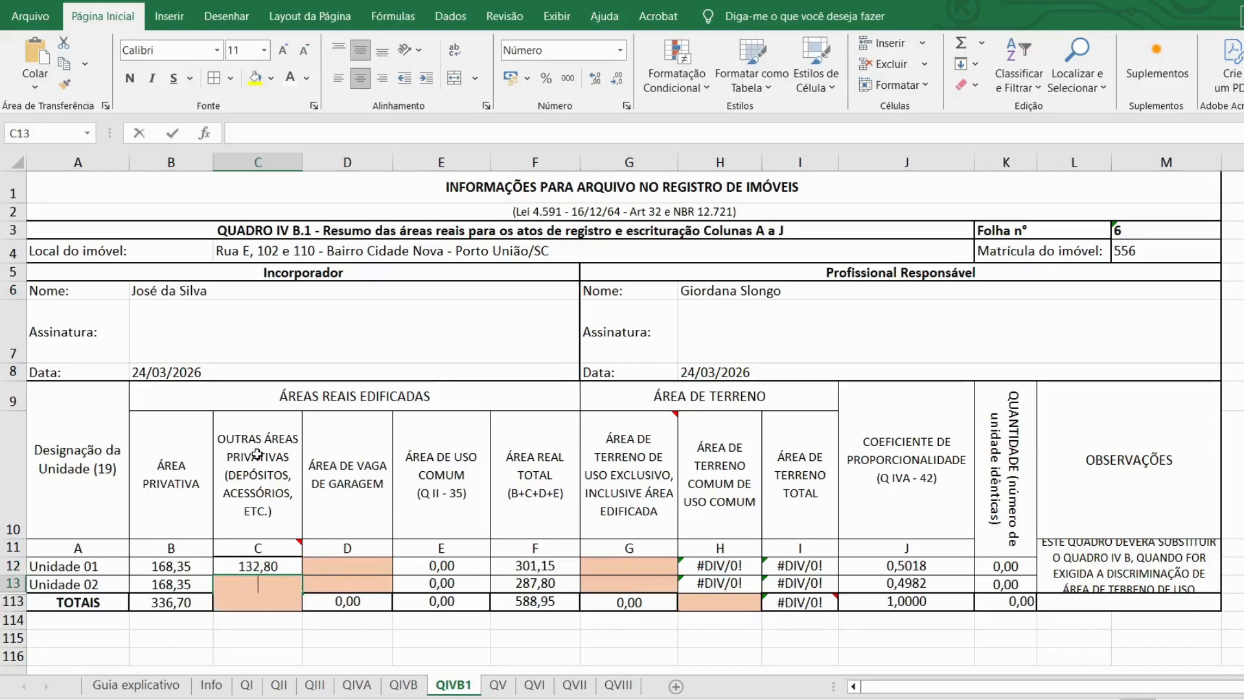
text(5)
key(Return)
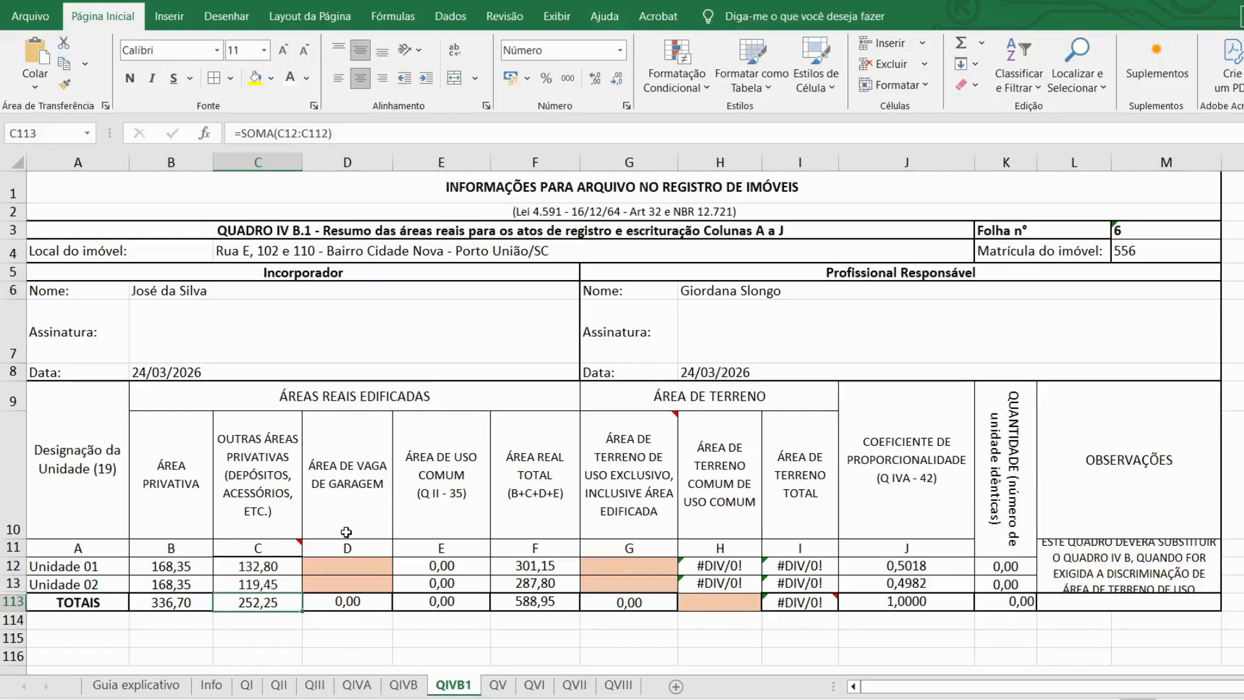
Step: Set both units' garage-space areas to 0,00 and bring up the Acrobat site plan
click(353, 566)
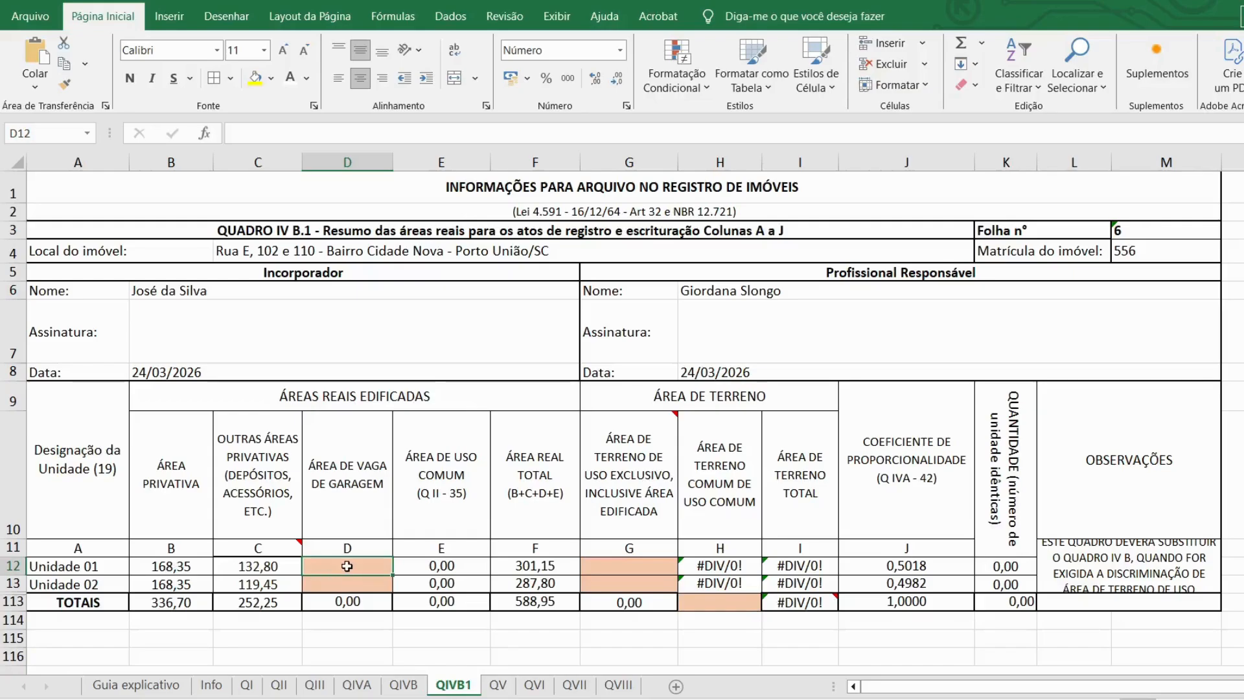
text(0)
key(Return)
text(0)
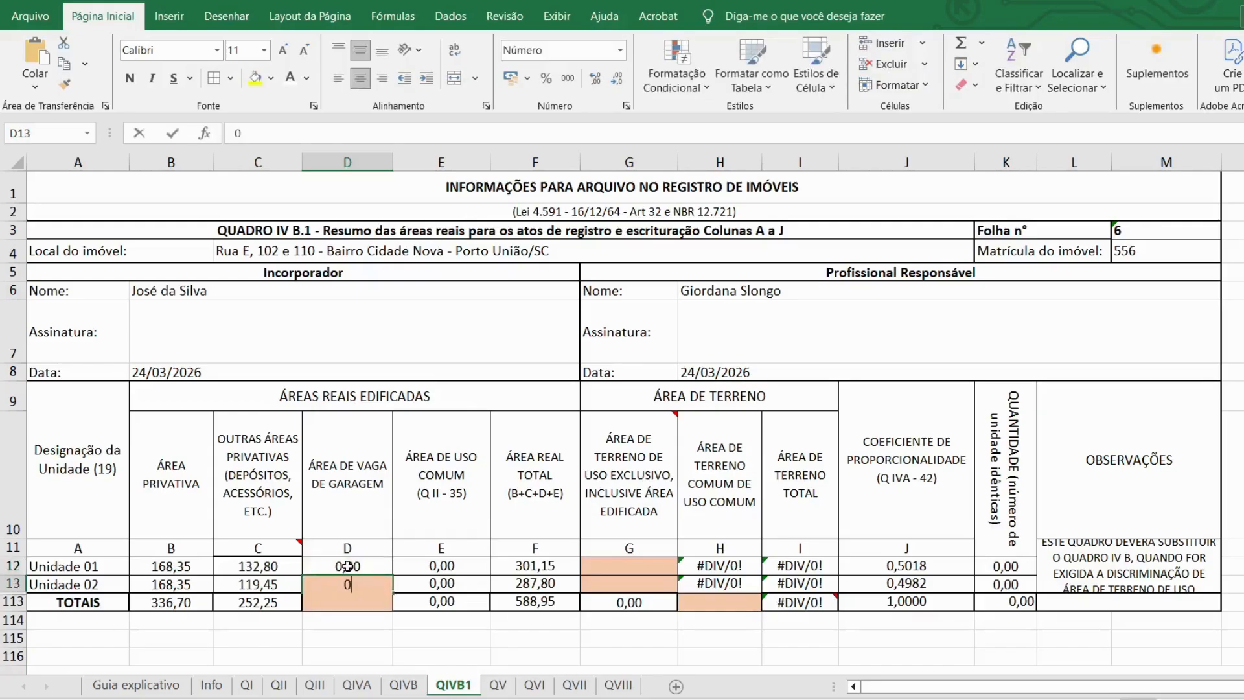
key(Return)
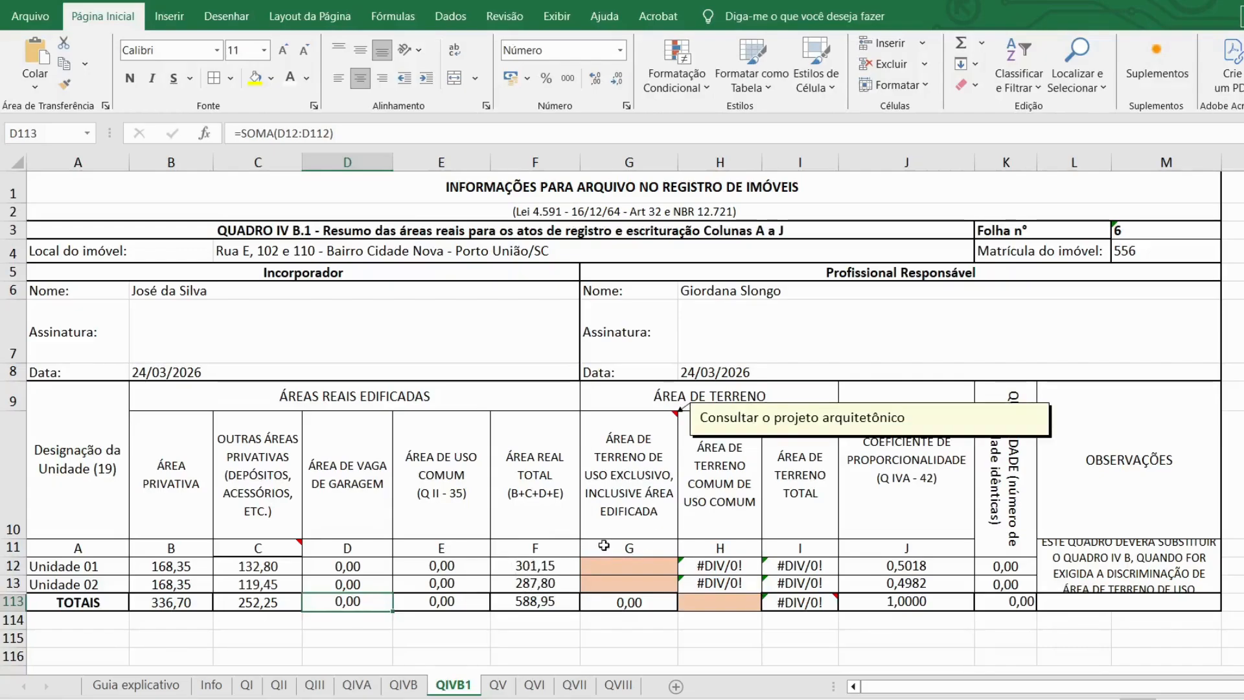
mouse_move(644, 476)
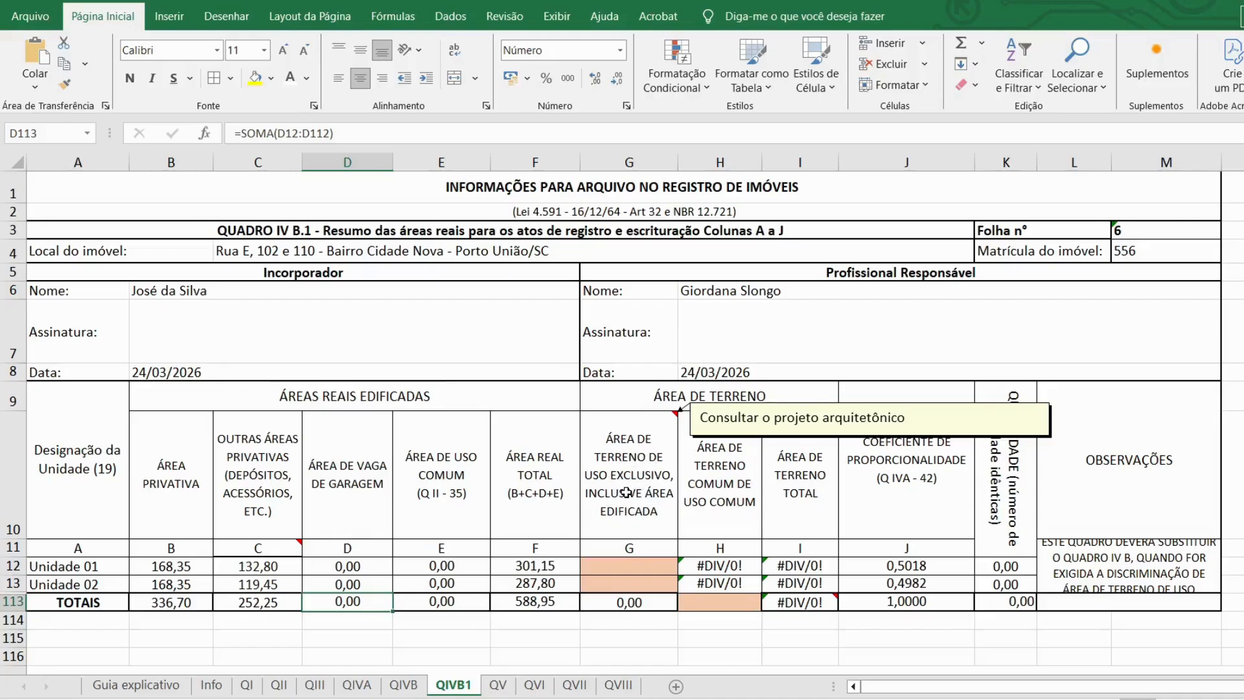
click(495, 699)
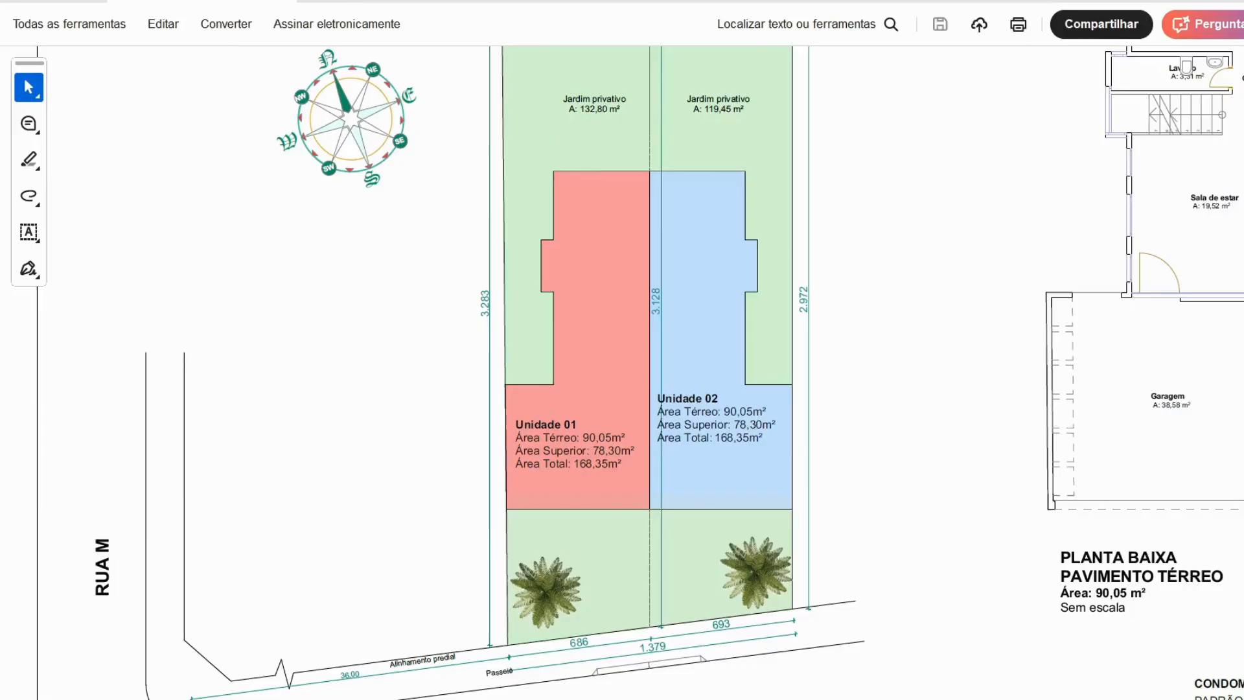
Step: Enter exclusive land areas of 222,85 for Unidade 01 and 209,50 for Unidade 02 from the site plan
click(593, 699)
click(639, 566)
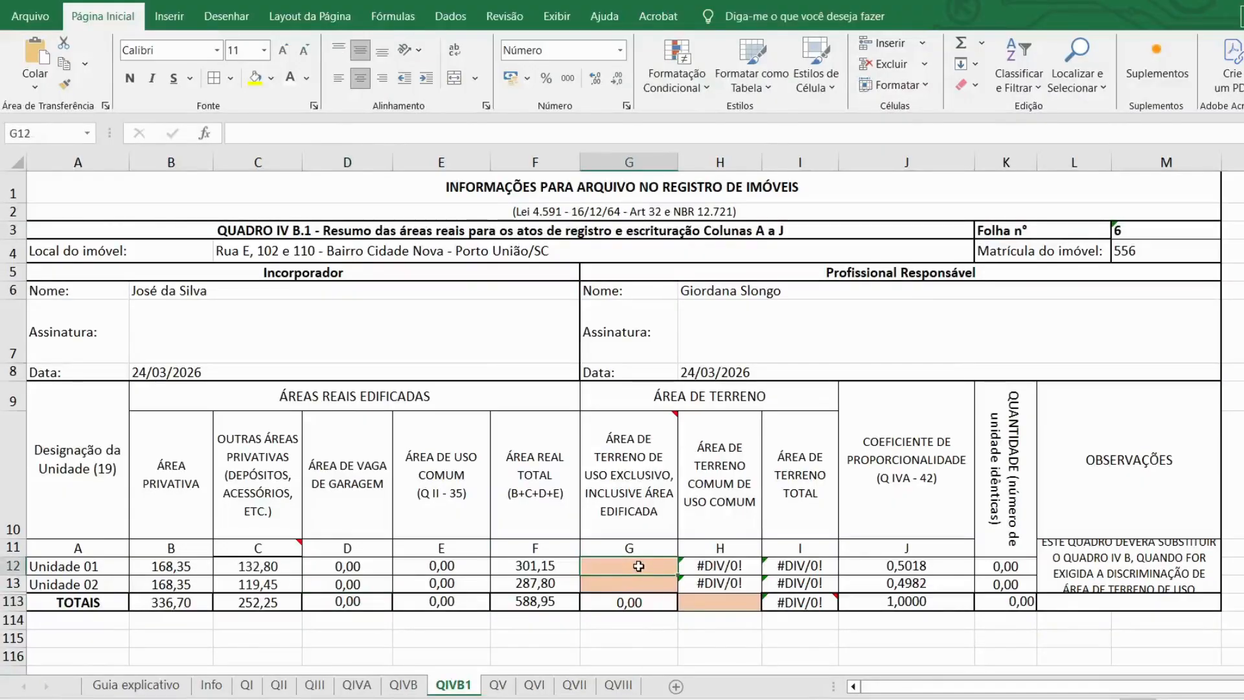
text(22)
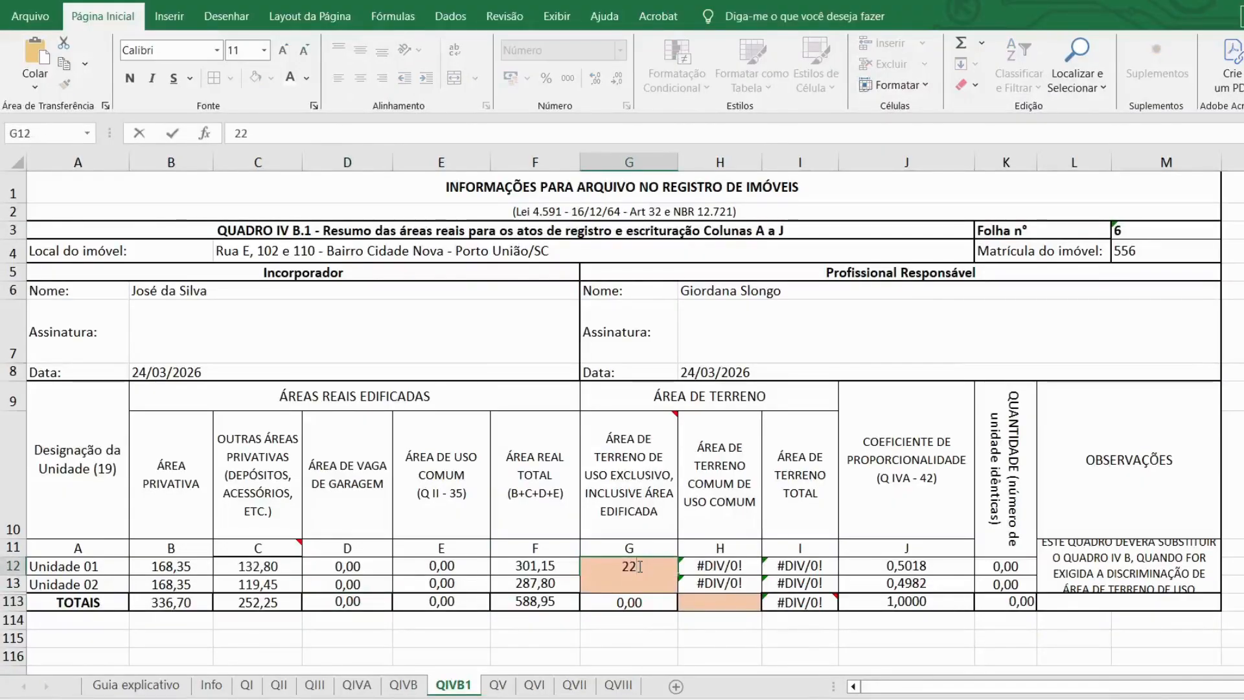
text(2,85)
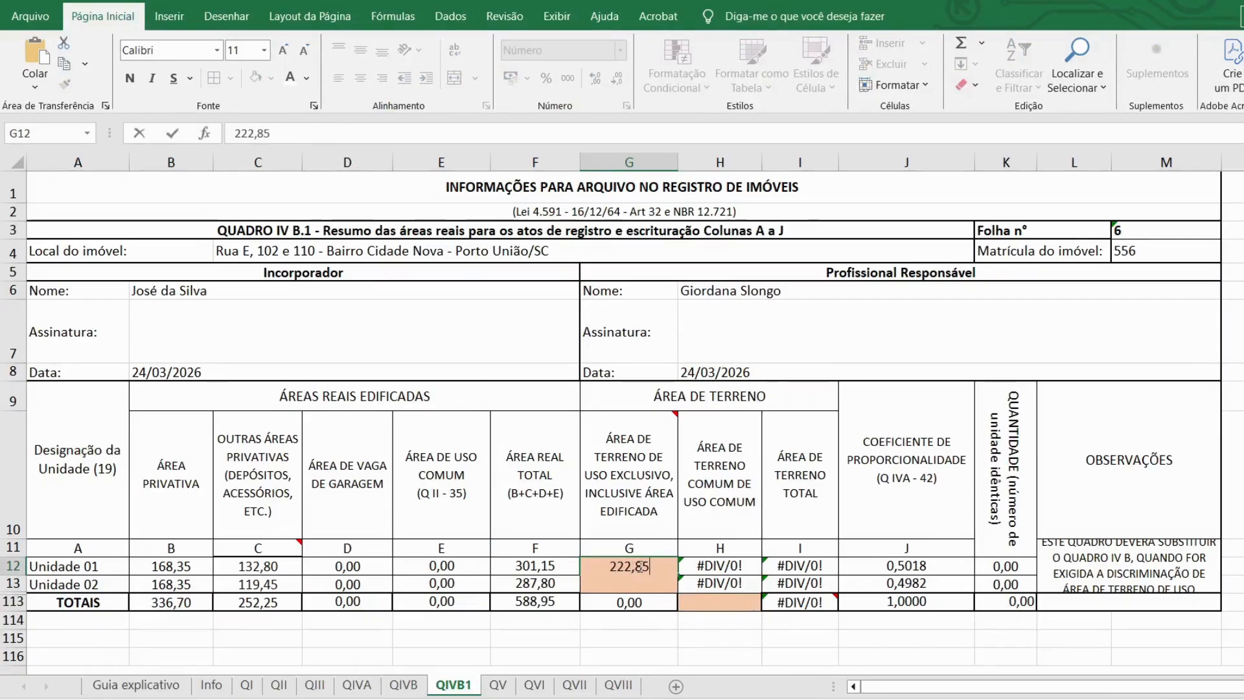
key(Return)
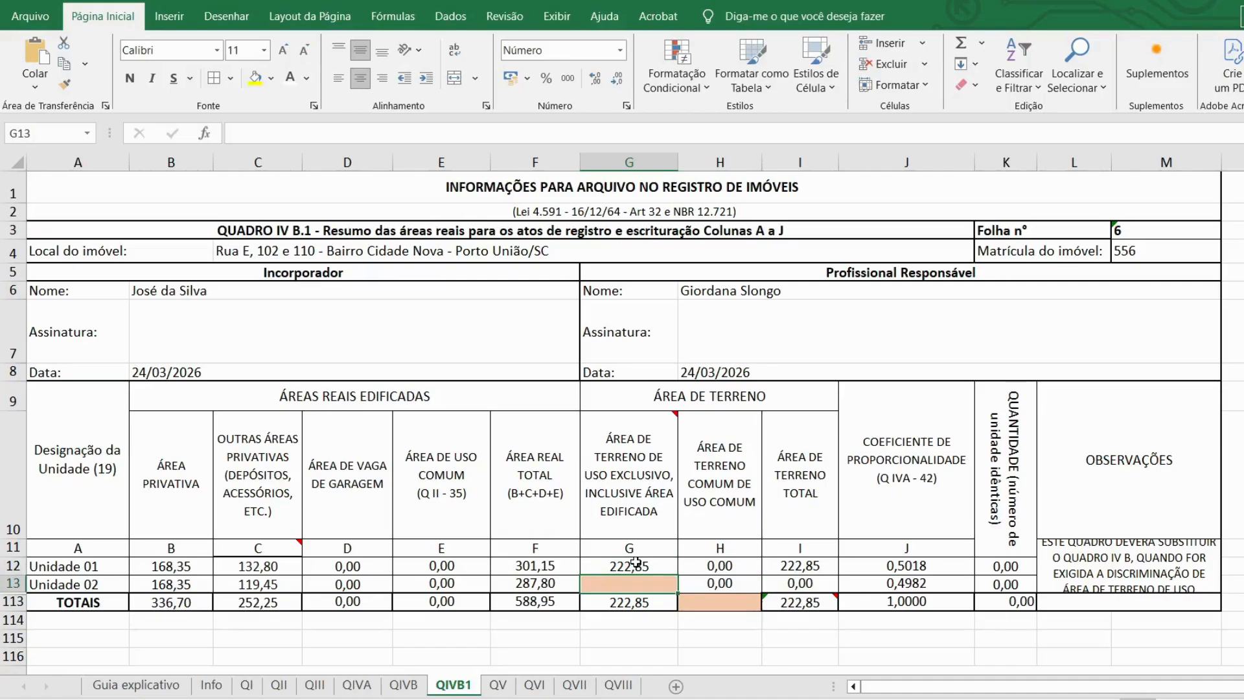
key(alt+Tab)
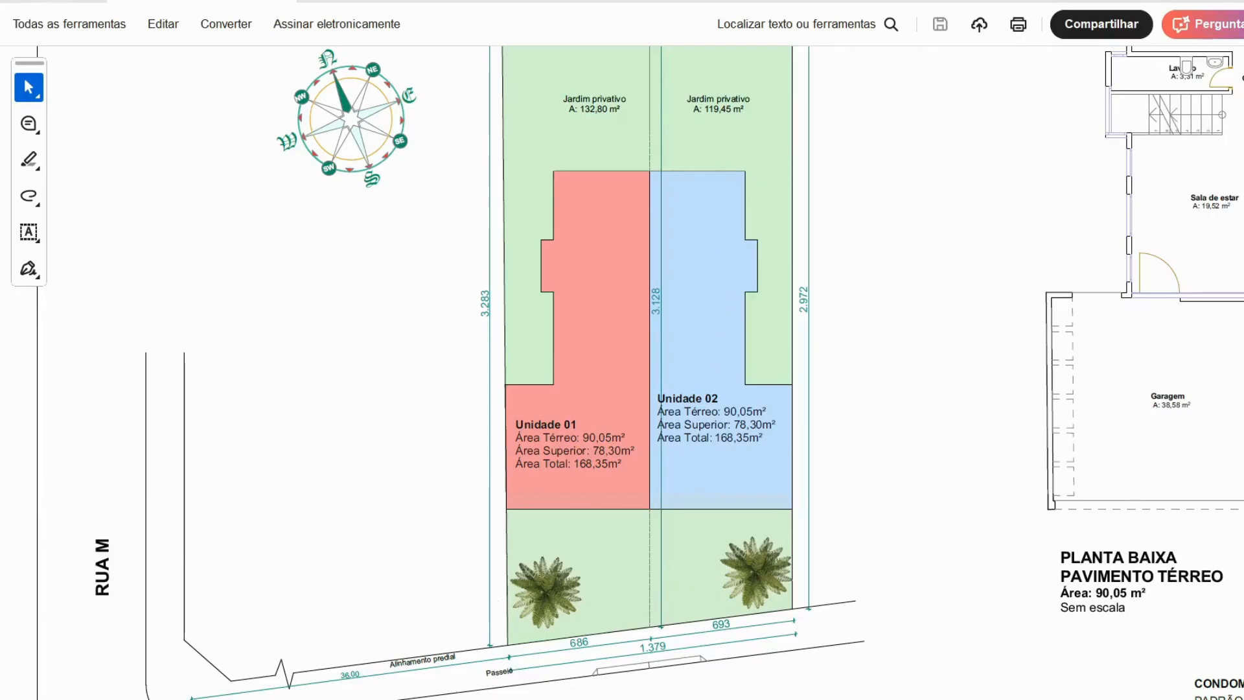
key(alt+Tab)
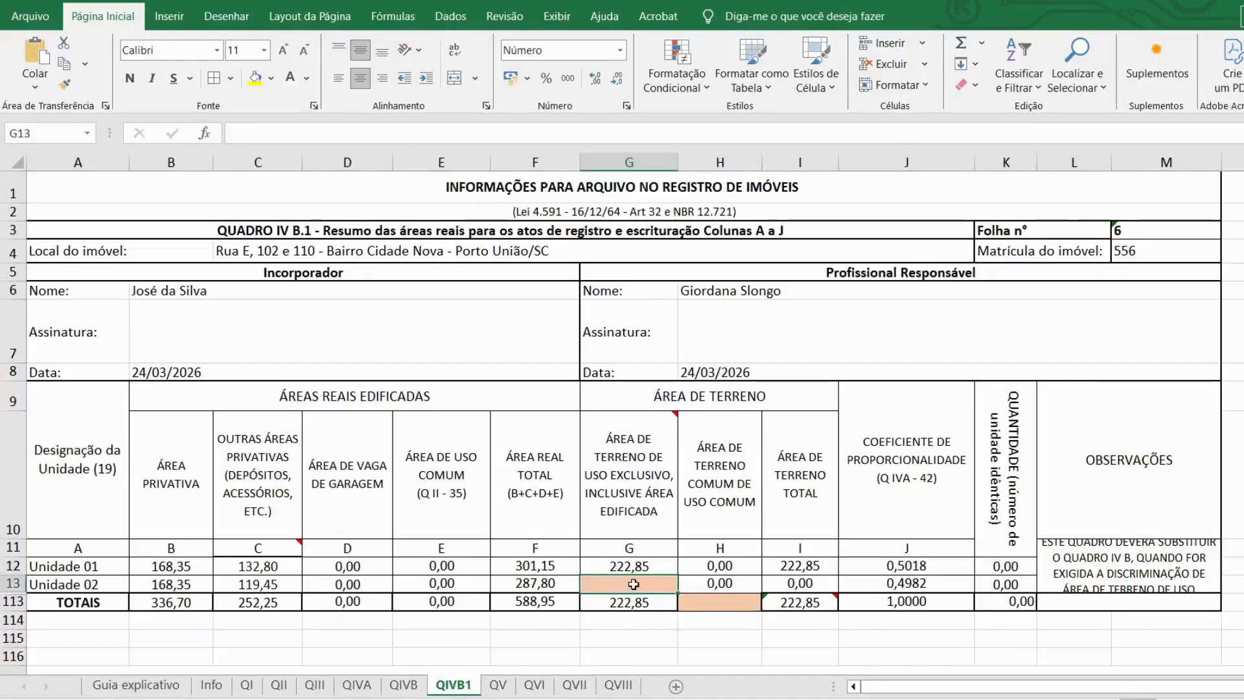
text(209)
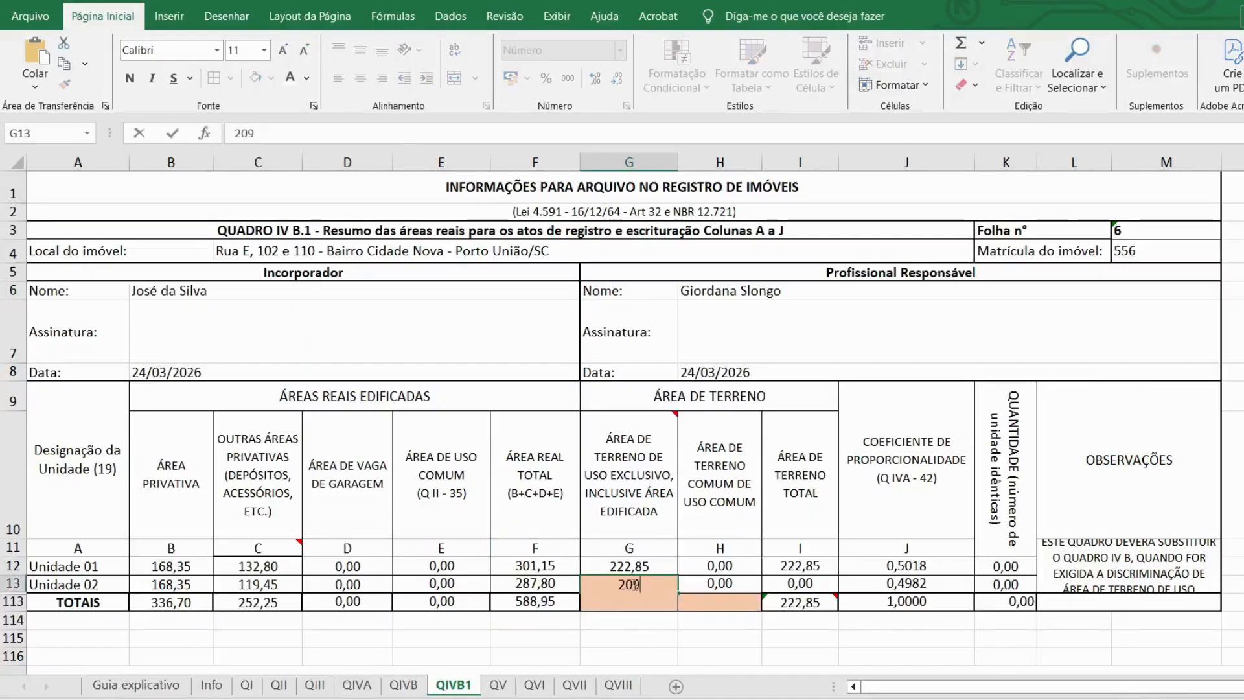
text(,50)
key(Return)
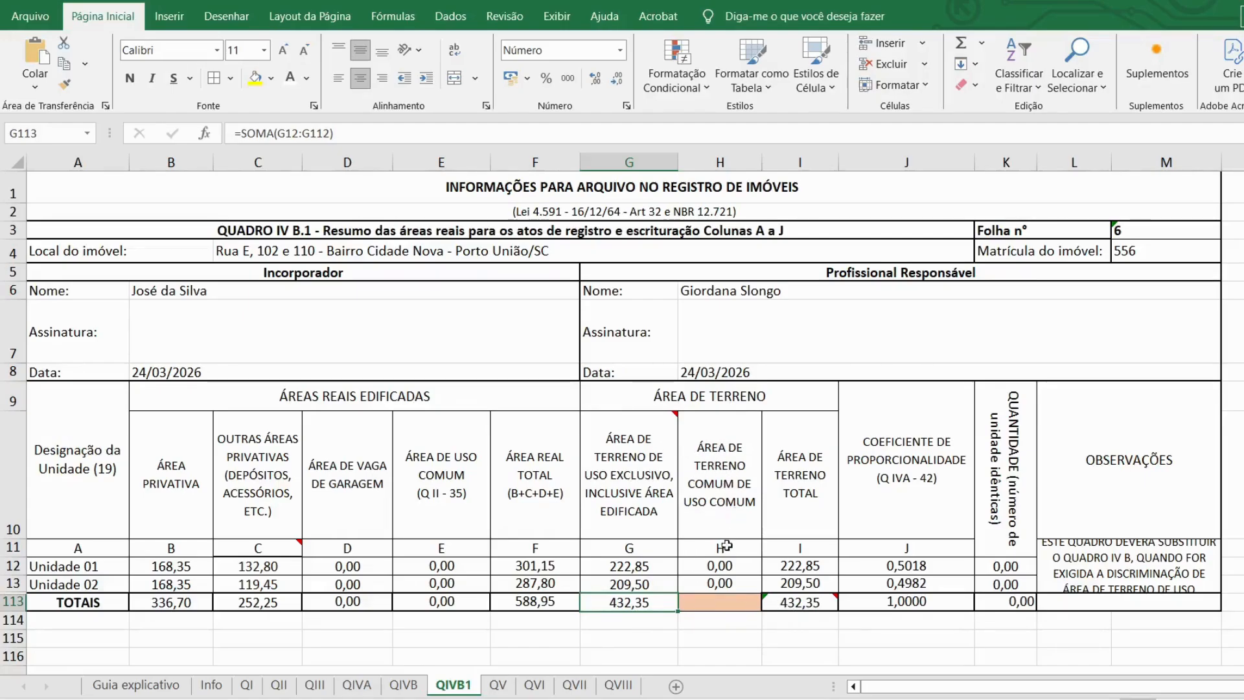
Step: Set the common land area total in H113 to 0
click(721, 603)
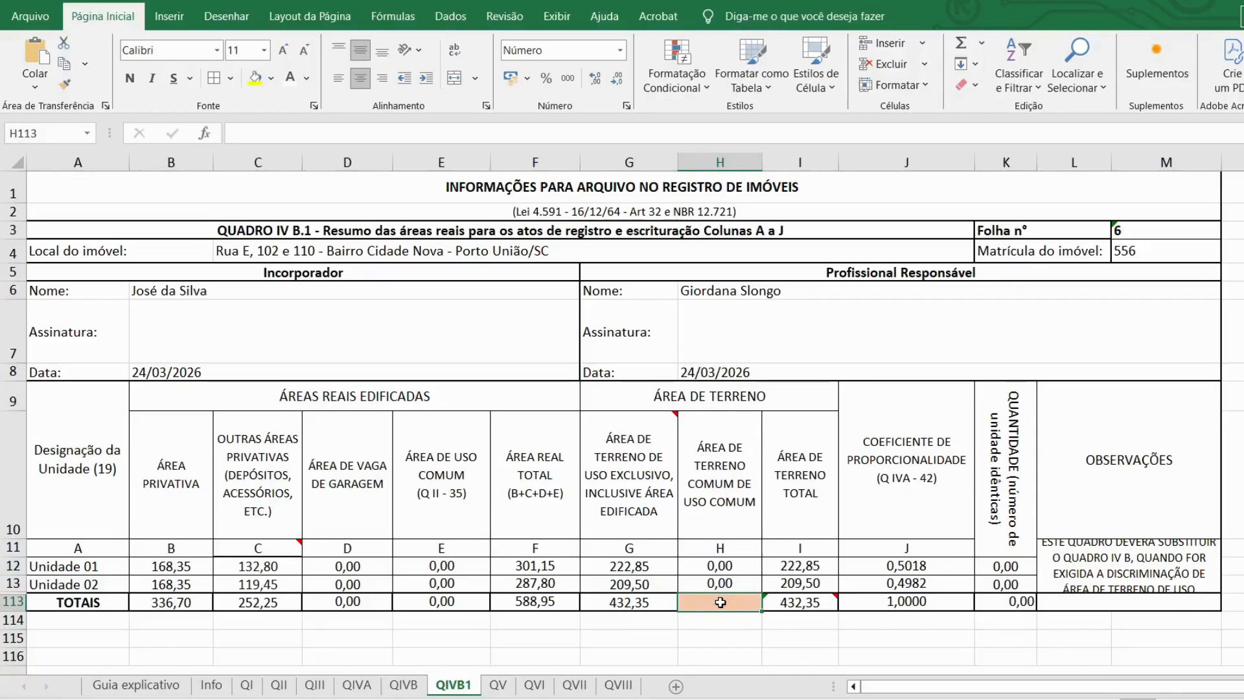
text(0)
key(Return)
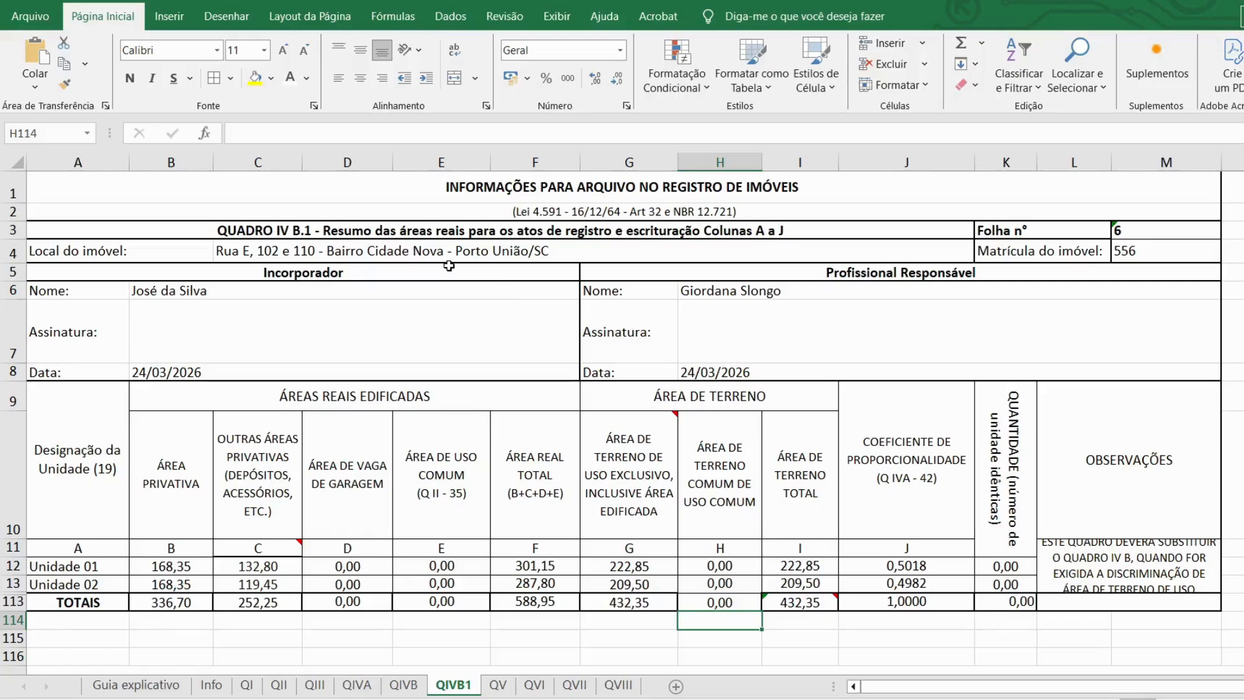
key(ctrl+Page_Down)
mouse_move(495, 392)
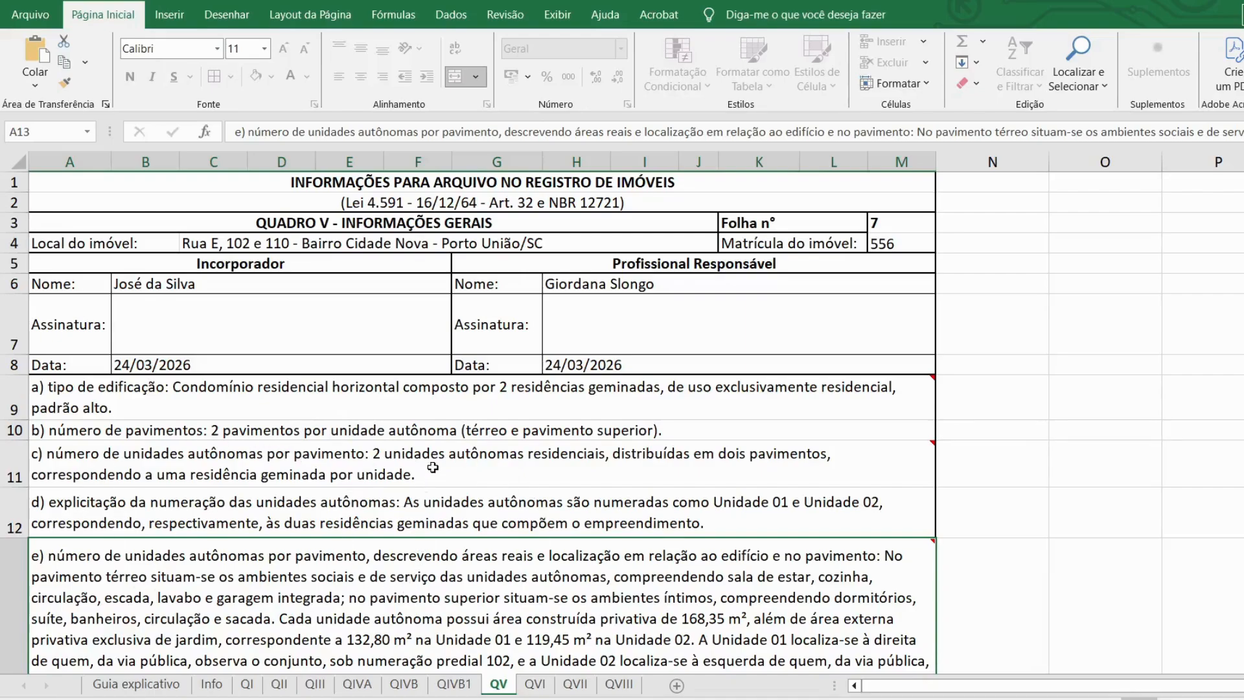
mouse_move(426, 468)
mouse_move(369, 603)
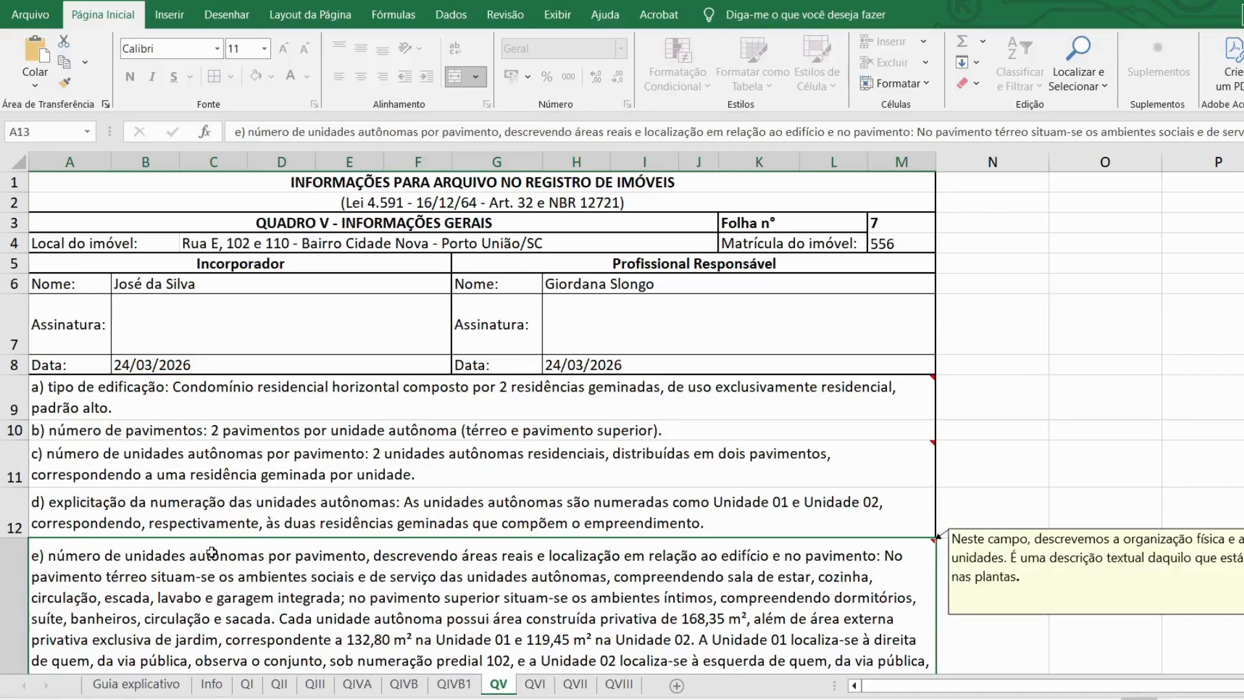
mouse_move(71, 397)
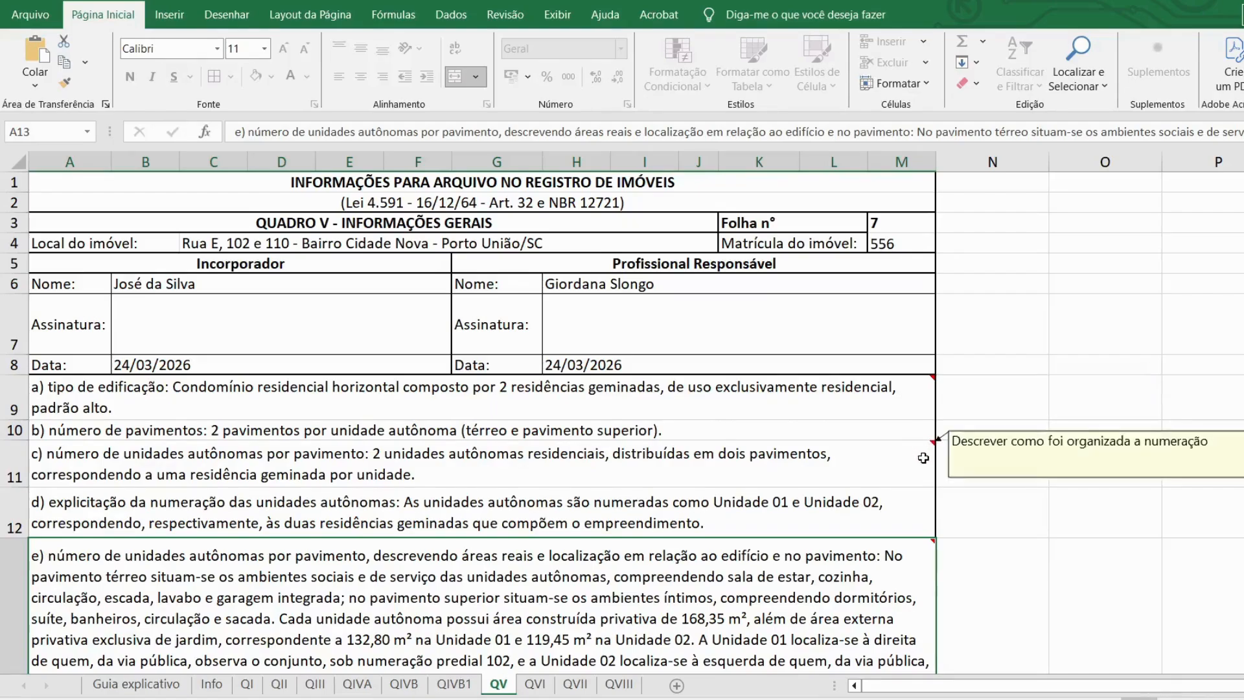
click(168, 404)
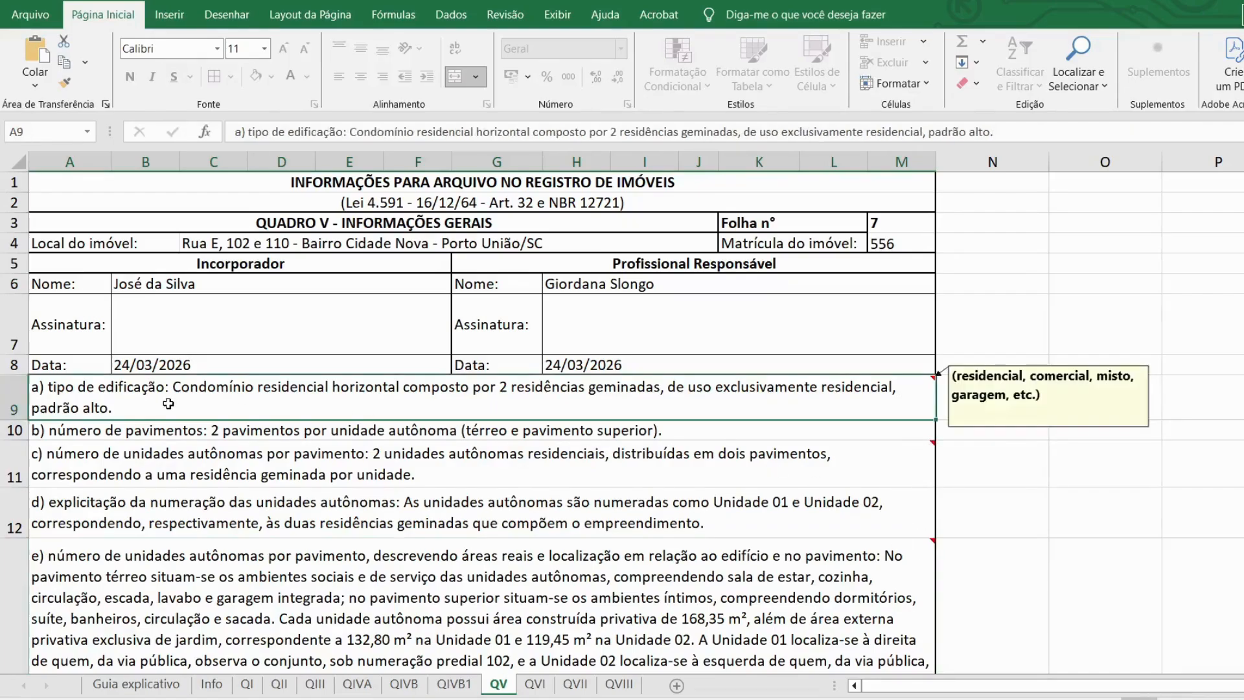
click(106, 434)
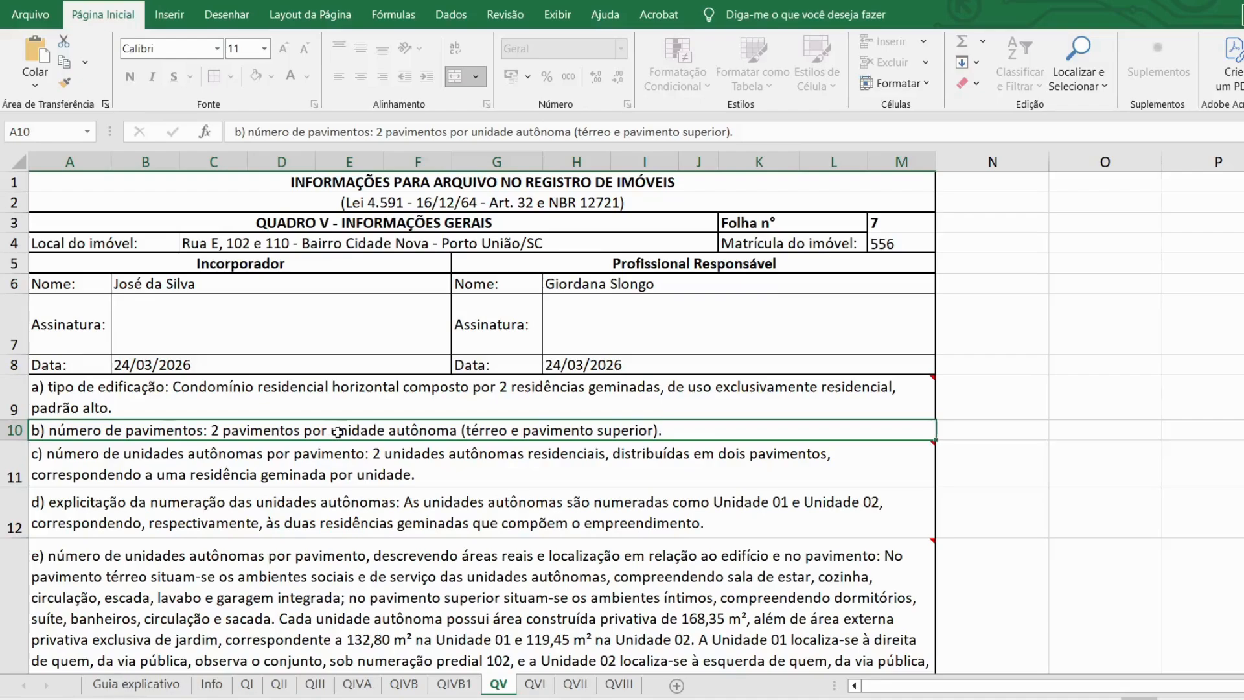
click(117, 466)
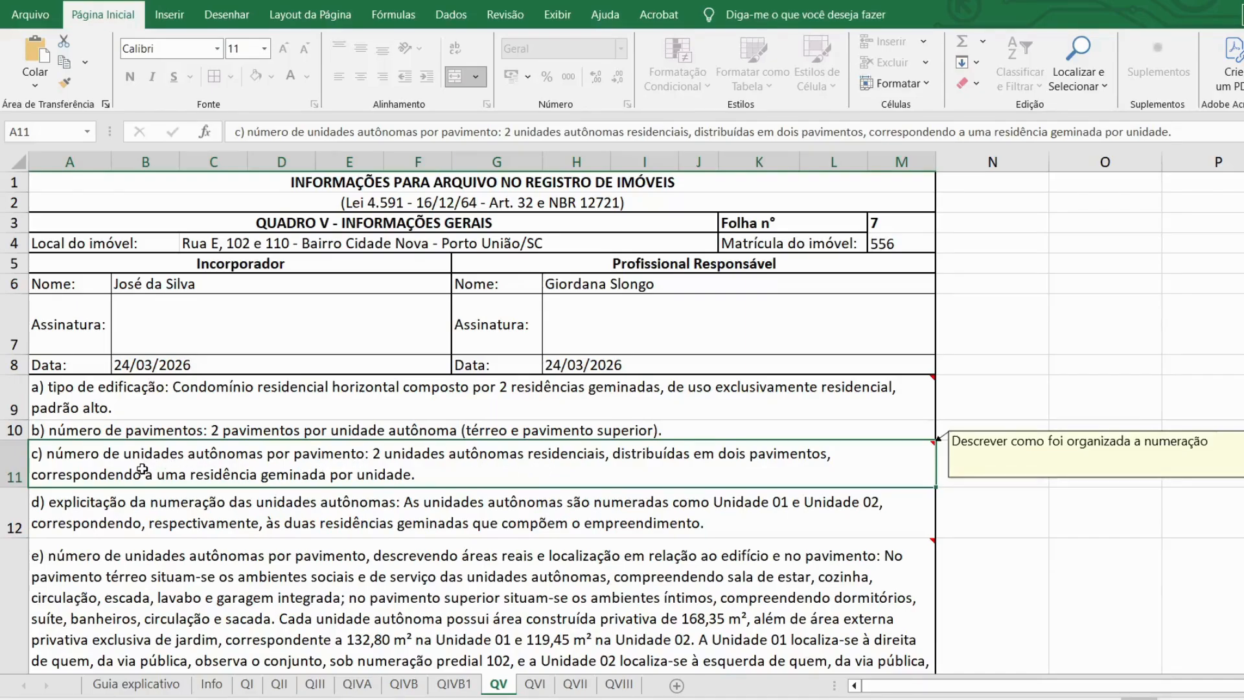
scroll(142, 469, down, 2)
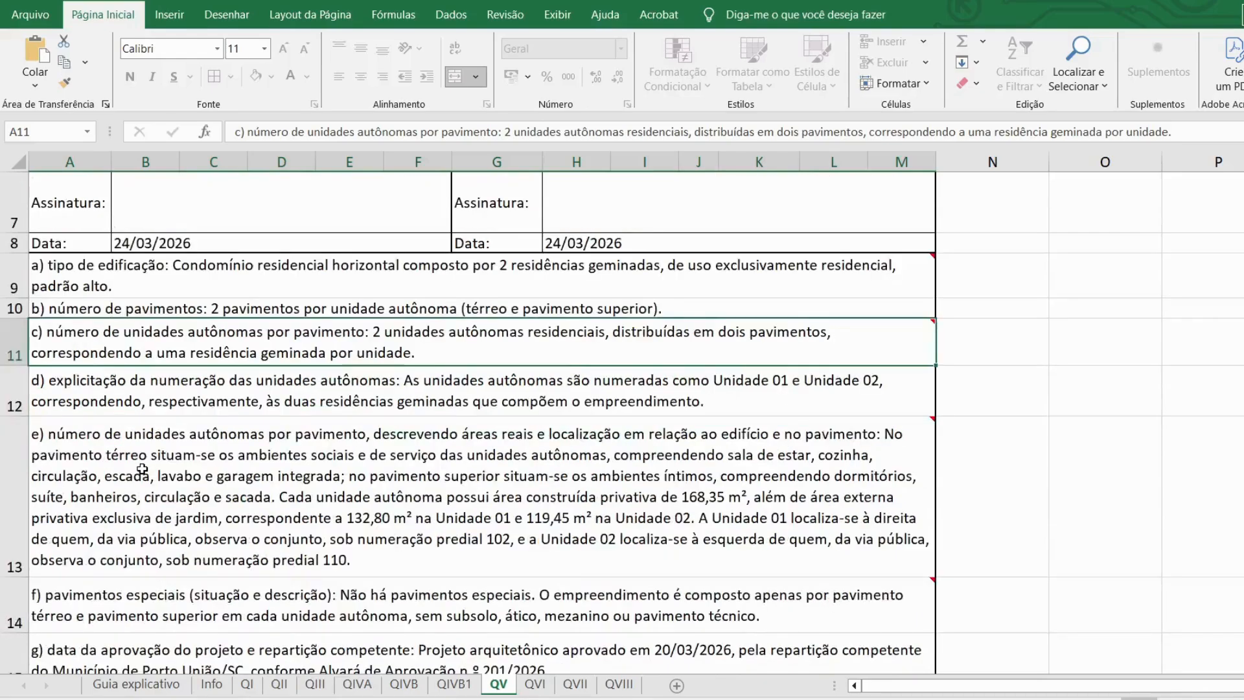
click(147, 397)
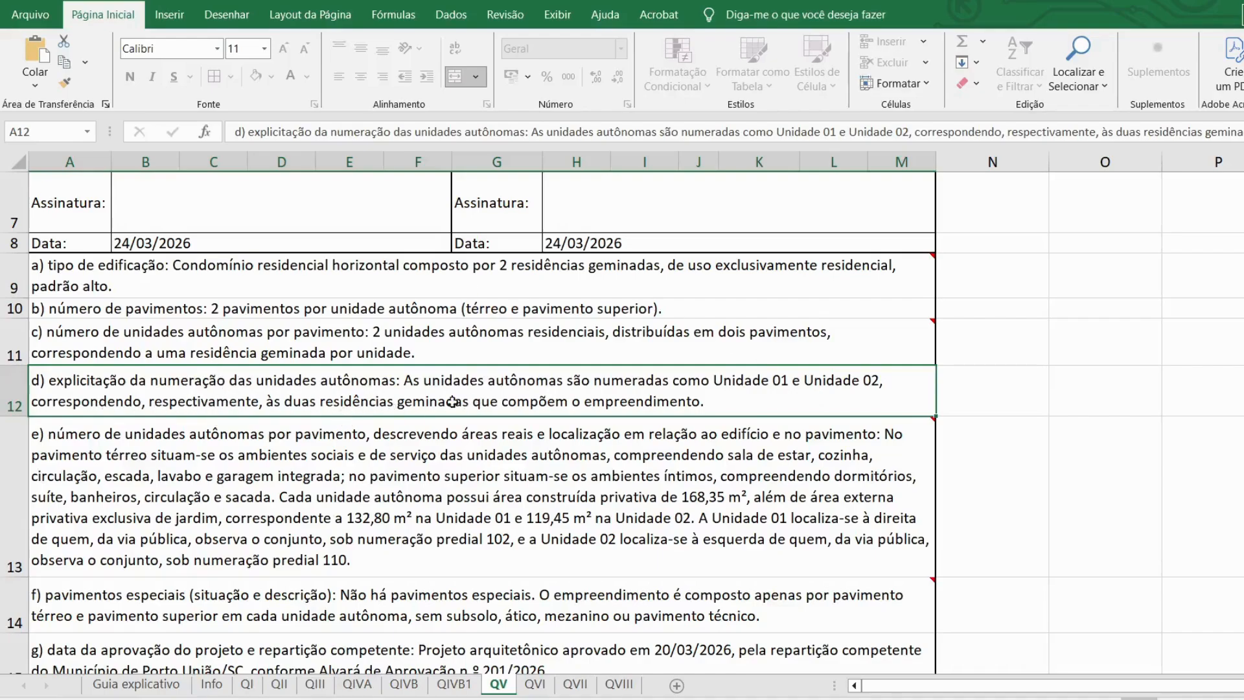
scroll(214, 531, down, 1)
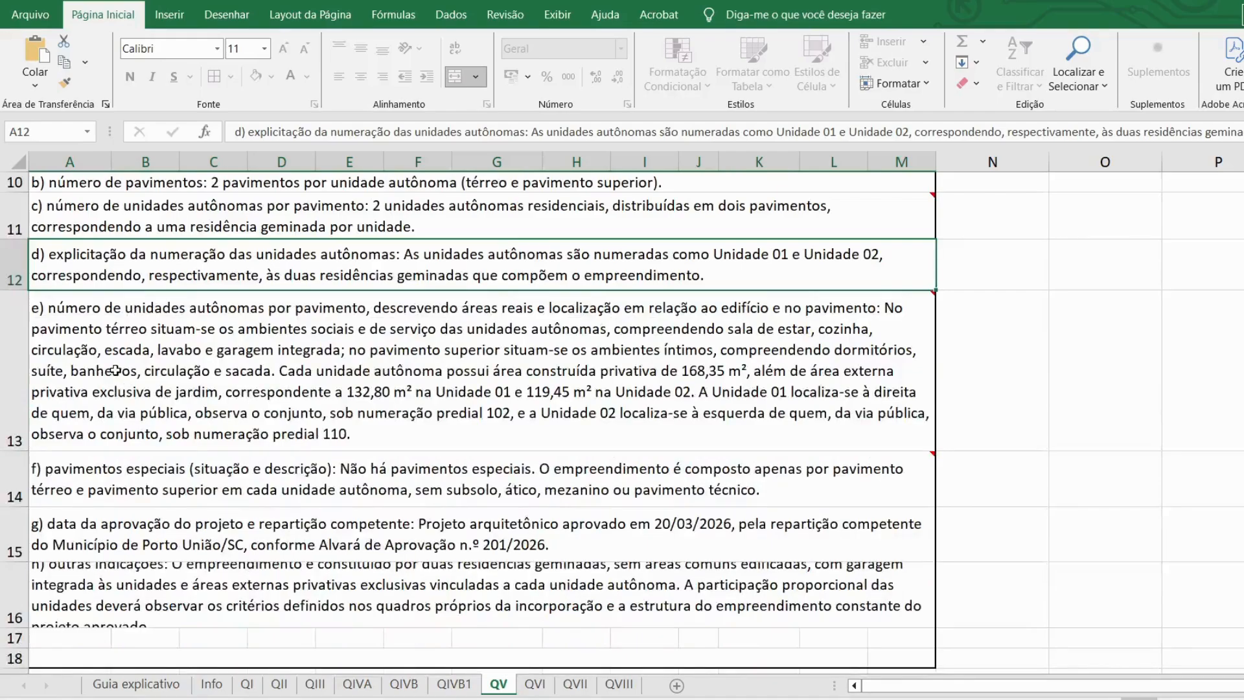
click(142, 334)
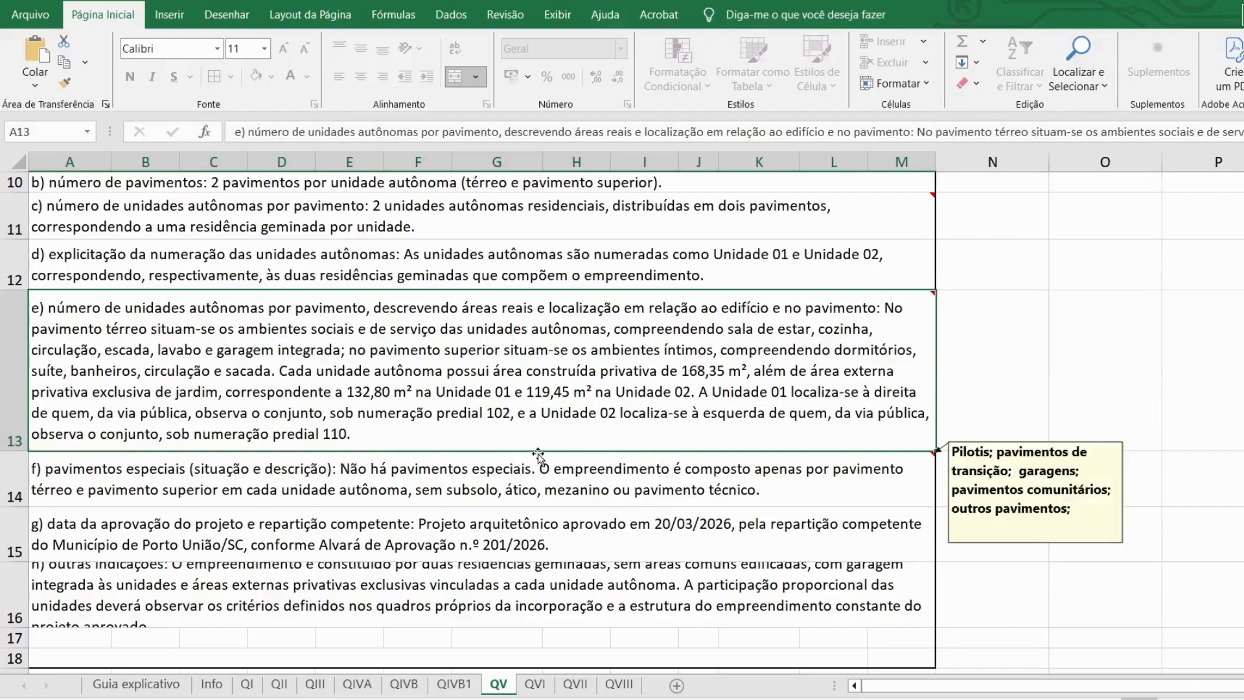
mouse_move(468, 458)
mouse_move(431, 397)
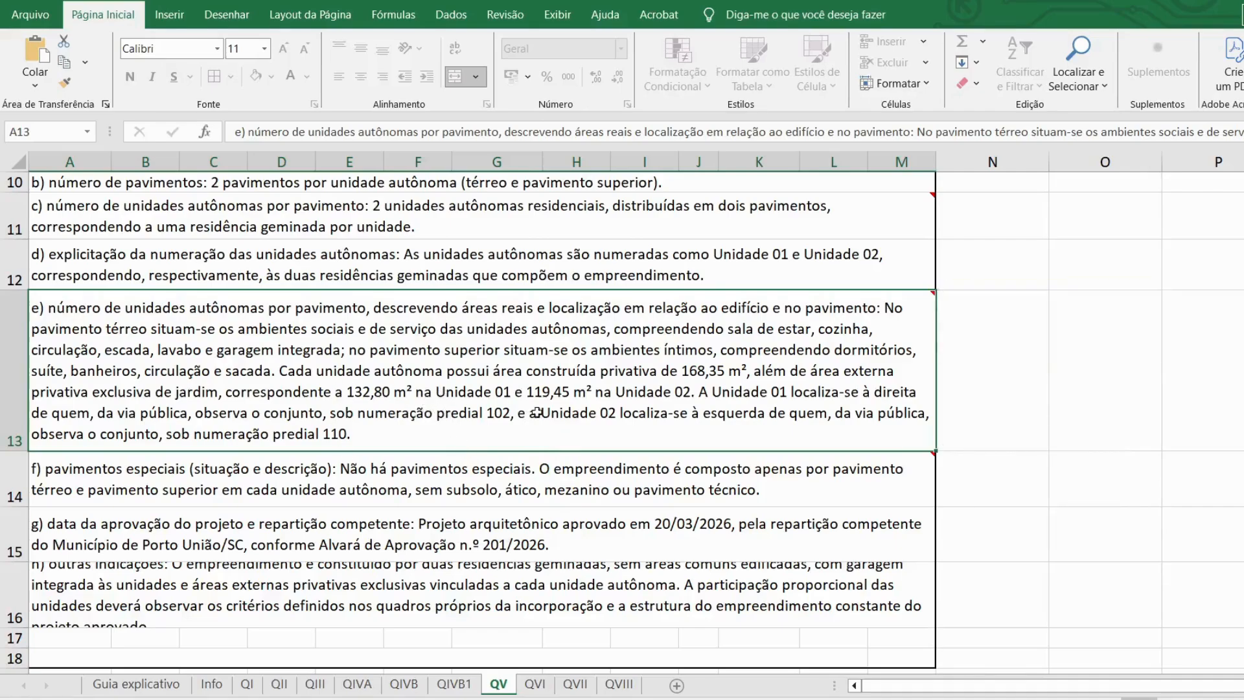
mouse_move(416, 462)
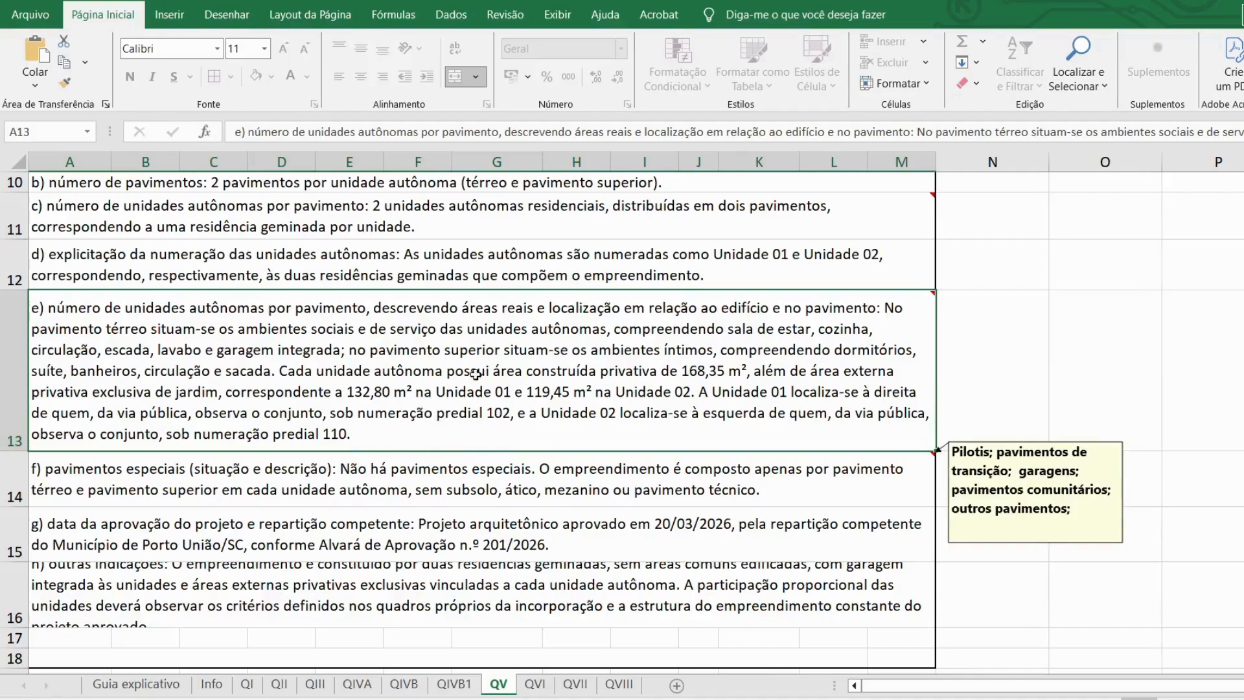
mouse_move(471, 376)
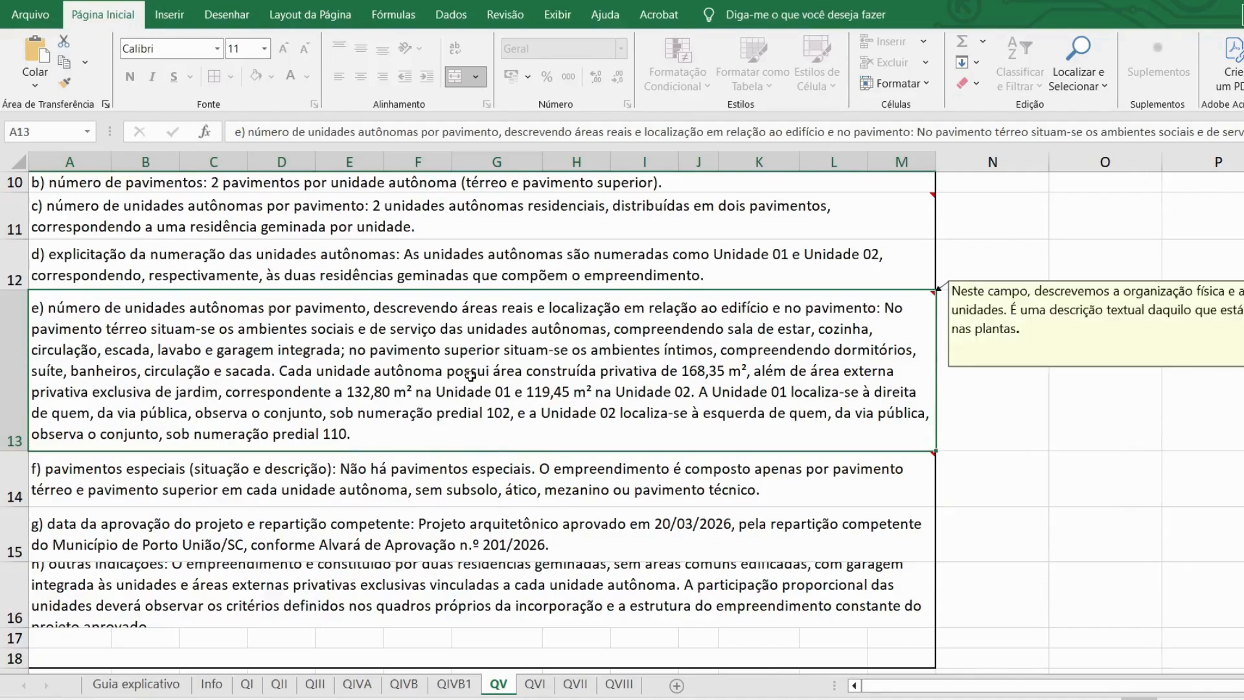
click(117, 484)
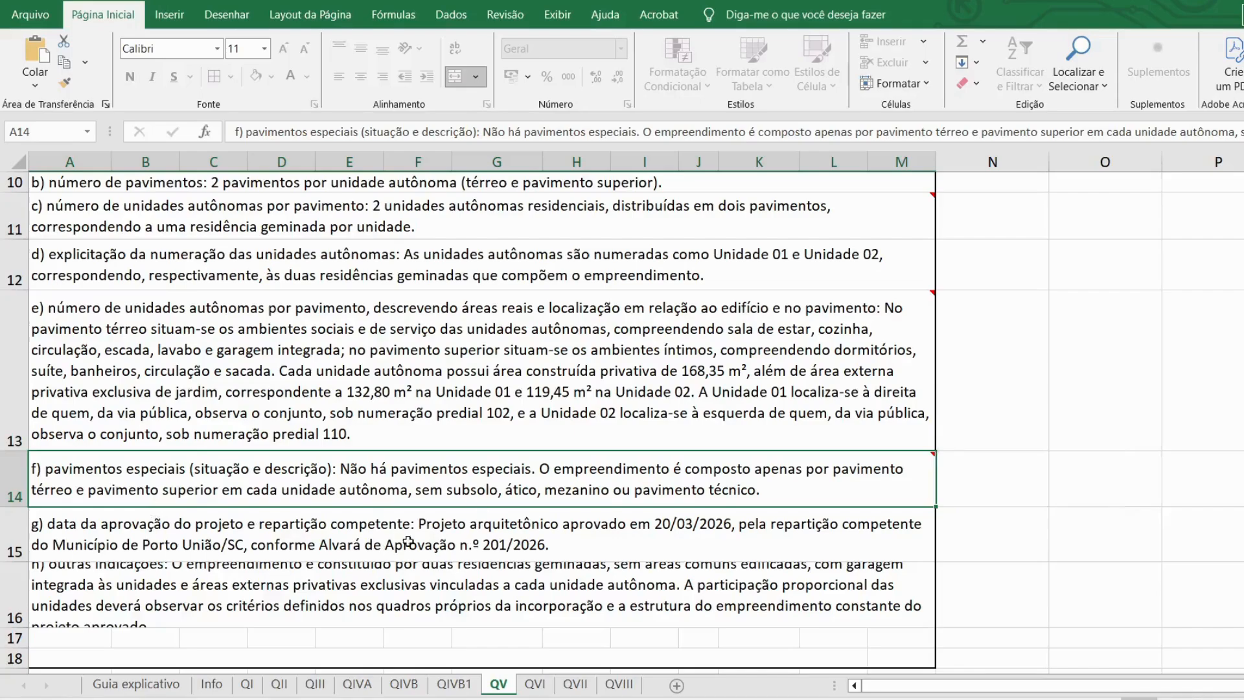
Step: Enlarge row 16 so the full 'h) outras indicações' paragraph about the two semi-detached homes shows
scroll(254, 523, down, 1)
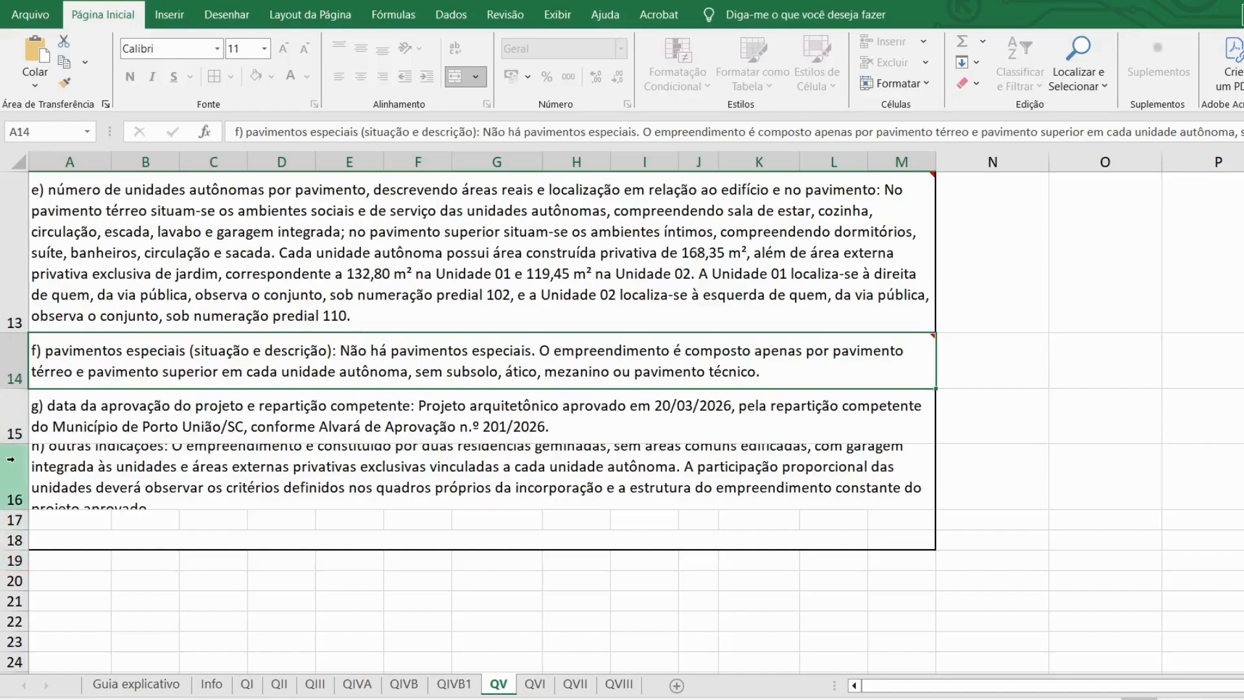
drag(20, 510, 21, 526)
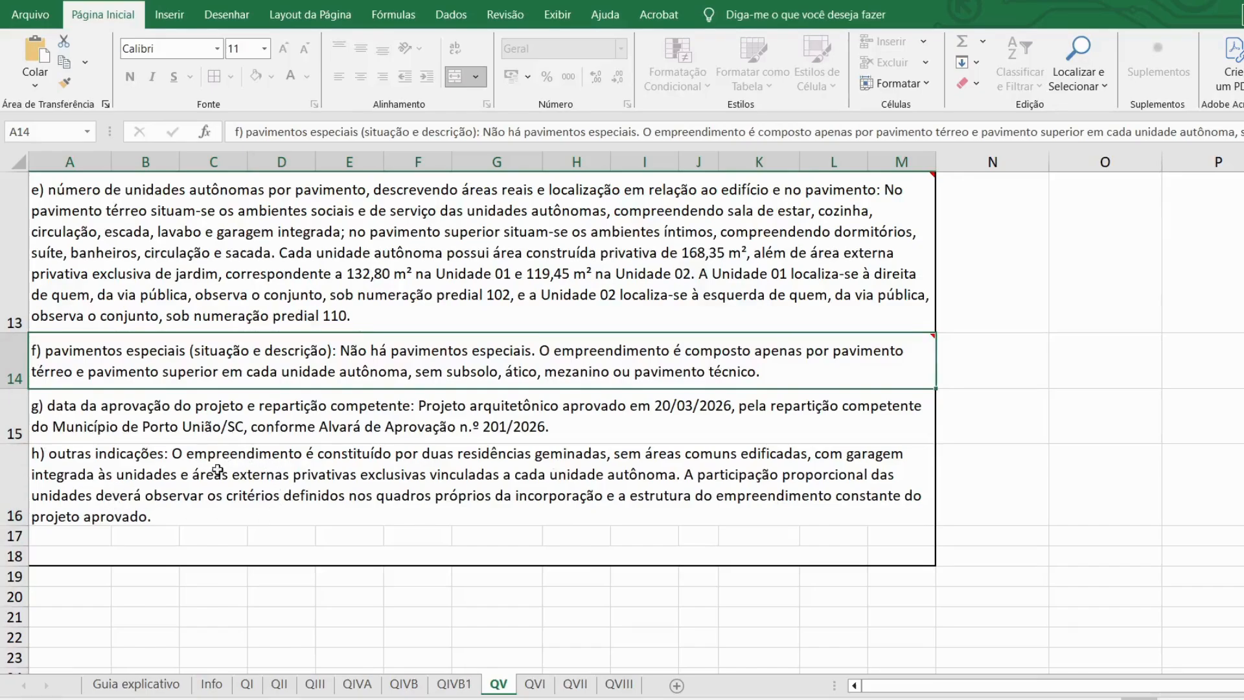
click(321, 481)
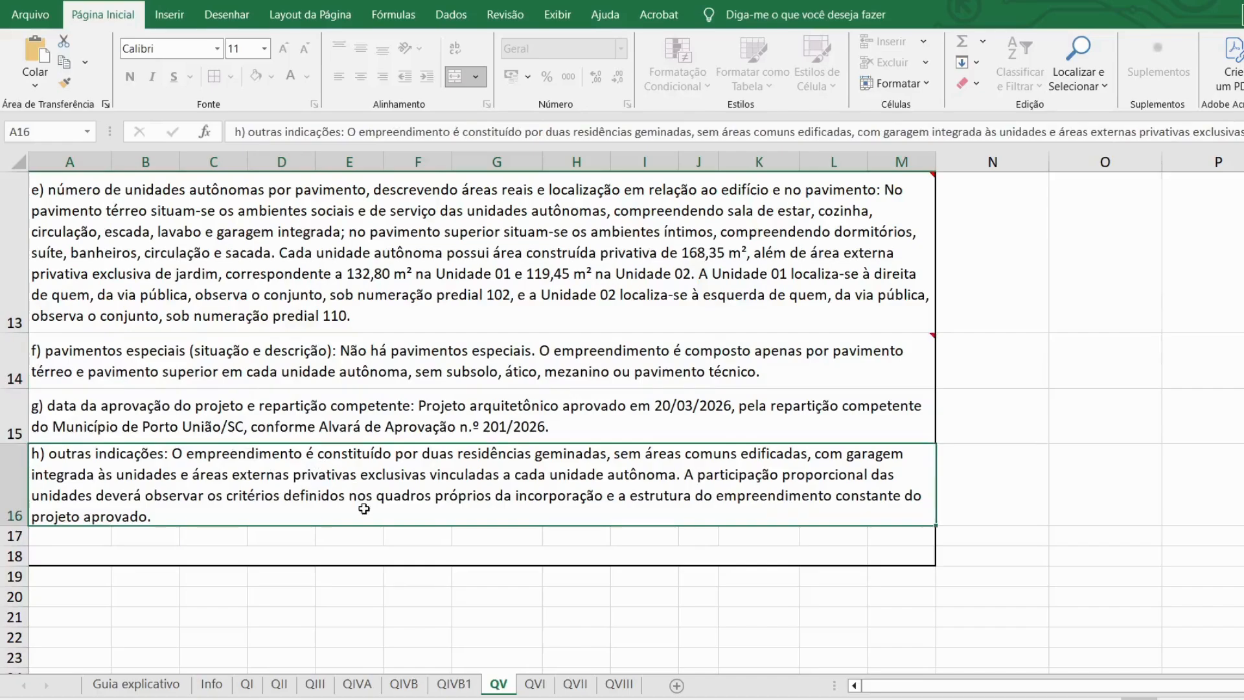
scroll(365, 508, up, 4)
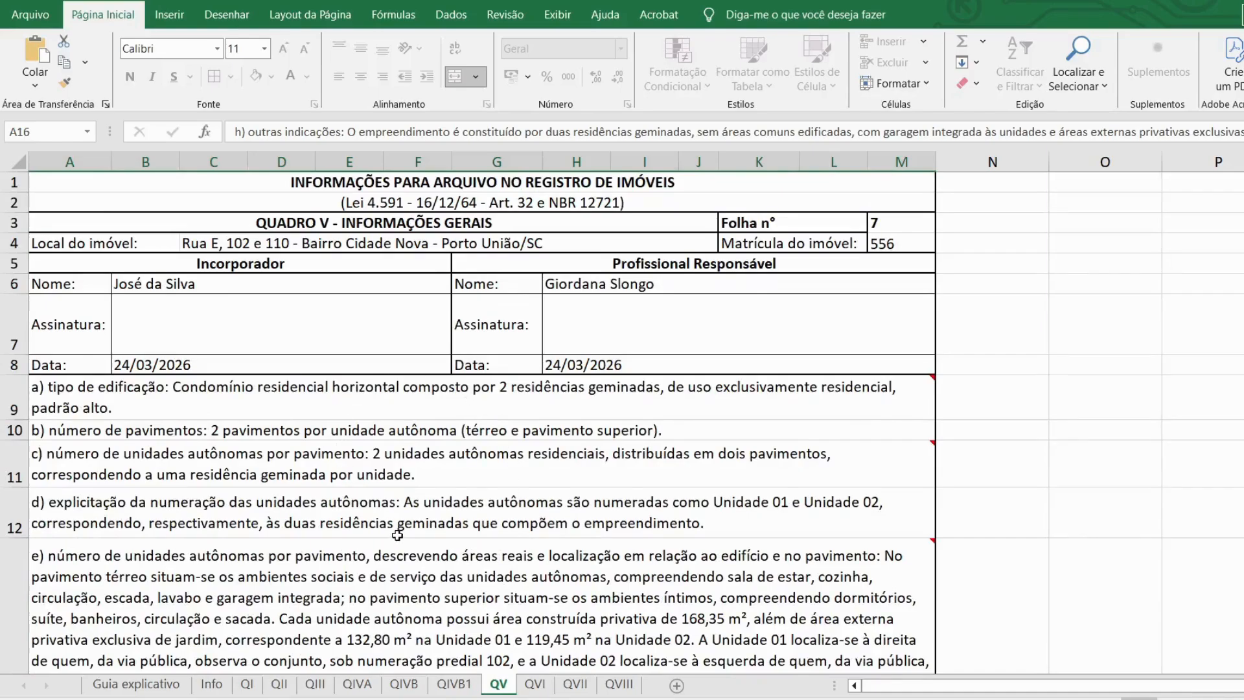
Step: Review the Quadro VI equipment sheet, then show the Quadro VII finishes sheet
click(536, 684)
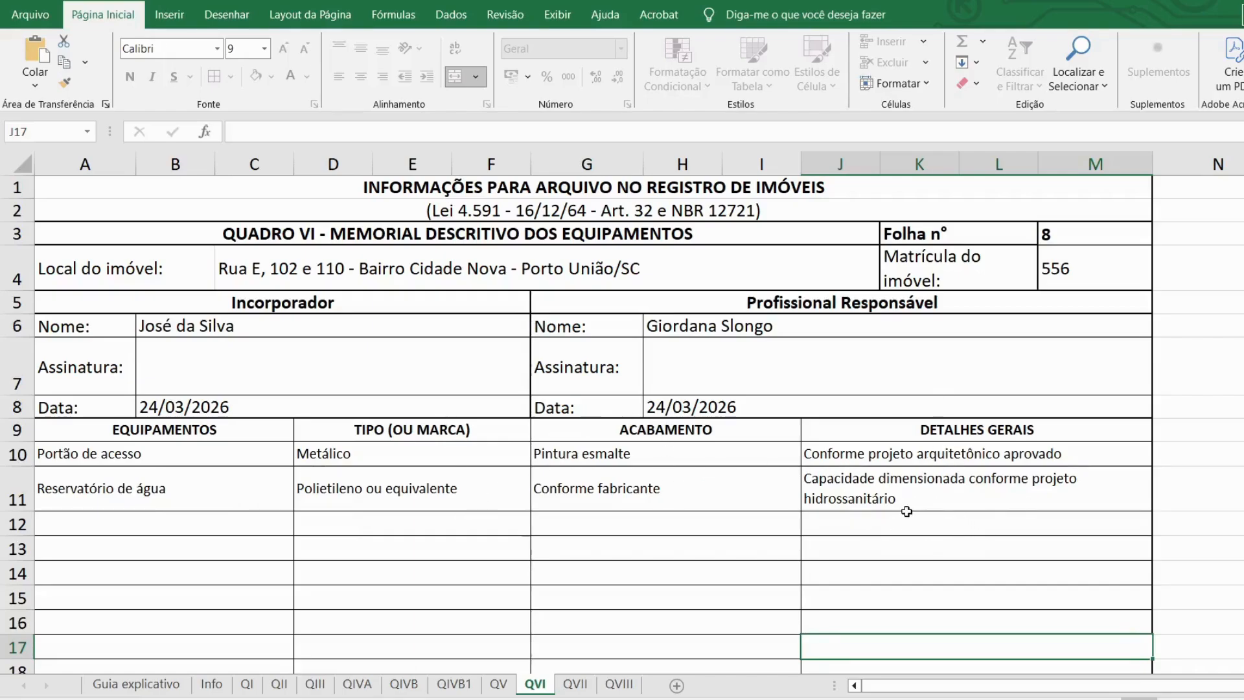
click(576, 685)
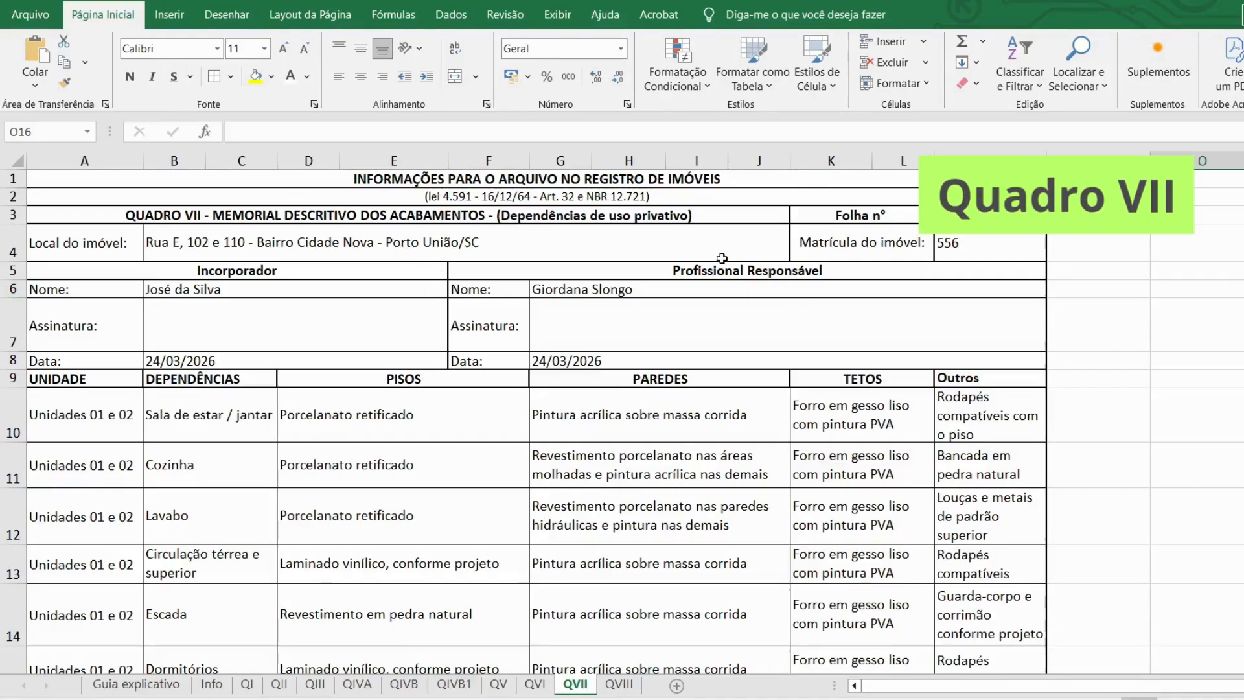
click(535, 684)
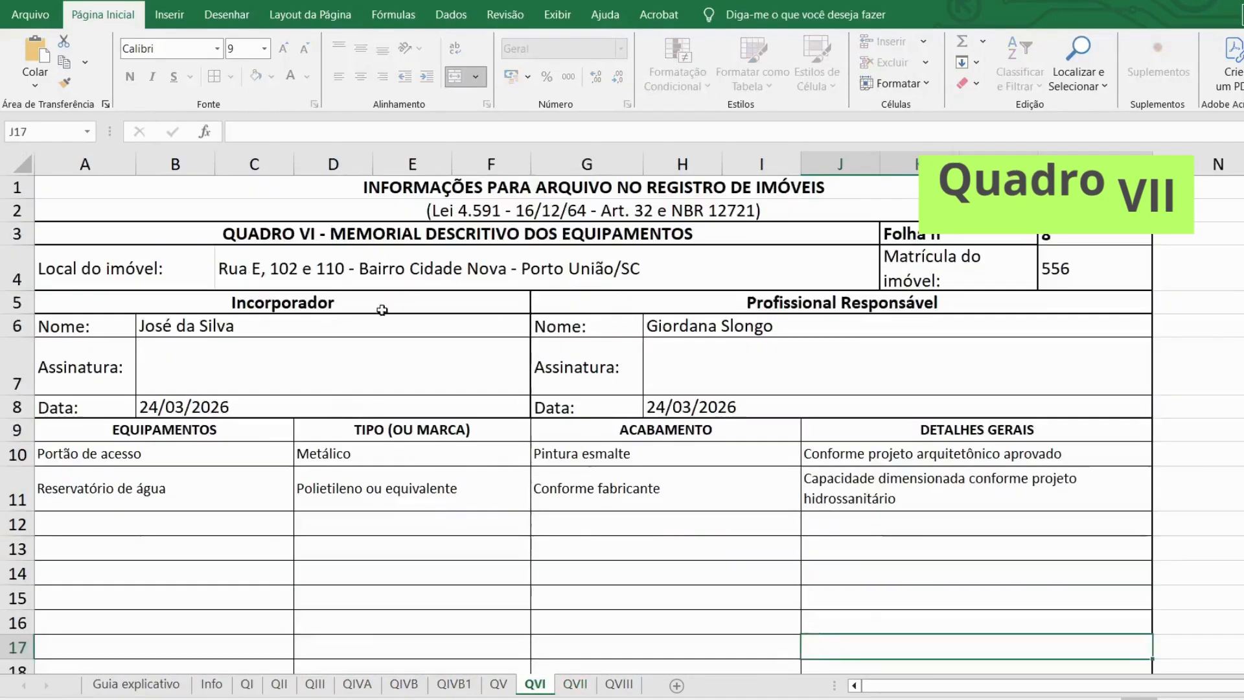
click(575, 683)
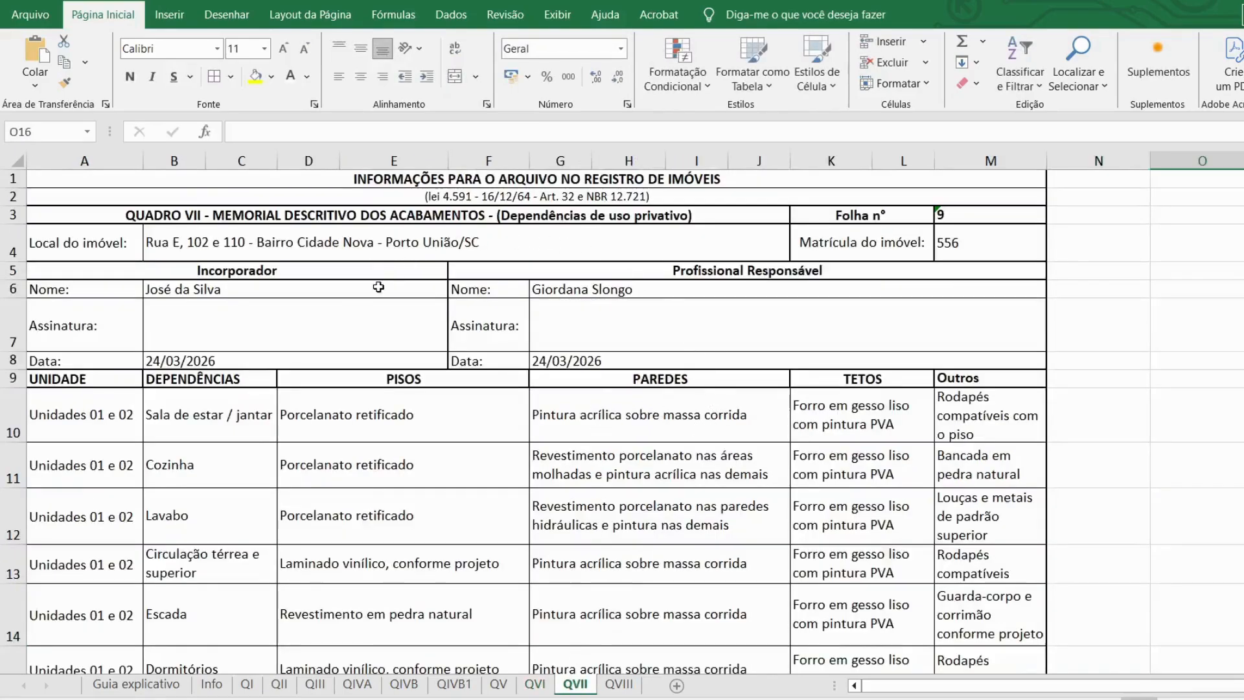
scroll(437, 408, down, 2)
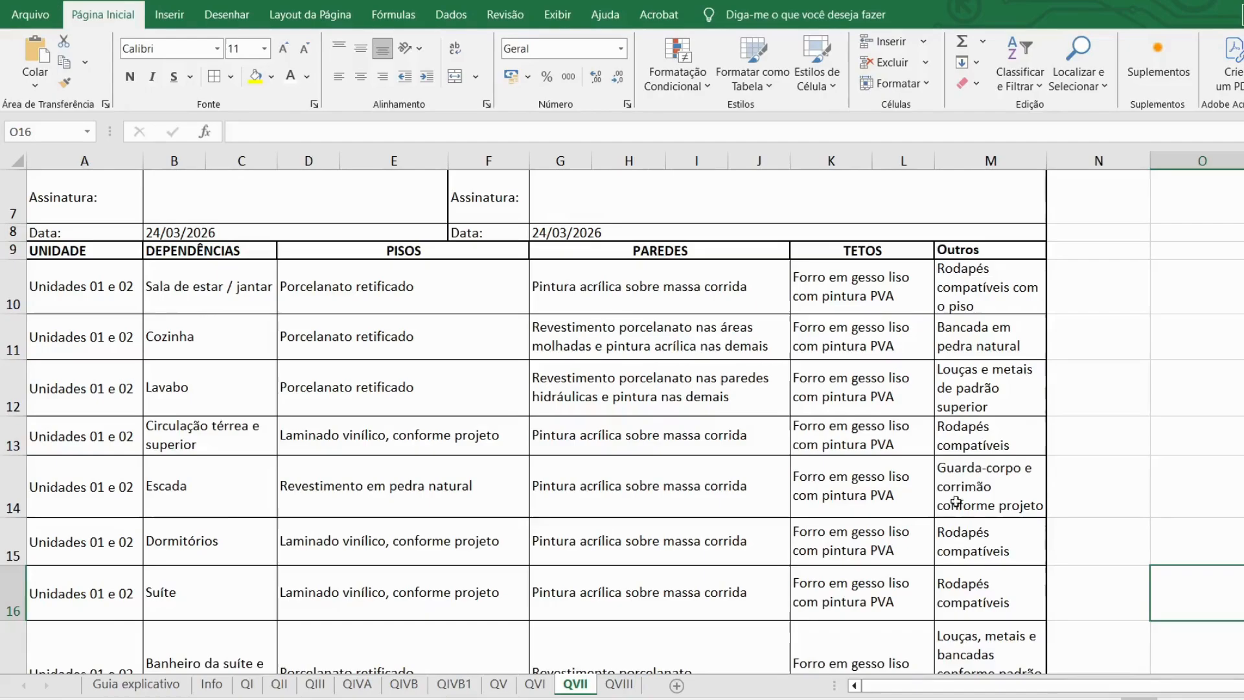
scroll(949, 426, down, 1)
scroll(950, 427, down, 2)
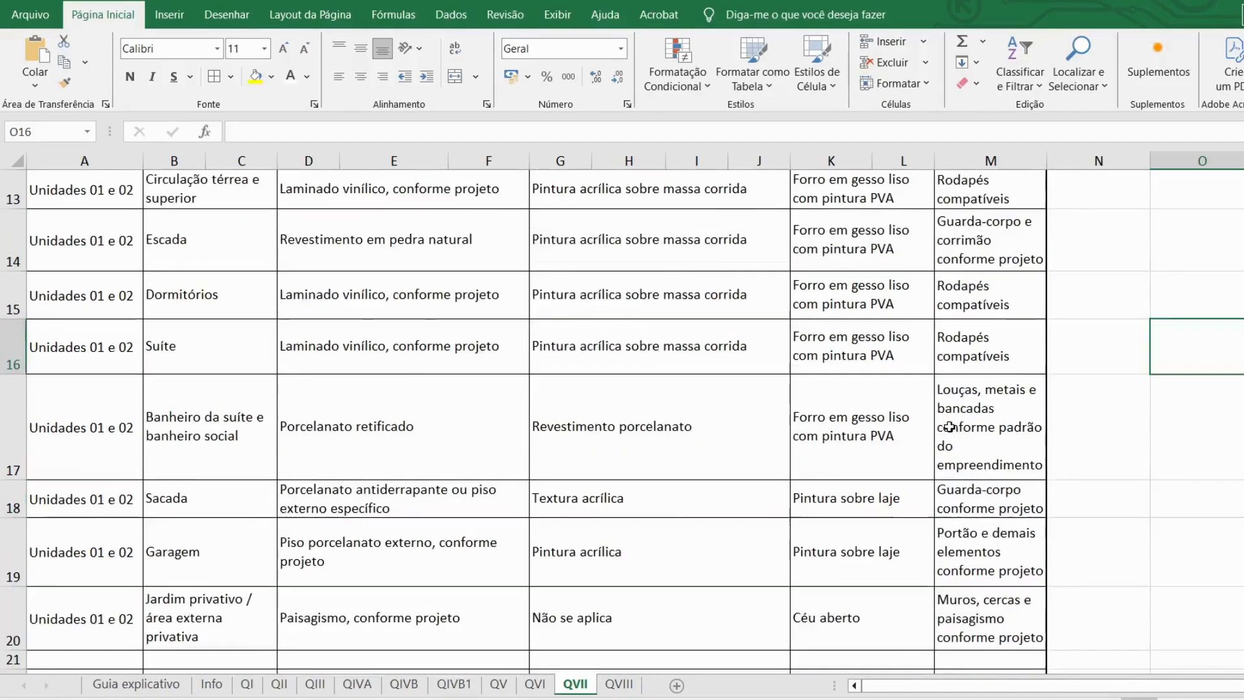
scroll(294, 430, up, 3)
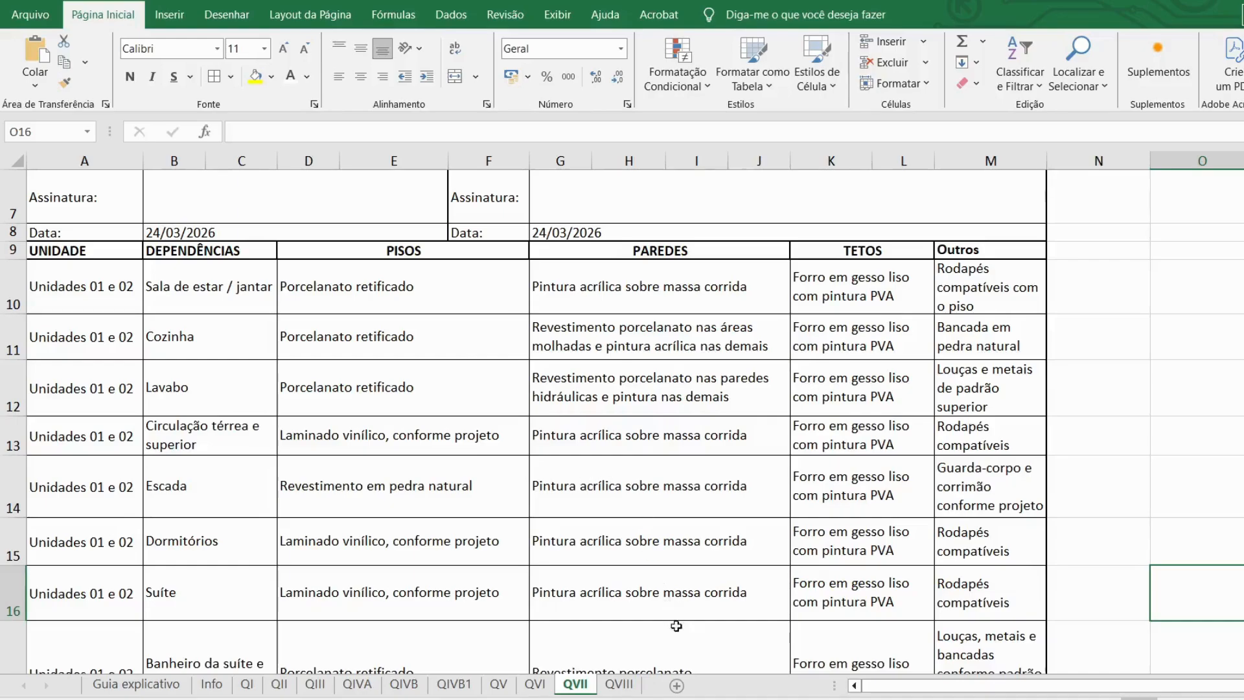
Step: Bring the Word summary forward and scroll to sections 1 and 2, showing the unit 'Casa / residência autônoma'
click(621, 686)
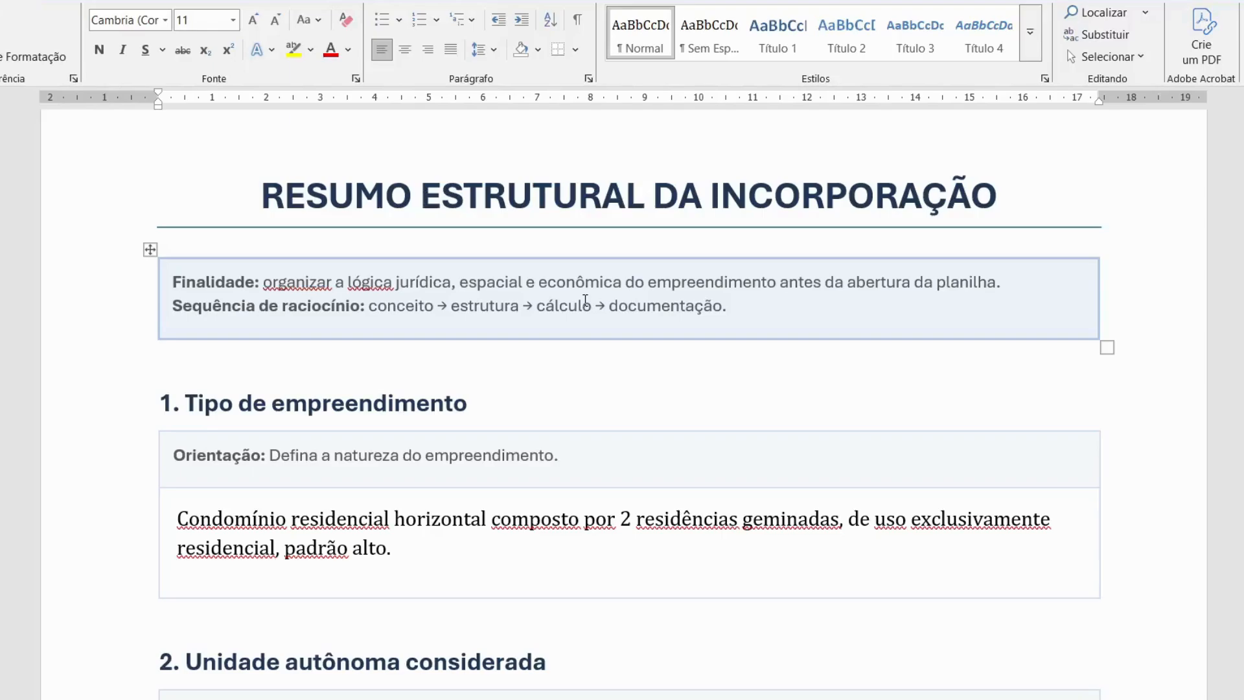
click(557, 354)
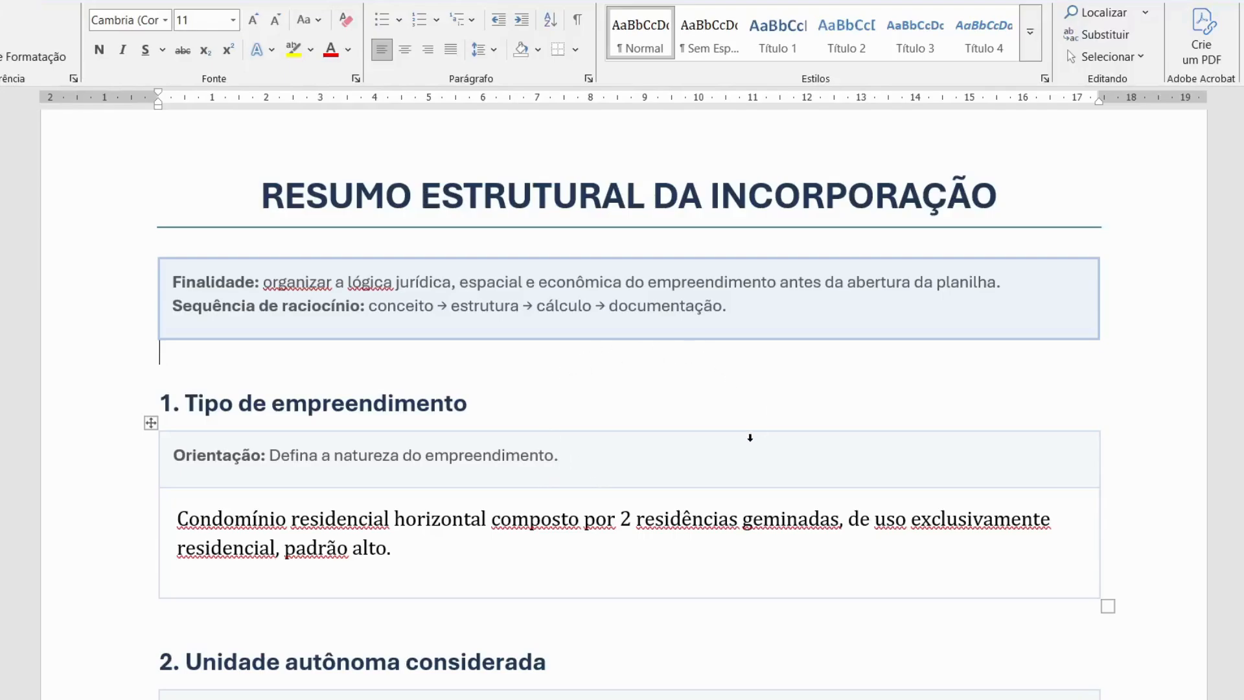
scroll(745, 439, down, 2)
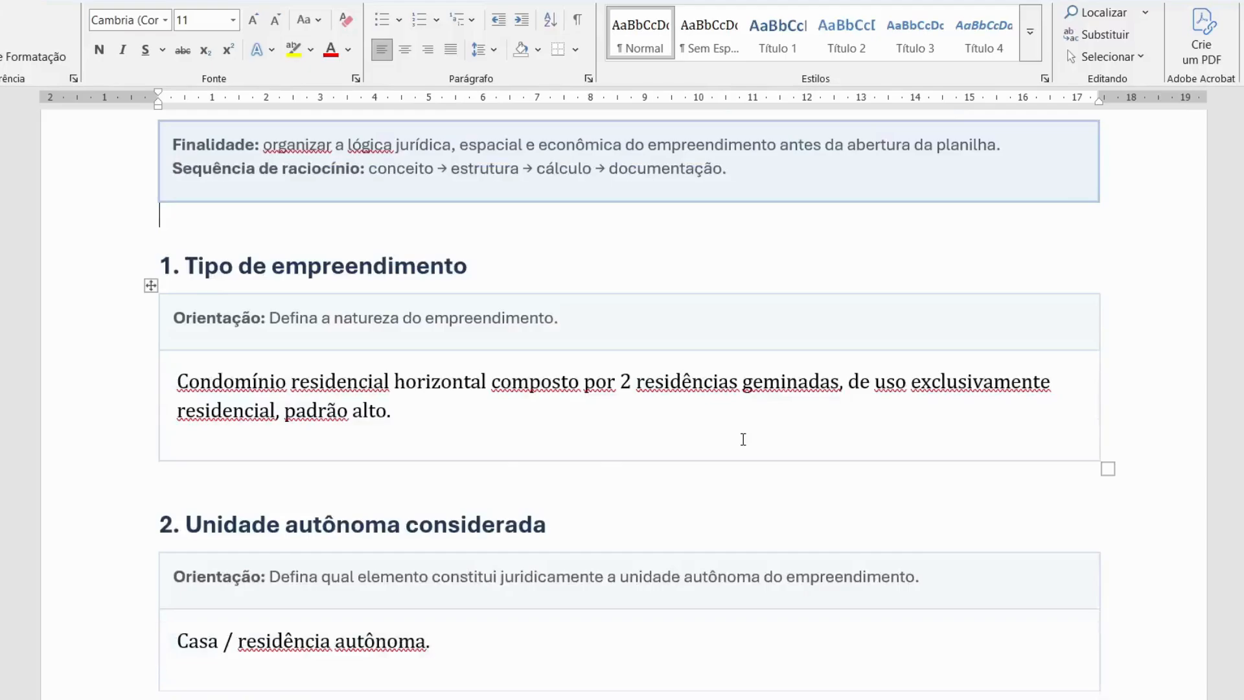
scroll(743, 439, down, 1)
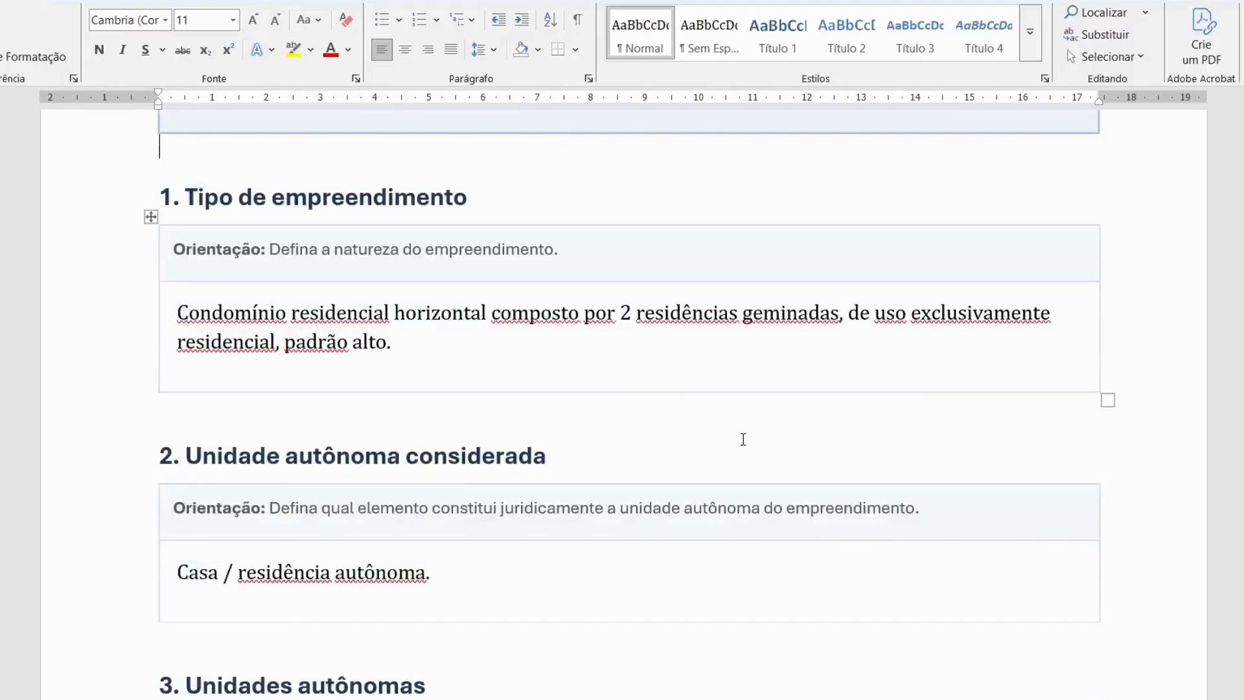